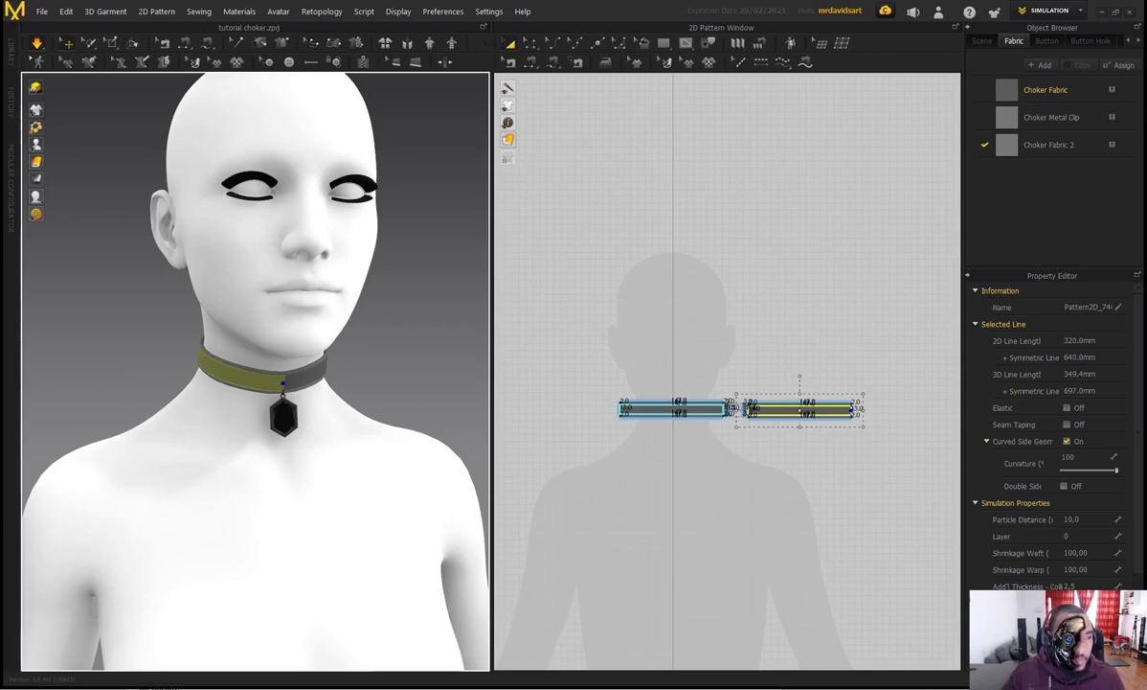
# - Look through the Pendant Project File folder and preview pendant.obj in the Pendant OBJ subfolder
pyautogui.moveTo(0, 101); pyautogui.dragTo(718, 85)
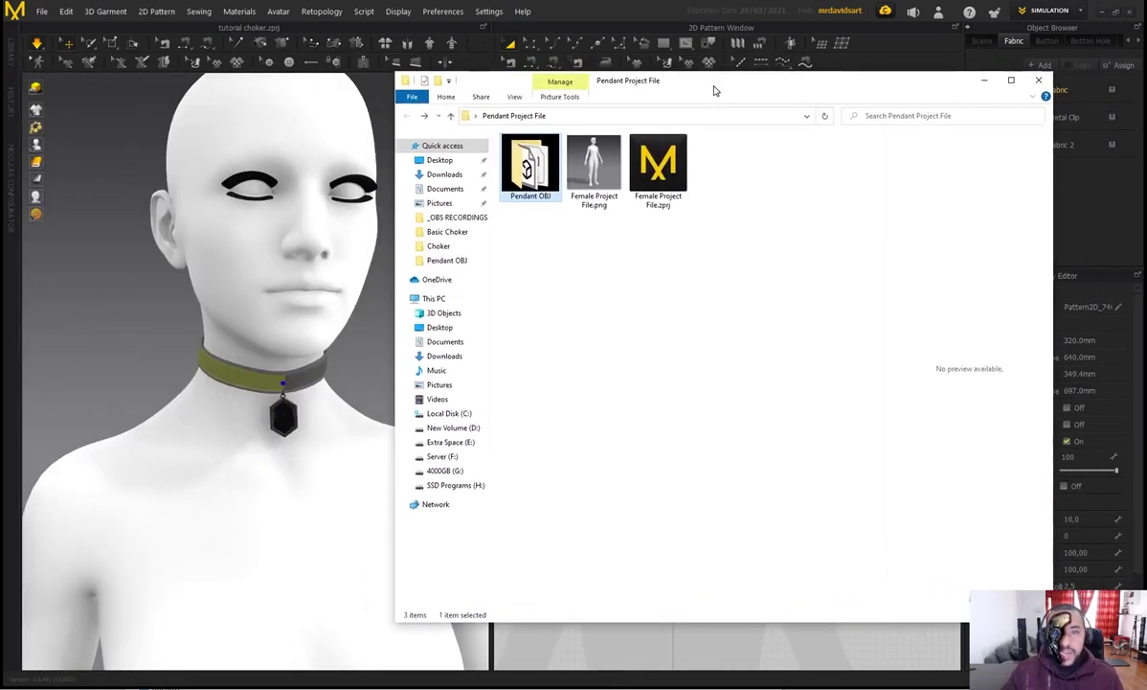
pyautogui.doubleClick(545, 180)
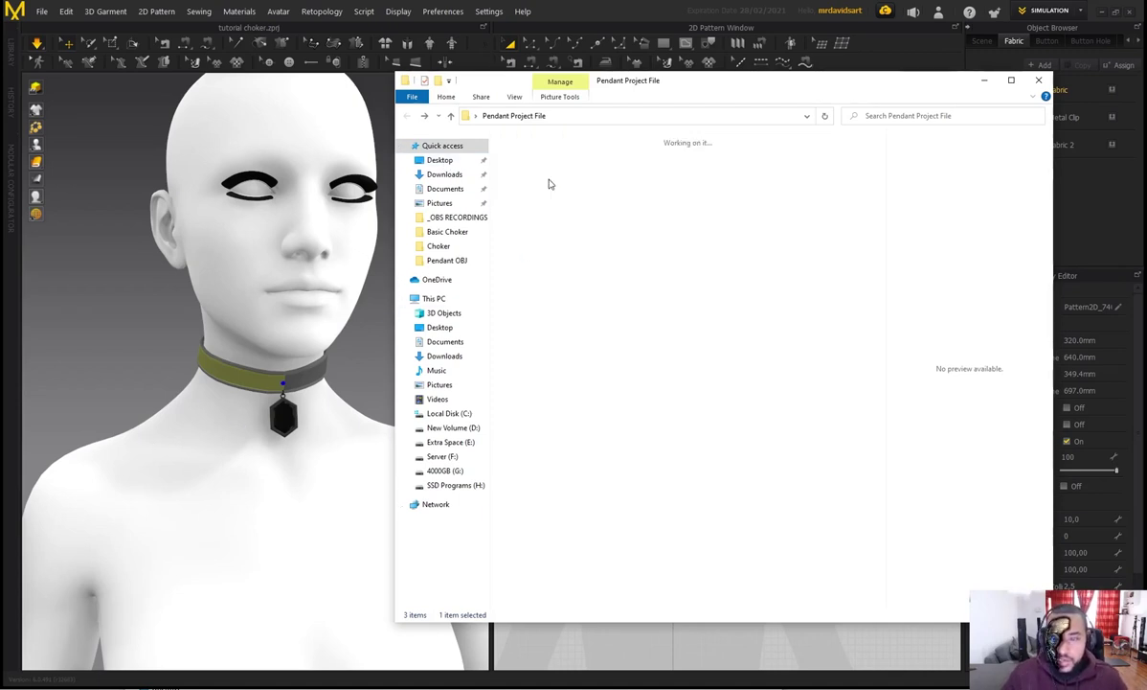
pyautogui.click(589, 177)
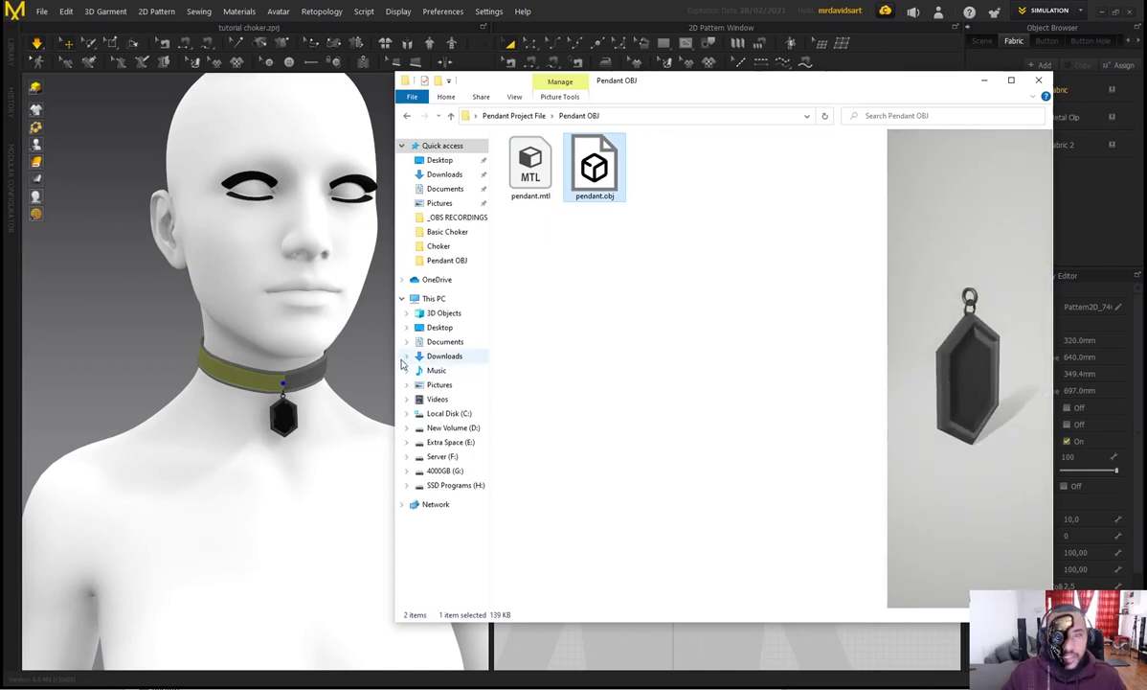
pyautogui.click(510, 220)
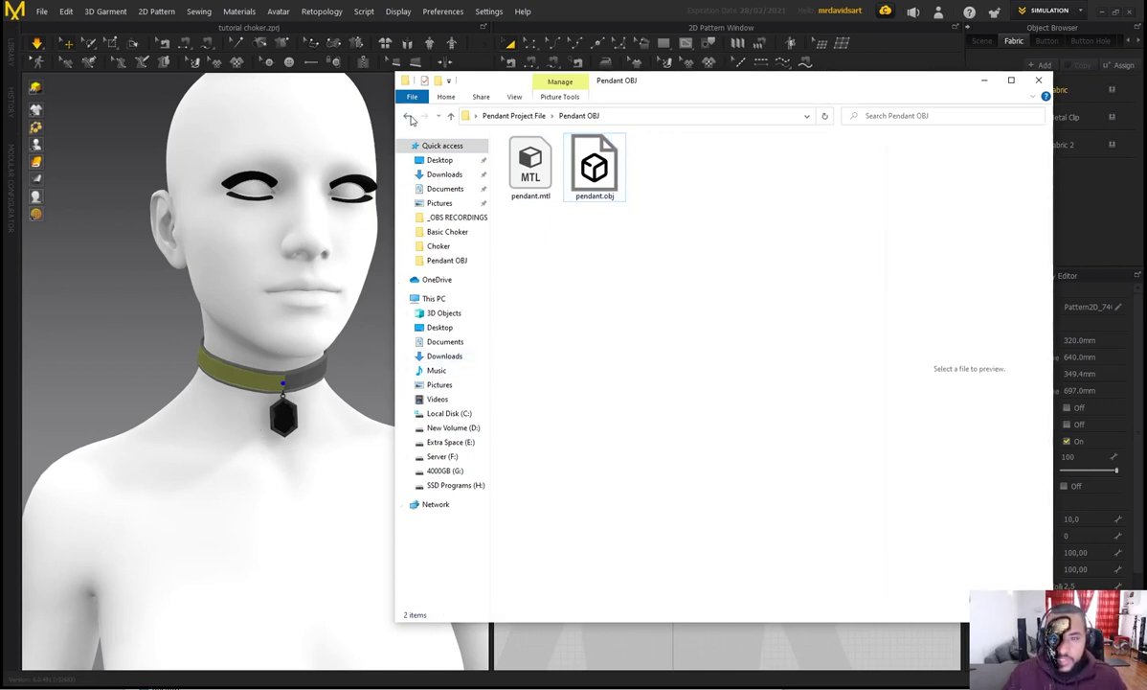
pyautogui.click(409, 116)
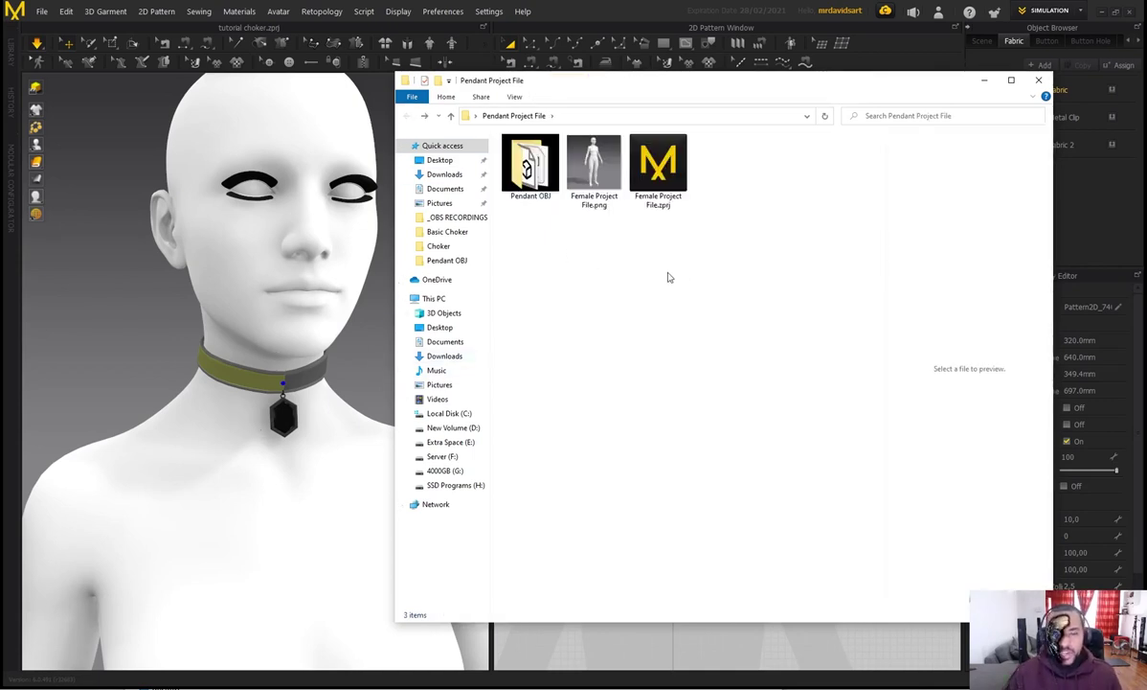
pyautogui.click(594, 24)
# - Examine the choker with its hanging pendant around the avatar's neck
pyautogui.click(303, 385)
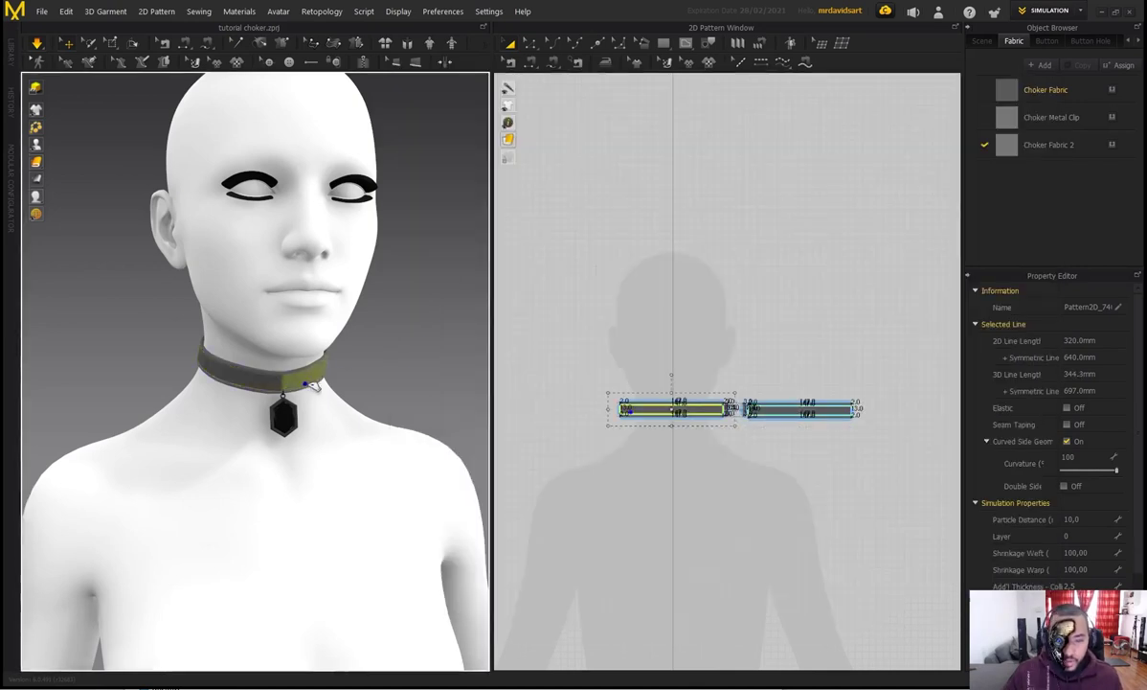
pyautogui.moveTo(334, 384); pyautogui.dragTo(427, 392, button='right')
pyautogui.click(296, 386)
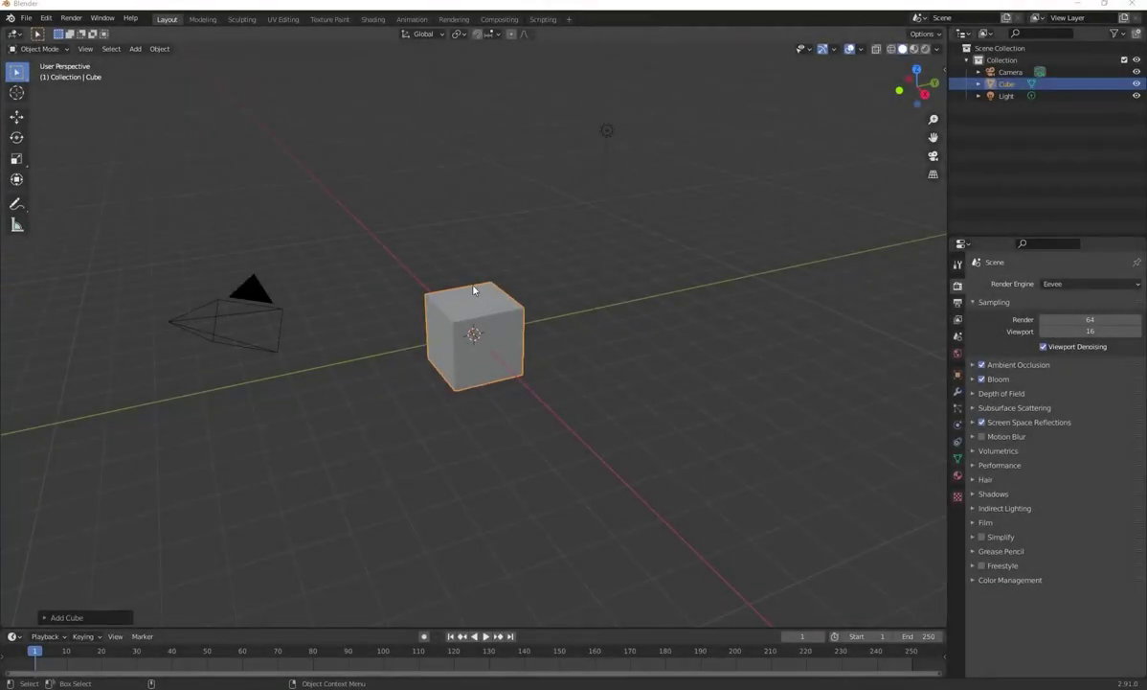
# - Add a single centred vertical loop cut around the cube in Edit Mode
pyautogui.press('Tab')
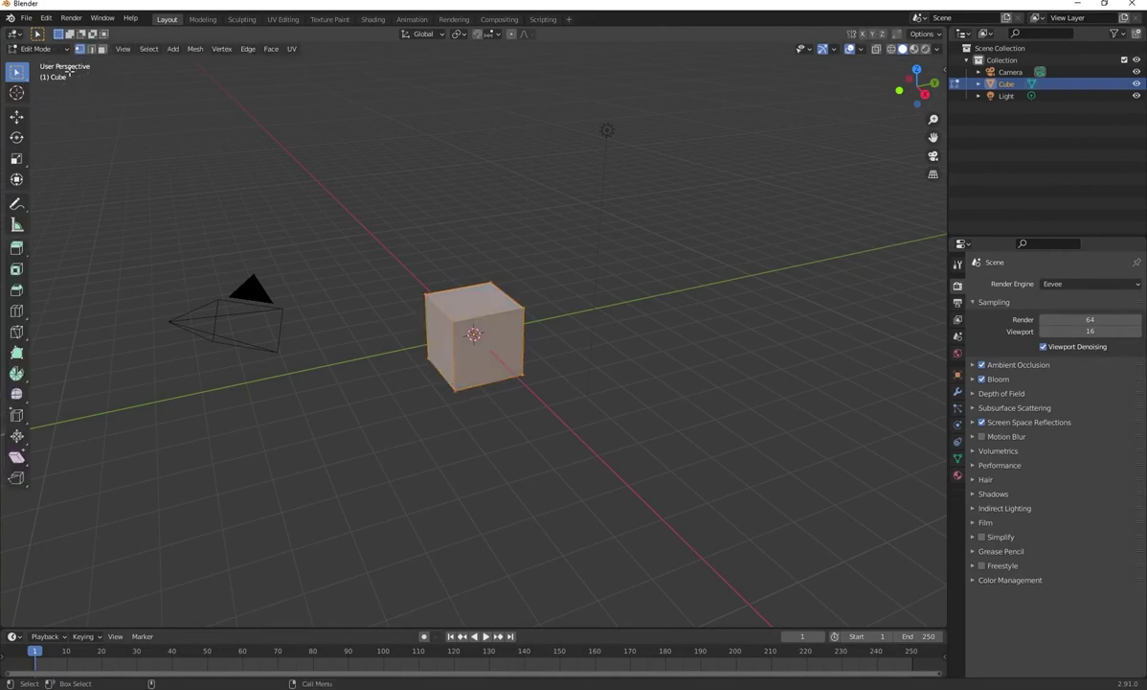
pyautogui.click(15, 311)
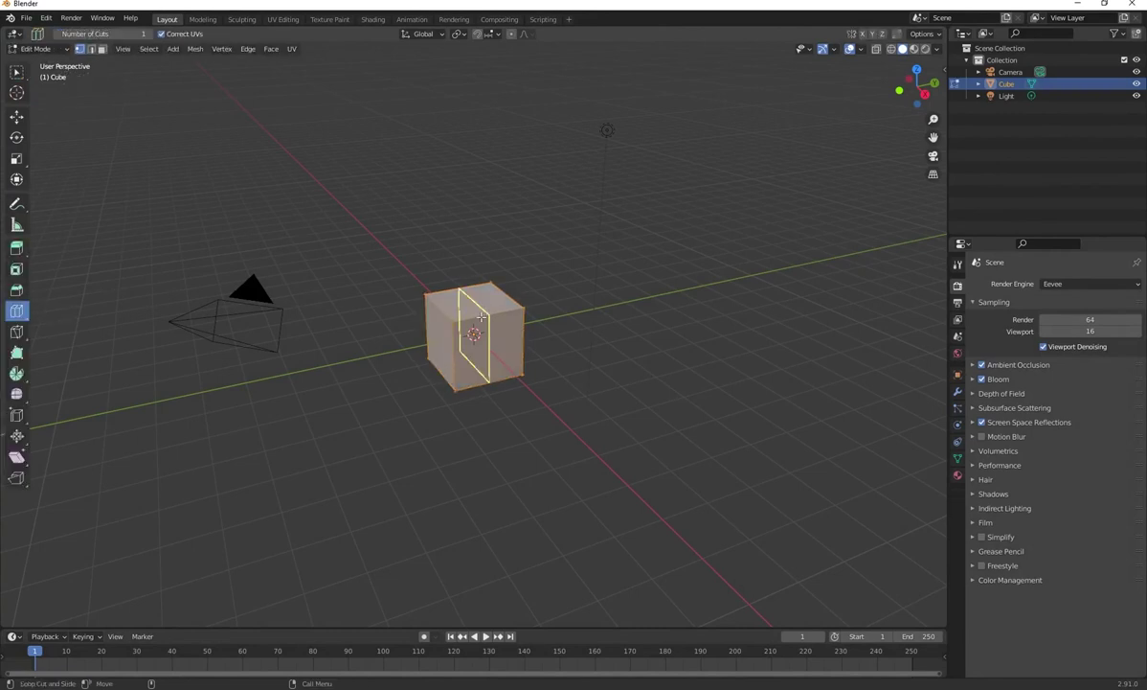
pyautogui.click(480, 319)
pyautogui.rightClick(481, 319)
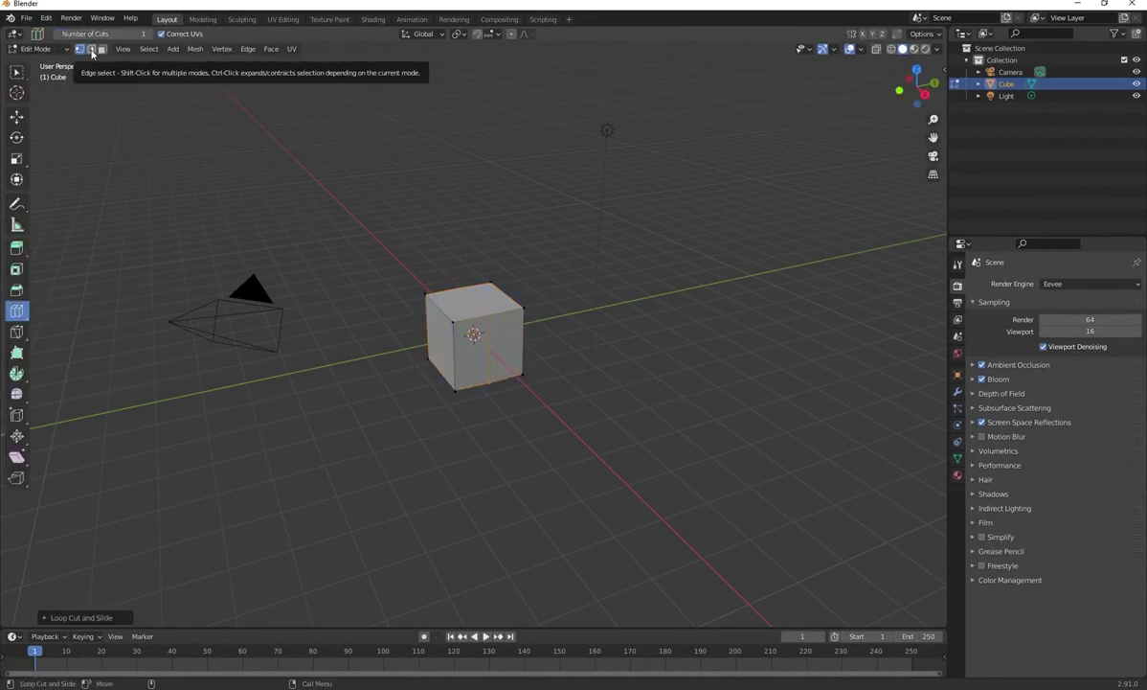
# - Select the loop cut's top and bottom edges and scale them outward along Z to form pointed ends
pyautogui.click(91, 49)
pyautogui.scroll(3, 83, 117)
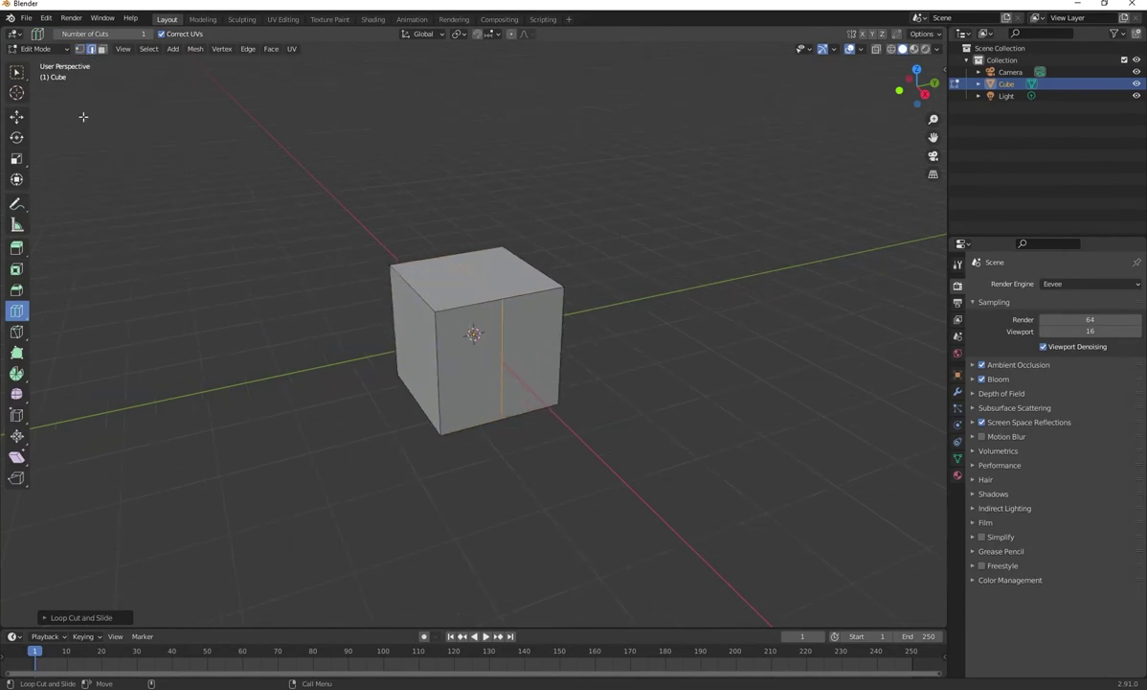
pyautogui.click(16, 72)
pyautogui.click(489, 269)
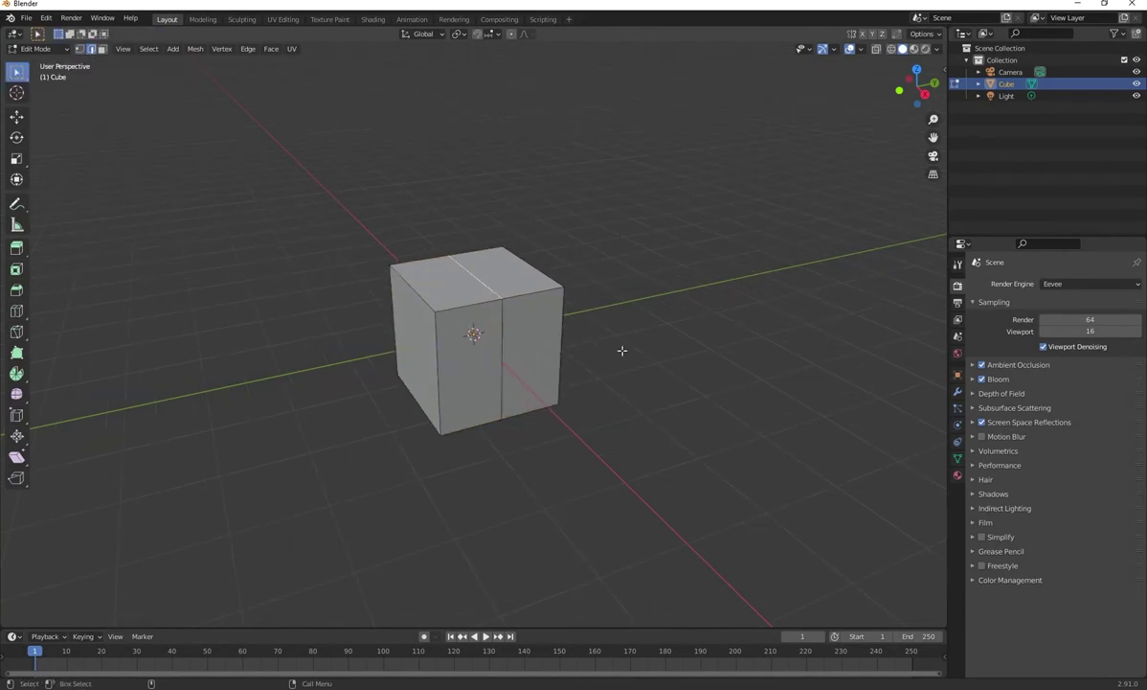
pyautogui.moveTo(622, 350); pyautogui.dragTo(609, 414, button='middle')
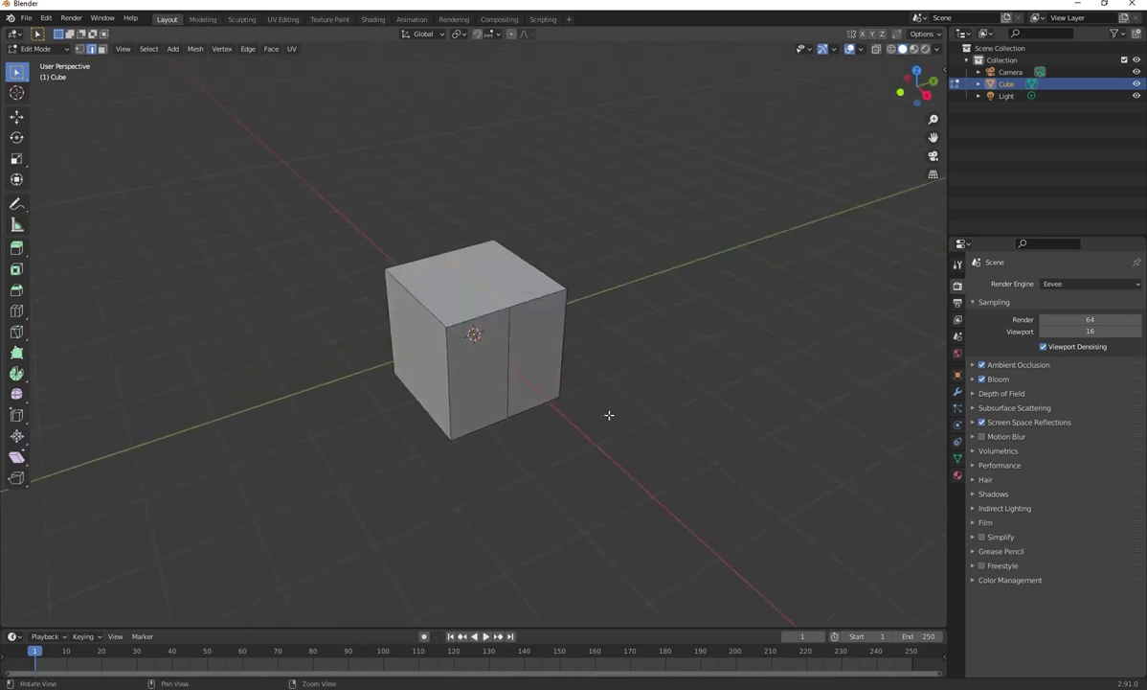
pyautogui.click(17, 158)
pyautogui.moveTo(313, 282); pyautogui.dragTo(287, 254, button='middle')
pyautogui.moveTo(473, 287); pyautogui.dragTo(468, 241)
pyautogui.moveTo(441, 230); pyautogui.dragTo(372, 227, button='middle')
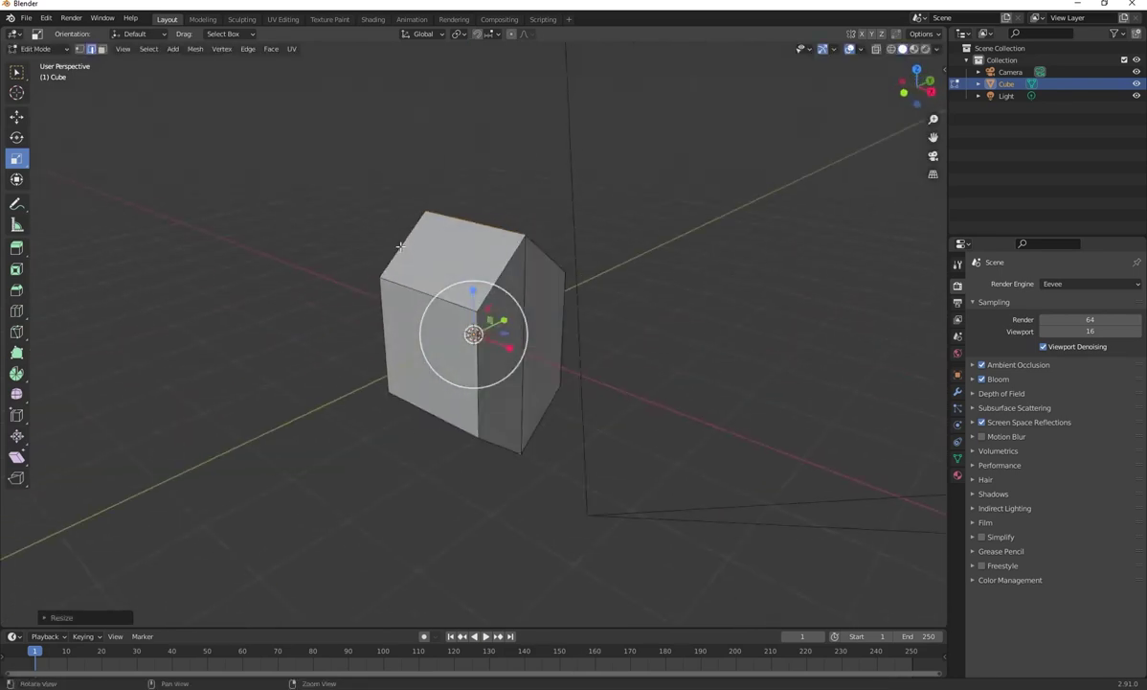
# - In Object Mode, scale the pointed block thin along X and shorten it along Z
pyautogui.press('Tab')
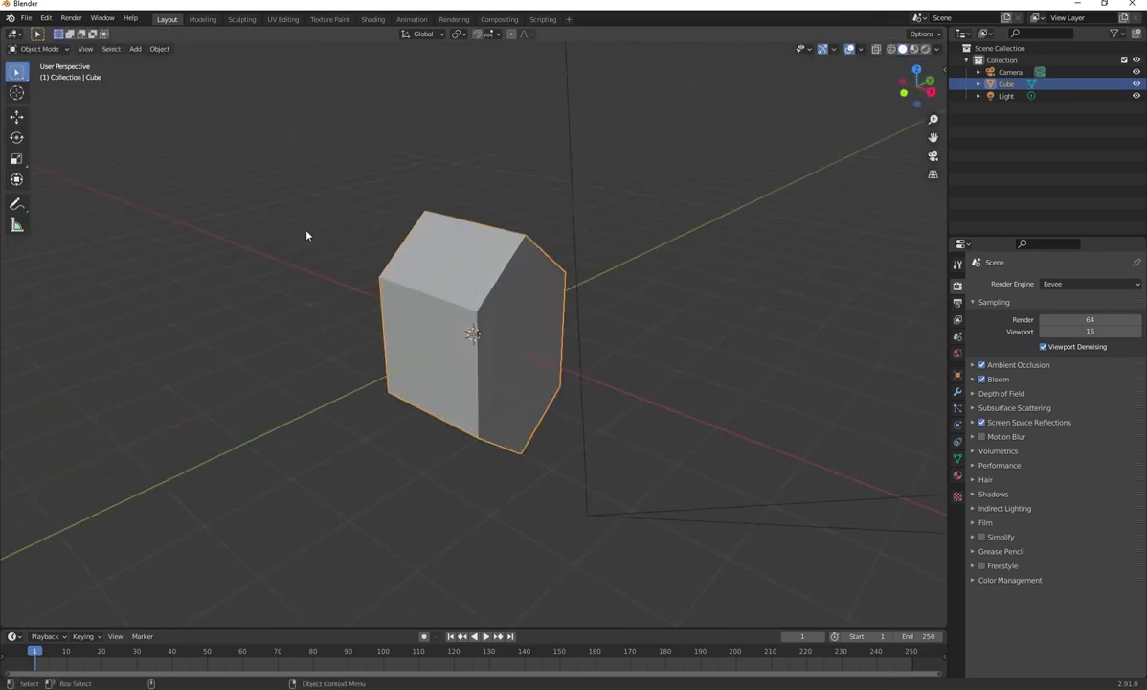
pyautogui.click(16, 158)
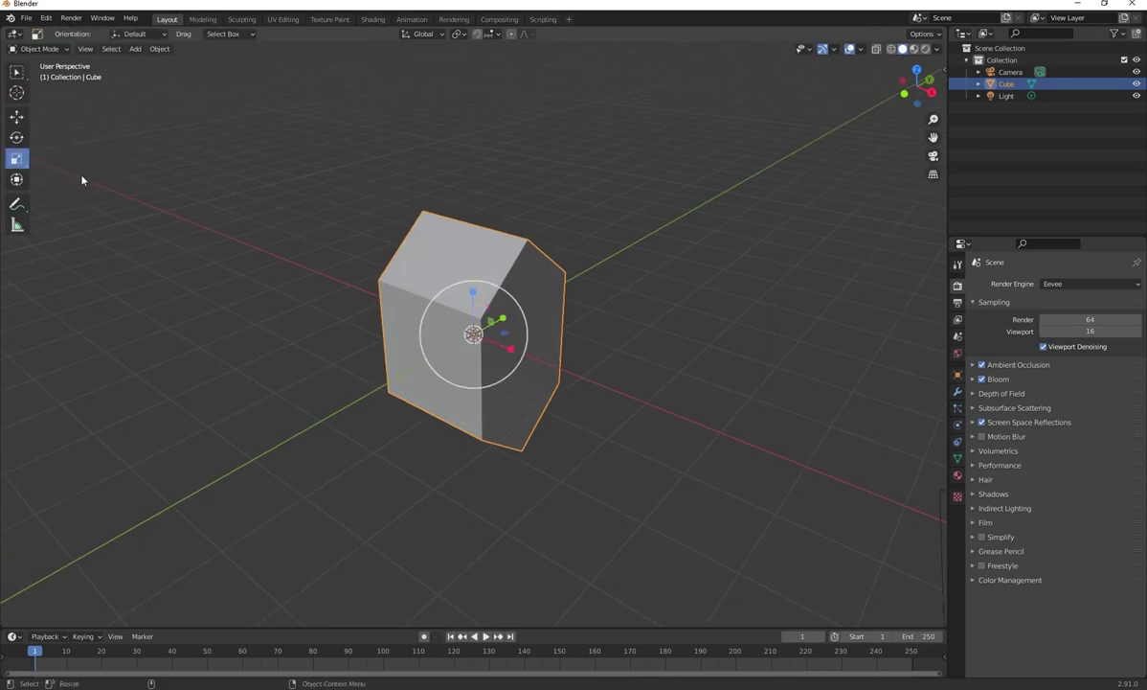
pyautogui.moveTo(81, 181); pyautogui.dragTo(549, 382, button='middle')
pyautogui.moveTo(517, 349); pyautogui.dragTo(476, 336)
pyautogui.moveTo(533, 364); pyautogui.dragTo(502, 351, button='middle')
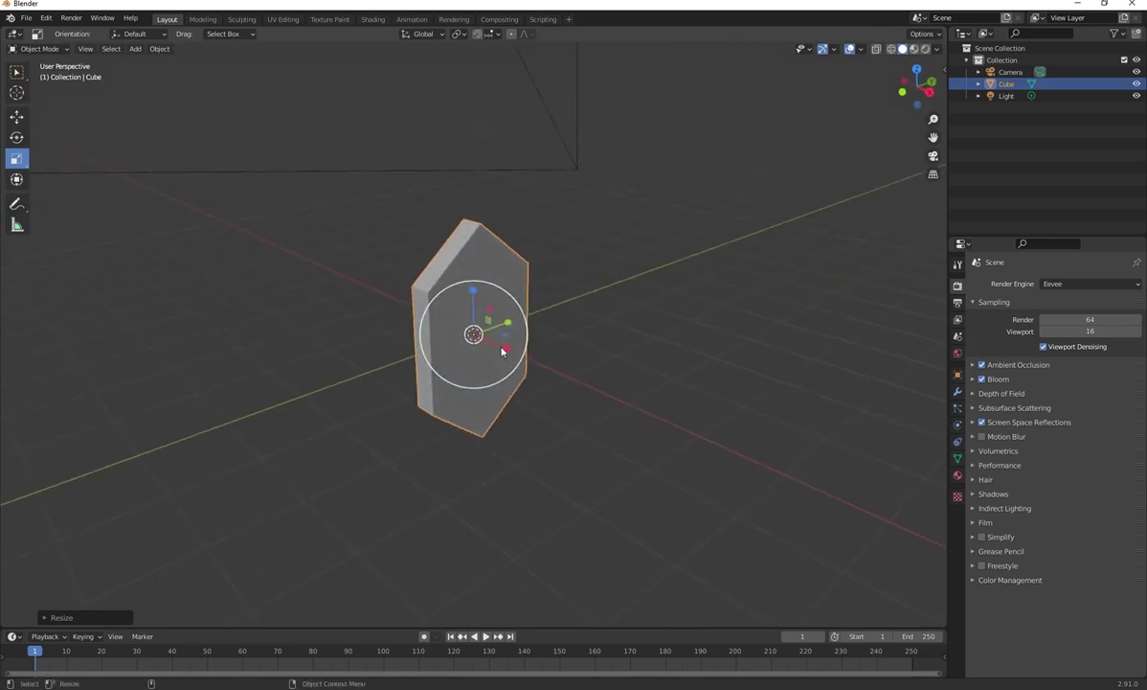
pyautogui.moveTo(501, 351); pyautogui.dragTo(514, 350)
pyautogui.moveTo(599, 344); pyautogui.dragTo(538, 318, button='middle')
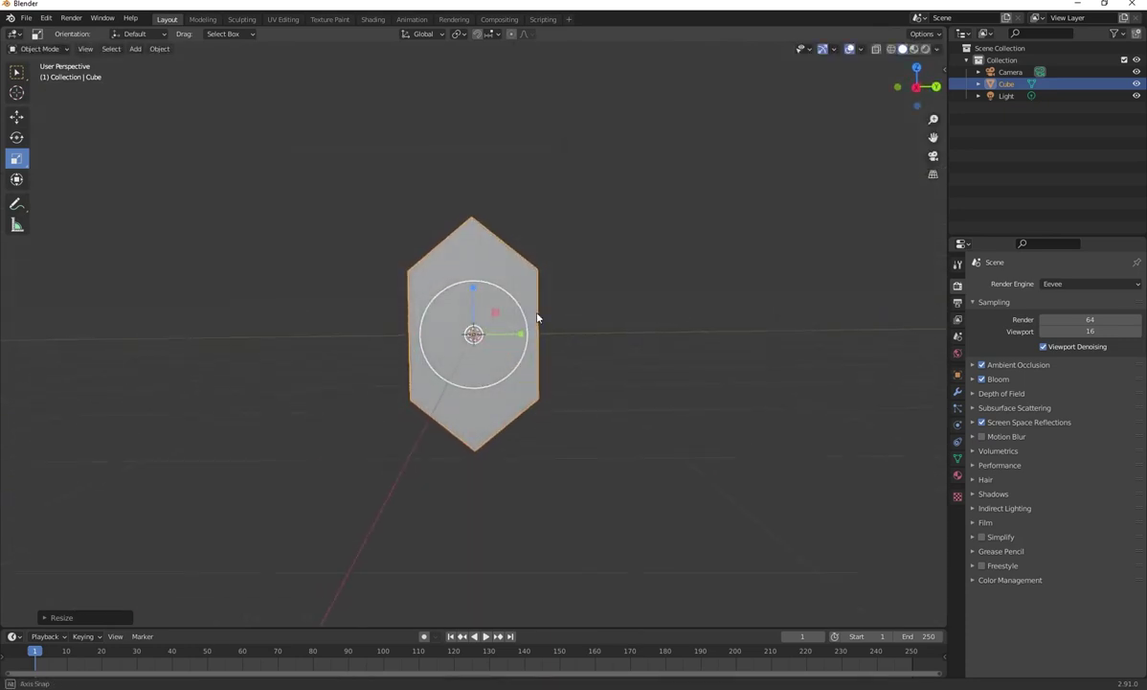
pyautogui.moveTo(474, 288); pyautogui.dragTo(474, 307)
pyautogui.moveTo(541, 288); pyautogui.dragTo(524, 303, button='middle')
pyautogui.press('g')
pyautogui.press('y')
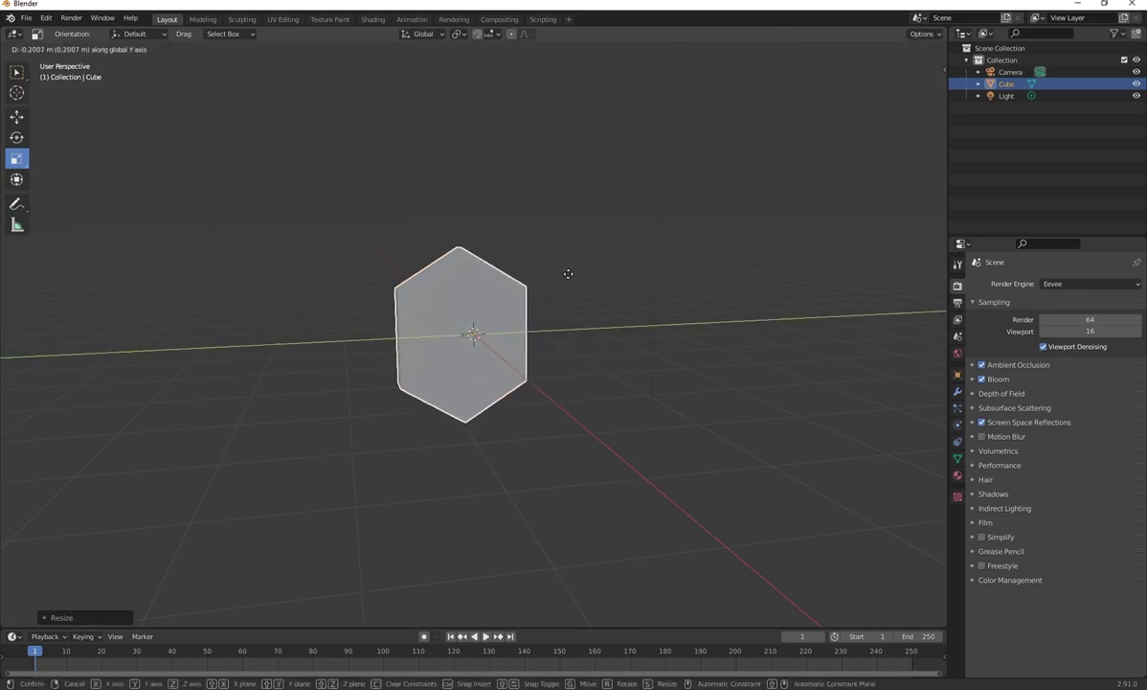
pyautogui.click(569, 276)
pyautogui.hotkey('ctrl', 'z')
# - Move the hexagonal block up along Z above the grid floor and scale it slightly taller
pyautogui.moveTo(588, 387); pyautogui.dragTo(607, 381, button='middle')
pyautogui.press('g')
pyautogui.press('z')
pyautogui.click(595, 247)
pyautogui.moveTo(596, 276); pyautogui.dragTo(529, 343, button='middle')
pyautogui.scroll(2, 560, 354)
pyautogui.moveTo(463, 181); pyautogui.dragTo(462, 174)
pyautogui.moveTo(622, 276); pyautogui.dragTo(644, 303, button='middle')
pyautogui.scroll(-1, 644, 302)
# - Dissolve the vertical centre edges on the hexagon's front and back faces
pyautogui.press('Tab')
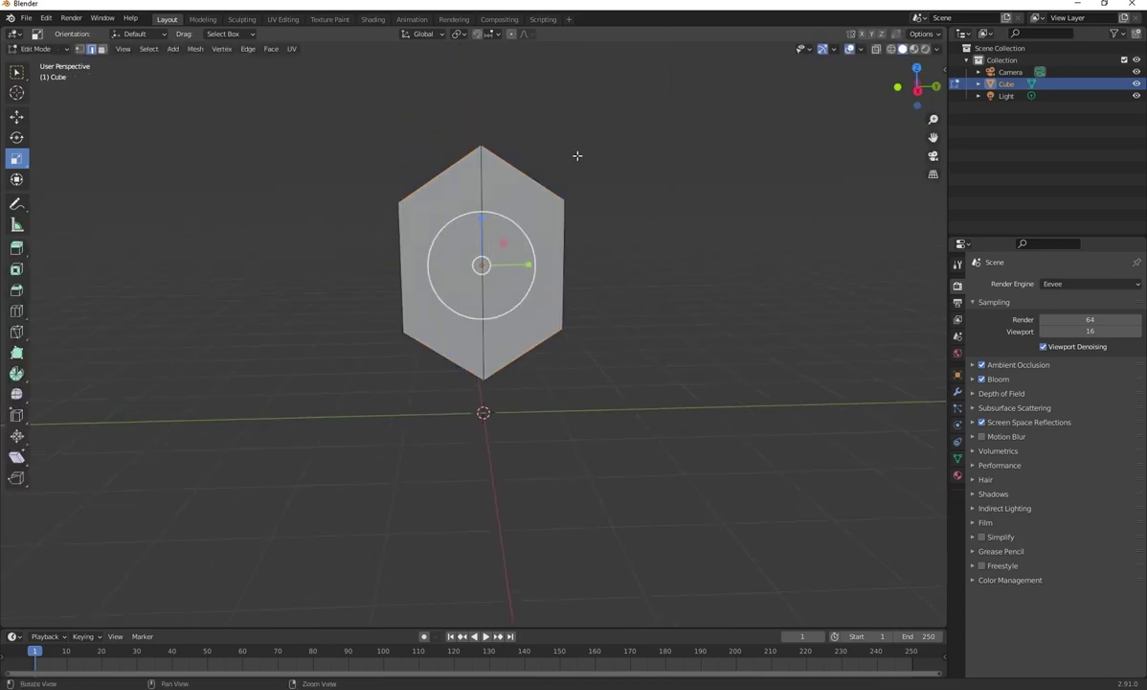
pyautogui.moveTo(577, 155); pyautogui.dragTo(461, 211, button='middle')
pyautogui.click(92, 49)
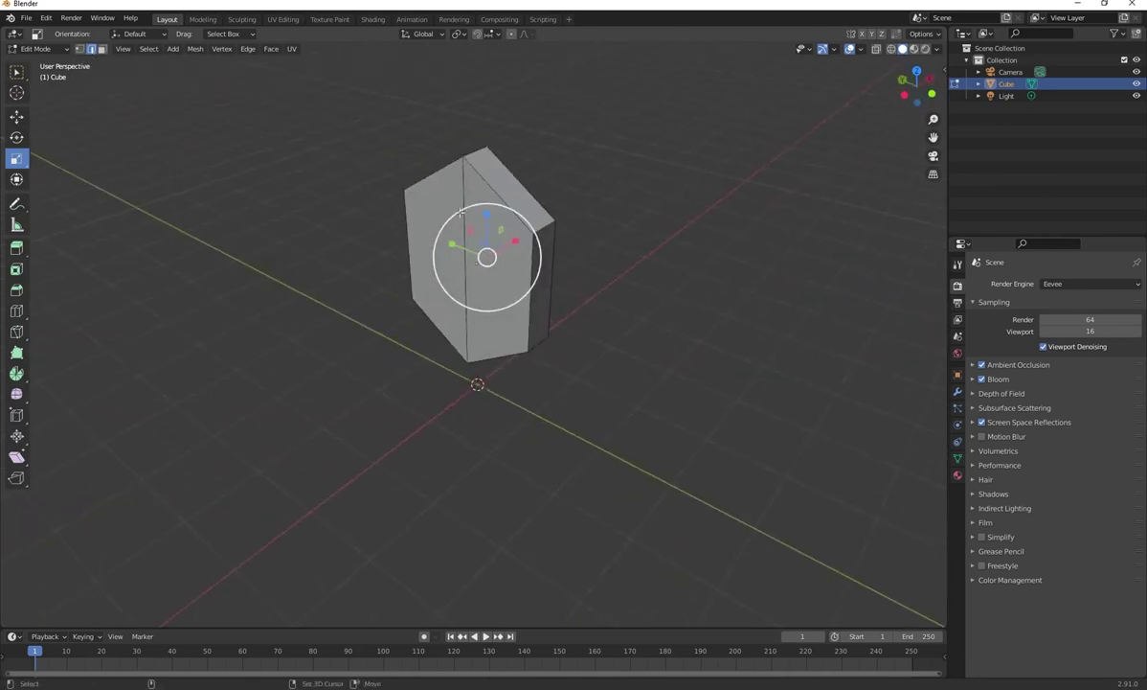
pyautogui.click(462, 209)
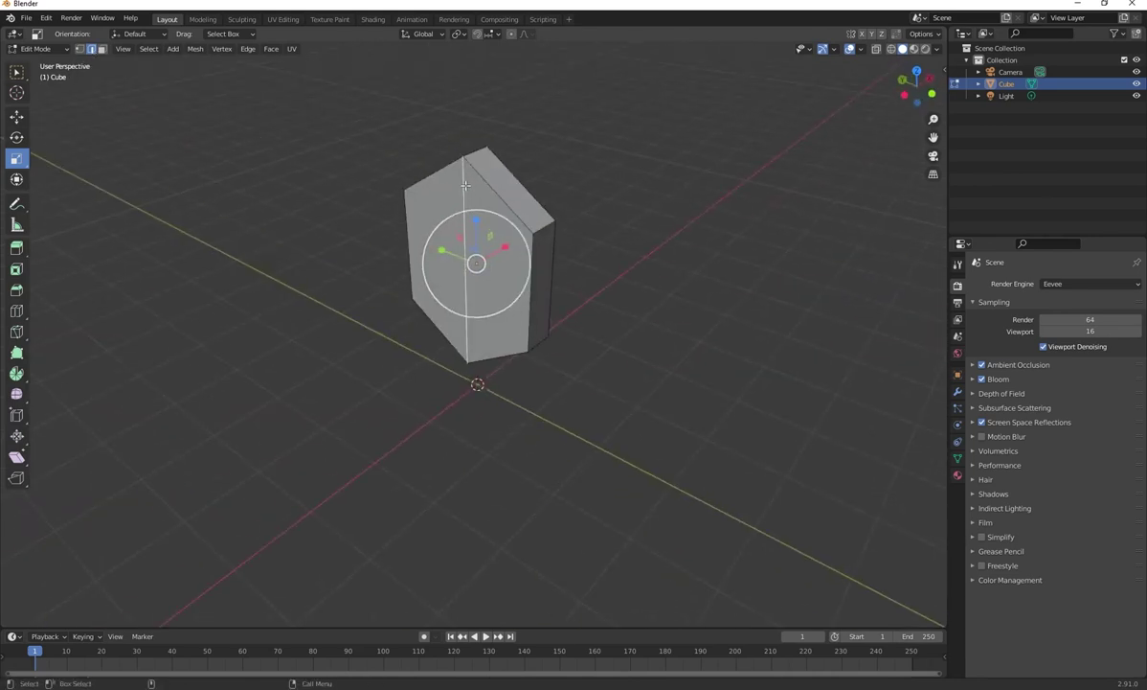
pyautogui.press('x')
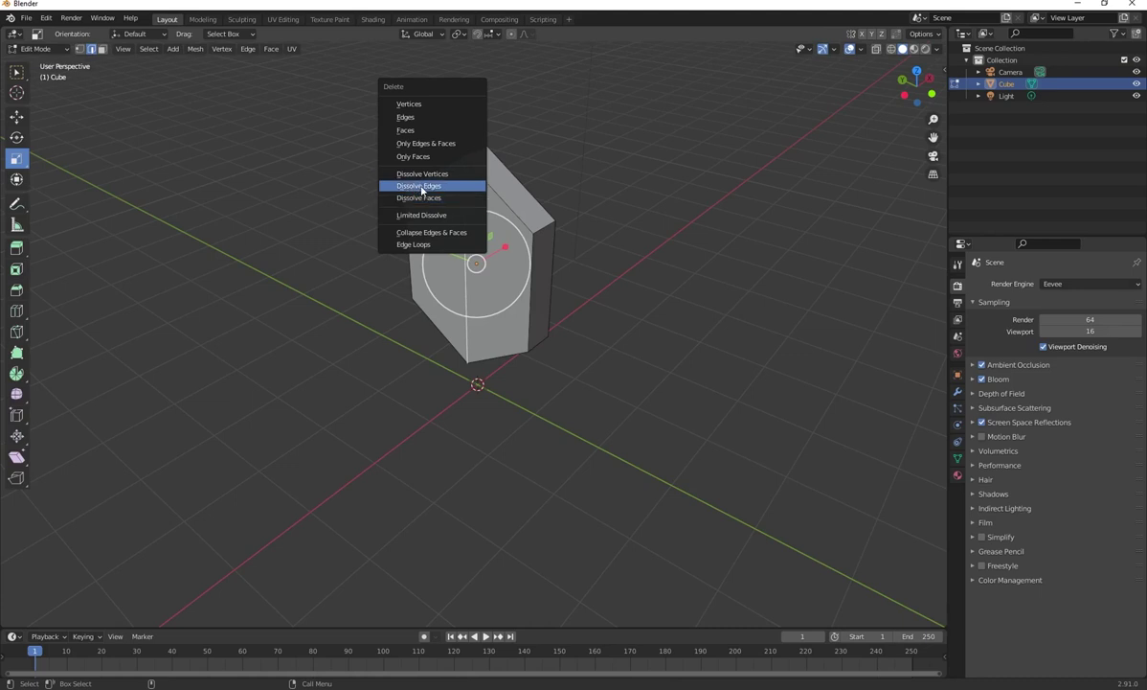
pyautogui.click(423, 188)
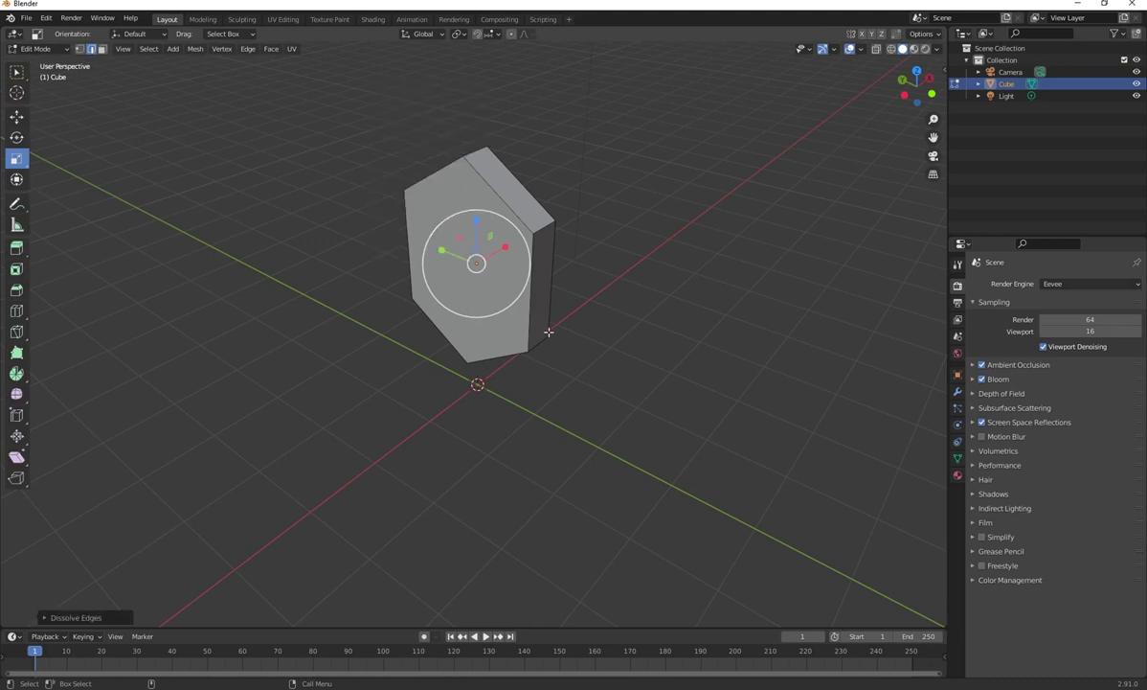
# - Inset the hexagonal front face to leave a narrow, even border around it
pyautogui.moveTo(549, 332); pyautogui.dragTo(368, 292, button='middle')
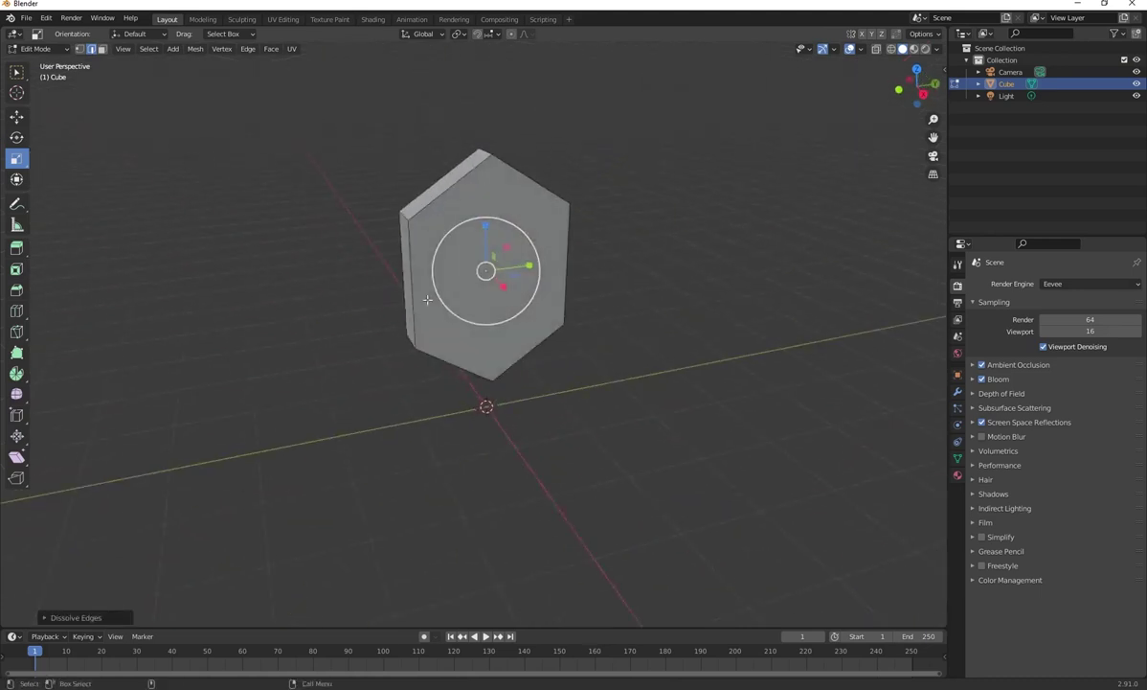
pyautogui.moveTo(406, 157); pyautogui.dragTo(379, 149, button='middle')
pyautogui.scroll(2, 369, 146)
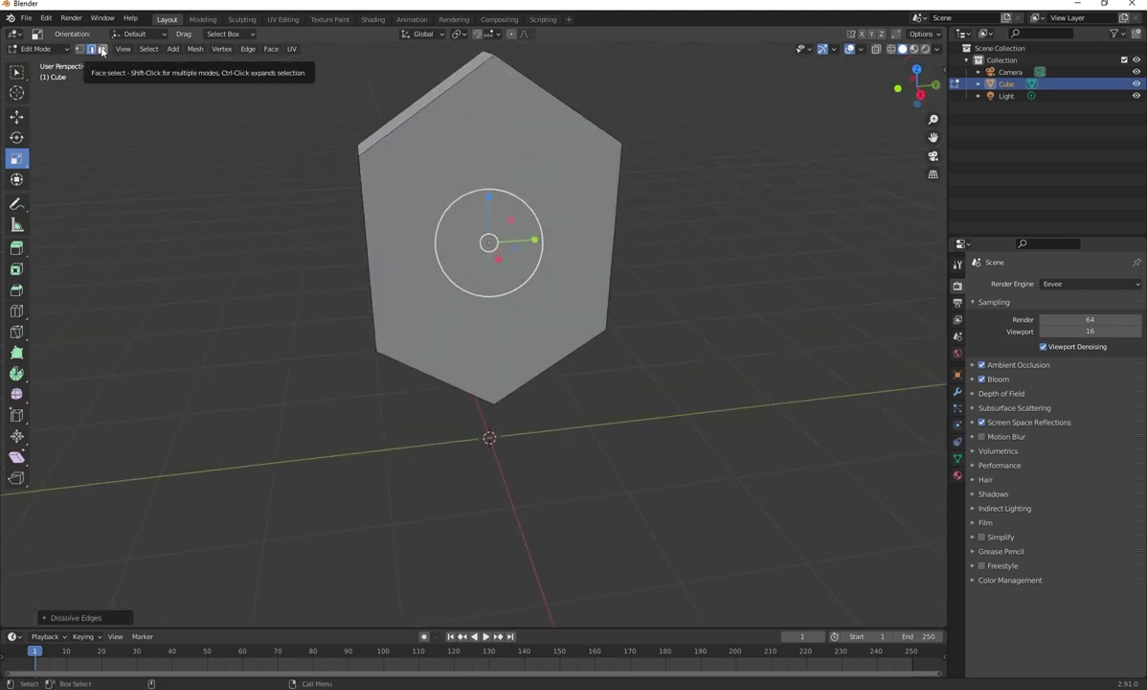
pyautogui.click(102, 48)
pyautogui.keyDown('shift'); pyautogui.moveTo(420, 200); pyautogui.dragTo(332, 254, button='middle'); pyautogui.keyUp('shift')
pyautogui.click(452, 271)
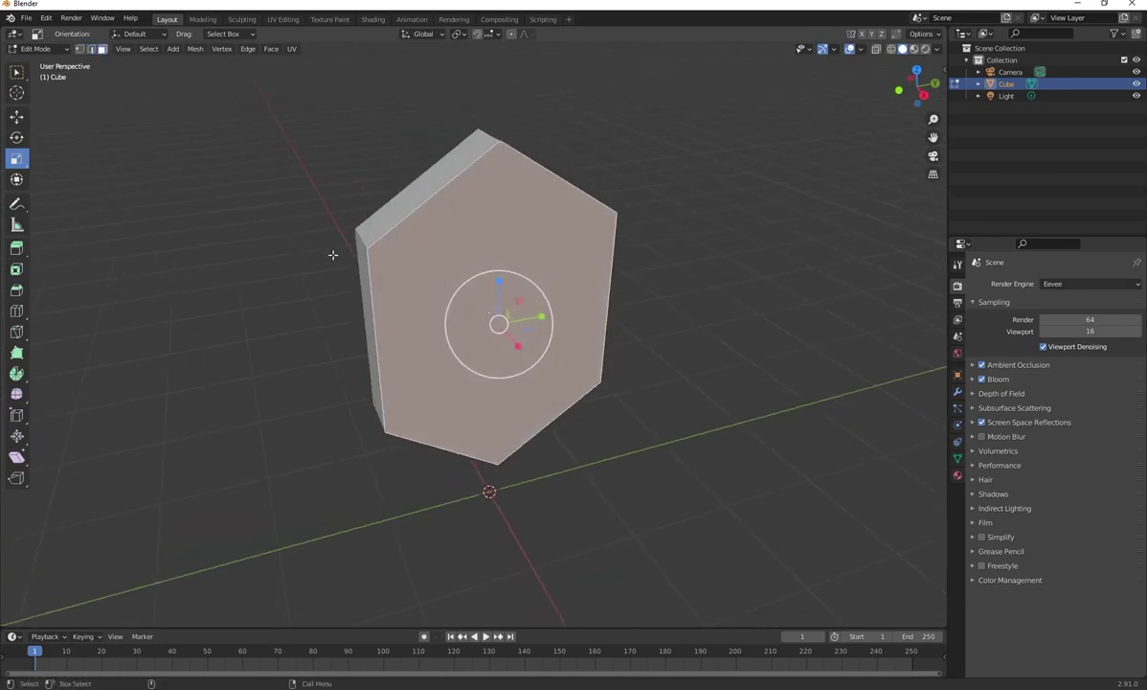
pyautogui.click(17, 269)
pyautogui.moveTo(520, 354); pyautogui.dragTo(511, 349)
pyautogui.moveTo(315, 390); pyautogui.dragTo(314, 382, button='middle')
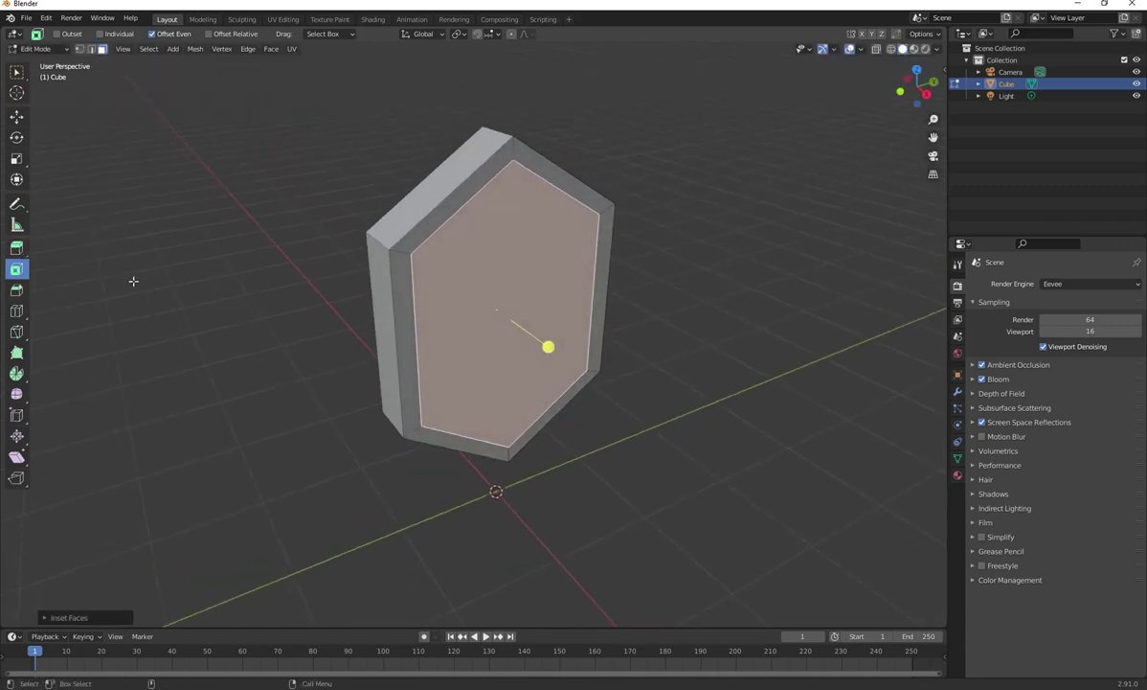
# - Extrude the inset face inward into the block and scale it down to about 0.84 for sloped inner walls
pyautogui.press('e')
pyautogui.click(561, 430)
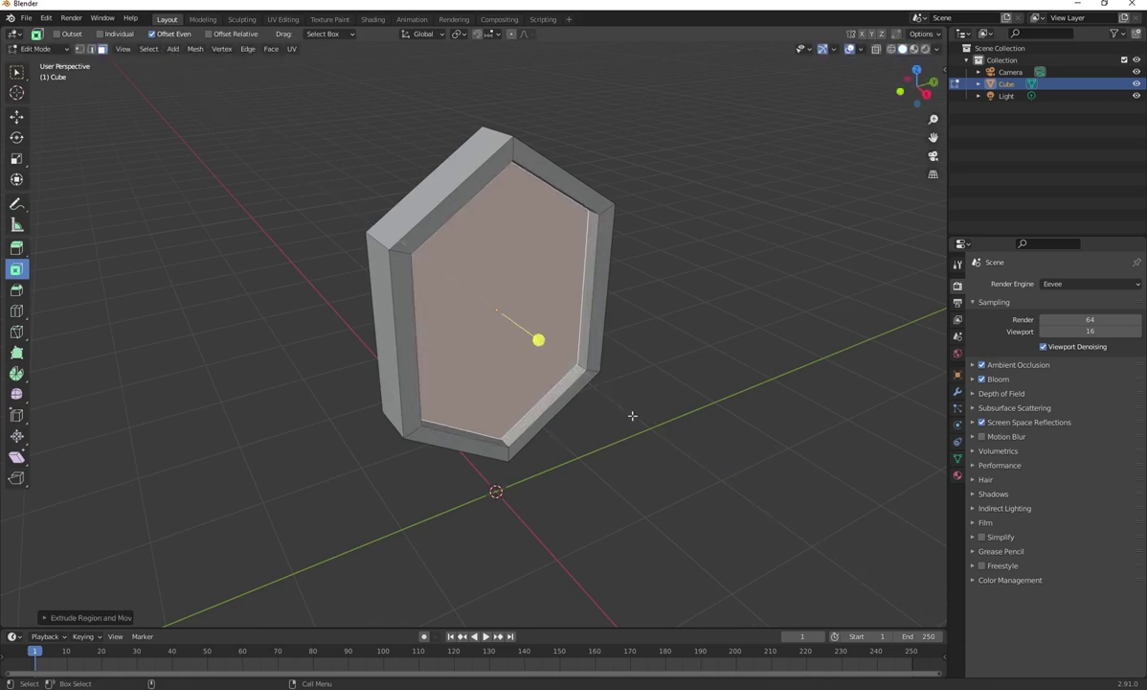
pyautogui.moveTo(633, 415); pyautogui.dragTo(574, 407, button='middle')
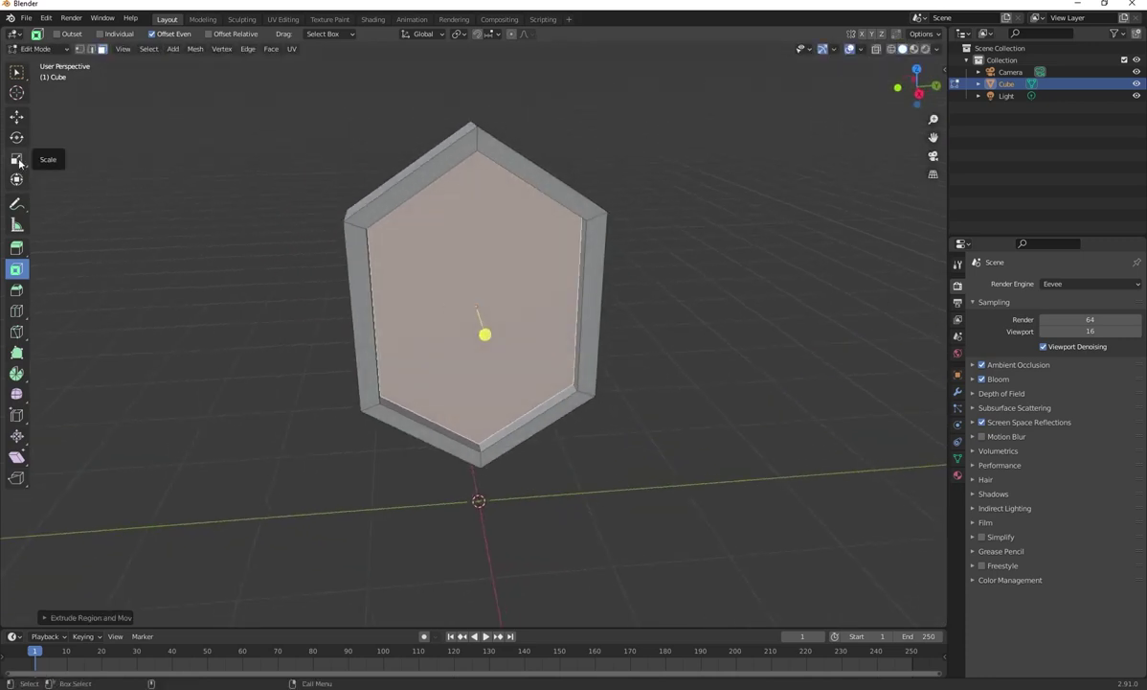
pyautogui.press('s')
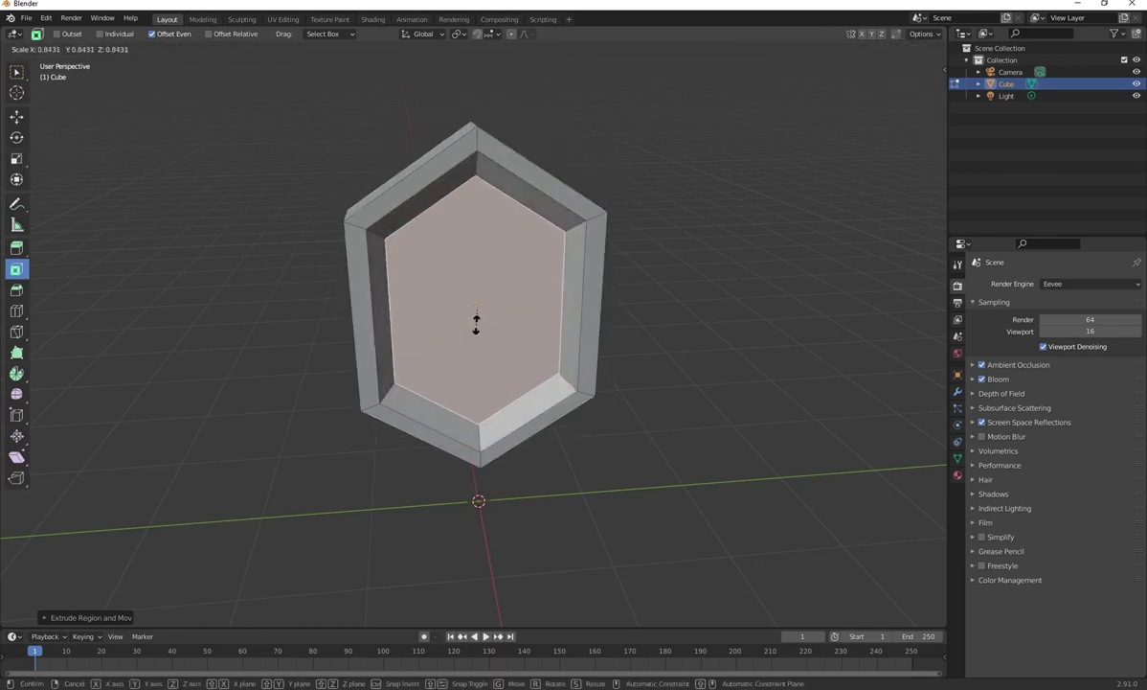
pyautogui.click(477, 324)
pyautogui.moveTo(477, 324); pyautogui.dragTo(380, 333, button='middle')
# - Extrude the recessed face slightly back outward and bevel its edges with one segment
pyautogui.press('e')
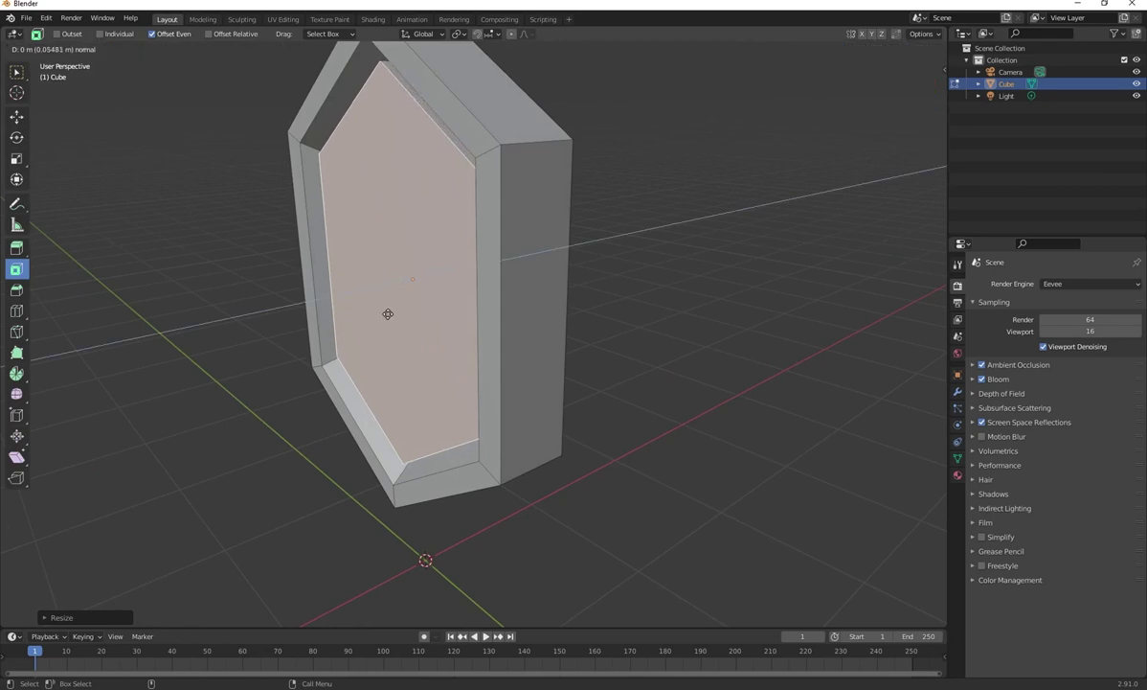
pyautogui.click(377, 317)
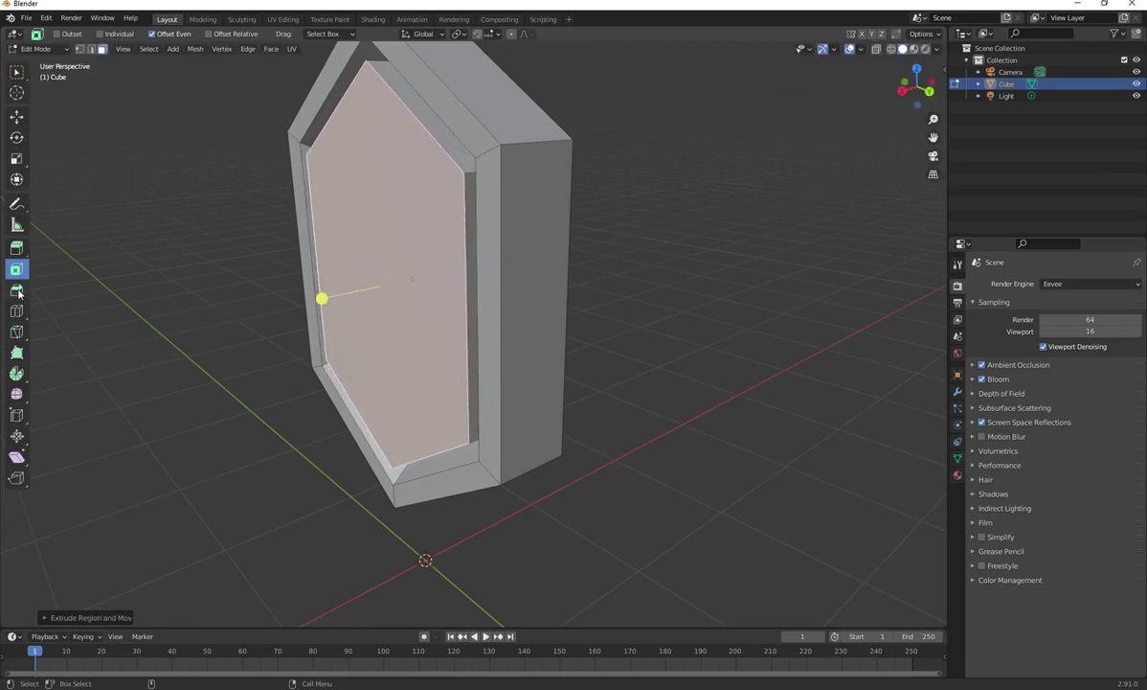
pyautogui.click(17, 289)
pyautogui.moveTo(231, 322); pyautogui.dragTo(307, 328, button='middle')
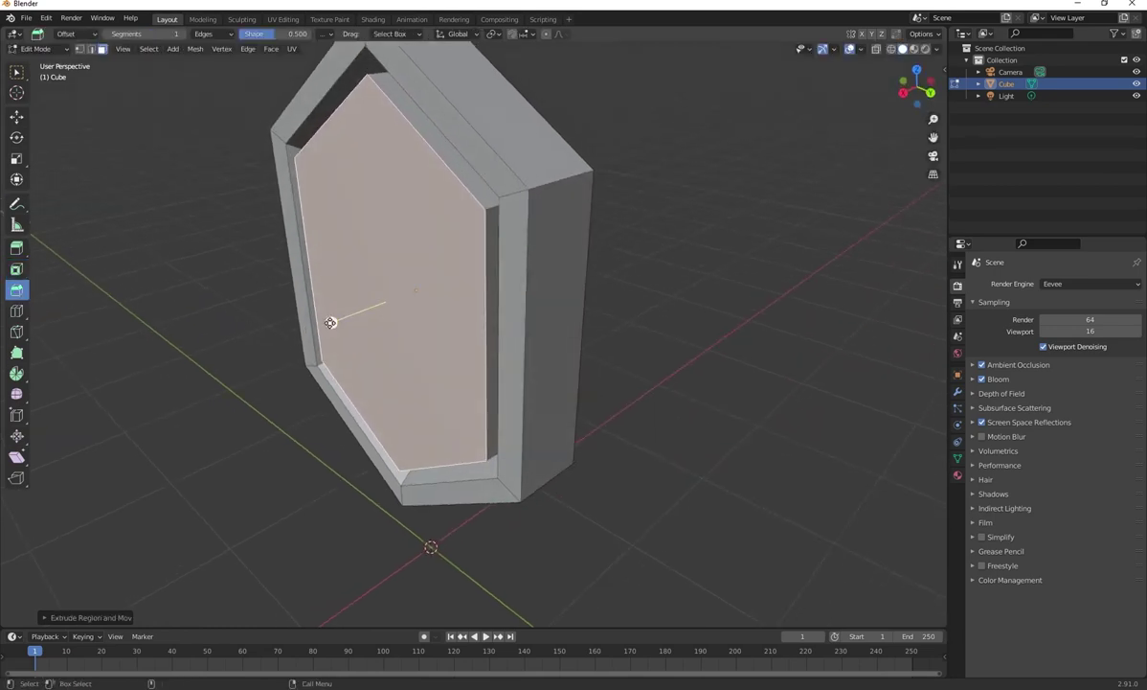
pyautogui.moveTo(330, 322)
pyautogui.mouseDown()
pyautogui.moveTo(296, 325)
pyautogui.moveTo(333, 320)
pyautogui.mouseUp()
pyautogui.moveTo(333, 319); pyautogui.dragTo(439, 278, button='middle')
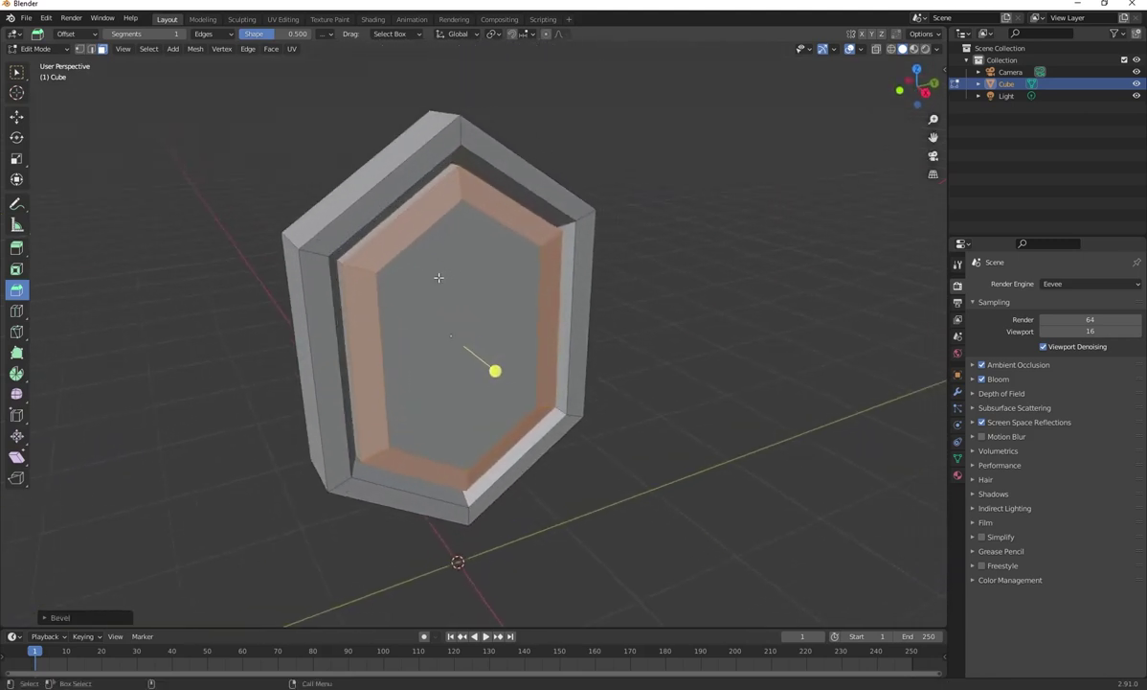
# - Move the pendant's back hexagonal face inward along the X axis to thin the block, and switch to edge selection
pyautogui.scroll(-1, 439, 278)
pyautogui.click(599, 271)
pyautogui.keyDown('alt'); pyautogui.moveTo(600, 271); pyautogui.dragTo(256, 323); pyautogui.keyUp('alt')
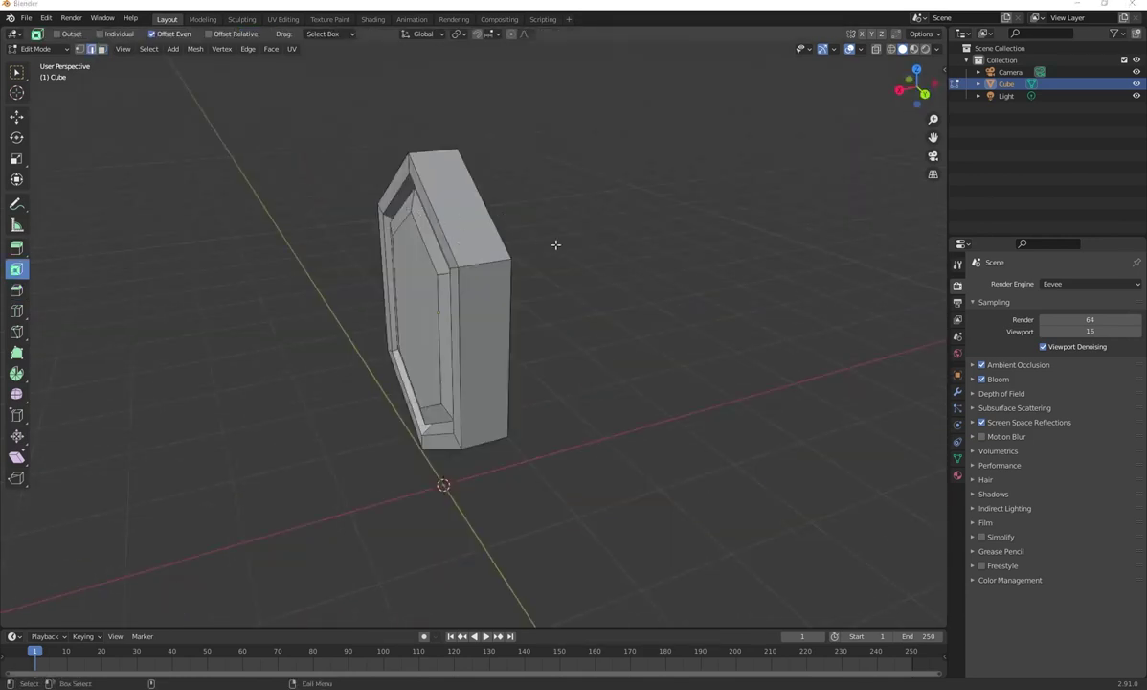
pyautogui.click(556, 244)
pyautogui.click(103, 49)
pyautogui.moveTo(308, 229); pyautogui.dragTo(452, 246, button='middle')
pyautogui.click(469, 299)
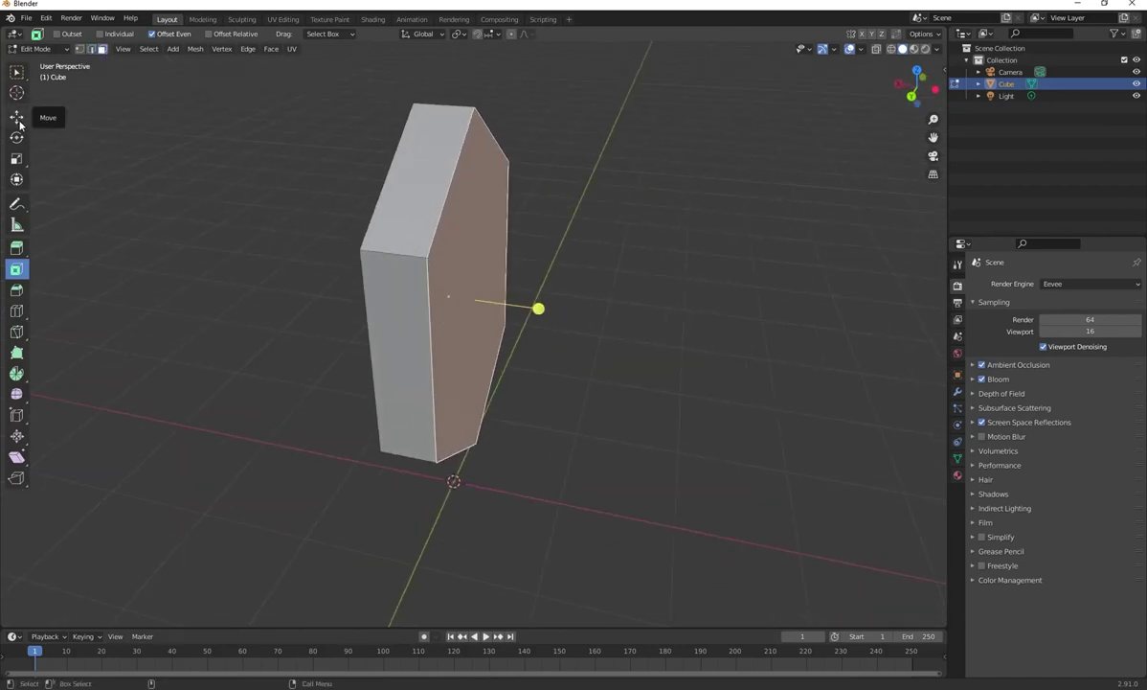
pyautogui.press('g')
pyautogui.press('x')
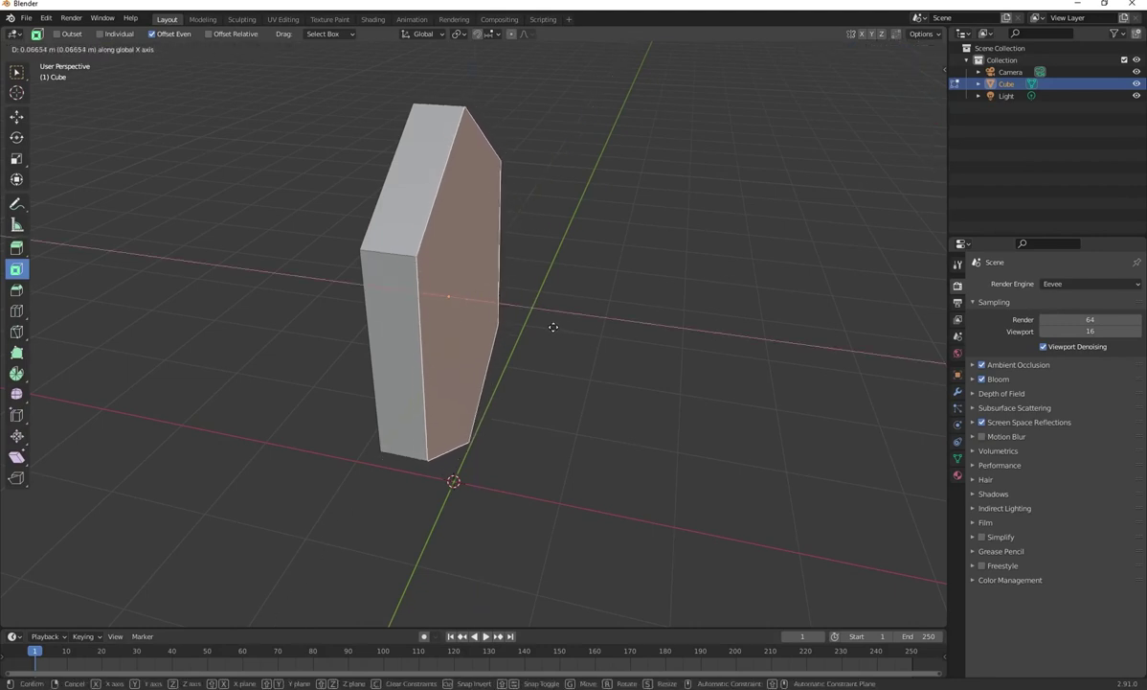
pyautogui.click(529, 320)
pyautogui.moveTo(530, 320); pyautogui.dragTo(603, 182, button='middle')
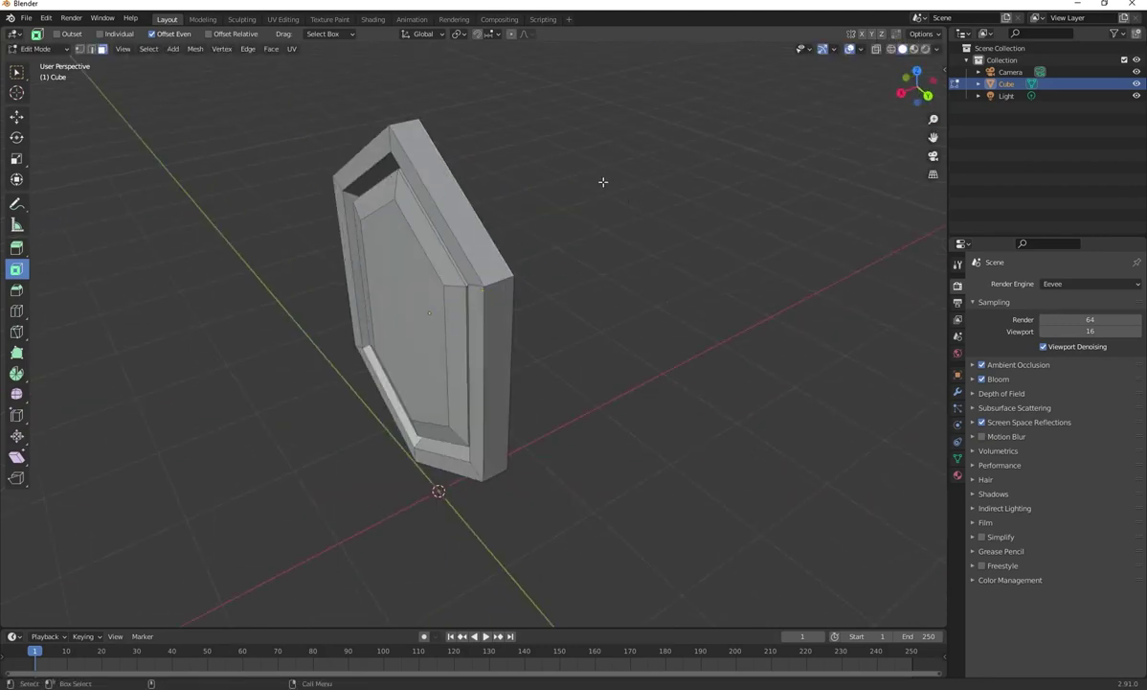
pyautogui.click(91, 49)
pyautogui.moveTo(444, 241); pyautogui.dragTo(492, 247, button='middle')
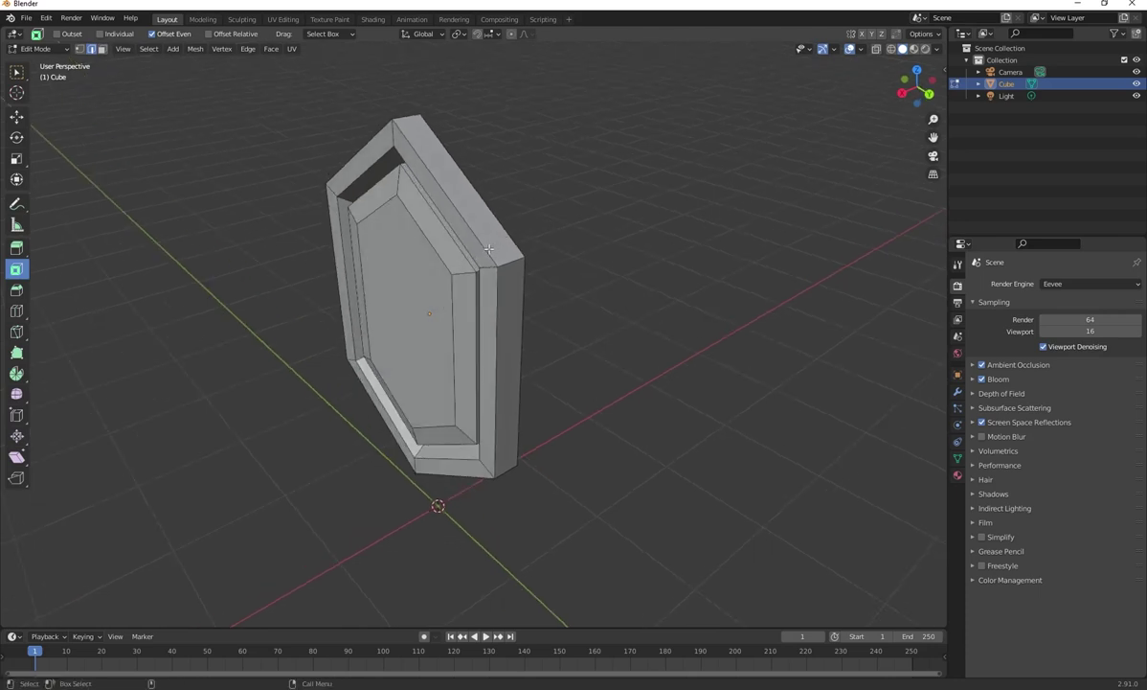
pyautogui.keyDown('alt'); pyautogui.click(458, 230); pyautogui.keyUp('alt')
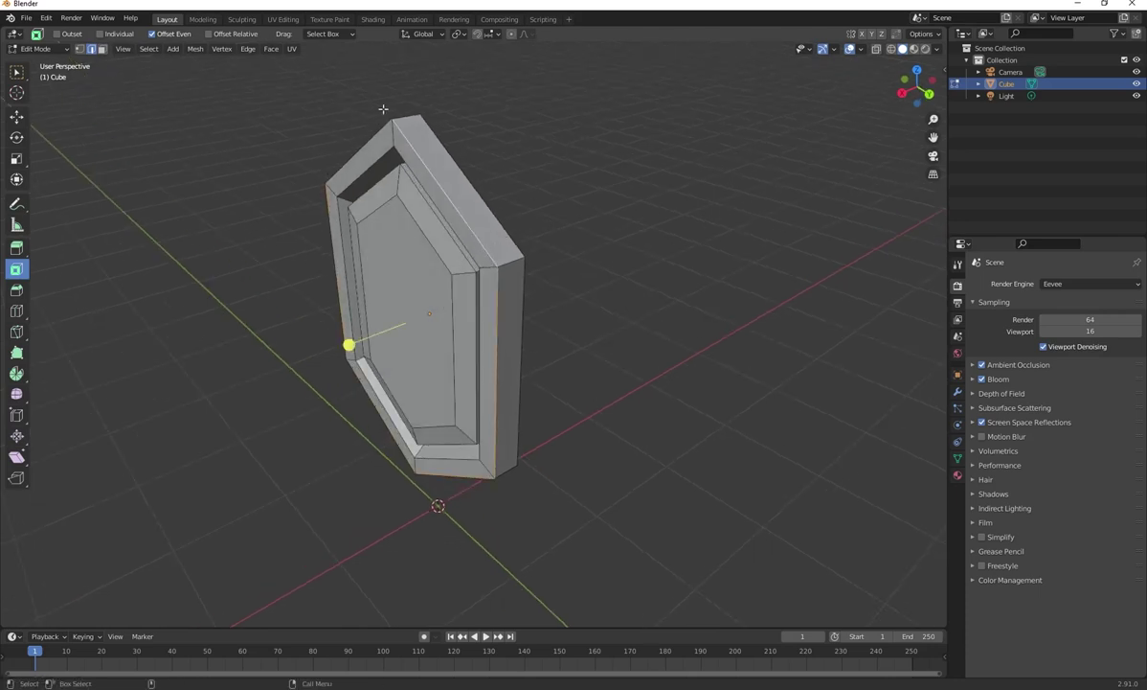
pyautogui.click(584, 284)
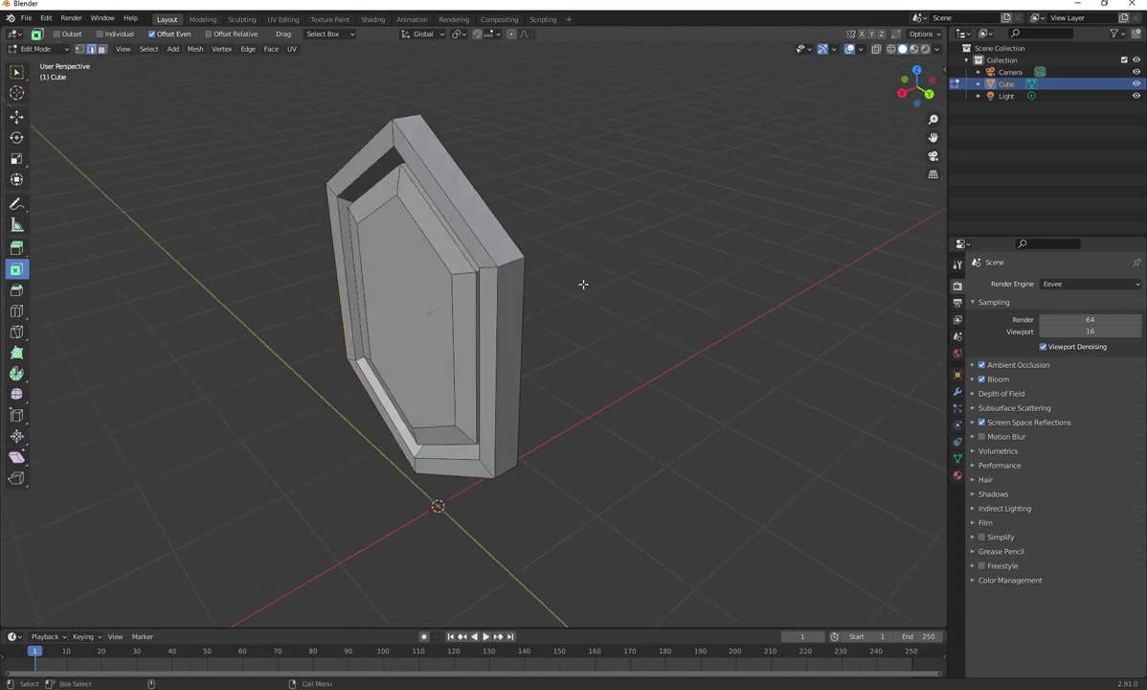
pyautogui.click(482, 244)
pyautogui.keyDown('shift'); pyautogui.click(497, 306); pyautogui.keyUp('shift')
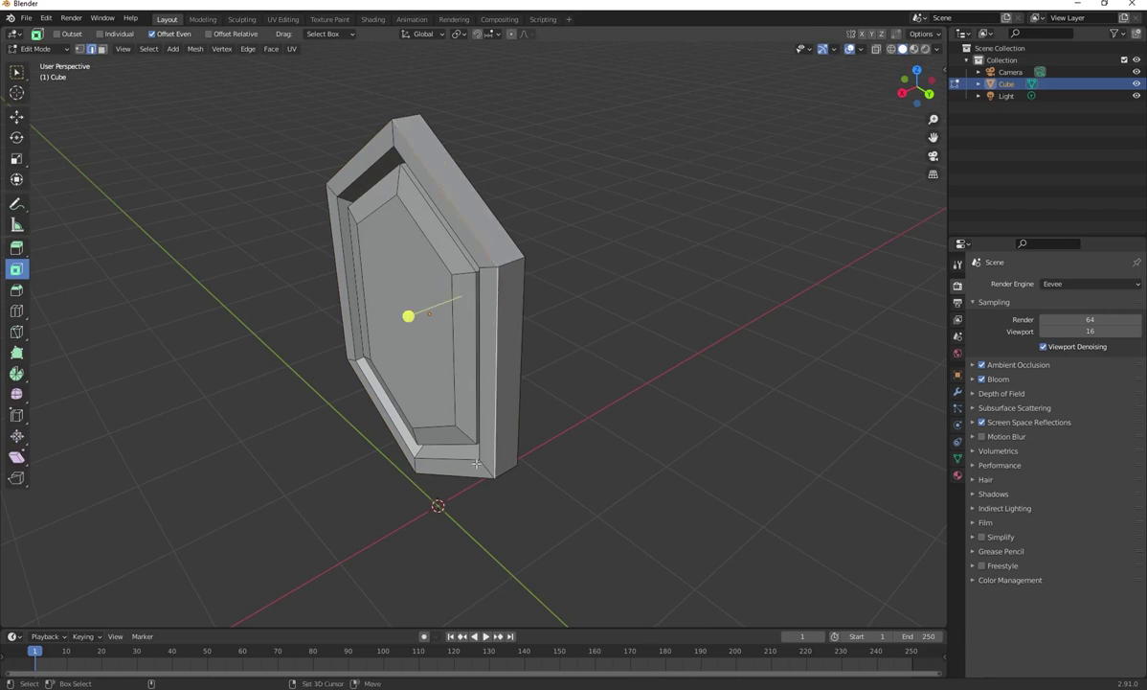
pyautogui.keyDown('shift'); pyautogui.click(466, 479); pyautogui.keyUp('shift')
pyautogui.click(573, 402)
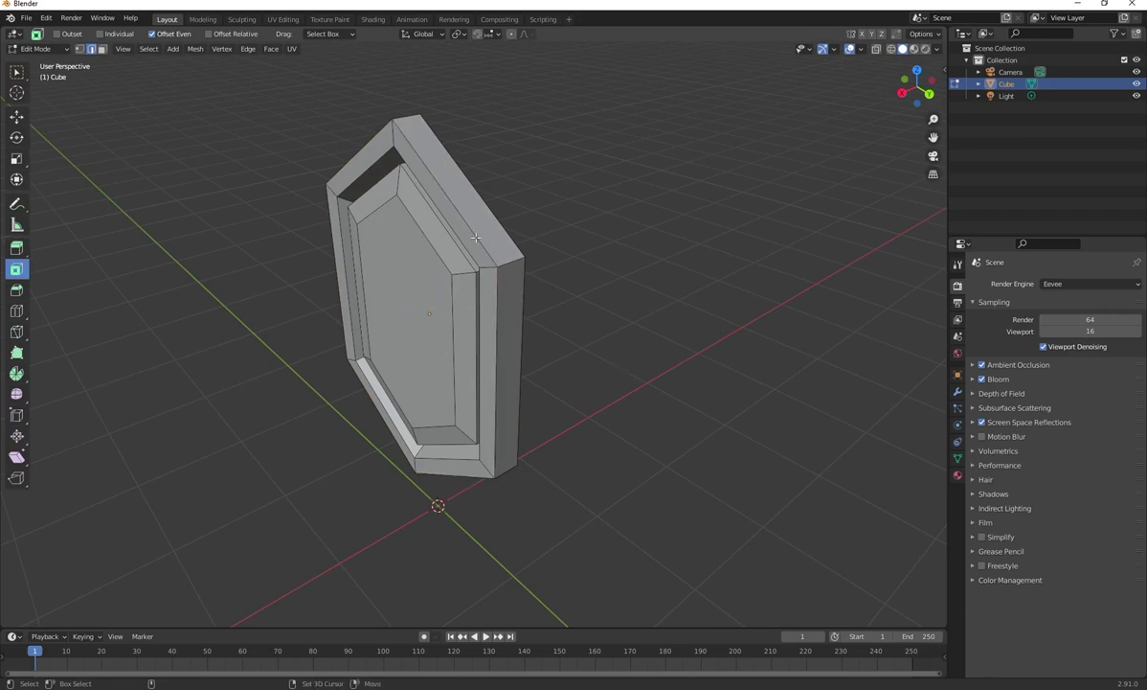
# - Select the outer edge loop around the front rim and move it slightly backward along X to slope the rim
pyautogui.keyDown('alt'); pyautogui.click(476, 237); pyautogui.keyUp('alt')
pyautogui.moveTo(618, 269); pyautogui.dragTo(588, 258, button='middle')
pyautogui.scroll(1, 517, 224)
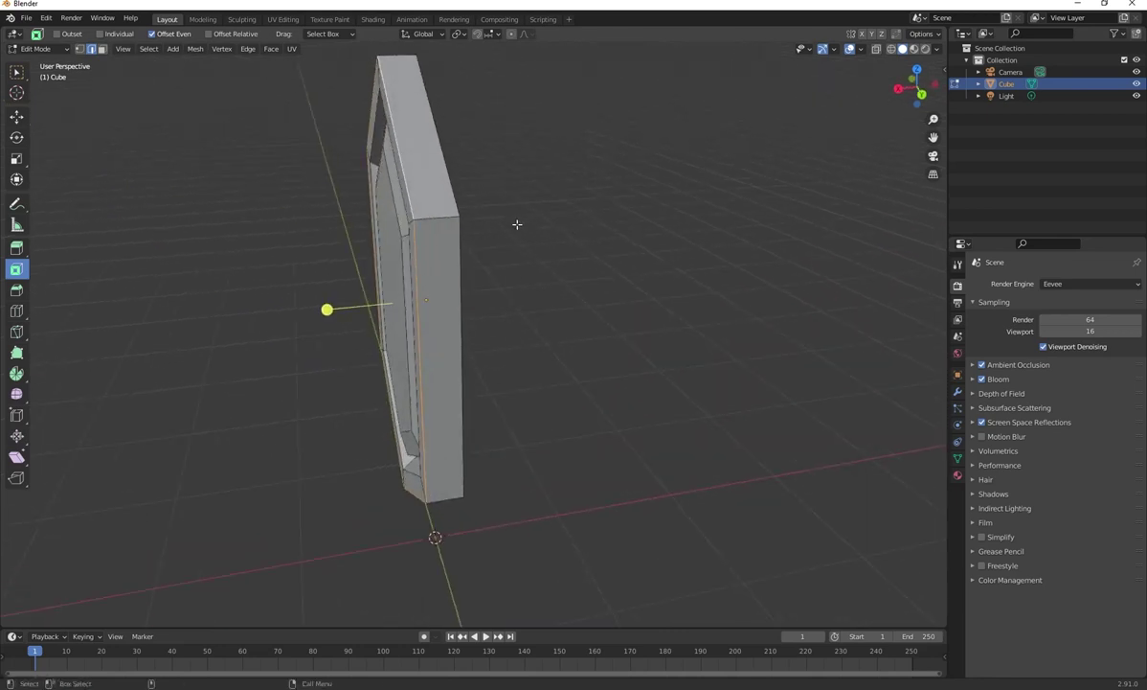
pyautogui.click(18, 116)
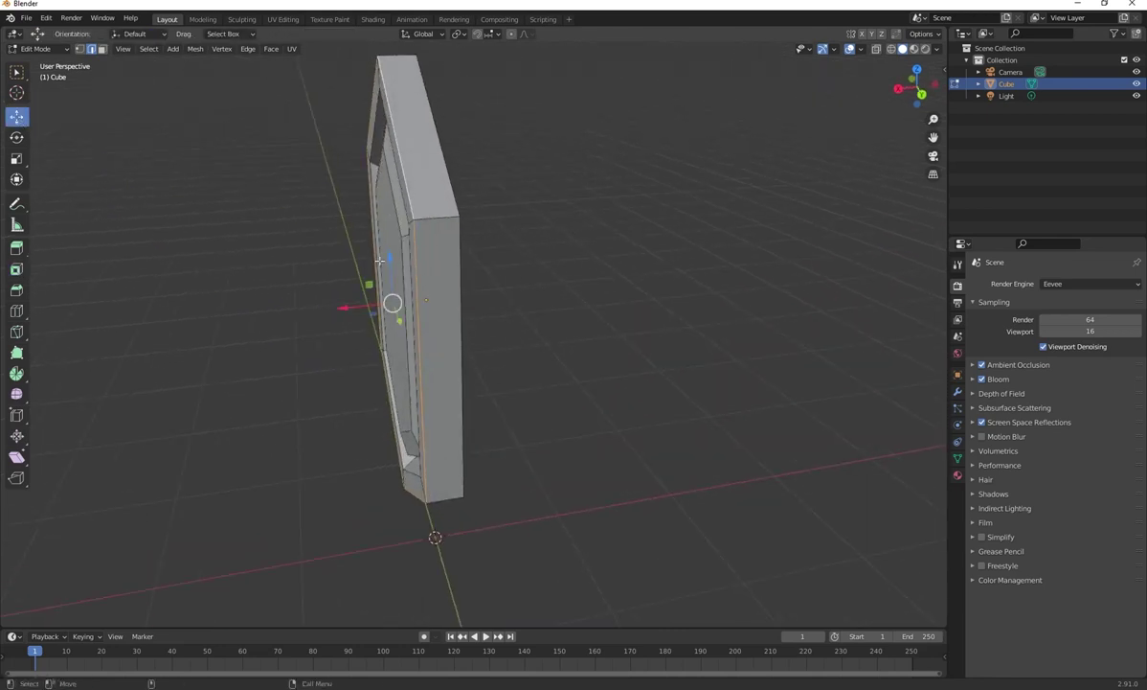
pyautogui.moveTo(349, 306); pyautogui.dragTo(364, 309)
# - Clear the selection and examine the pendant's sloped rim and recessed gem from several angles in Object Mode
pyautogui.moveTo(544, 351); pyautogui.dragTo(574, 331, button='middle')
pyautogui.moveTo(496, 231); pyautogui.dragTo(594, 292, button='middle')
pyautogui.scroll(-2, 623, 268)
pyautogui.click(632, 271)
pyautogui.scroll(-1, 613, 280)
pyautogui.scroll(1, 593, 292)
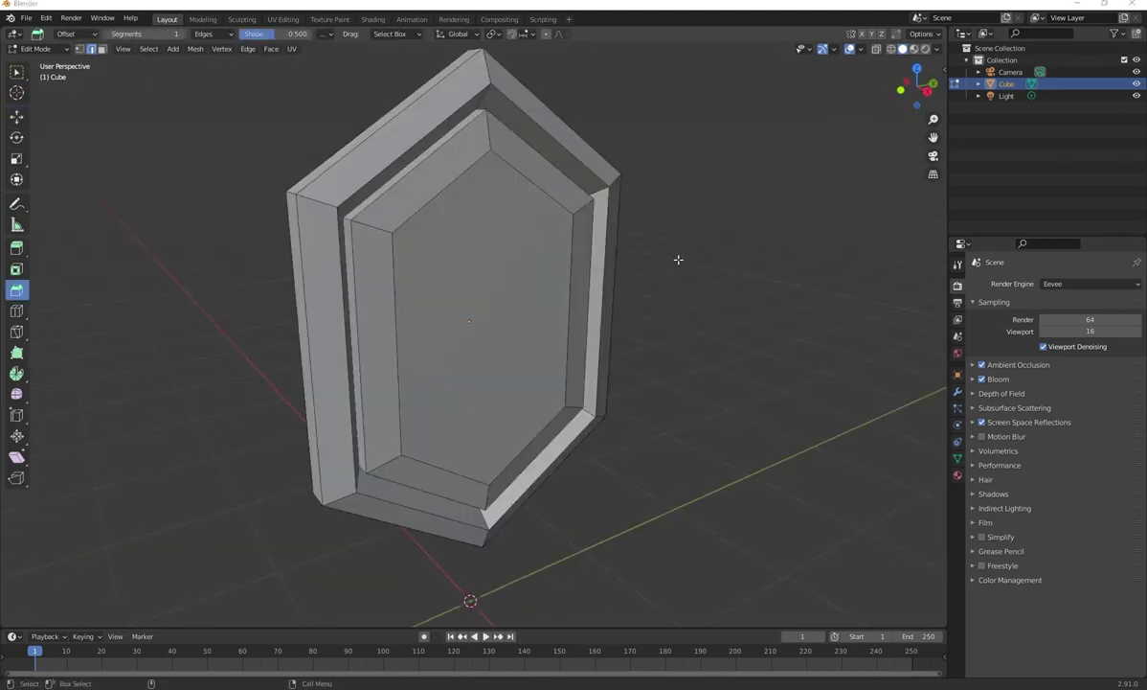
pyautogui.moveTo(681, 258); pyautogui.dragTo(657, 257, button='middle')
pyautogui.press('Tab')
pyautogui.moveTo(173, 148); pyautogui.dragTo(393, 233, button='middle')
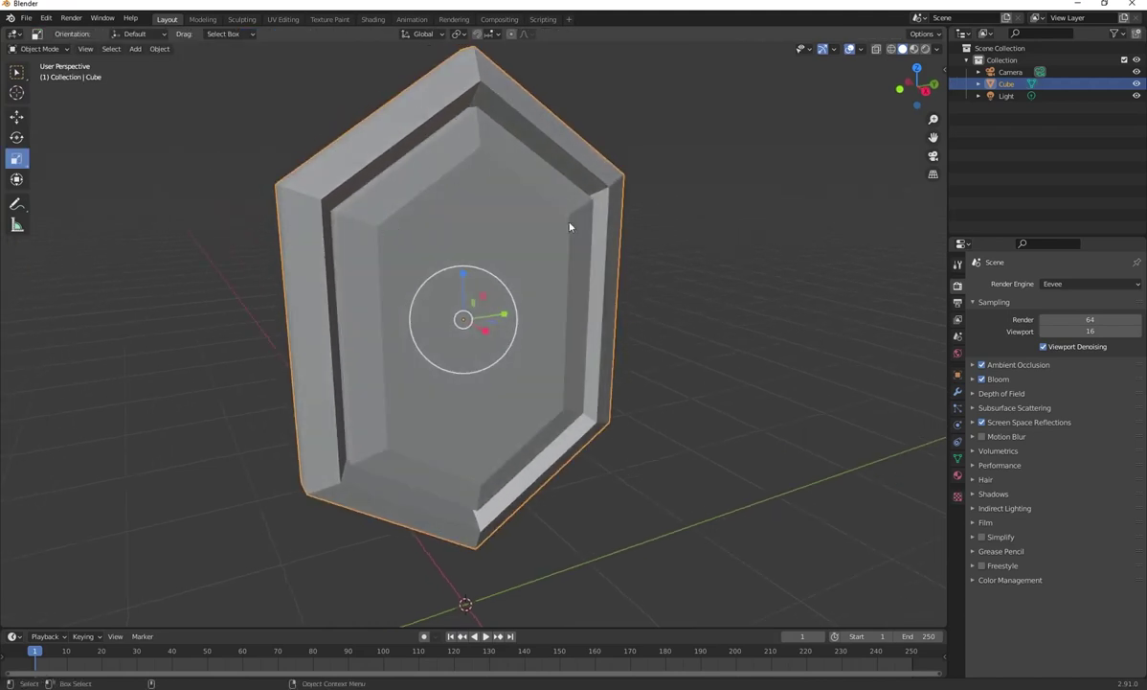
pyautogui.moveTo(212, 248); pyautogui.dragTo(220, 251, button='middle')
# - Bevel the edge loop around the gem's central face about 0.025 m wide with three segments, and check the shading in Object Mode
pyautogui.press('Tab')
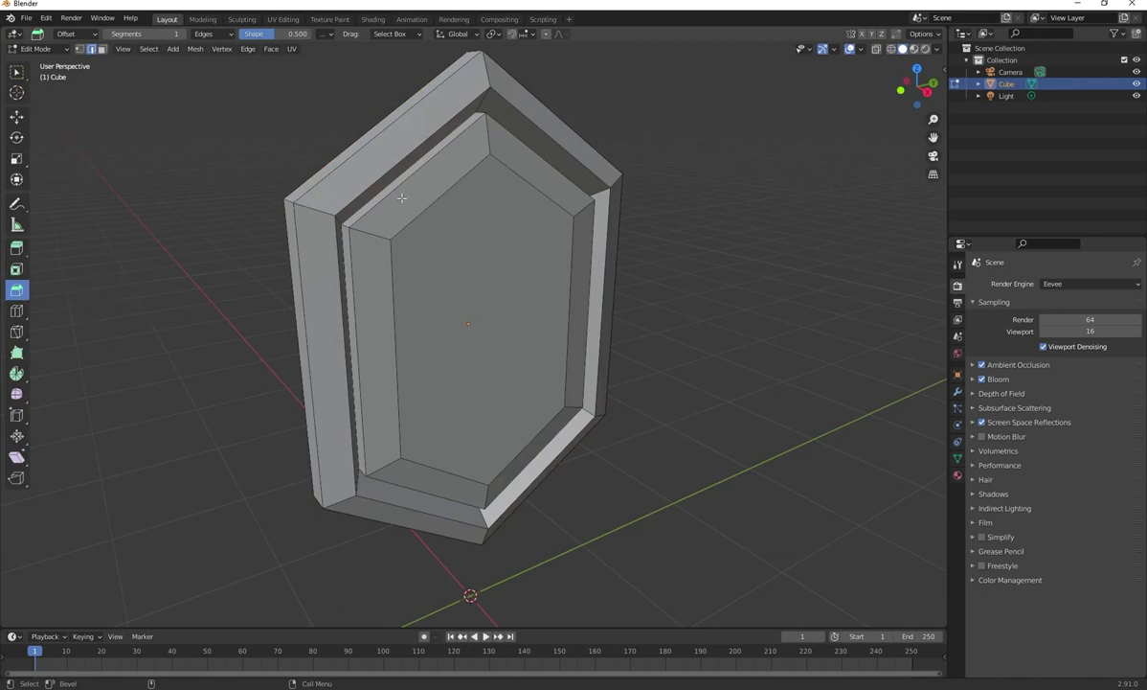
pyautogui.click(420, 219)
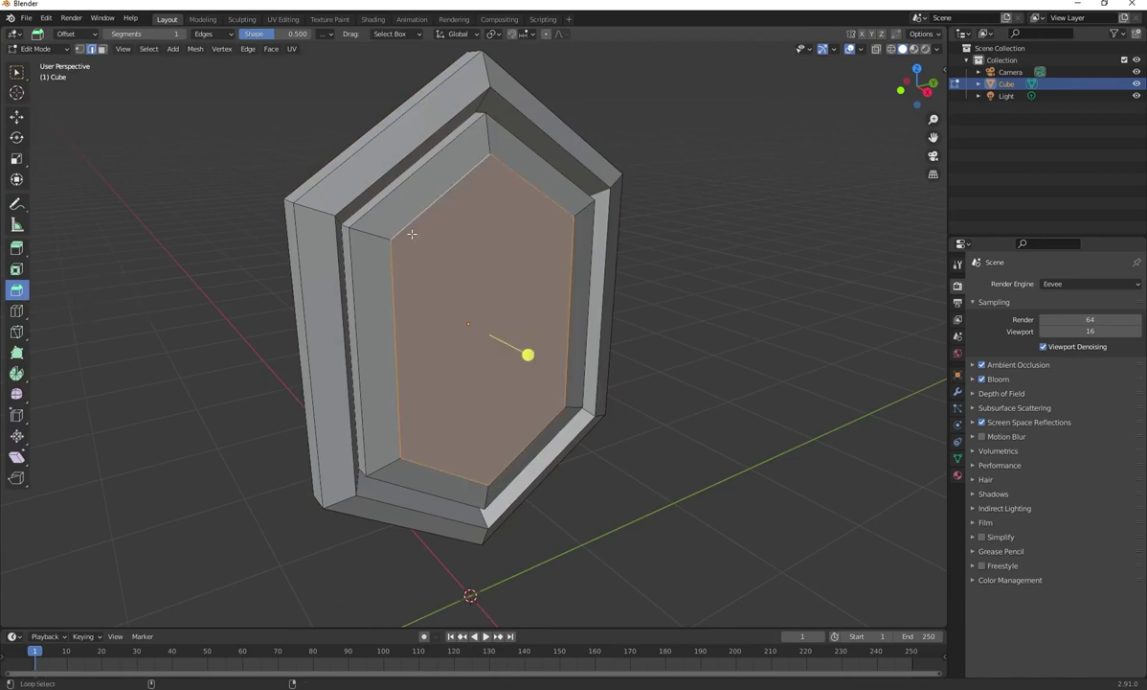
pyautogui.moveTo(41, 297); pyautogui.dragTo(80, 294, button='middle')
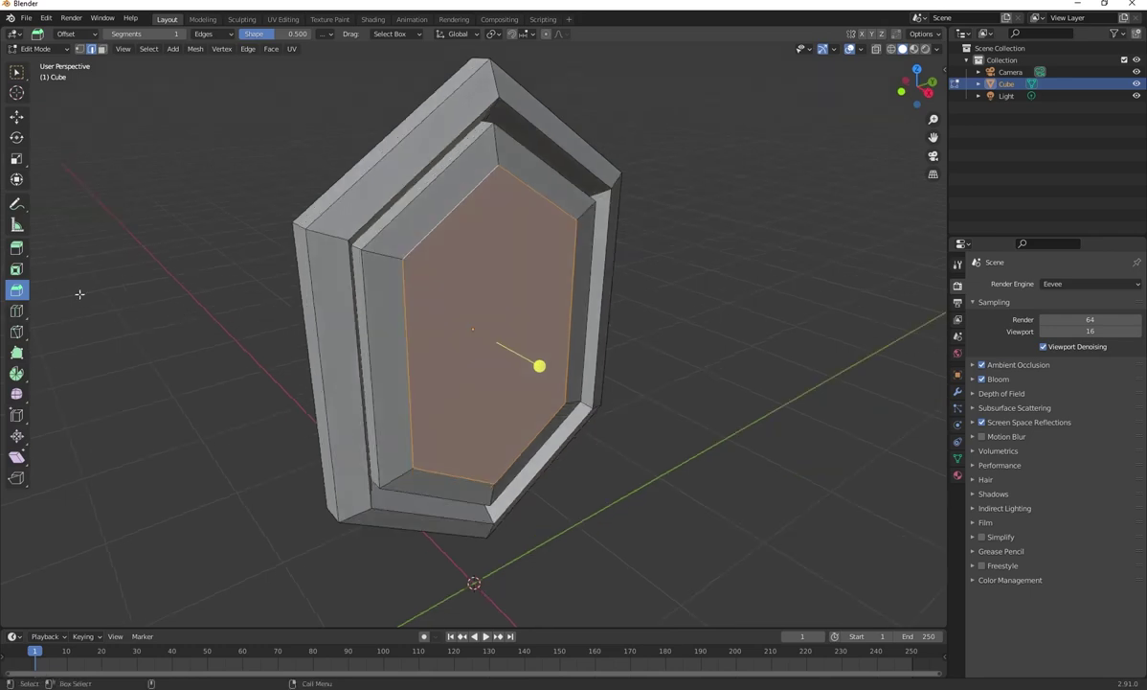
pyautogui.moveTo(540, 367); pyautogui.dragTo(545, 373)
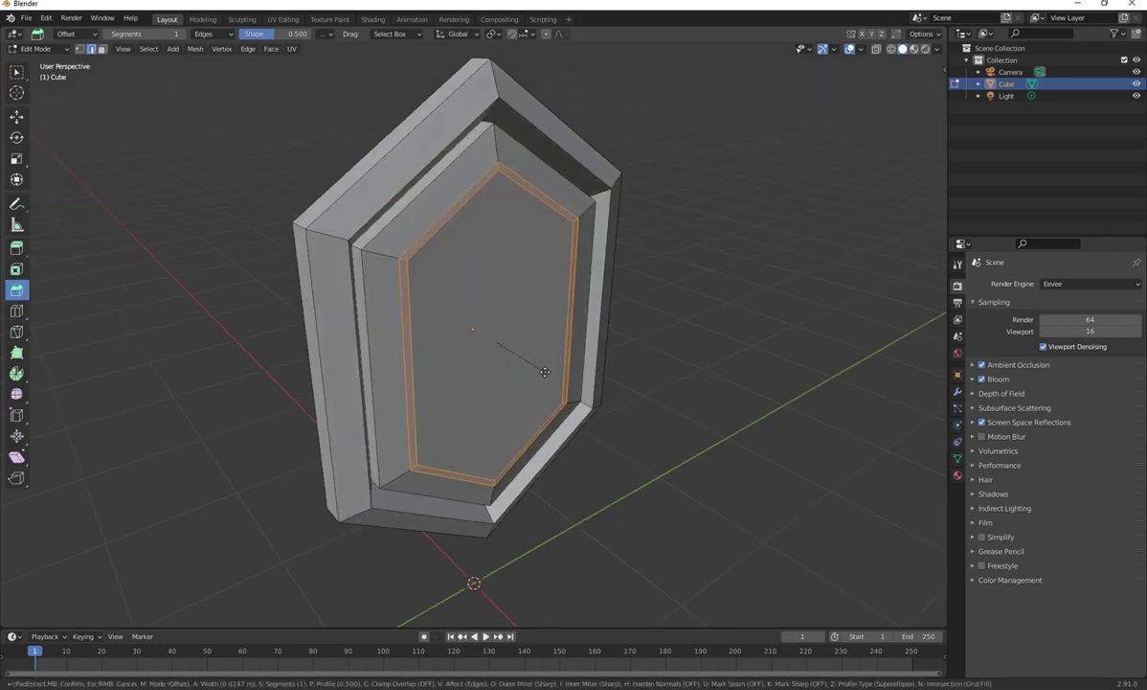
pyautogui.scroll(2, 545, 373)
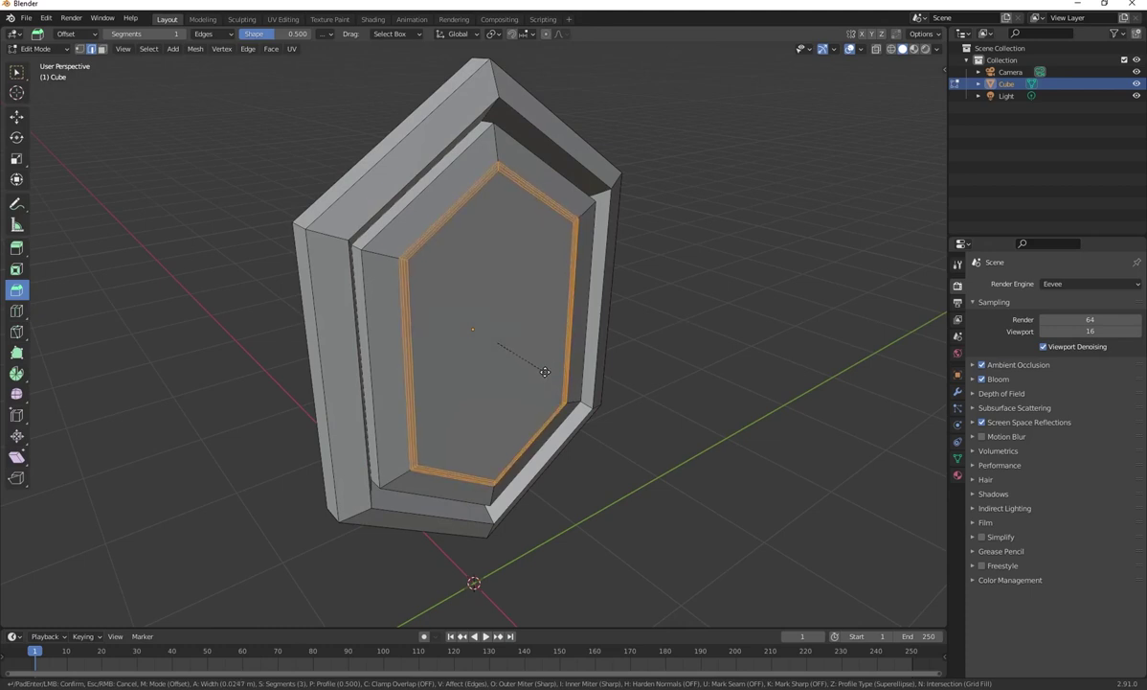
pyautogui.moveTo(545, 373); pyautogui.dragTo(544, 372)
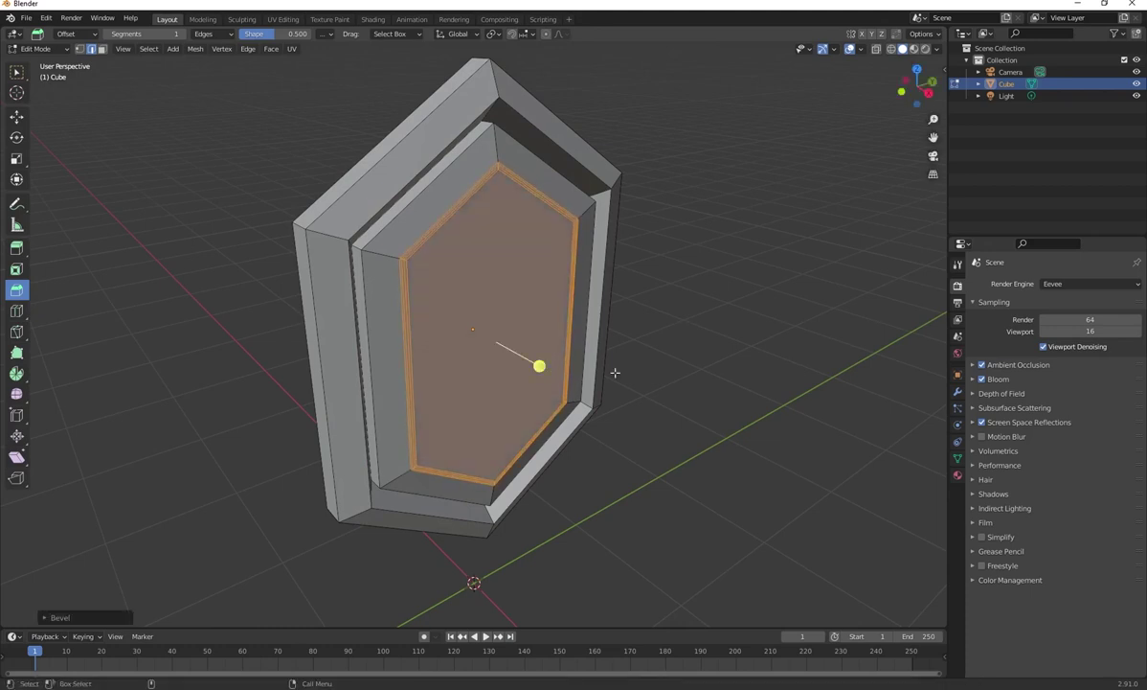
pyautogui.moveTo(615, 372); pyautogui.dragTo(732, 301, button='middle')
pyautogui.press('Tab')
pyautogui.scroll(5, 585, 200)
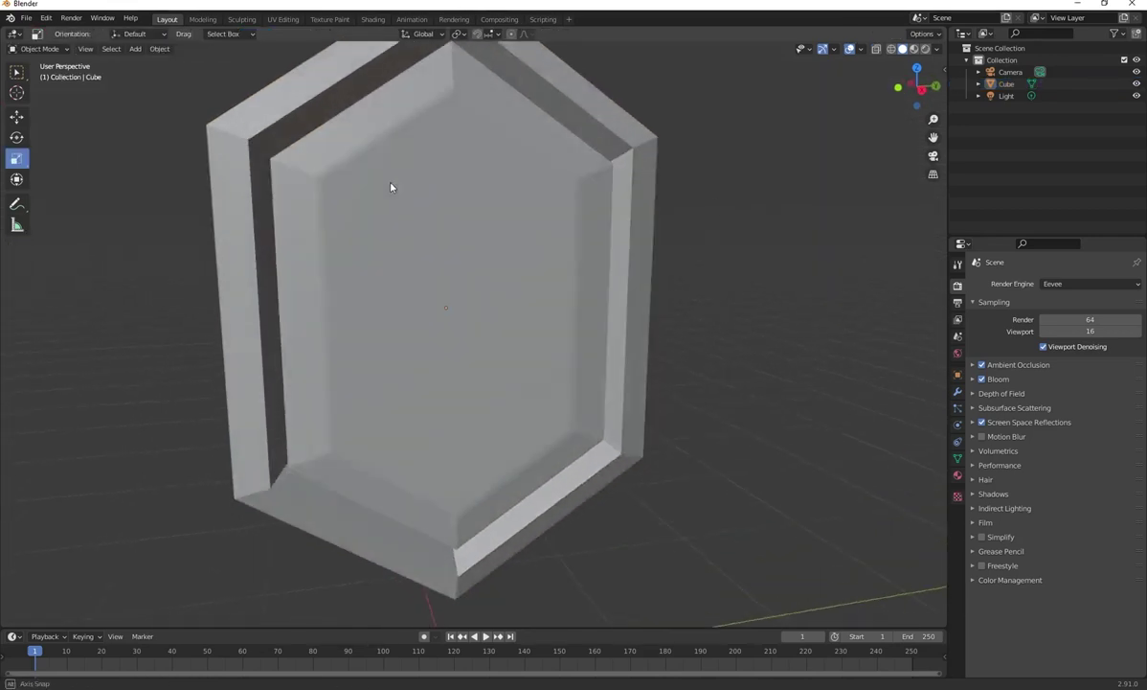
pyautogui.moveTo(548, 189); pyautogui.dragTo(694, 244, button='middle')
pyautogui.press('Tab')
pyautogui.click(675, 229)
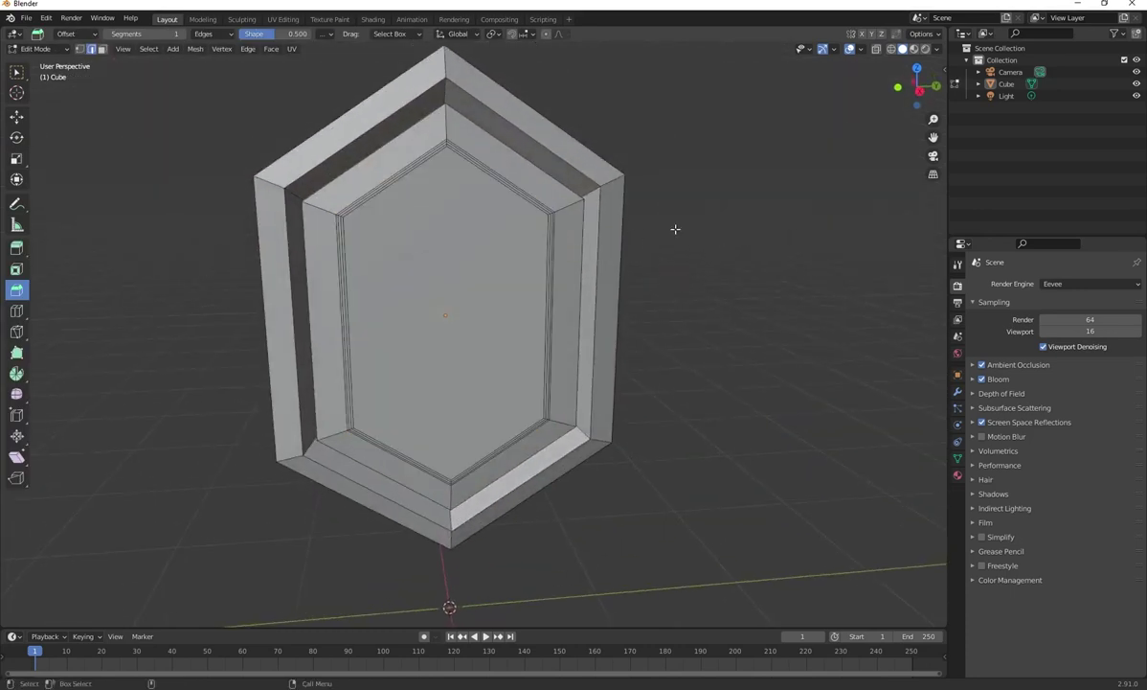
# - Select the gem's central face, grow the selection over its bevel and surrounding slanted faces, and separate the selection into its own object
pyautogui.click(102, 51)
pyautogui.click(409, 240)
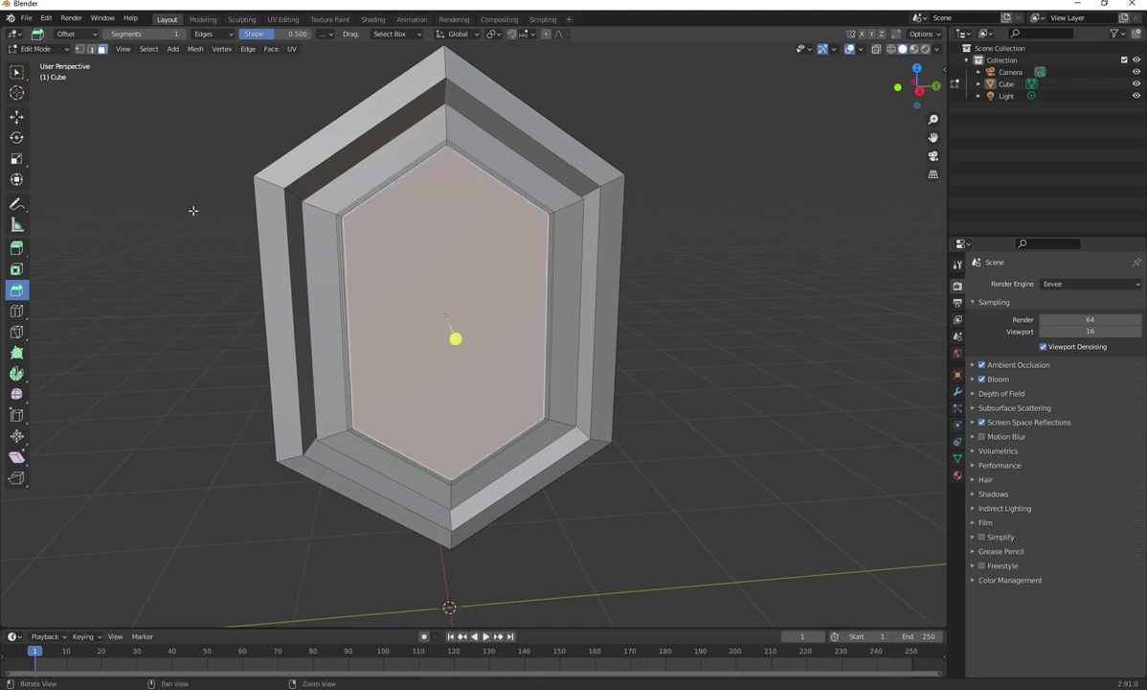
pyautogui.moveTo(192, 209); pyautogui.dragTo(422, 248, button='middle')
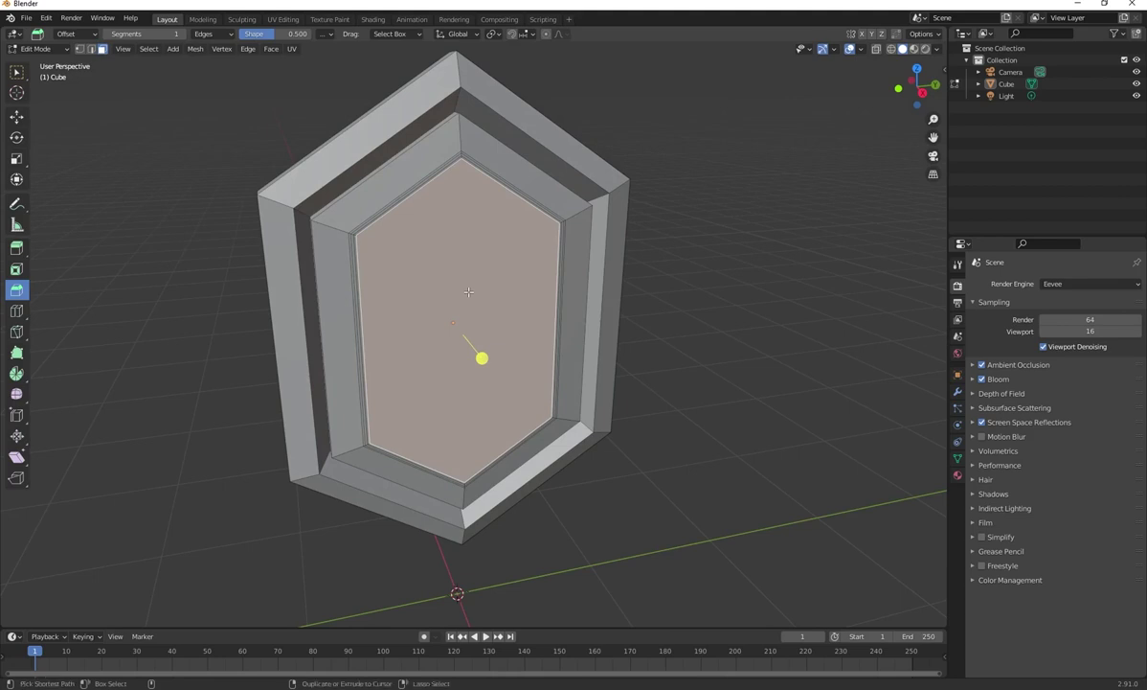
pyautogui.press('ctrl+KP_Add')
pyautogui.press('ctrl+KP_Add')
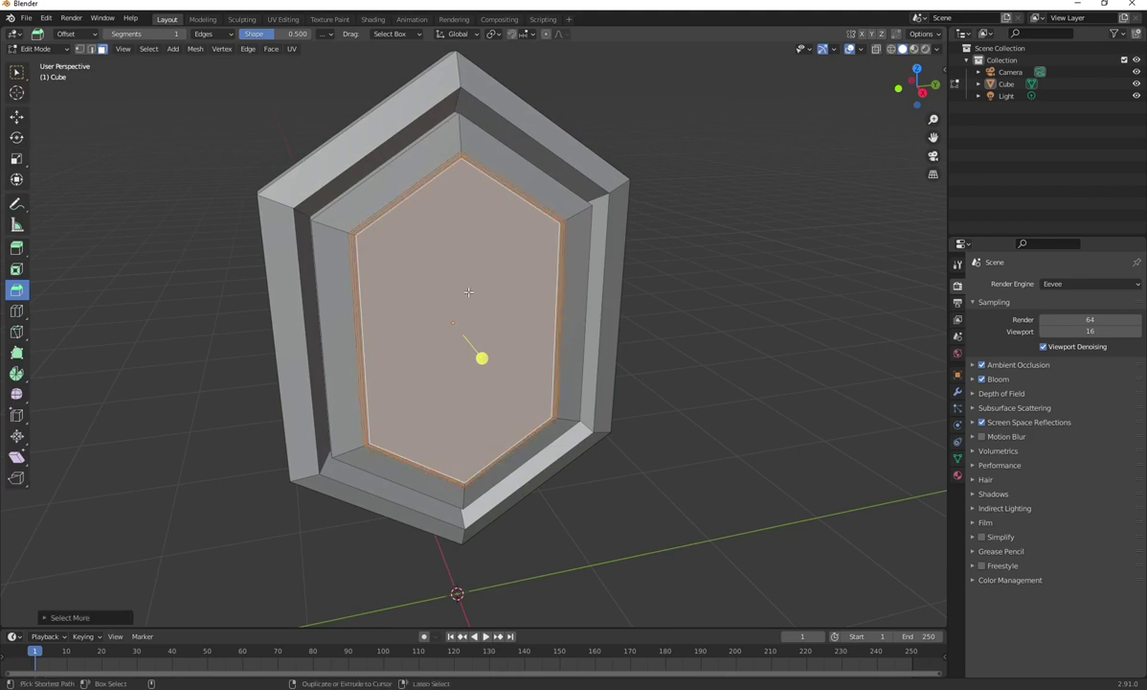
pyautogui.press('ctrl+KP_Add')
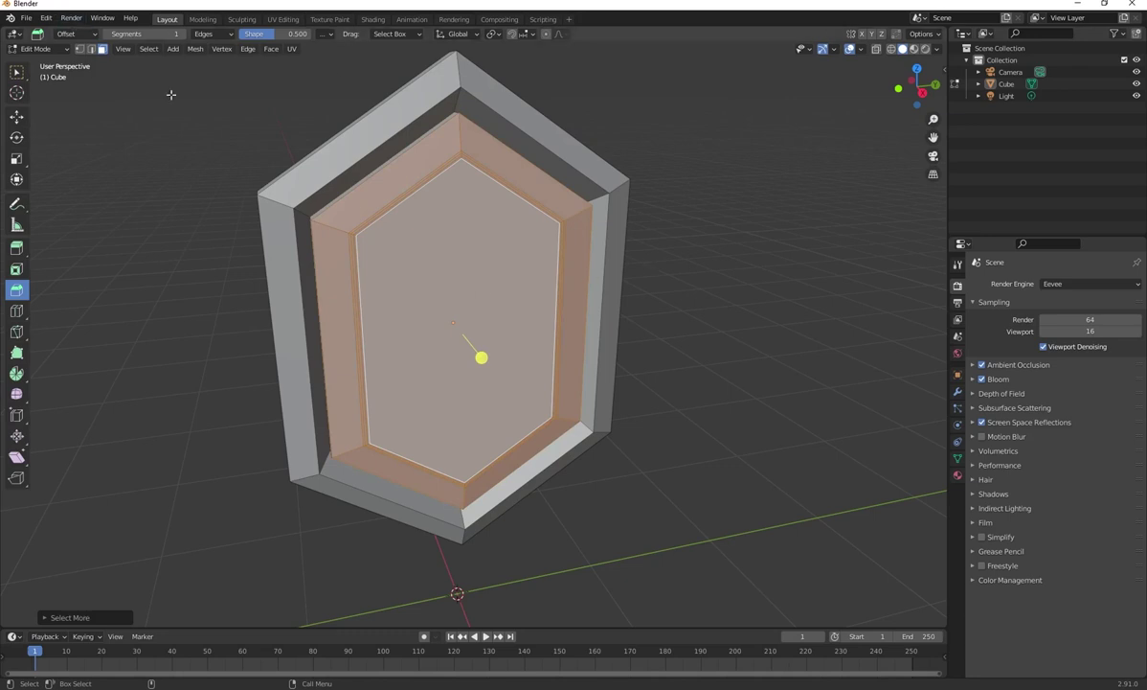
pyautogui.click(146, 49)
pyautogui.moveTo(176, 211)
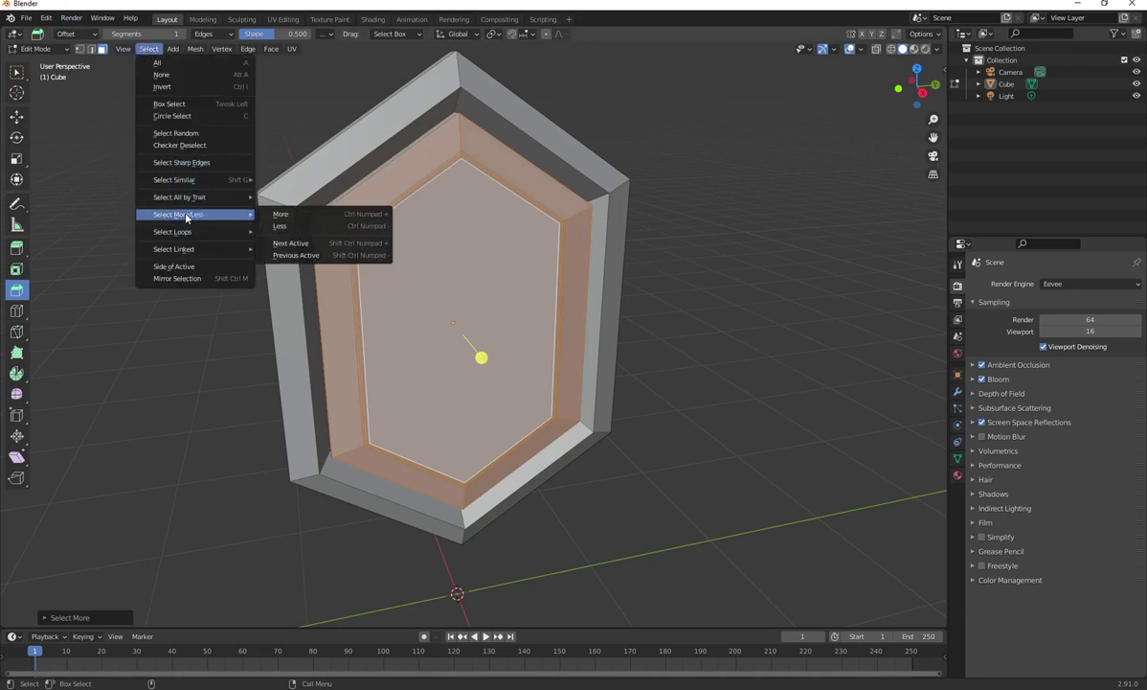
pyautogui.click(372, 218)
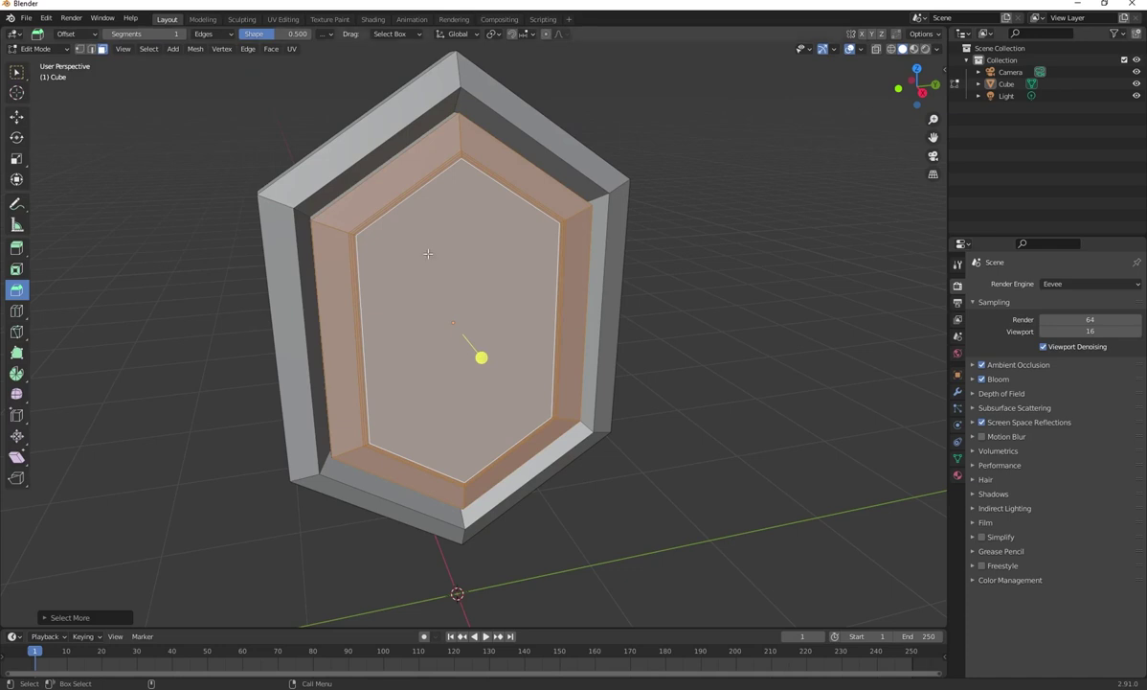
pyautogui.moveTo(428, 254); pyautogui.dragTo(400, 196, button='middle')
pyautogui.rightClick(384, 194)
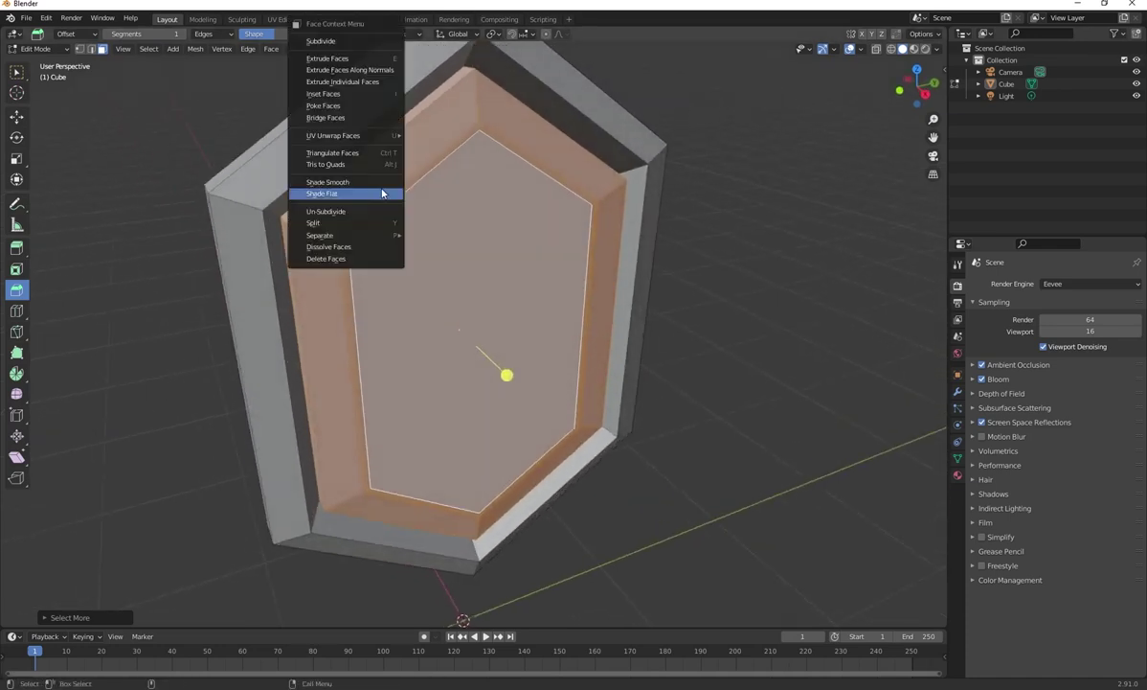
pyautogui.moveTo(330, 238)
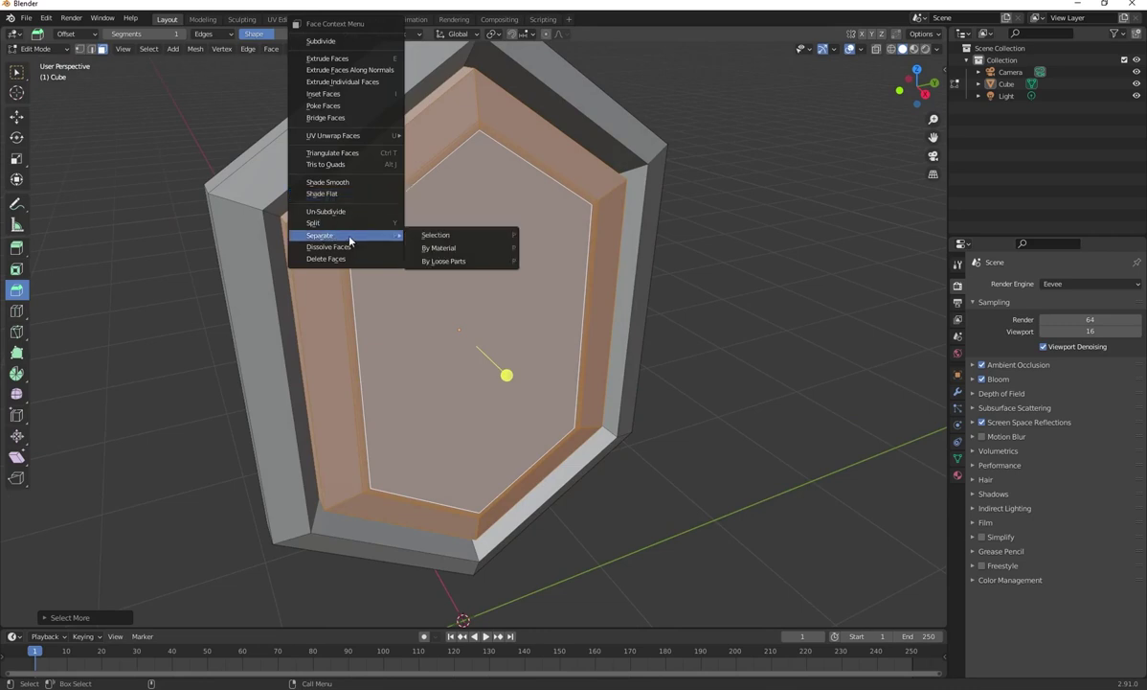
pyautogui.click(423, 234)
pyautogui.moveTo(479, 233); pyautogui.dragTo(607, 216, button='middle')
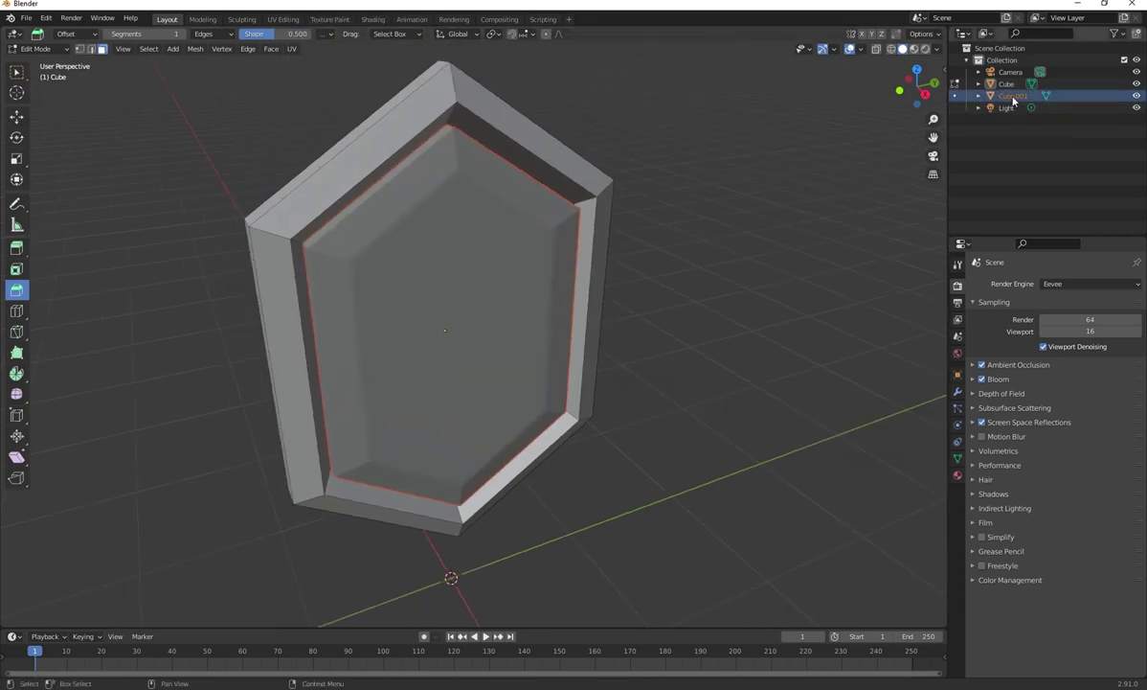
pyautogui.press('Tab')
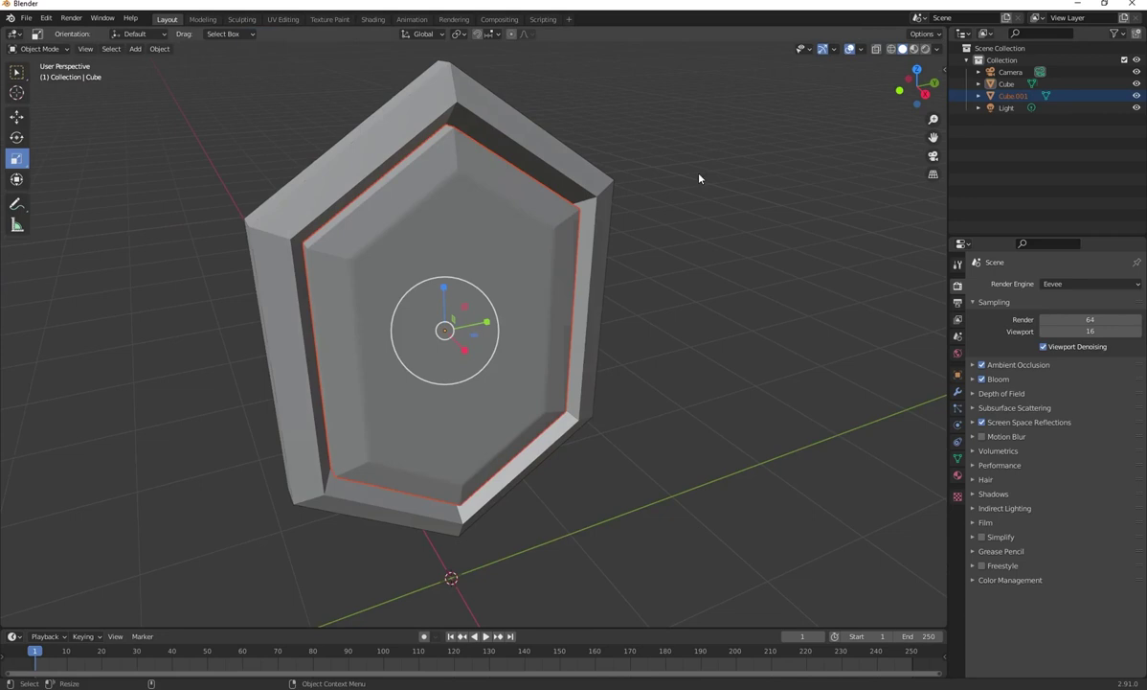
# - Try moving the separated gem object away from the frame, and undo the move
pyautogui.click(1006, 85)
pyautogui.click(1009, 97)
pyautogui.click(1006, 87)
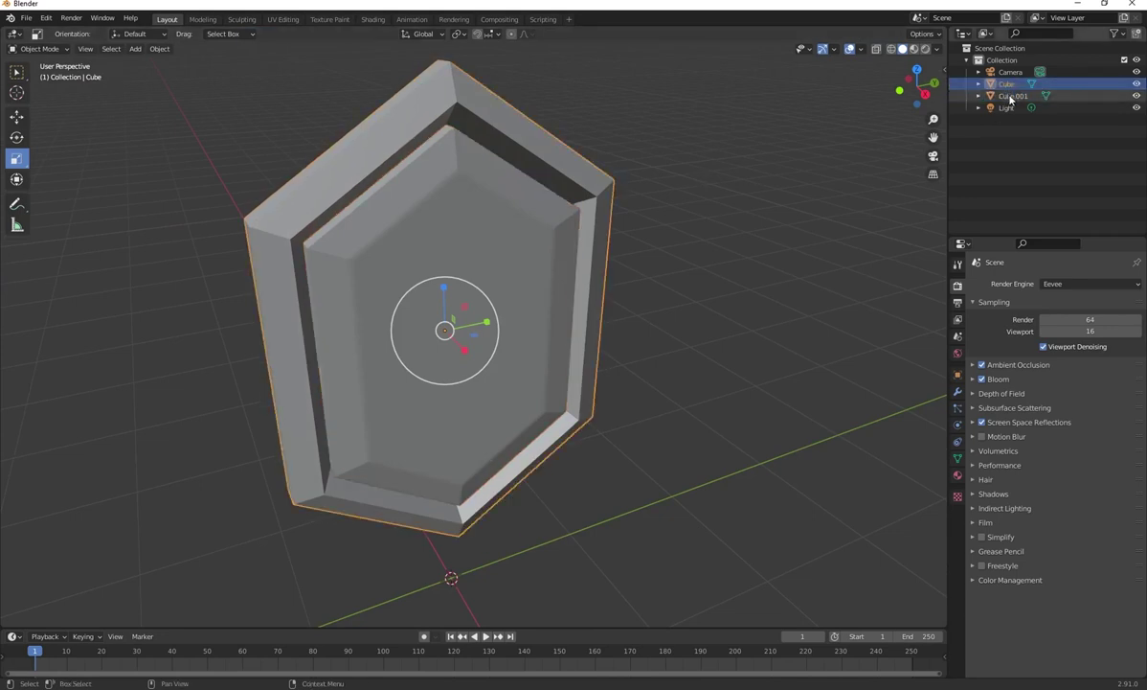
pyautogui.click(1013, 97)
pyautogui.press('g')
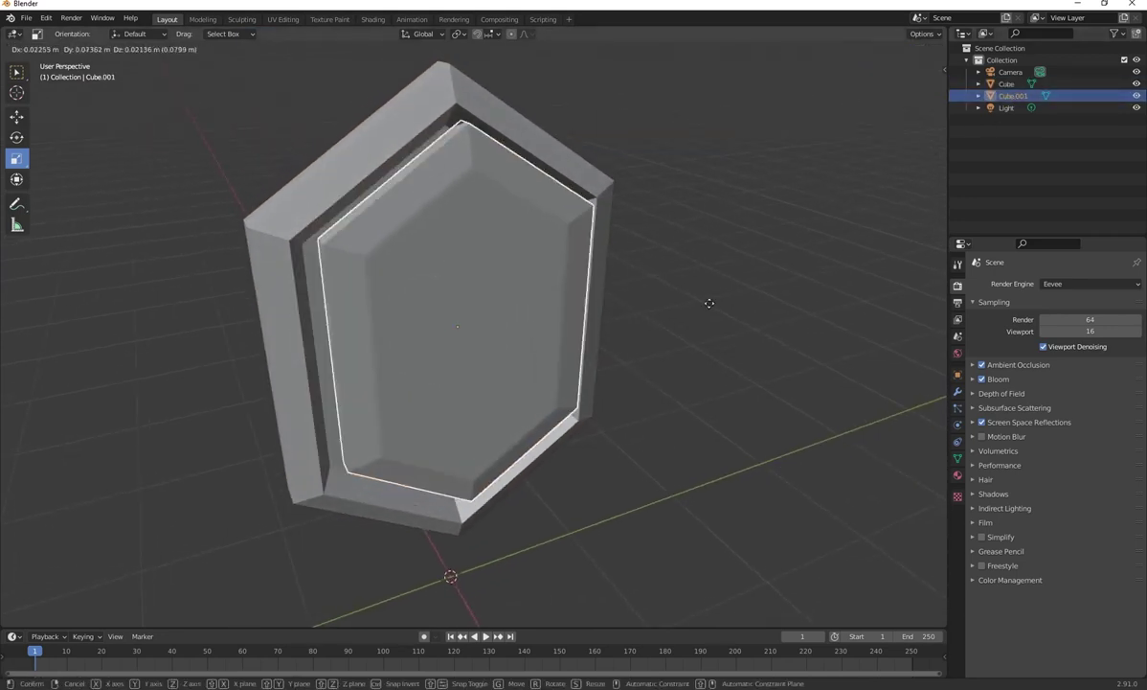
pyautogui.click(833, 296)
pyautogui.hotkey('ctrl', 'z')
pyautogui.hotkey('ctrl', 'z')
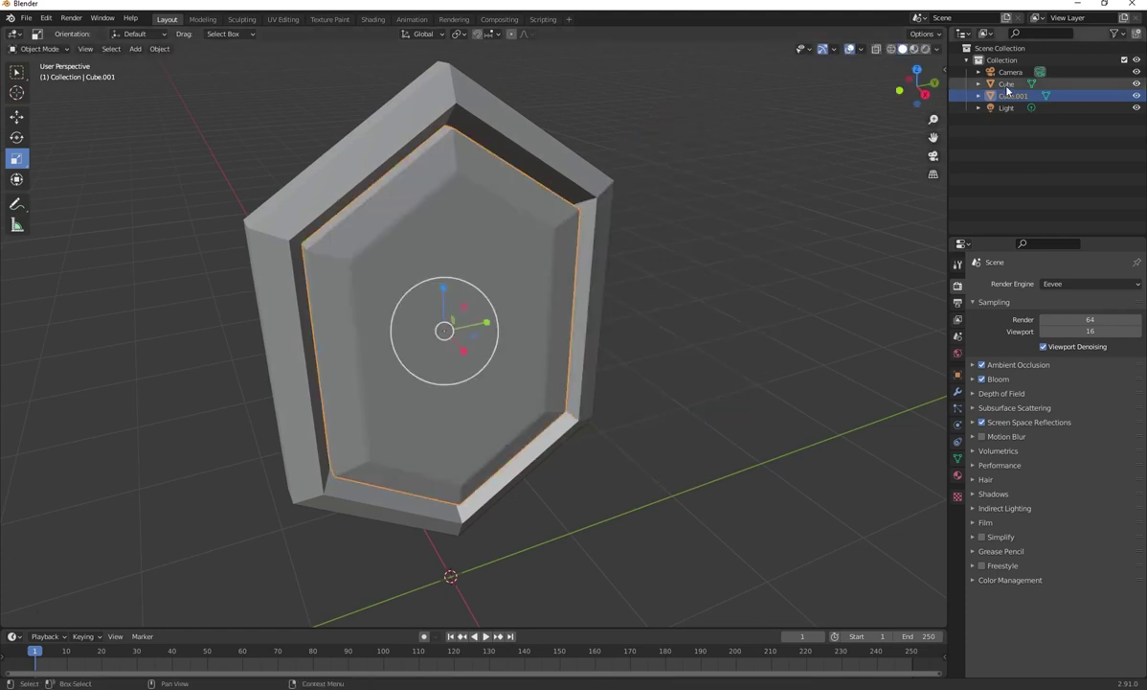
pyautogui.moveTo(659, 359); pyautogui.dragTo(381, 210, button='middle')
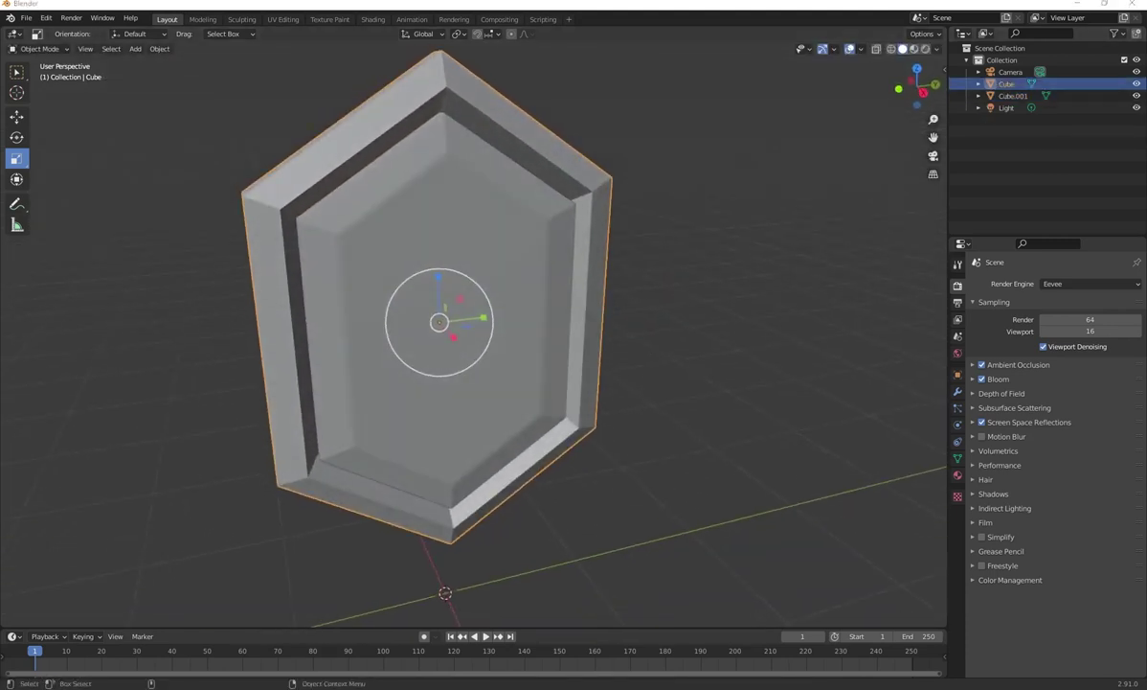
# - Select the hexagonal frame object and give it a new material with a mid-grey base color
pyautogui.moveTo(579, 358); pyautogui.dragTo(627, 338, button='middle')
pyautogui.click(620, 329)
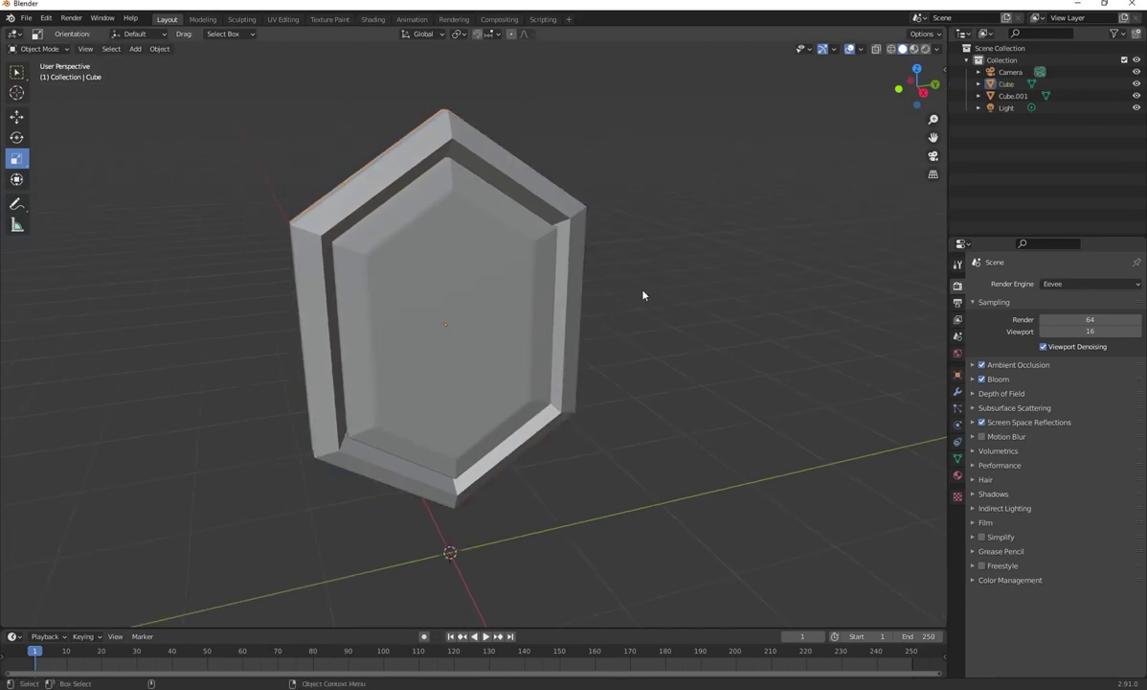
pyautogui.moveTo(643, 295); pyautogui.dragTo(513, 202, button='middle')
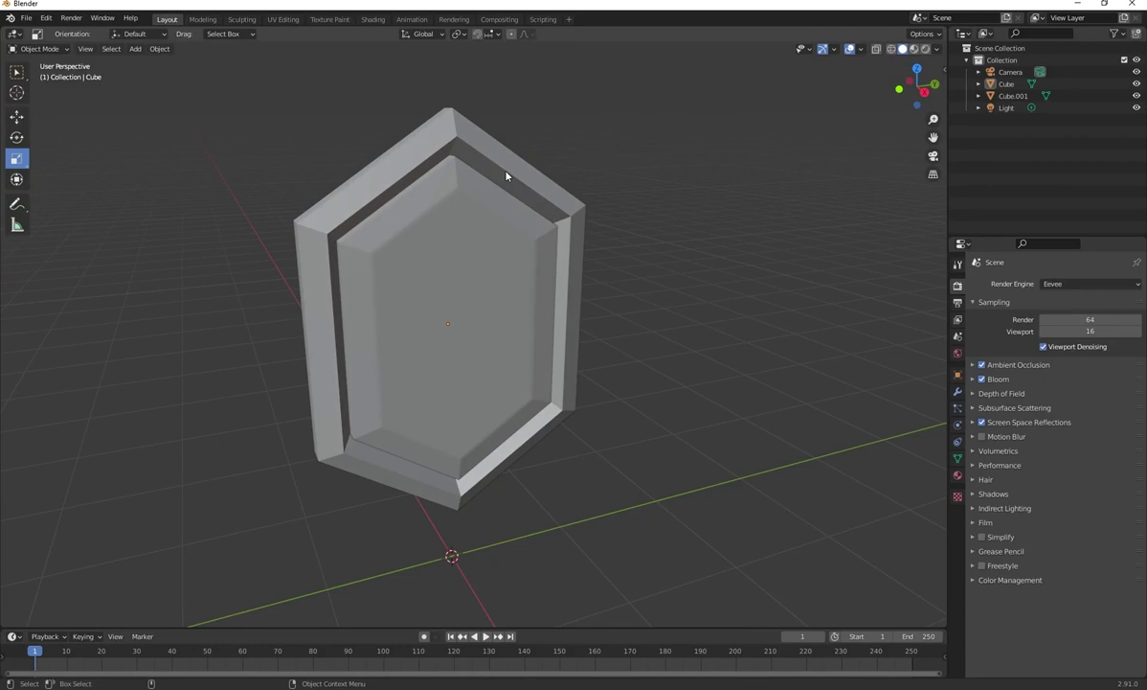
pyautogui.click(572, 202)
pyautogui.moveTo(581, 205); pyautogui.dragTo(602, 210, button='middle')
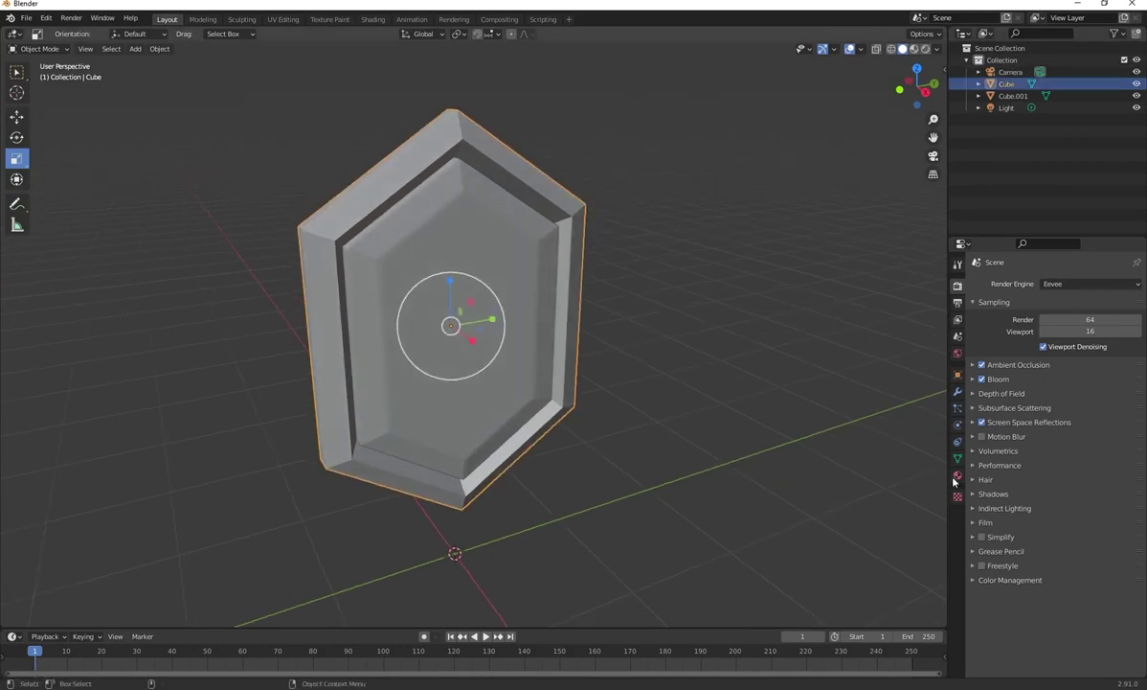
pyautogui.click(958, 476)
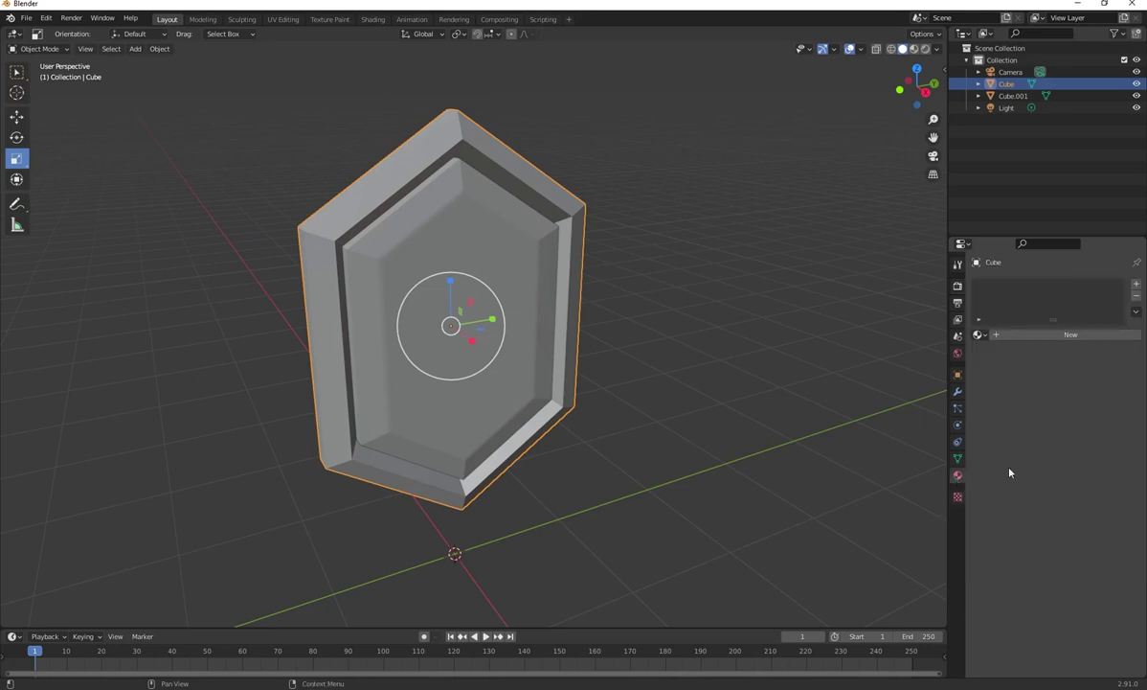
pyautogui.click(1045, 335)
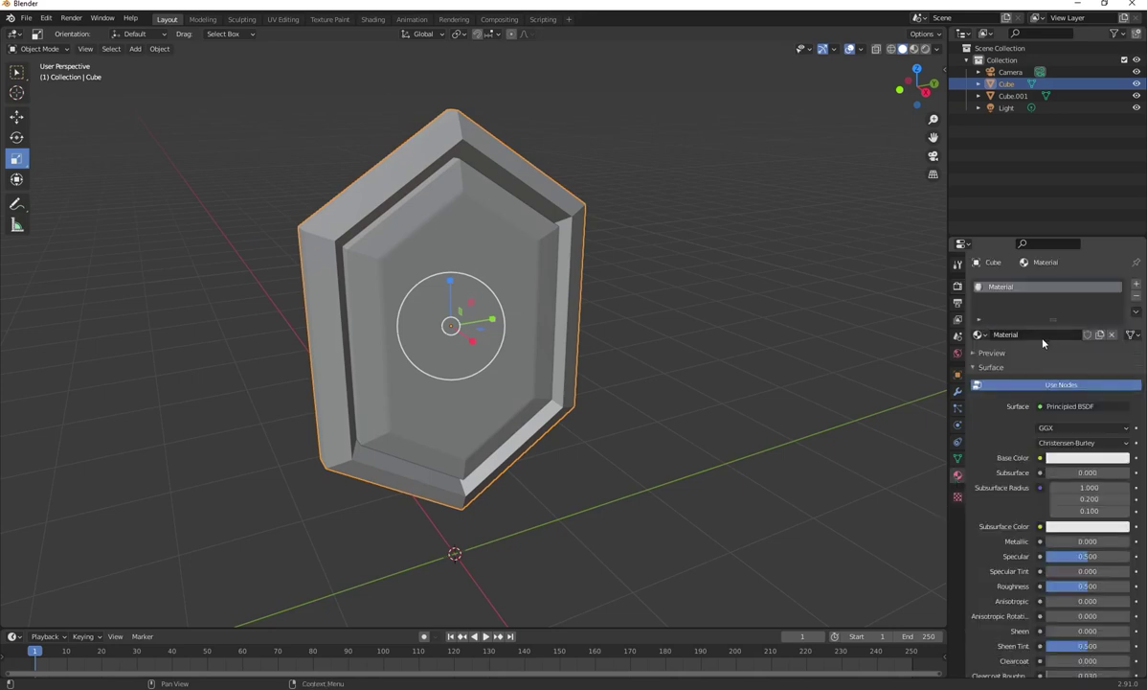
pyautogui.click(1070, 458)
pyautogui.moveTo(1121, 308); pyautogui.dragTo(1121, 331)
pyautogui.moveTo(1021, 427); pyautogui.dragTo(1027, 427)
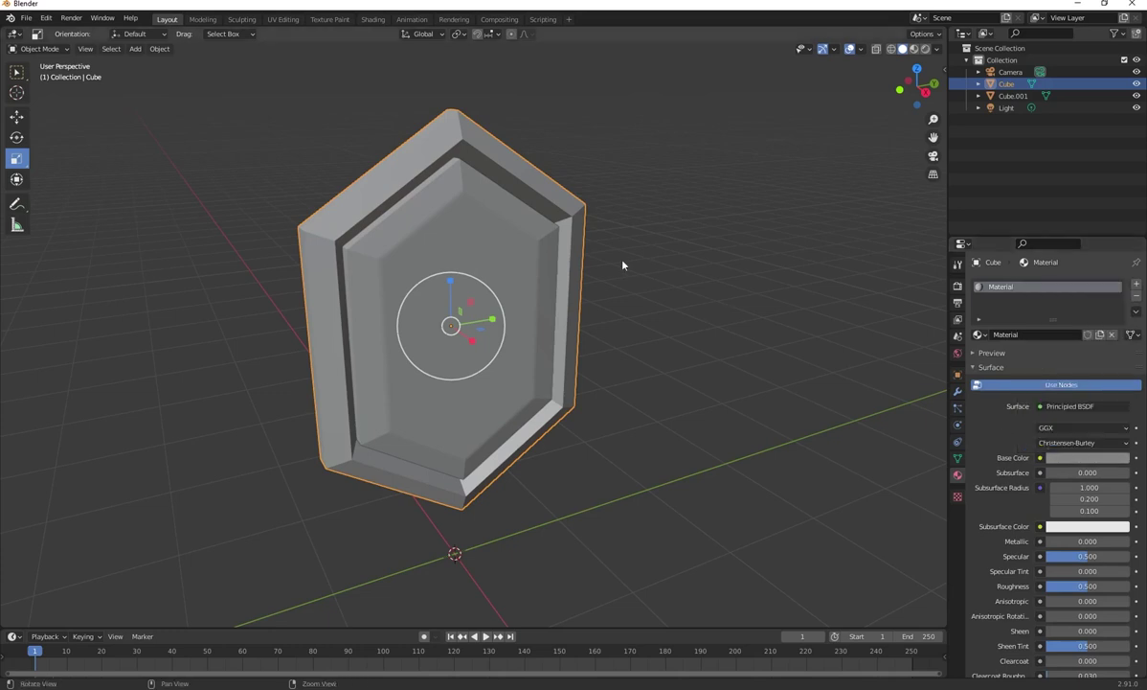
# - Display the pendant in Material Preview shading
pyautogui.keyDown('shift'); pyautogui.moveTo(623, 263); pyautogui.dragTo(622, 269, button='middle'); pyautogui.keyUp('shift')
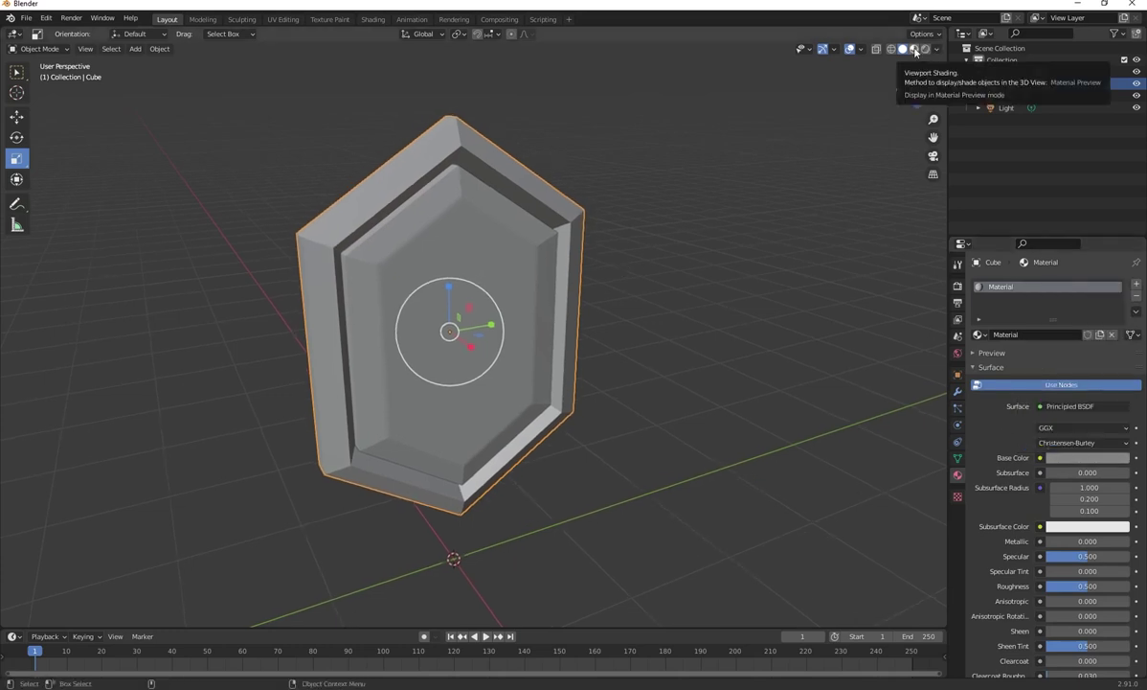
pyautogui.click(915, 49)
pyautogui.moveTo(645, 169)
pyautogui.mouseDown(button='middle')
pyautogui.moveTo(673, 210)
pyautogui.moveTo(563, 210)
pyautogui.moveTo(644, 228)
pyautogui.mouseUp(button='middle')
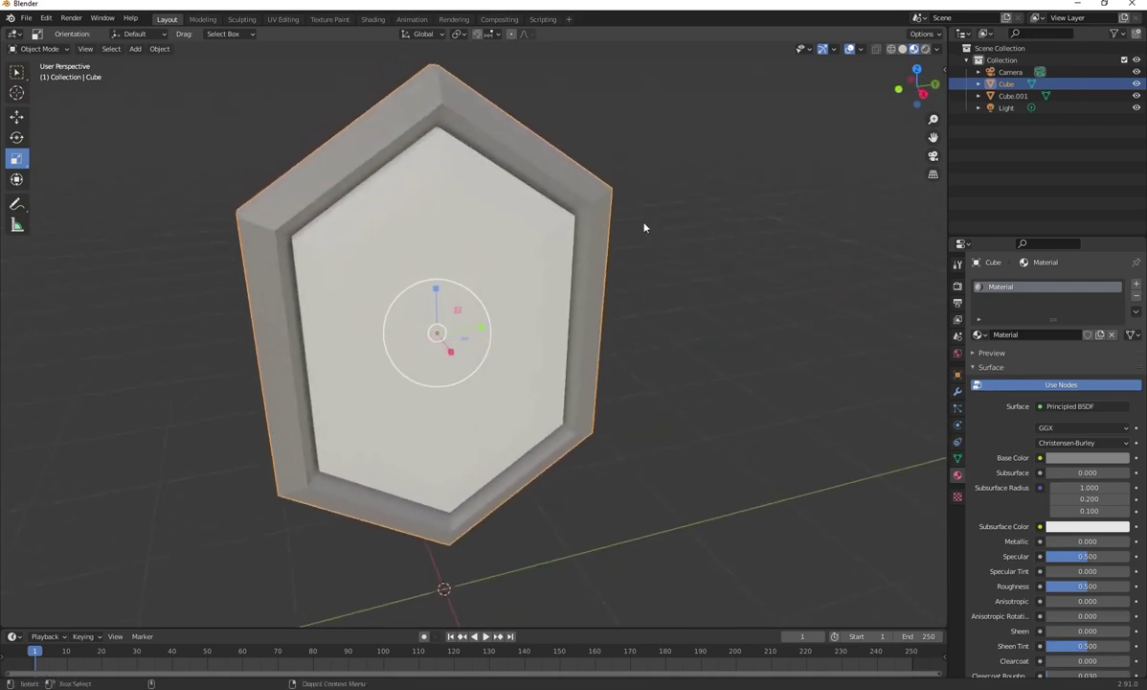
# - Give the gem object a new near-black material with Metallic about 0.702 and Roughness about 0.209
pyautogui.click(1015, 96)
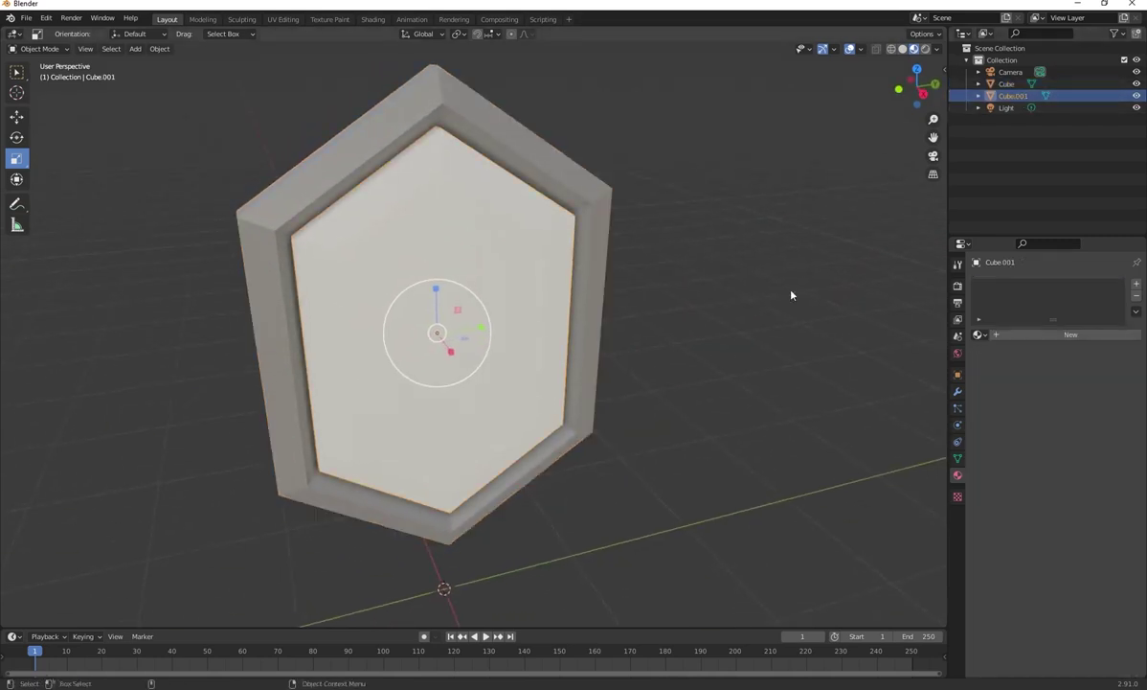
pyautogui.click(1065, 334)
pyautogui.click(1096, 460)
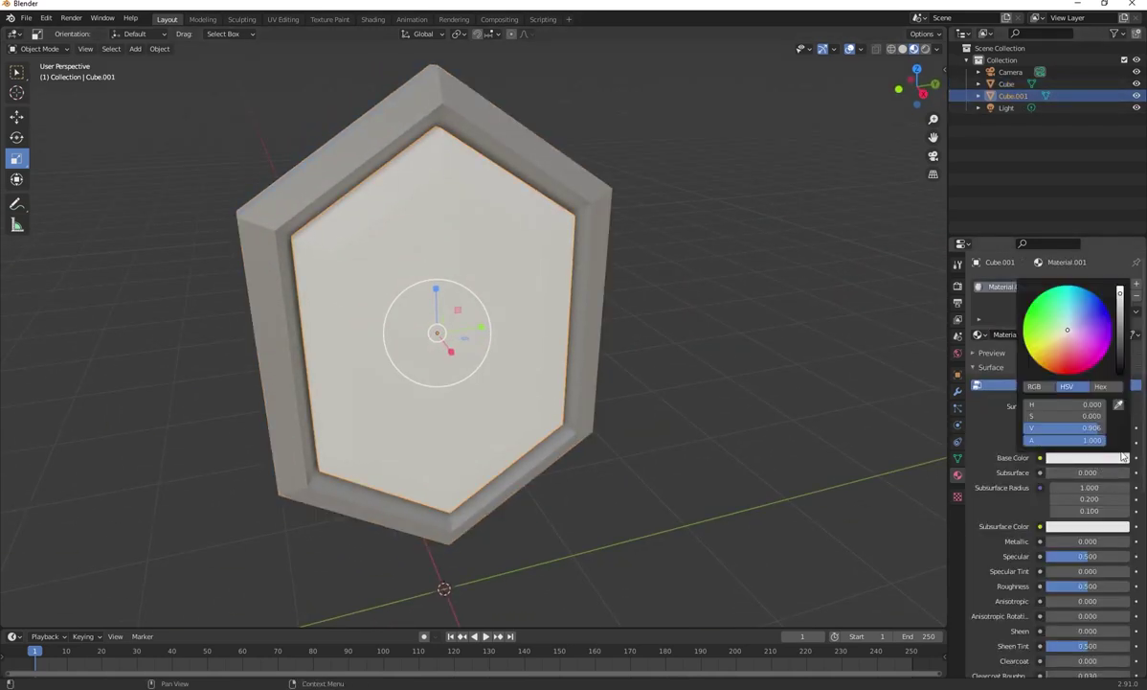
pyautogui.click(1120, 349)
pyautogui.moveTo(1069, 543); pyautogui.dragTo(1122, 543)
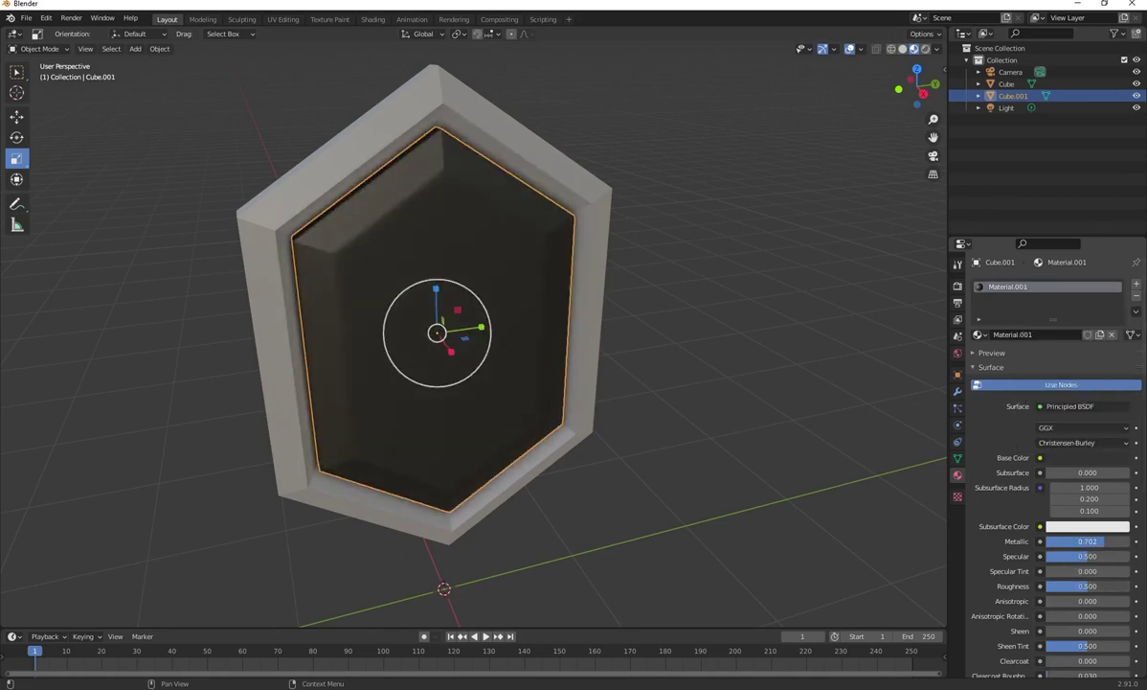
pyautogui.moveTo(1089, 586); pyautogui.dragTo(1064, 586)
# - Clear the selection and examine the dark gem and grey frame from several angles and distances
pyautogui.moveTo(663, 399); pyautogui.dragTo(601, 350, button='middle')
pyautogui.scroll(-3, 624, 338)
pyautogui.click(612, 358)
pyautogui.moveTo(479, 209); pyautogui.dragTo(469, 221, button='middle')
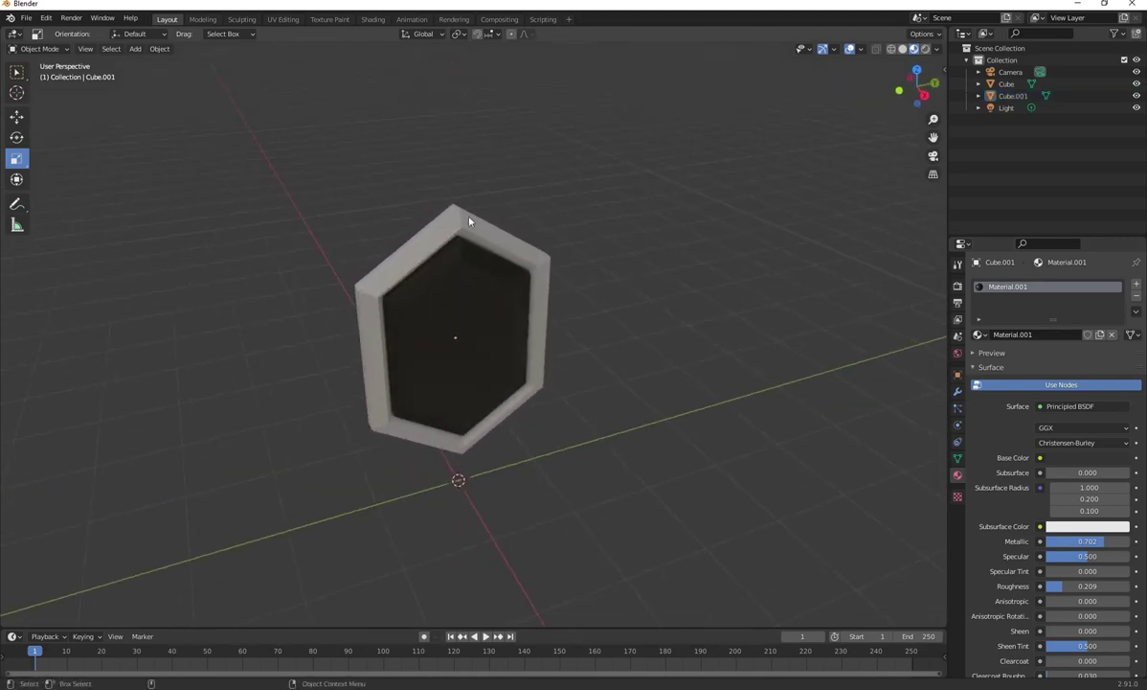
pyautogui.scroll(2, 453, 209)
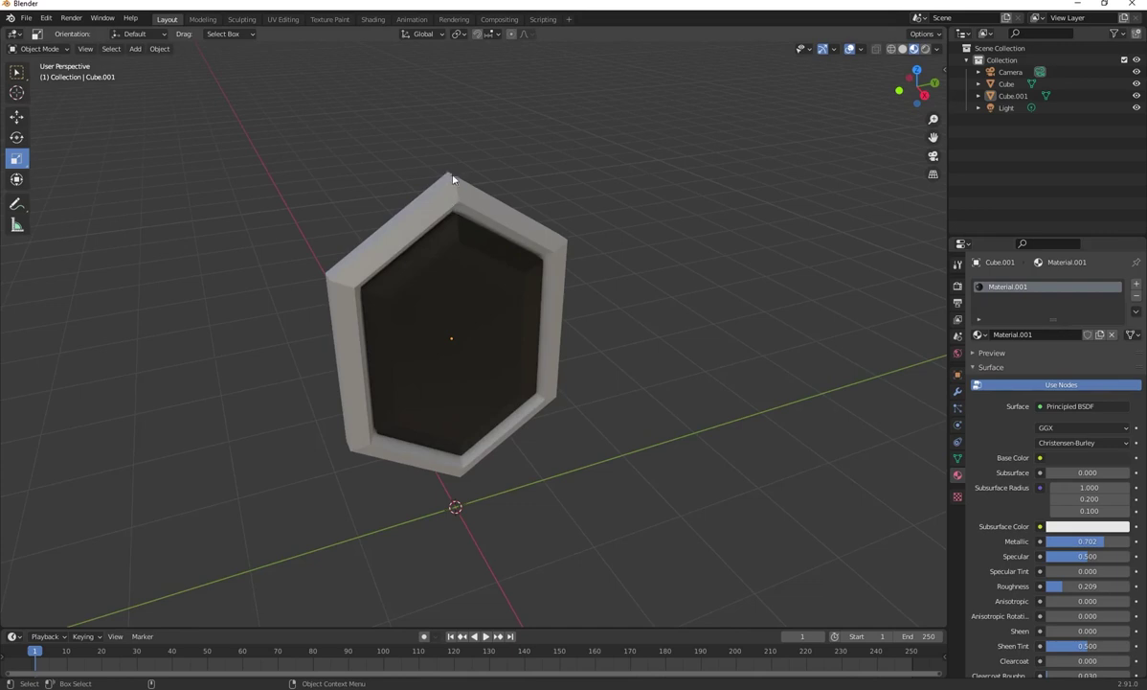
pyautogui.moveTo(453, 178); pyautogui.dragTo(445, 139, button='middle')
pyautogui.keyDown('alt'); pyautogui.moveTo(478, 163); pyautogui.dragTo(558, 166); pyautogui.keyUp('alt')
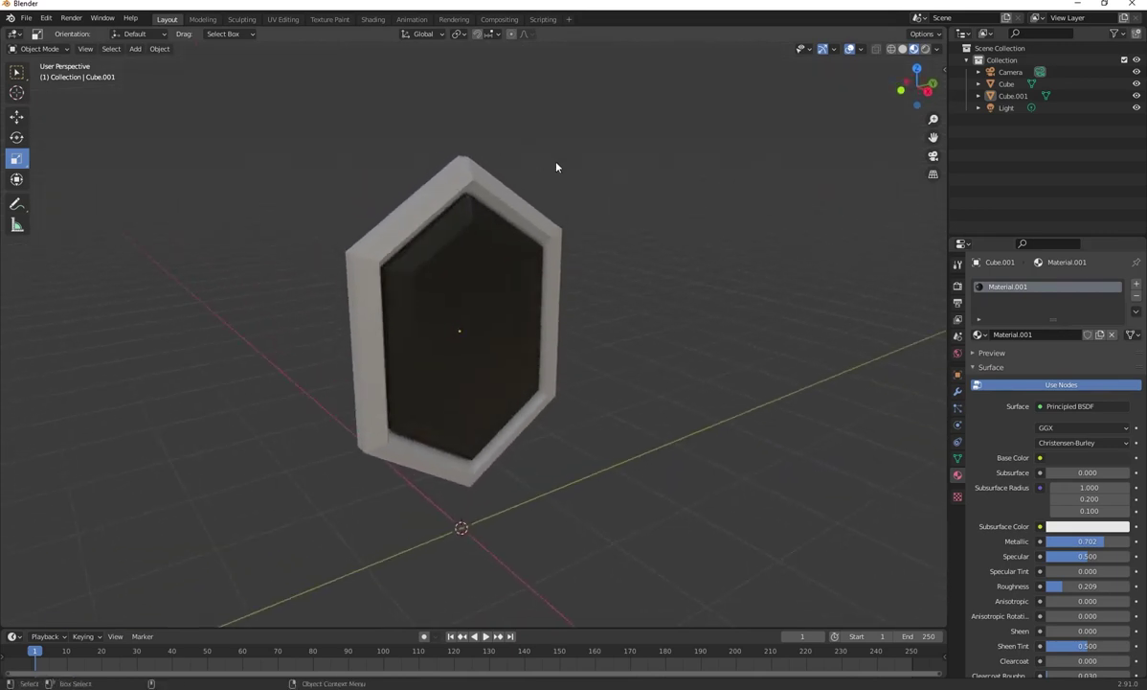
pyautogui.scroll(-2, 512, 182)
pyautogui.keyDown('alt'); pyautogui.moveTo(618, 217); pyautogui.dragTo(546, 198); pyautogui.keyUp('alt')
pyautogui.moveTo(550, 216); pyautogui.dragTo(557, 214, button='middle')
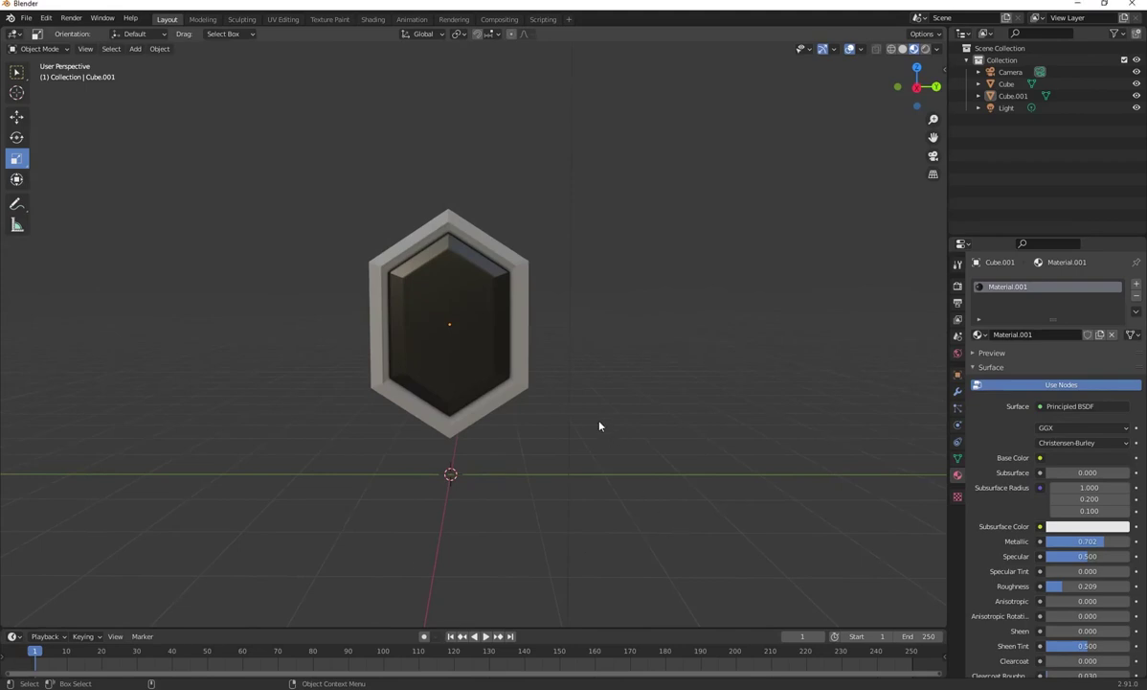
# - Add a torus mesh and scale it down to a small ring below the pendant
pyautogui.hotkey('shift', 'a')
pyautogui.moveTo(565, 420)
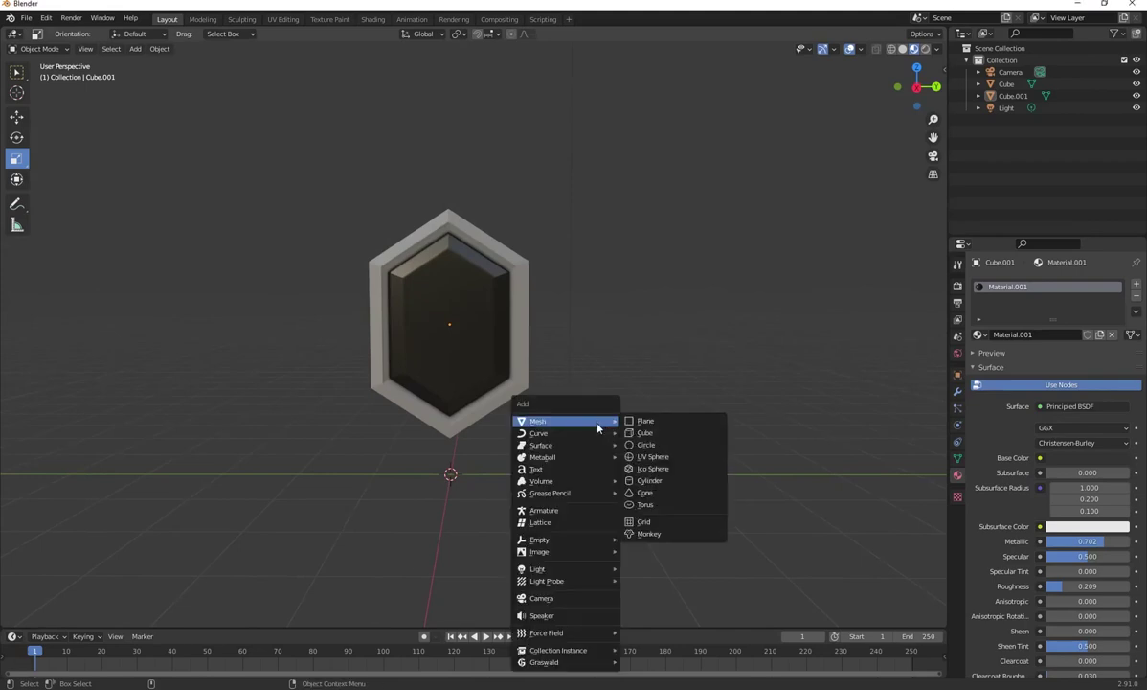
pyautogui.click(653, 506)
pyautogui.moveTo(556, 448); pyautogui.dragTo(704, 413, button='middle')
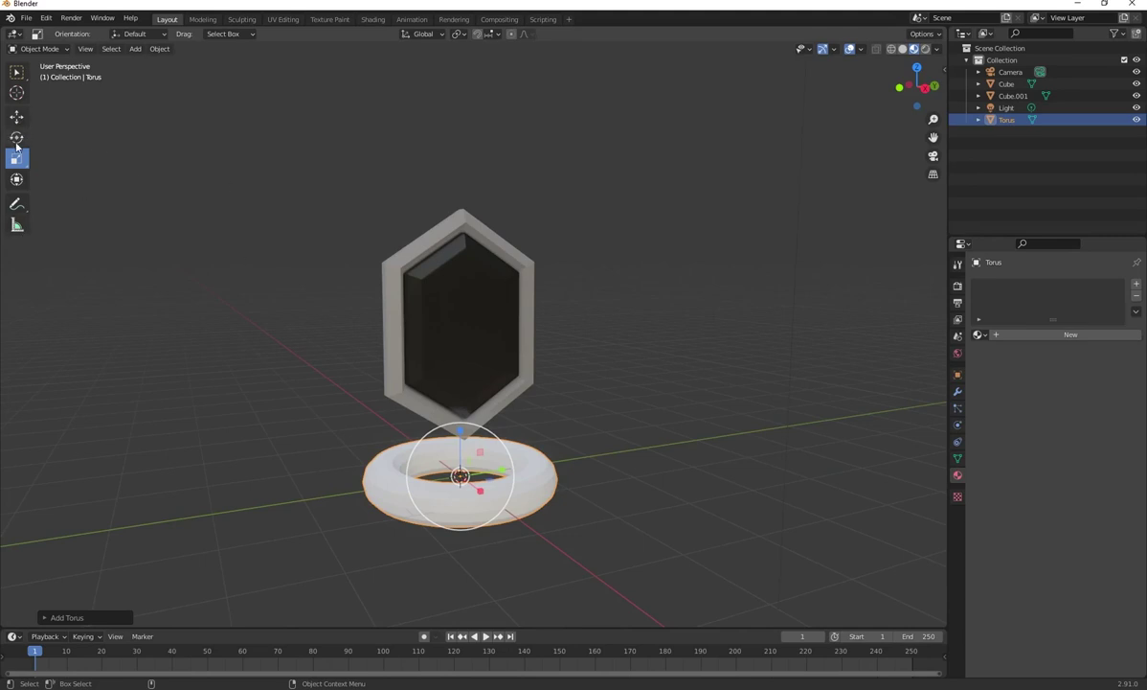
pyautogui.press('s')
pyautogui.click(494, 484)
pyautogui.moveTo(518, 496); pyautogui.dragTo(584, 514, button='middle')
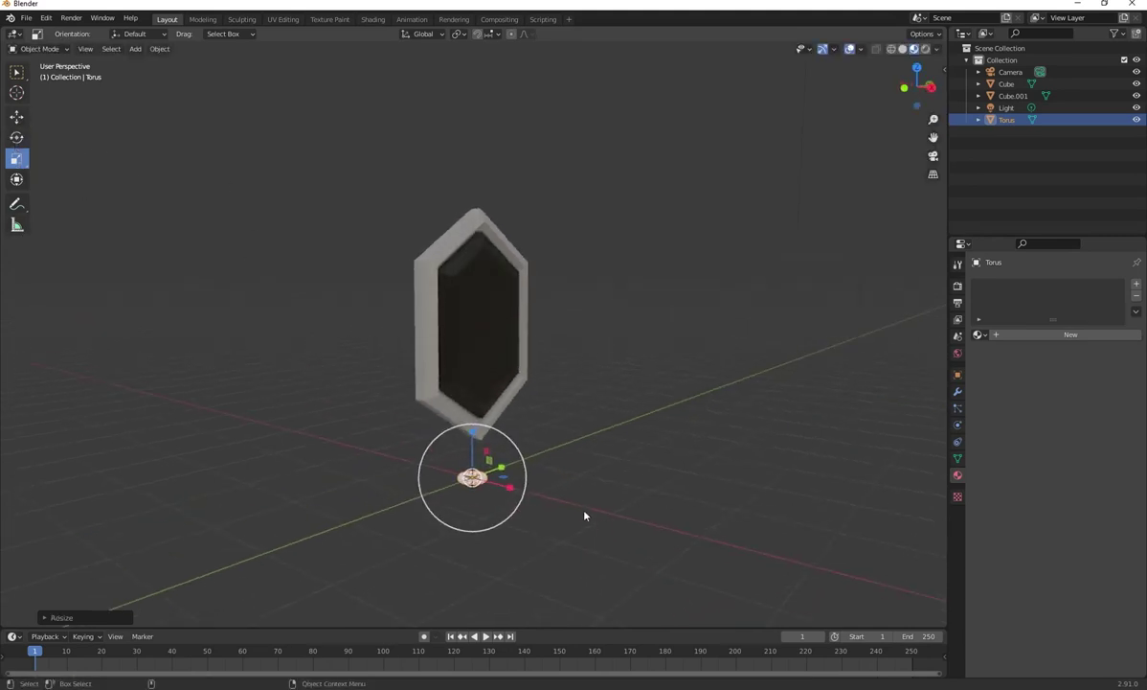
# - Raise the ring along Z to just above the pendant's top corner and rotate it upright so its hole faces the front
pyautogui.press('g')
pyautogui.press('z')
pyautogui.click(388, 211)
pyautogui.click(16, 141)
pyautogui.moveTo(546, 129); pyautogui.dragTo(605, 143, button='middle')
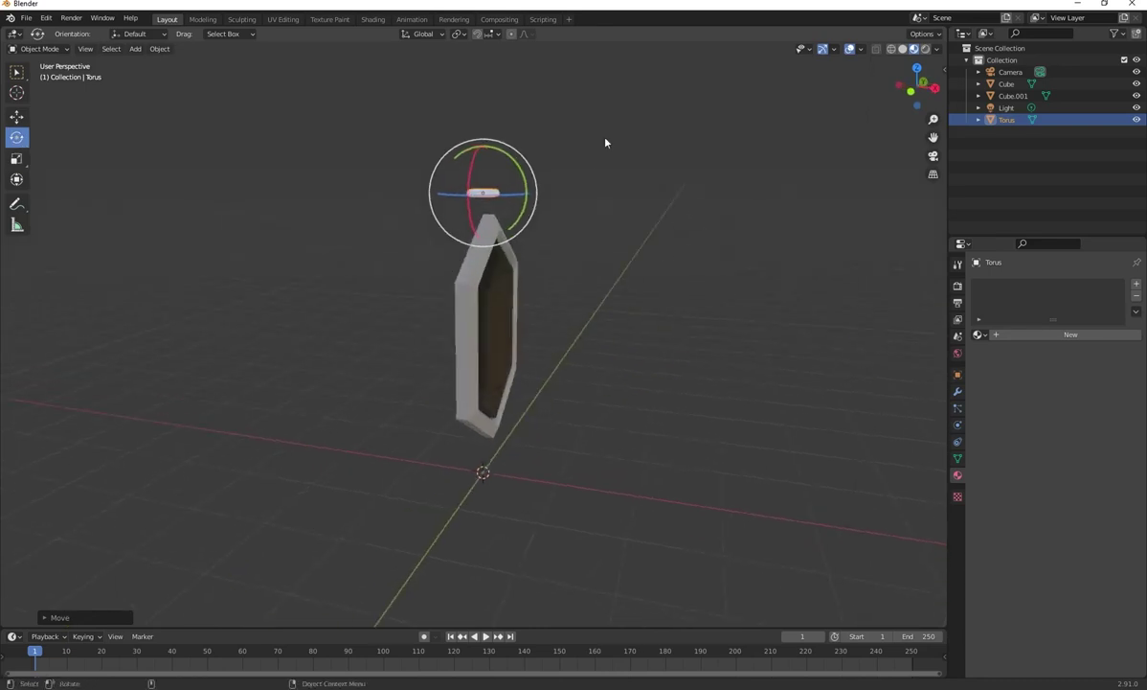
pyautogui.scroll(1, 603, 142)
pyautogui.moveTo(521, 186); pyautogui.dragTo(508, 136)
pyautogui.moveTo(233, 132); pyautogui.dragTo(354, 212, button='middle')
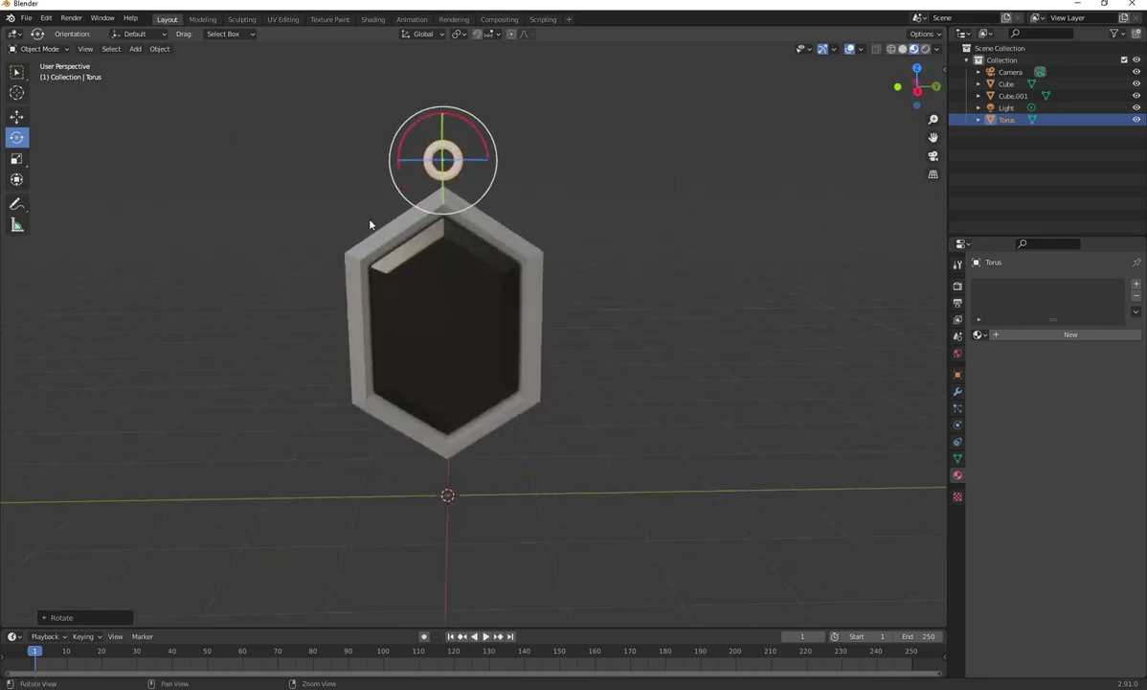
# - Move the upright ring so it overlaps the frame's top point and is centered on it from front and side
pyautogui.scroll(4, 364, 268)
pyautogui.moveTo(366, 277); pyautogui.dragTo(651, 282, button='middle')
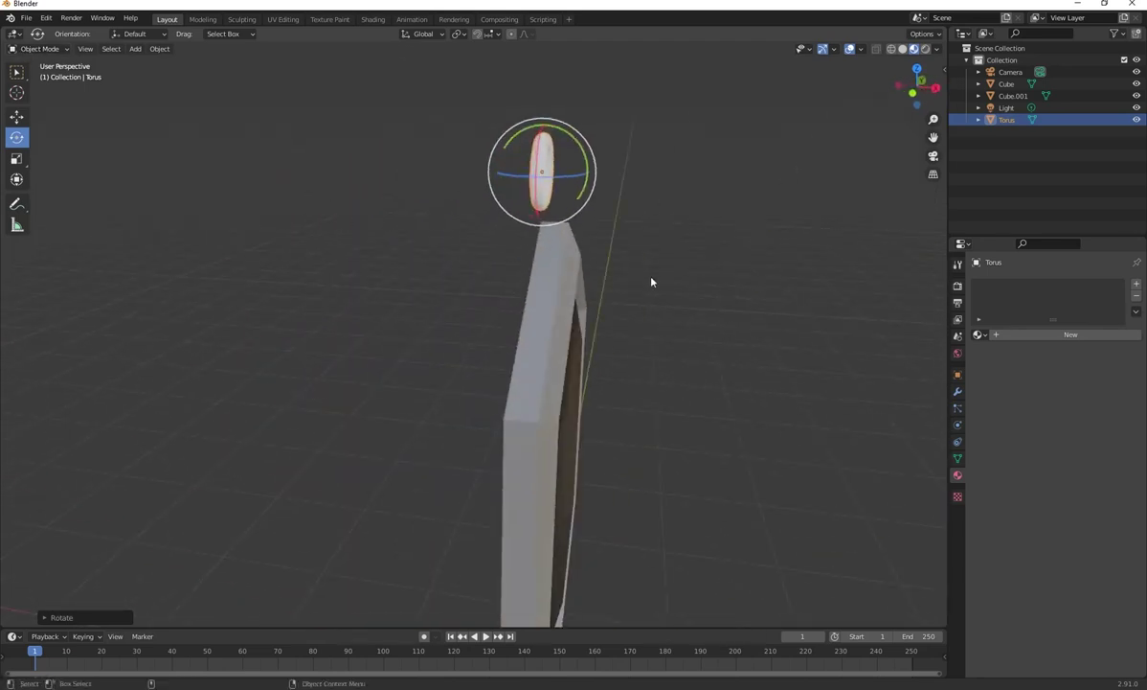
pyautogui.press('g')
pyautogui.click(711, 323)
pyautogui.moveTo(711, 323); pyautogui.dragTo(597, 272, button='middle')
pyautogui.click(917, 88)
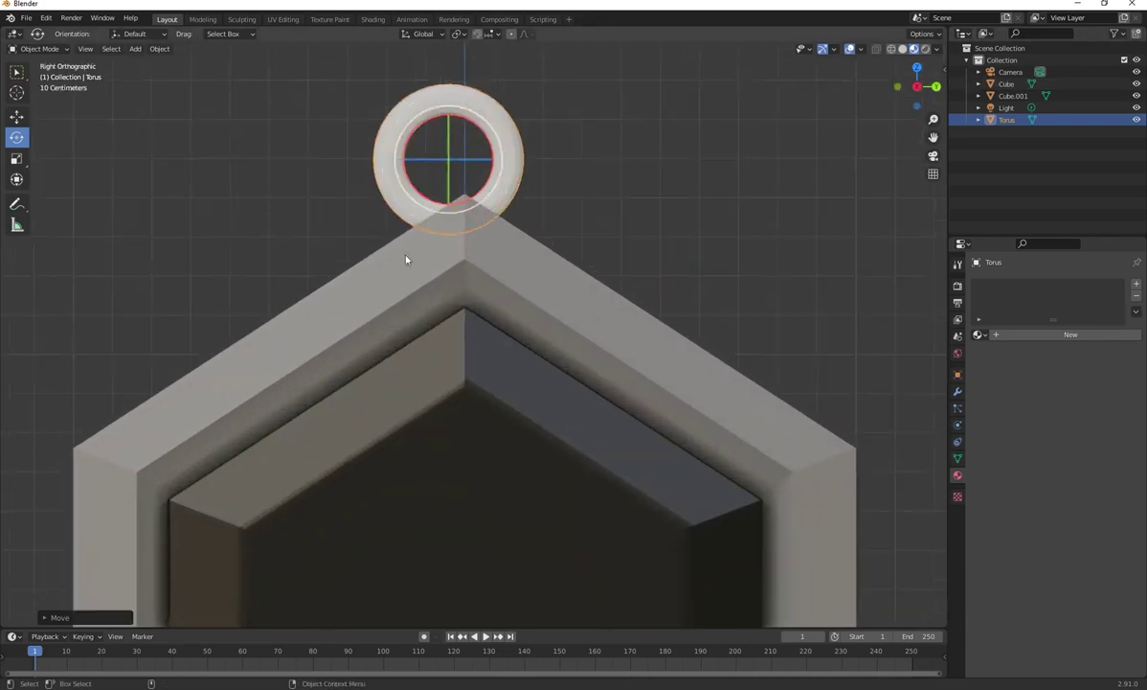
pyautogui.scroll(4, 412, 254)
pyautogui.press('g')
pyautogui.click(634, 232)
pyautogui.scroll(-3, 613, 213)
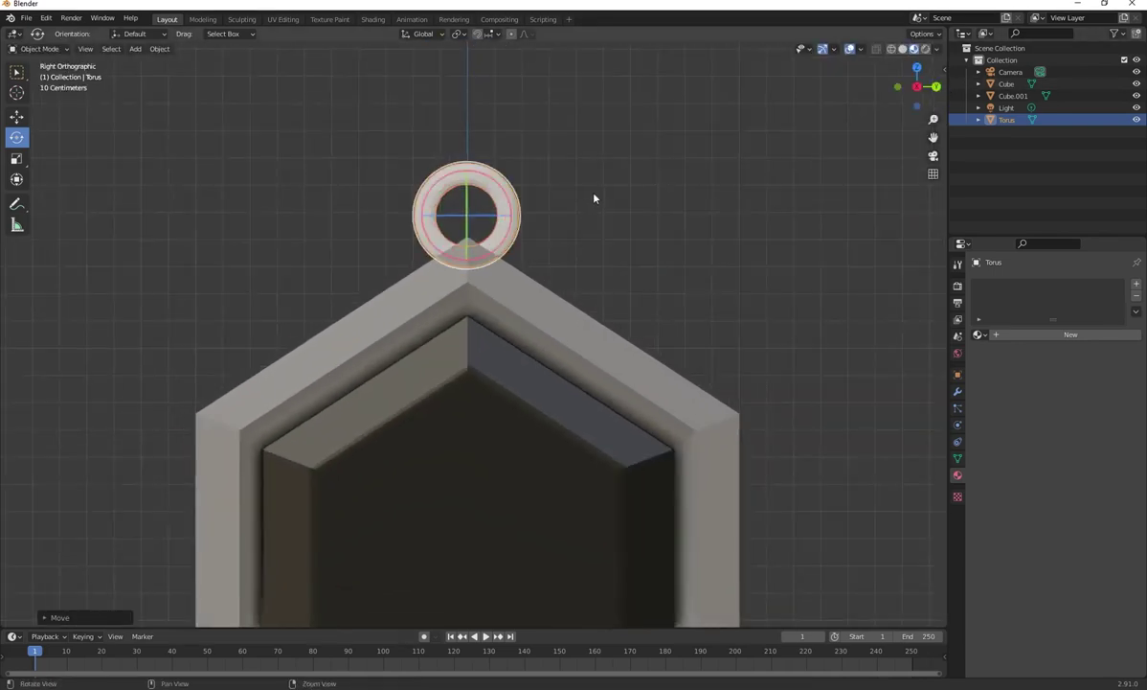
# - Scale the ring along the X axis by about 0.58 to make it thinner from the side
pyautogui.moveTo(594, 196); pyautogui.dragTo(611, 232, button='middle')
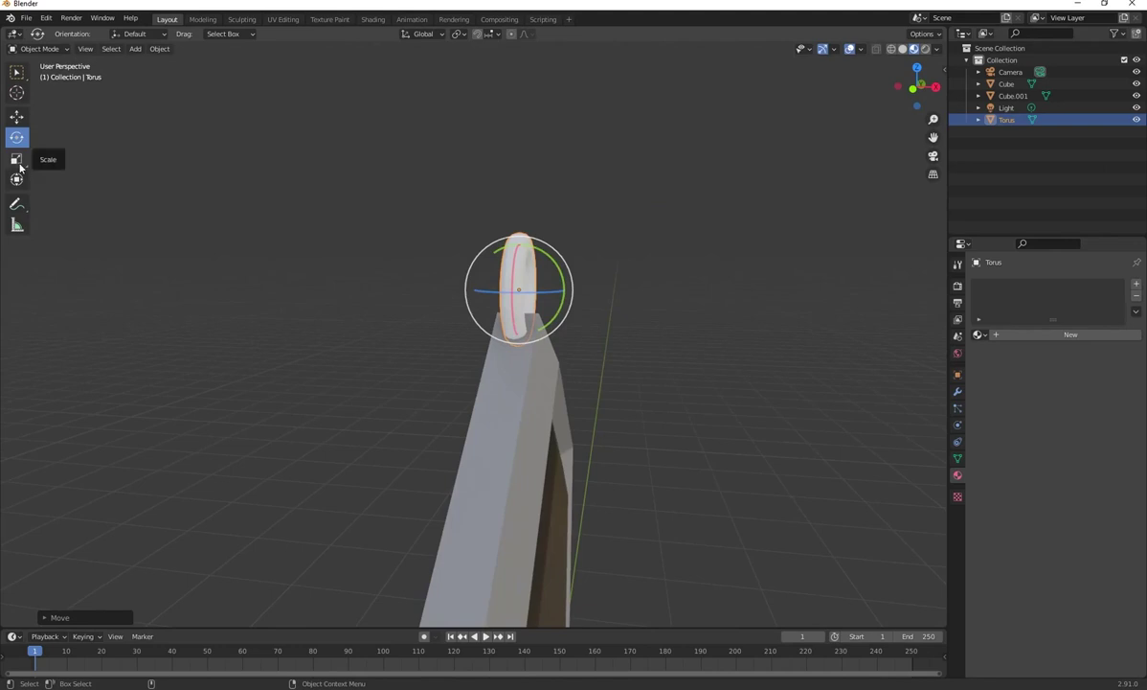
pyautogui.click(16, 159)
pyautogui.moveTo(542, 282); pyautogui.dragTo(568, 291, button='middle')
pyautogui.moveTo(591, 271); pyautogui.dragTo(574, 264)
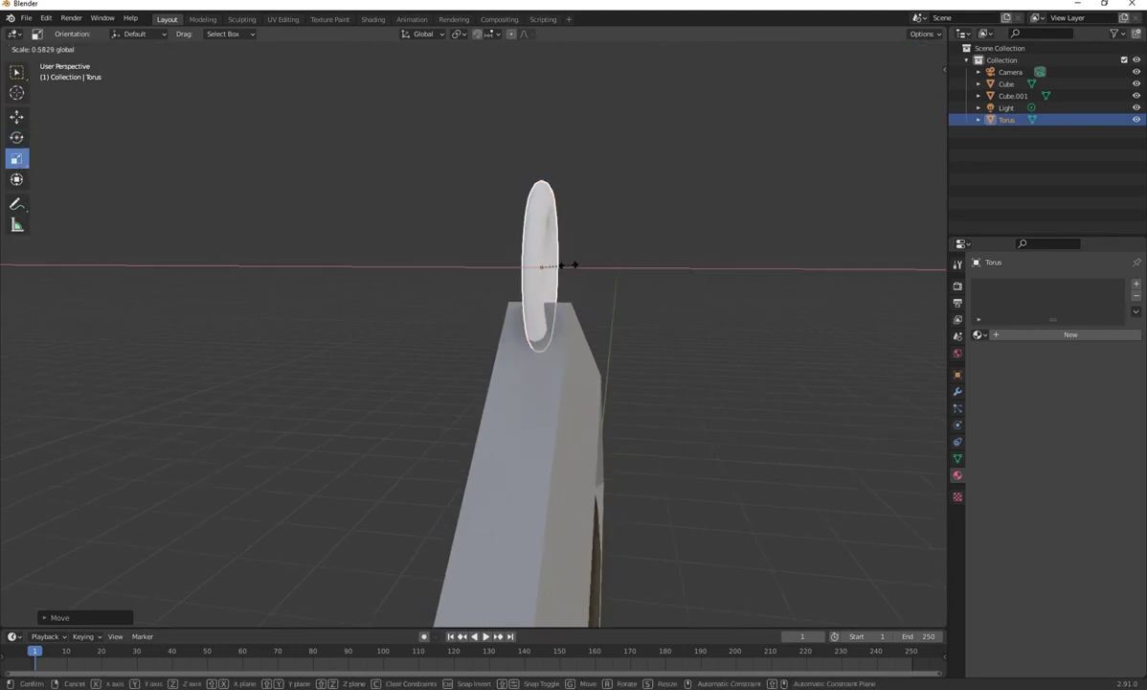
pyautogui.moveTo(574, 265); pyautogui.dragTo(561, 217, button='middle')
pyautogui.scroll(-2, 564, 304)
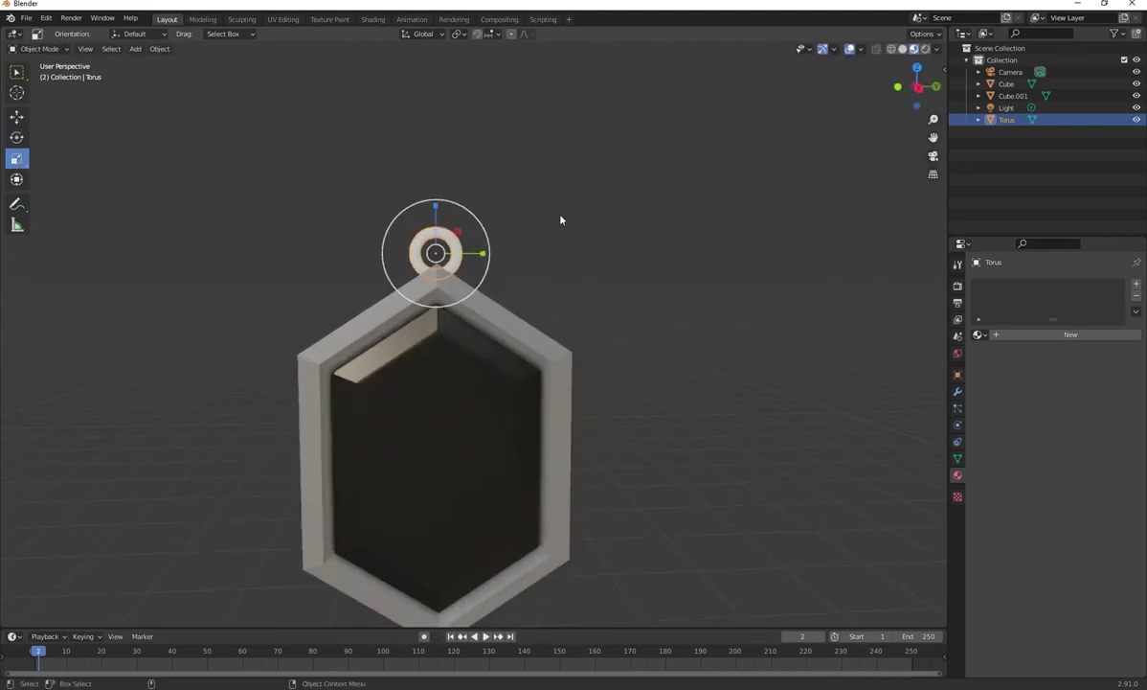
# - Give the ring a new material with a dark grey base color
pyautogui.click(1027, 335)
pyautogui.click(1088, 459)
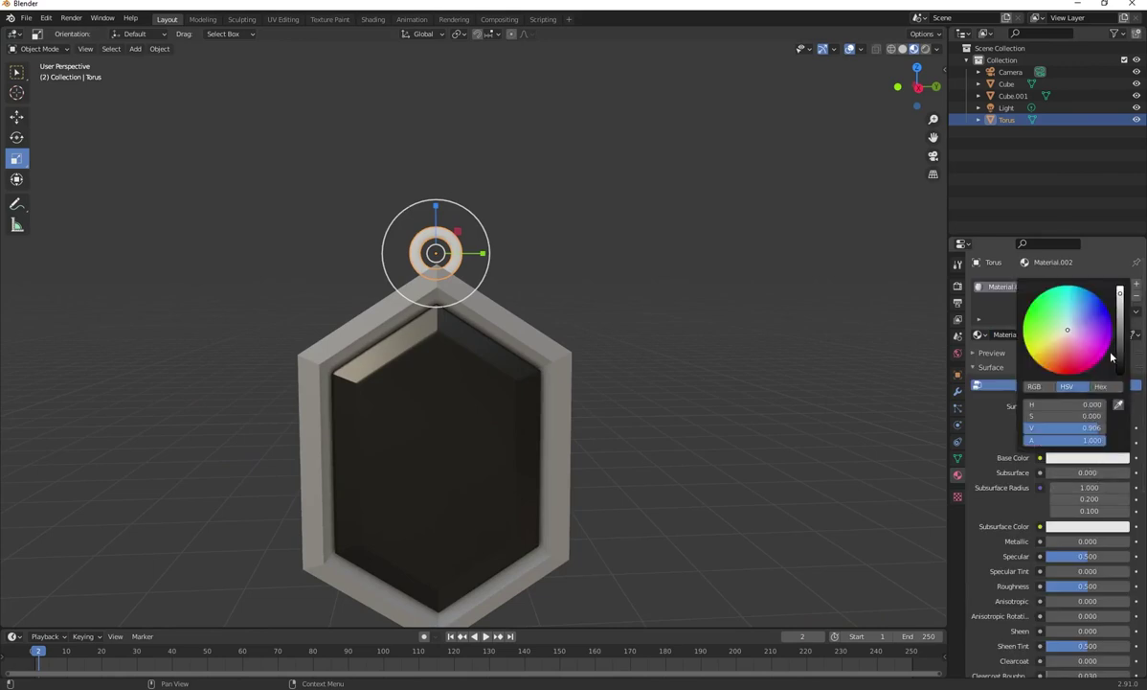
pyautogui.moveTo(1120, 329); pyautogui.dragTo(1120, 345)
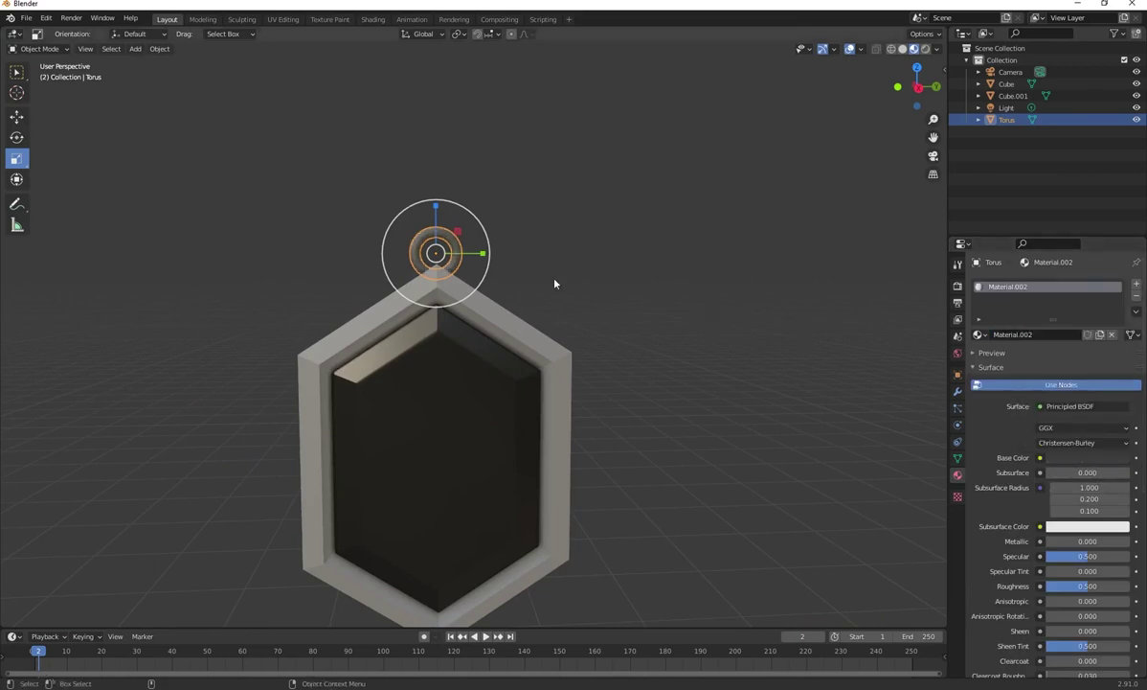
pyautogui.click(593, 278)
pyautogui.click(451, 256)
# - Duplicate the ring and place the copy about 0.22 m higher along the Z axis
pyautogui.scroll(-1, 567, 281)
pyautogui.keyDown('shift'); pyautogui.moveTo(567, 283); pyautogui.dragTo(569, 248, button='middle'); pyautogui.keyUp('shift')
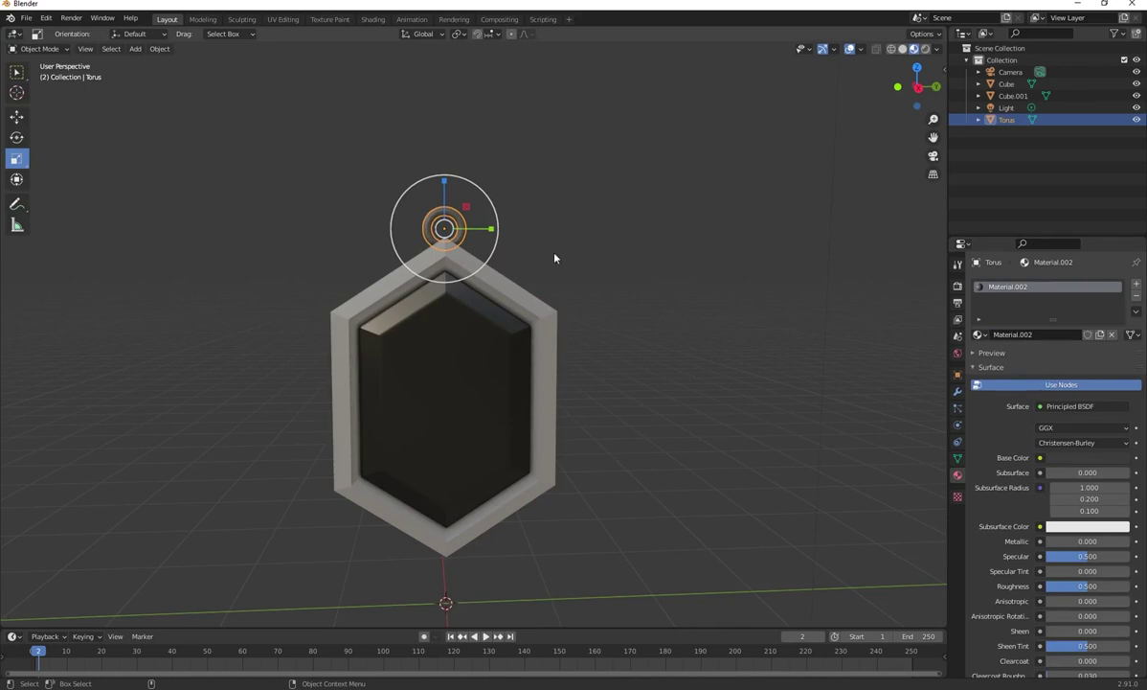
pyautogui.hotkey('shift', 'd')
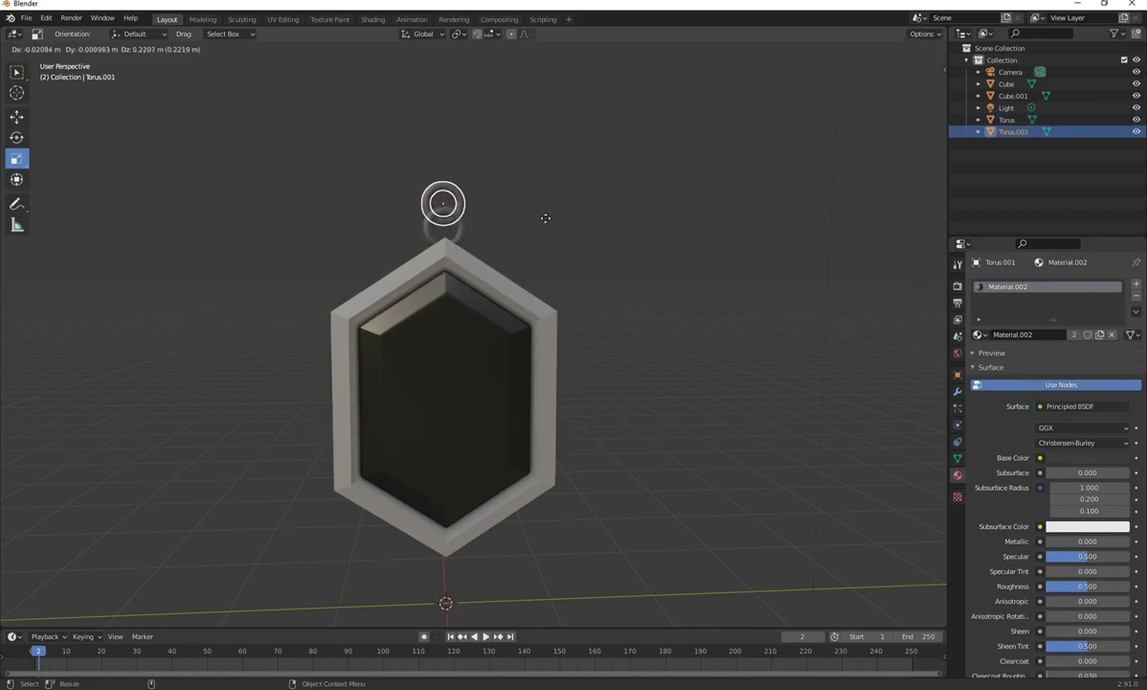
pyautogui.press('z')
pyautogui.click(546, 220)
# - Rotate the upper ring a quarter turn about the vertical axis so it interlocks crosswise with the lower ring
pyautogui.moveTo(555, 234); pyautogui.dragTo(567, 387, button='middle')
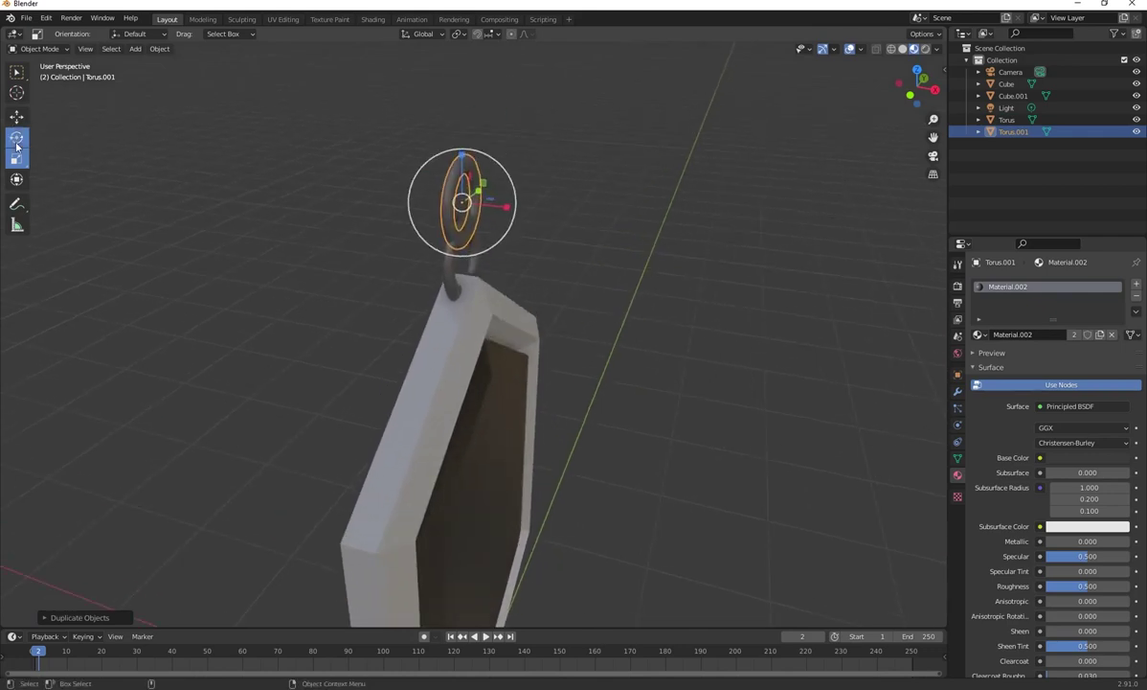
pyautogui.click(16, 138)
pyautogui.moveTo(451, 215); pyautogui.dragTo(587, 131)
pyautogui.moveTo(618, 263); pyautogui.dragTo(495, 277, button='middle')
pyautogui.keyDown('shift'); pyautogui.moveTo(384, 194); pyautogui.dragTo(443, 258, button='middle'); pyautogui.keyUp('shift')
pyautogui.scroll(2, 444, 258)
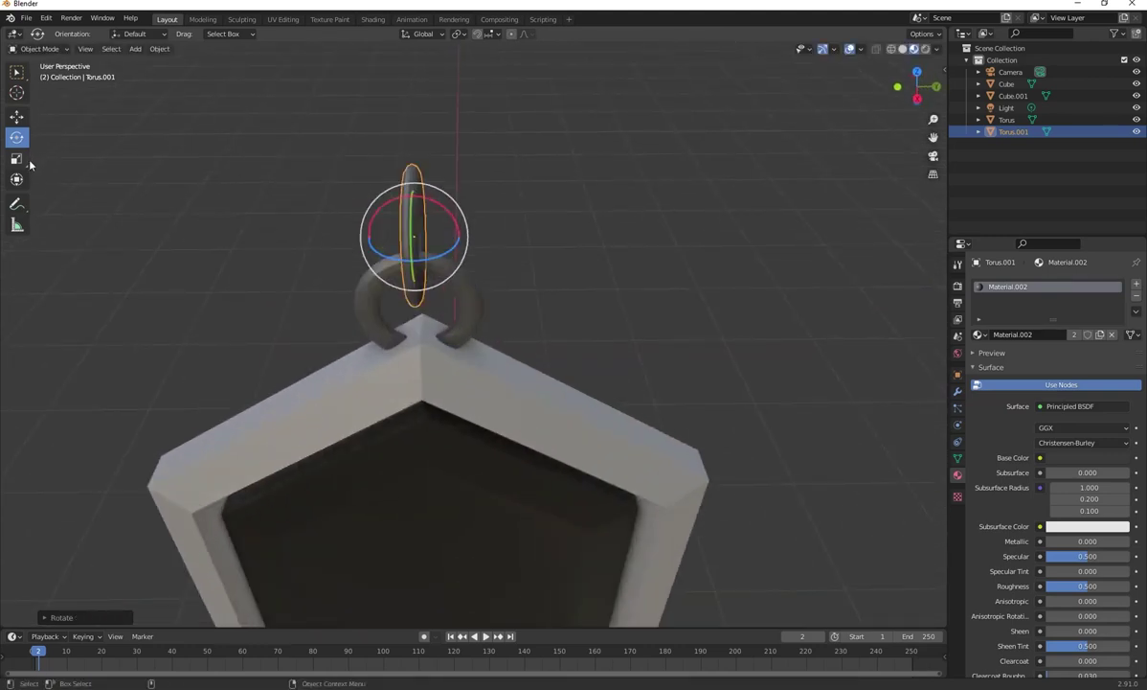
# - Scale the upper ring wider along the Y axis to thicken it, and clear the selection
pyautogui.click(16, 159)
pyautogui.moveTo(440, 239); pyautogui.dragTo(508, 243)
pyautogui.scroll(-4, 527, 260)
pyautogui.click(529, 261)
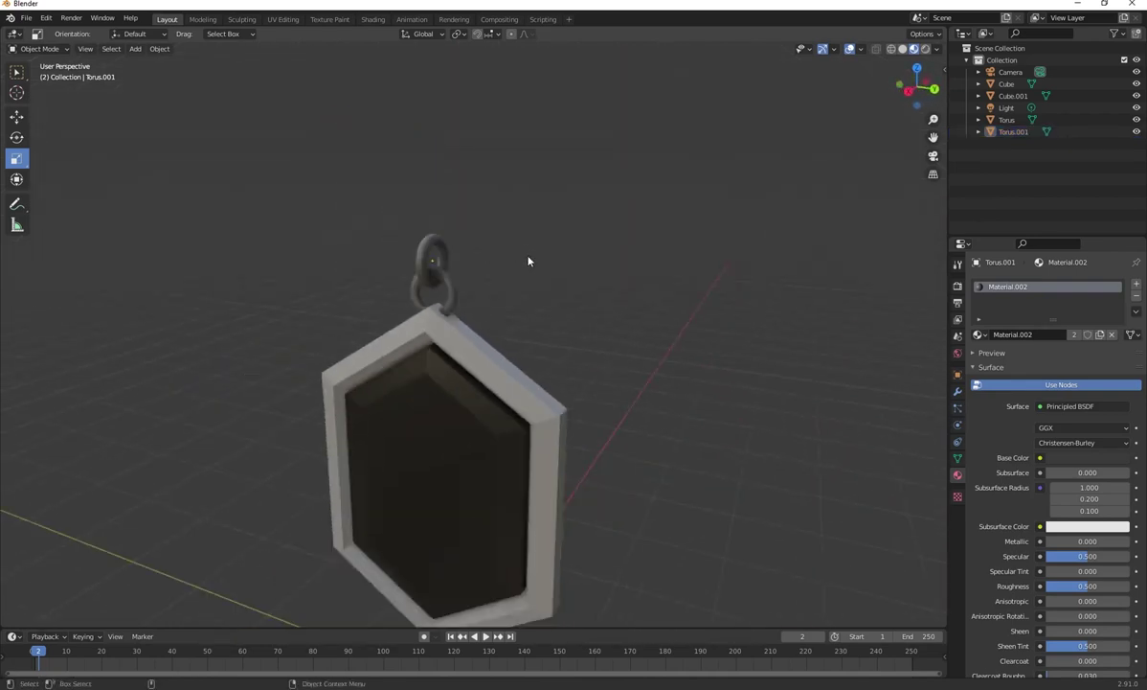
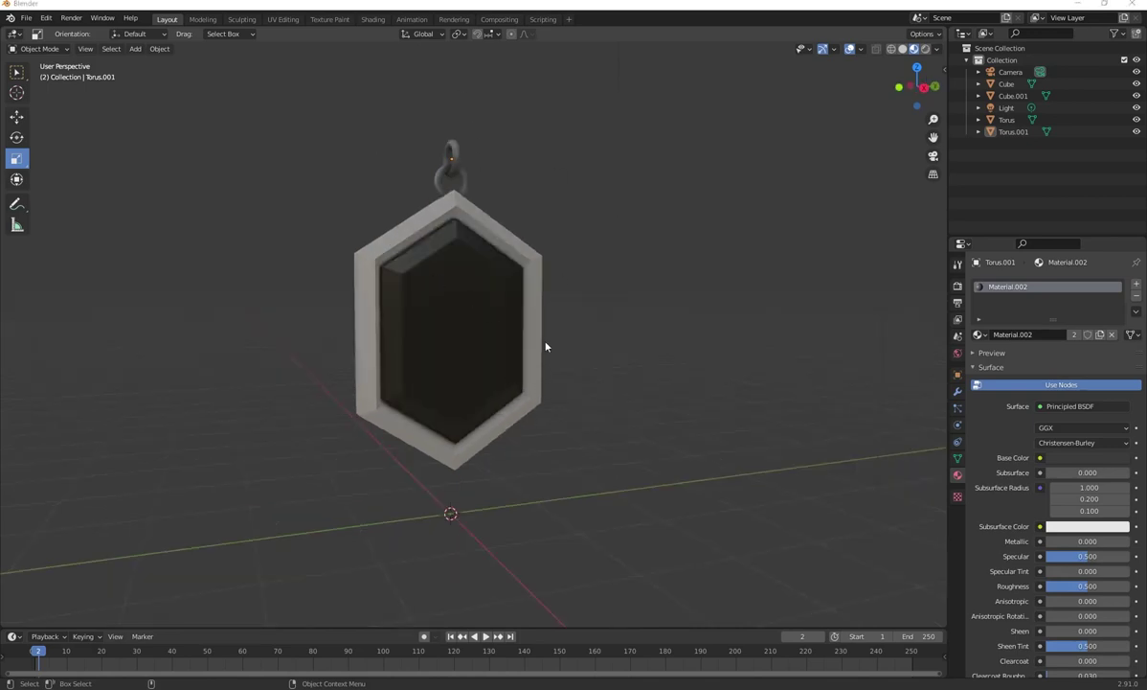
# - Join the two rings, the gem and the frame into a single object
pyautogui.click(1008, 132)
pyautogui.keyDown('ctrl'); pyautogui.click(1006, 120); pyautogui.keyUp('ctrl')
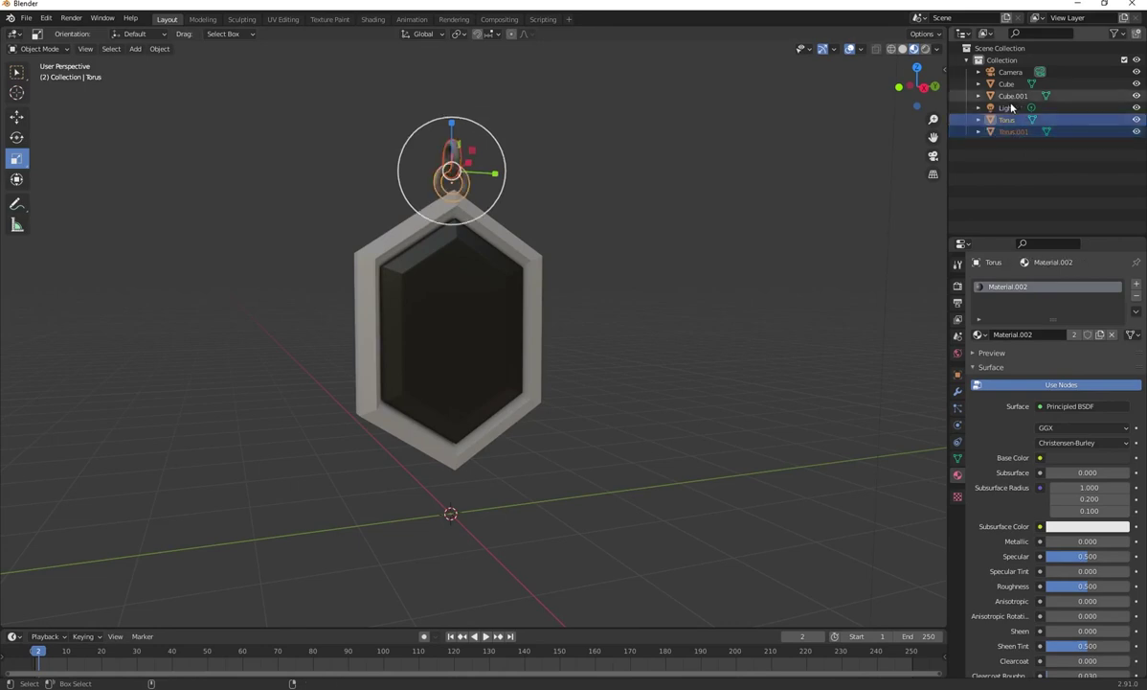
pyautogui.keyDown('ctrl'); pyautogui.click(1022, 98); pyautogui.keyUp('ctrl')
pyautogui.keyDown('ctrl'); pyautogui.click(1008, 84); pyautogui.keyUp('ctrl')
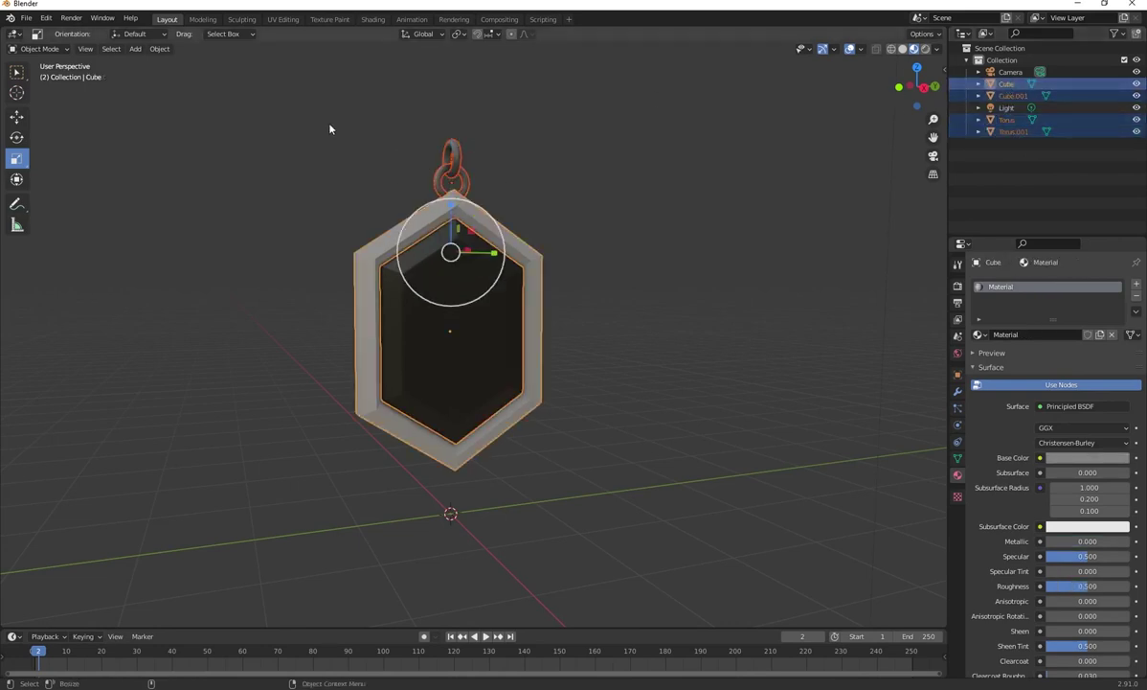
pyautogui.click(27, 20)
pyautogui.hotkey('ctrl', 'j')
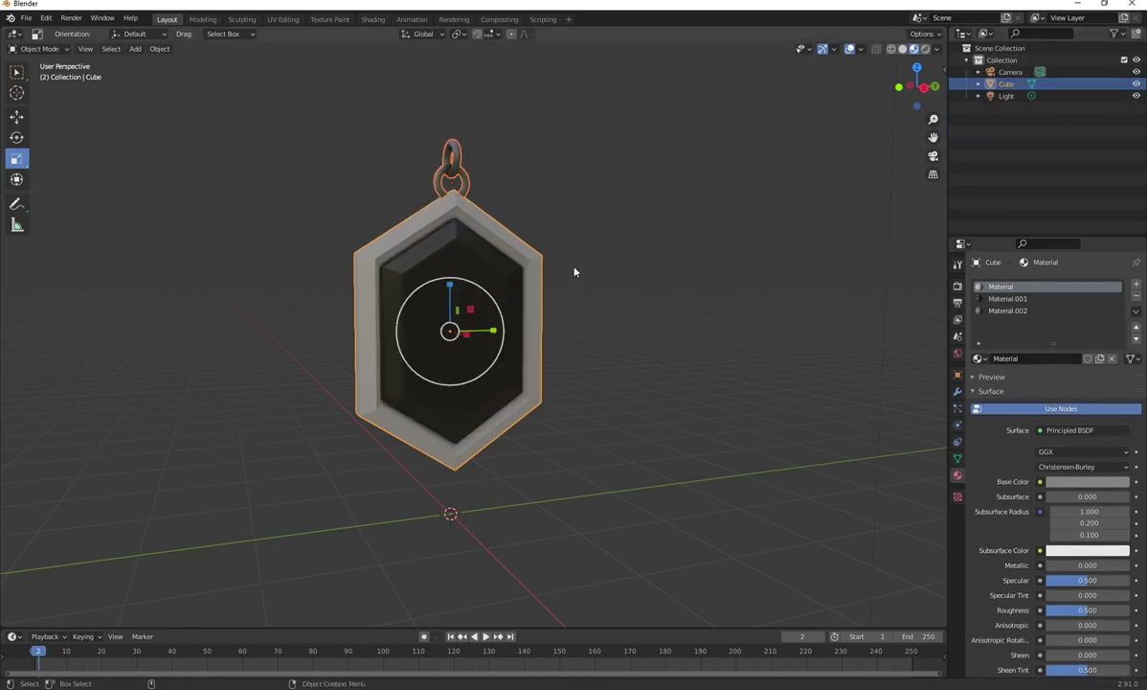
pyautogui.moveTo(630, 215); pyautogui.dragTo(584, 217, button='middle')
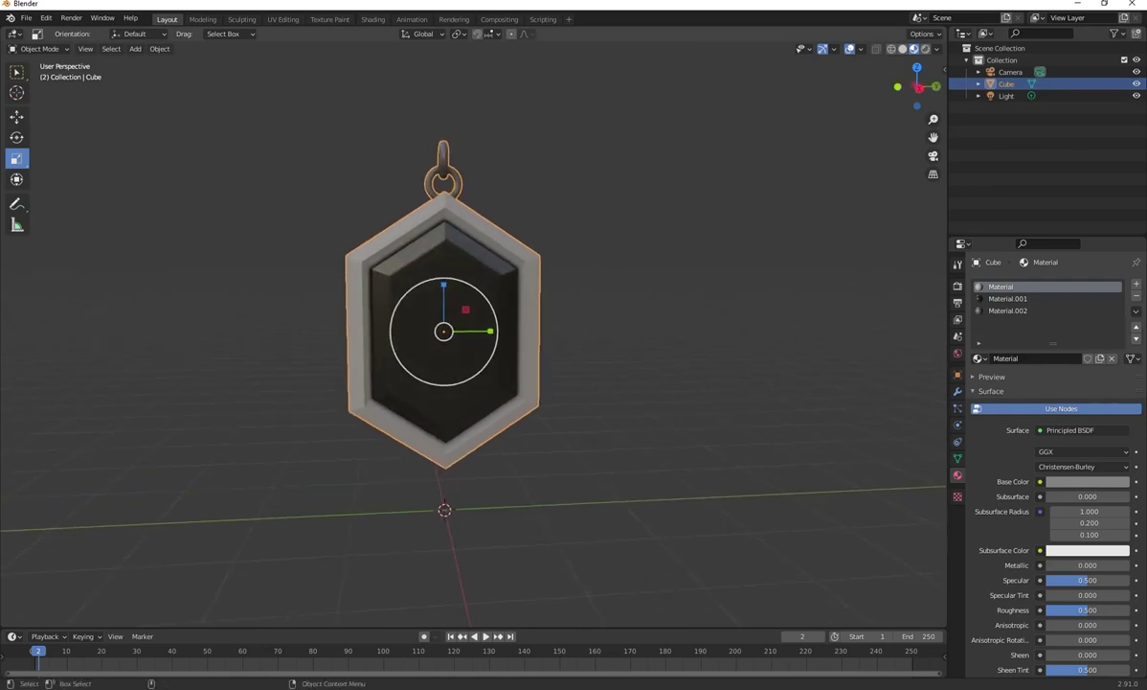
# - Rename the joined object to Pendant
pyautogui.click(586, 216)
pyautogui.click(1009, 86)
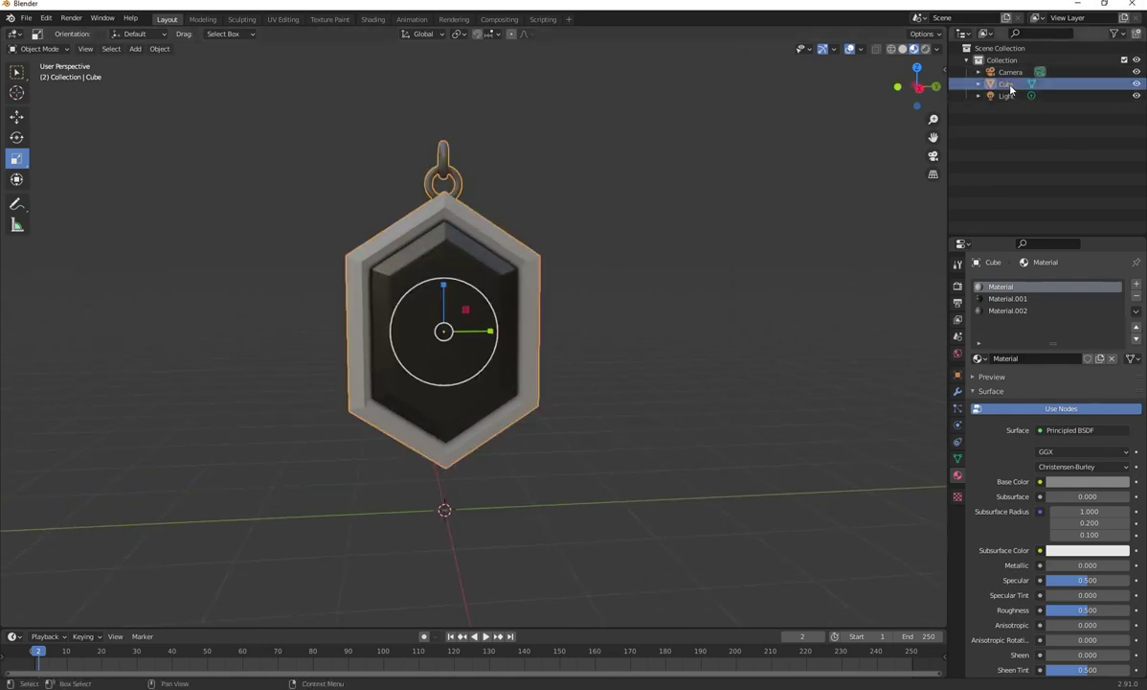
pyautogui.doubleClick(1006, 85)
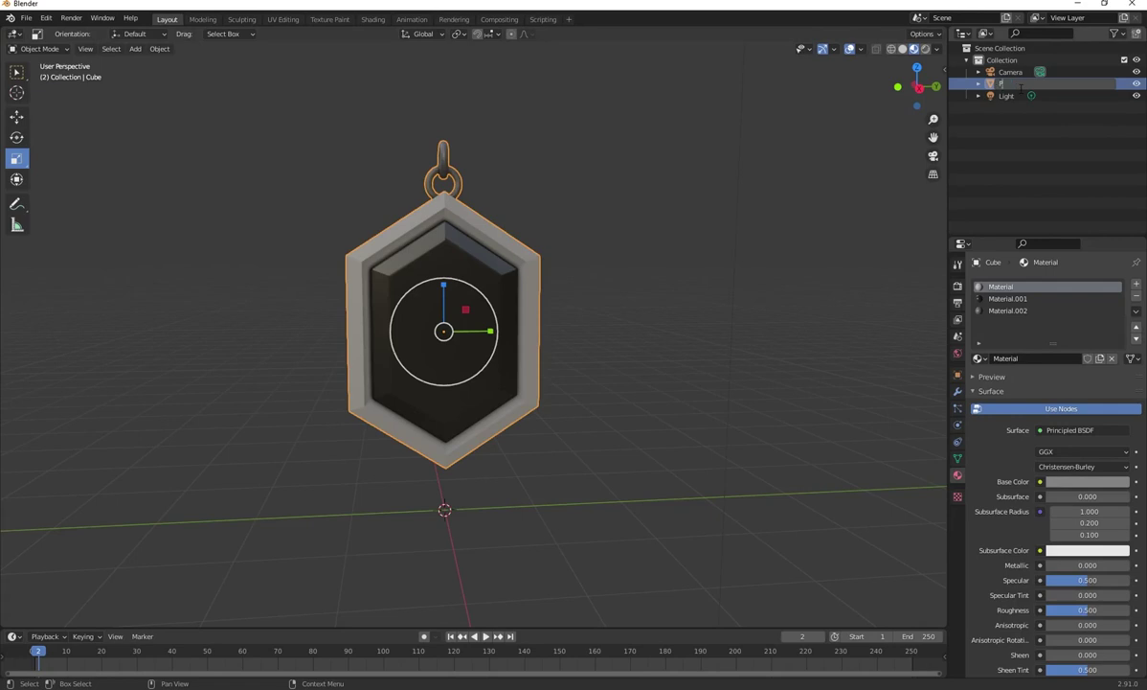
pyautogui.write('Pendant')
pyautogui.press('Return')
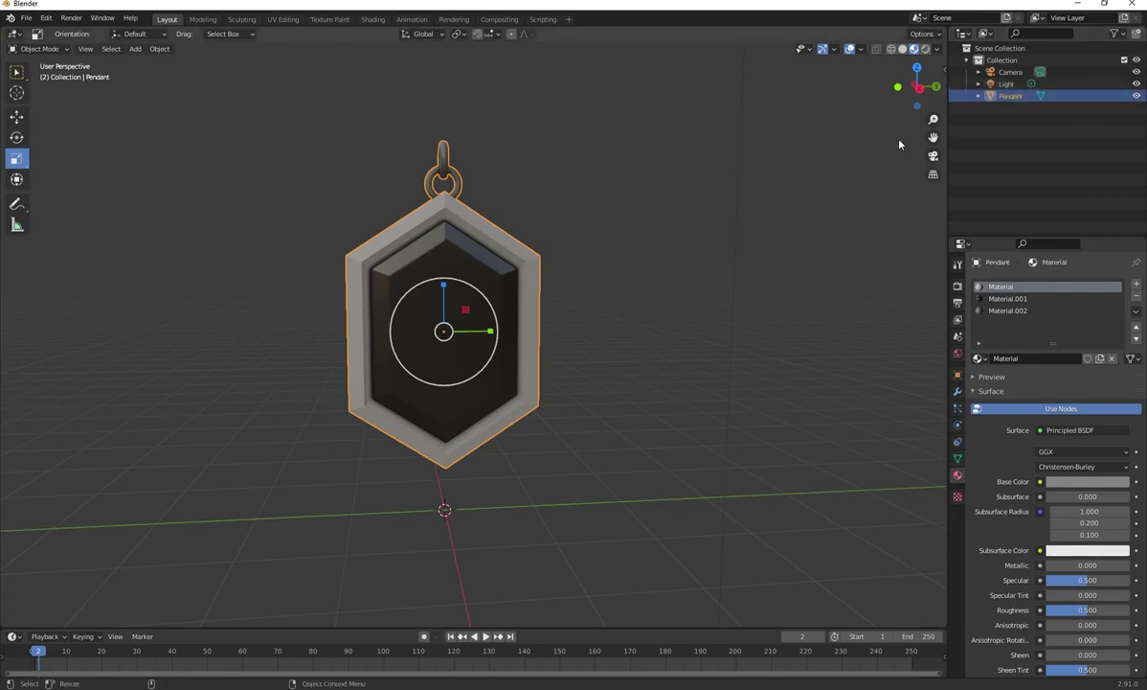
# - Export the model as a Wavefront OBJ file named pendant.obj to the Desktop, keeping the default geometry options
pyautogui.click(26, 18)
pyautogui.moveTo(91, 191)
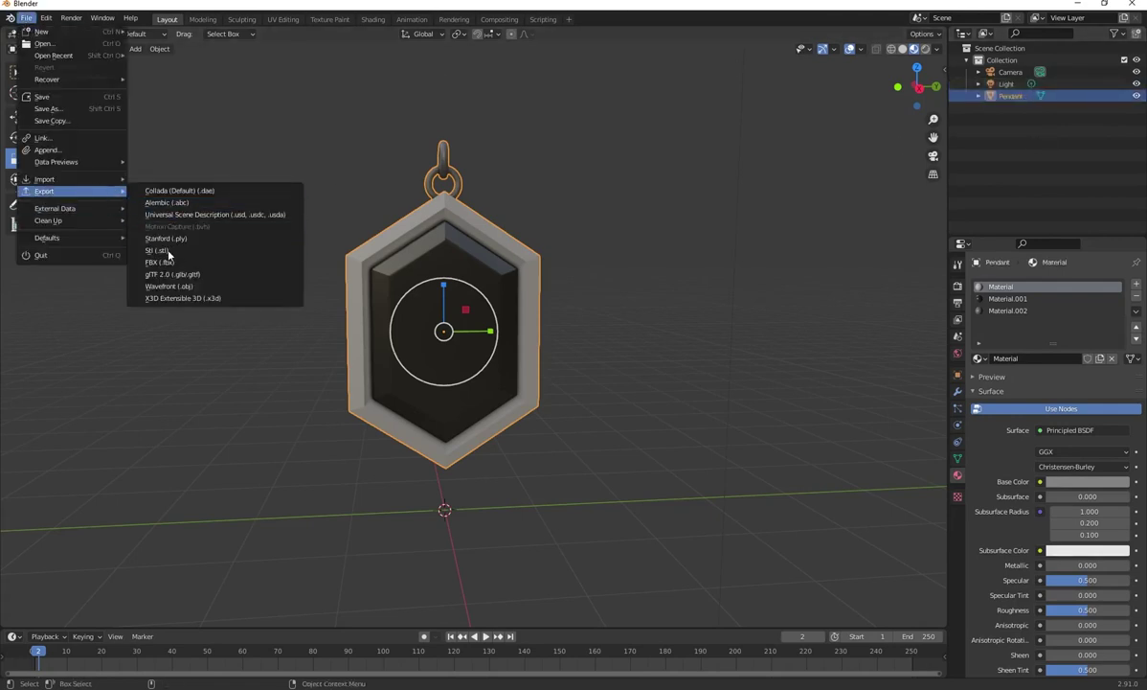
pyautogui.click(172, 284)
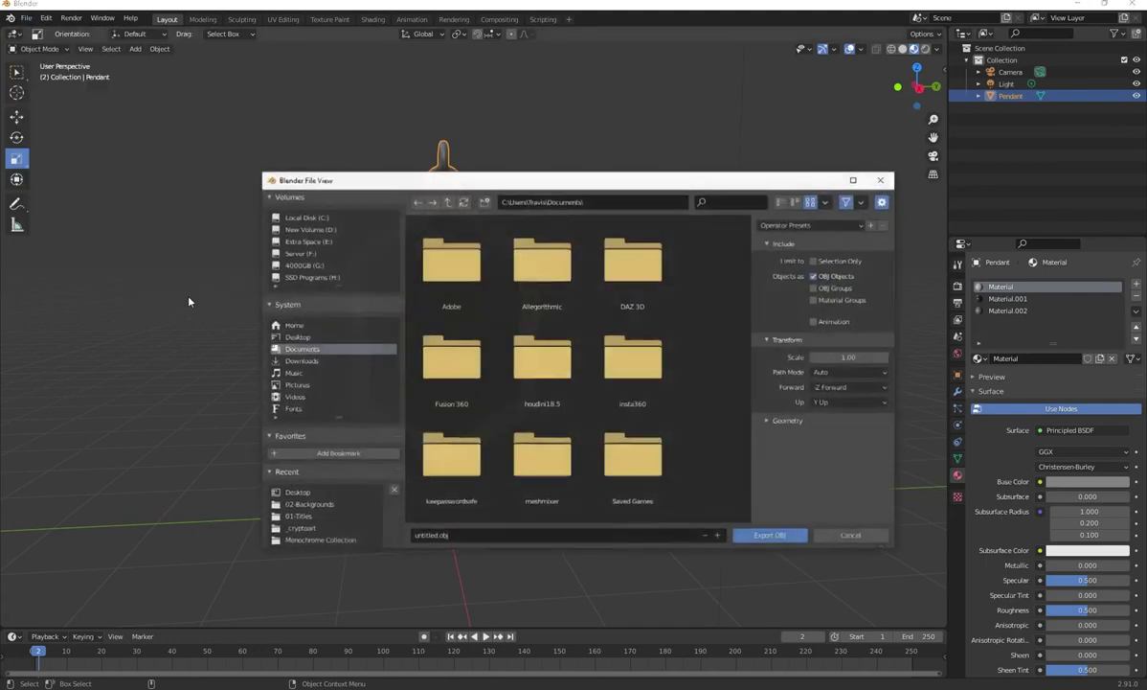
pyautogui.click(297, 336)
pyautogui.click(418, 536)
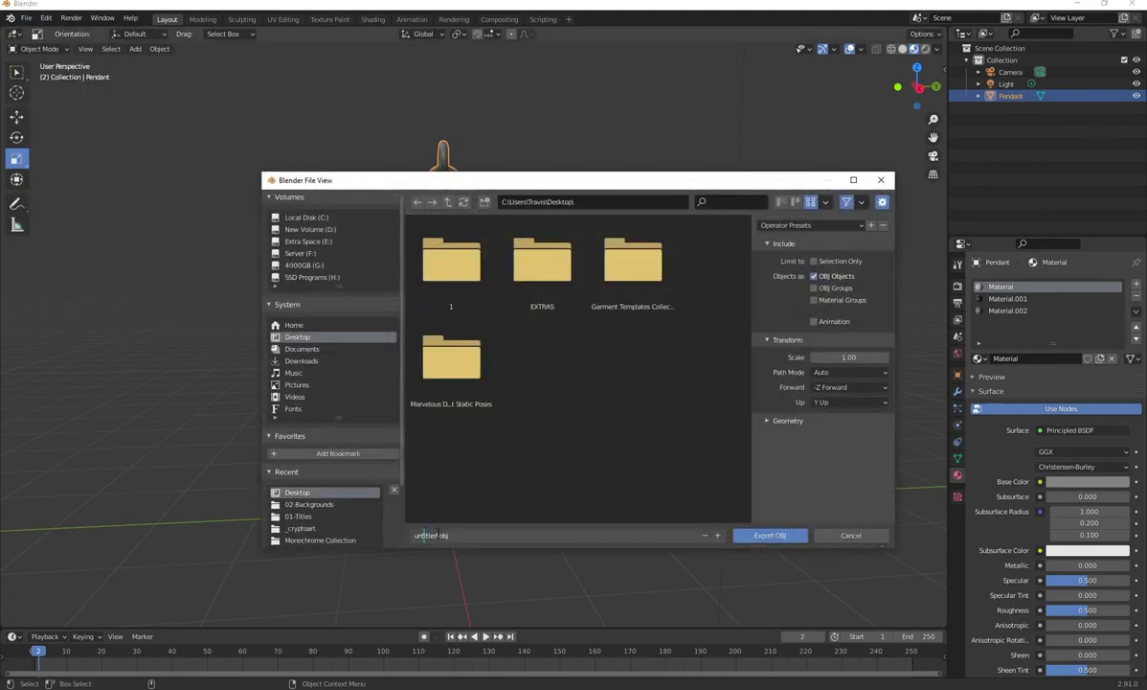
pyautogui.write('pendant')
pyautogui.click(769, 424)
pyautogui.click(767, 422)
pyautogui.scroll(-2, 766, 400)
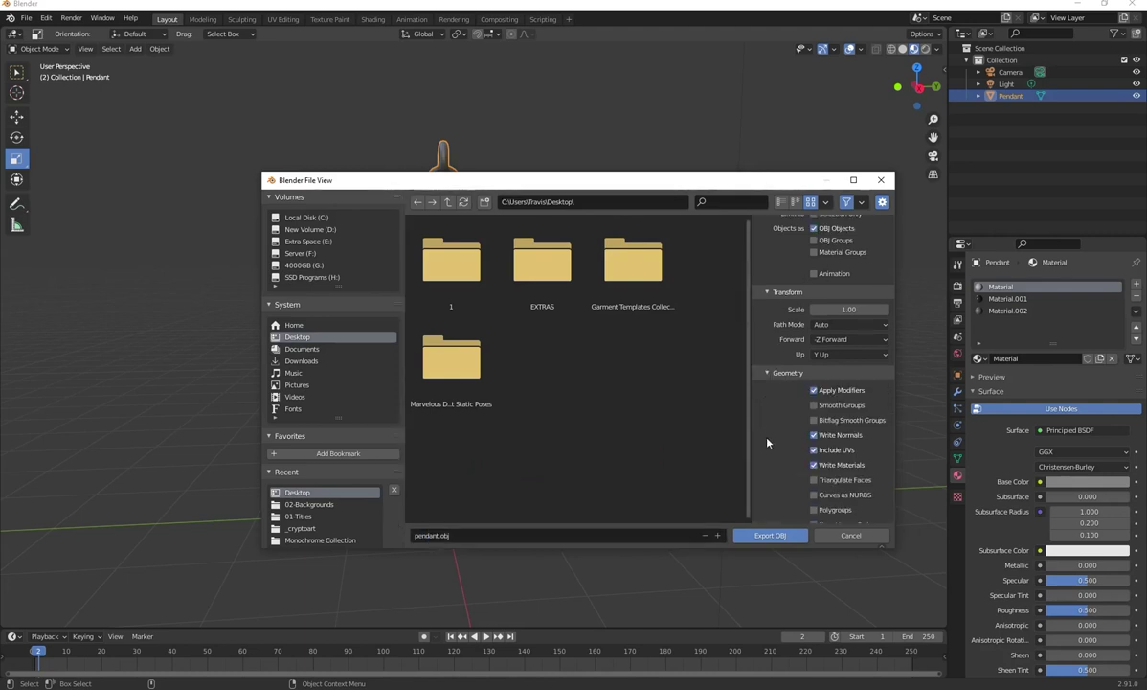
pyautogui.click(775, 538)
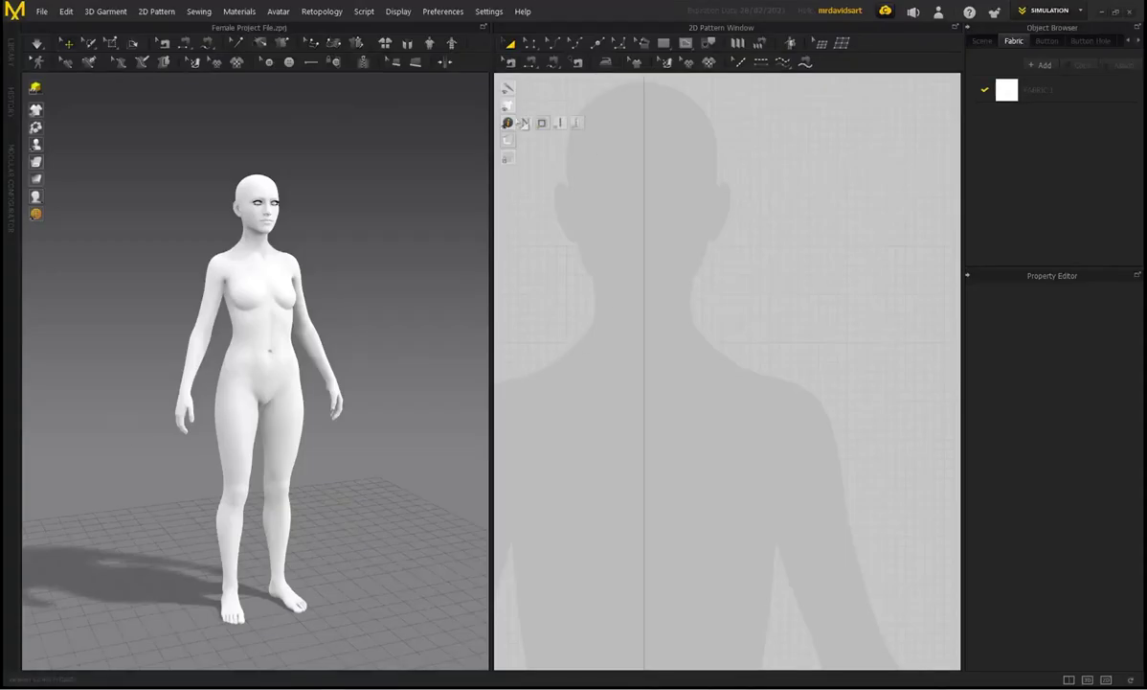
pyautogui.click(443, 11)
pyautogui.moveTo(450, 31)
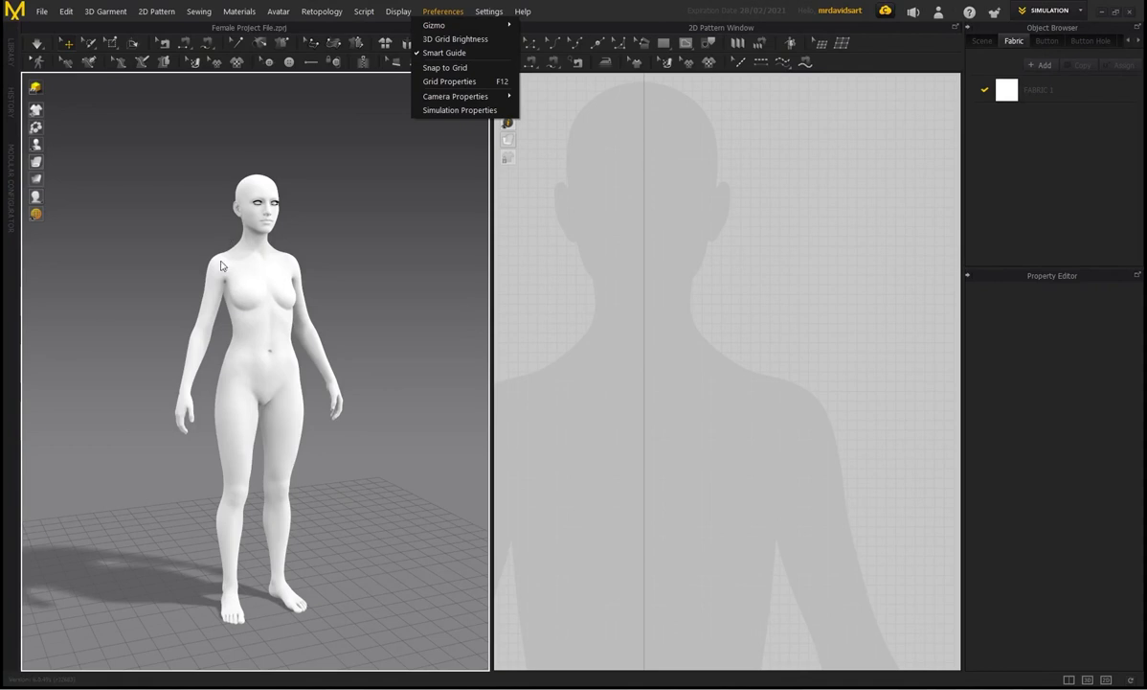
pyautogui.click(333, 220)
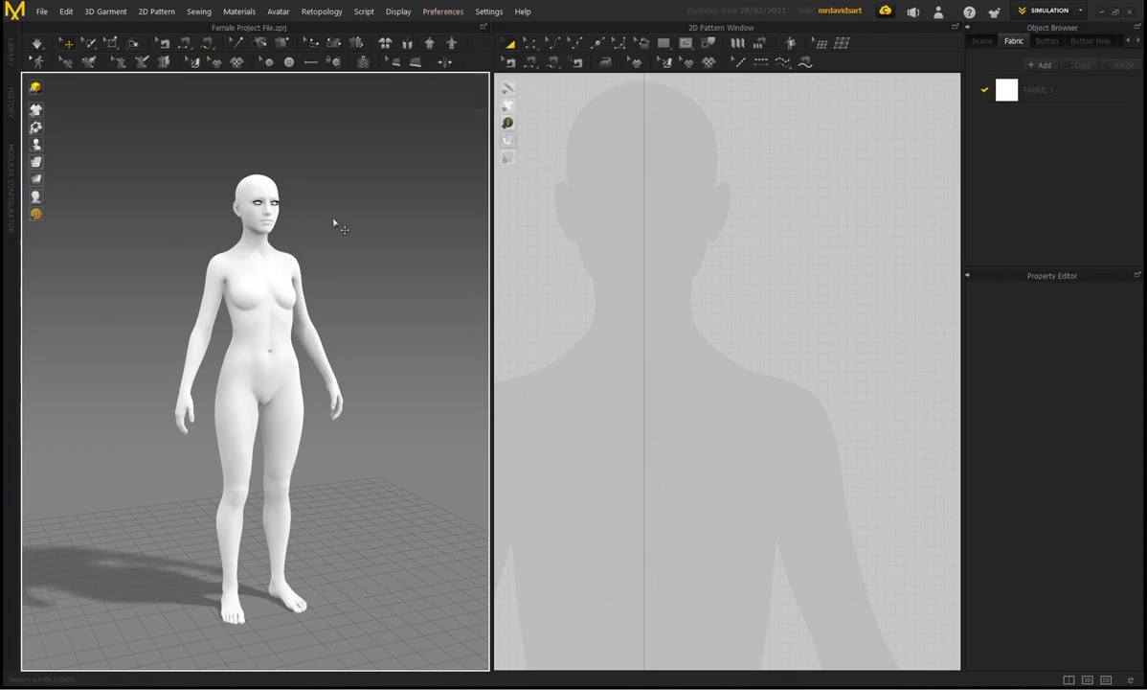
pyautogui.moveTo(332, 220)
pyautogui.mouseDown(button='right')
pyautogui.moveTo(272, 206)
pyautogui.moveTo(312, 223)
pyautogui.mouseUp(button='right')
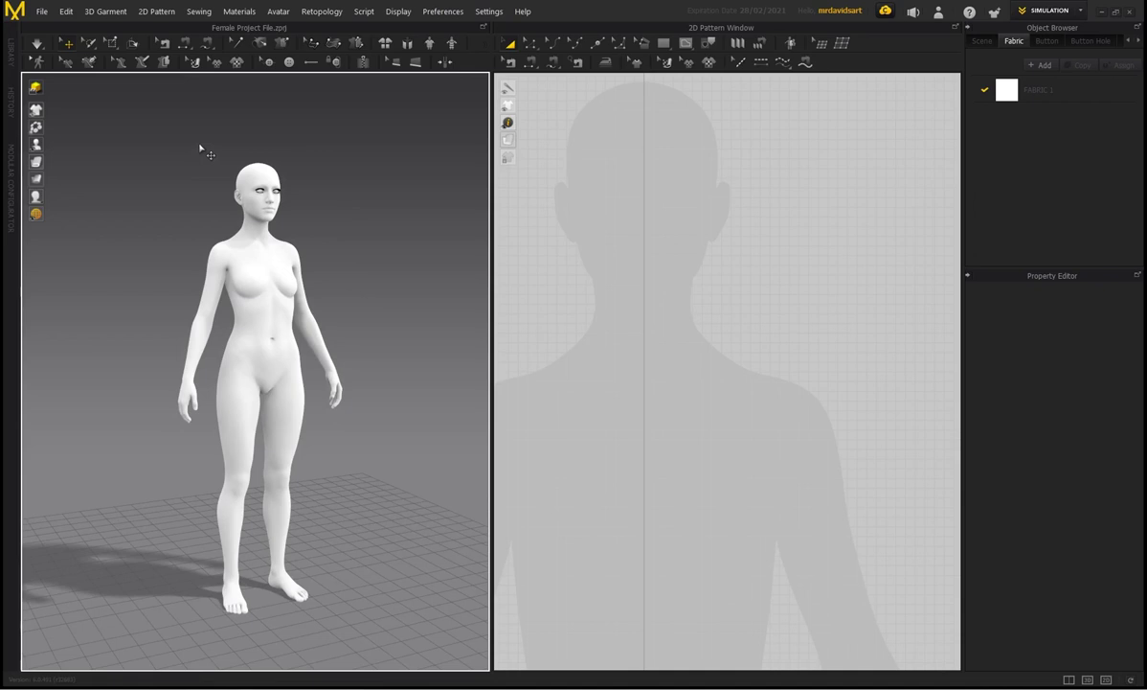
# - In Marvelous Designer, open Female Project File.zprj from the Pendant Project File folder, with the avatar included
pyautogui.click(41, 12)
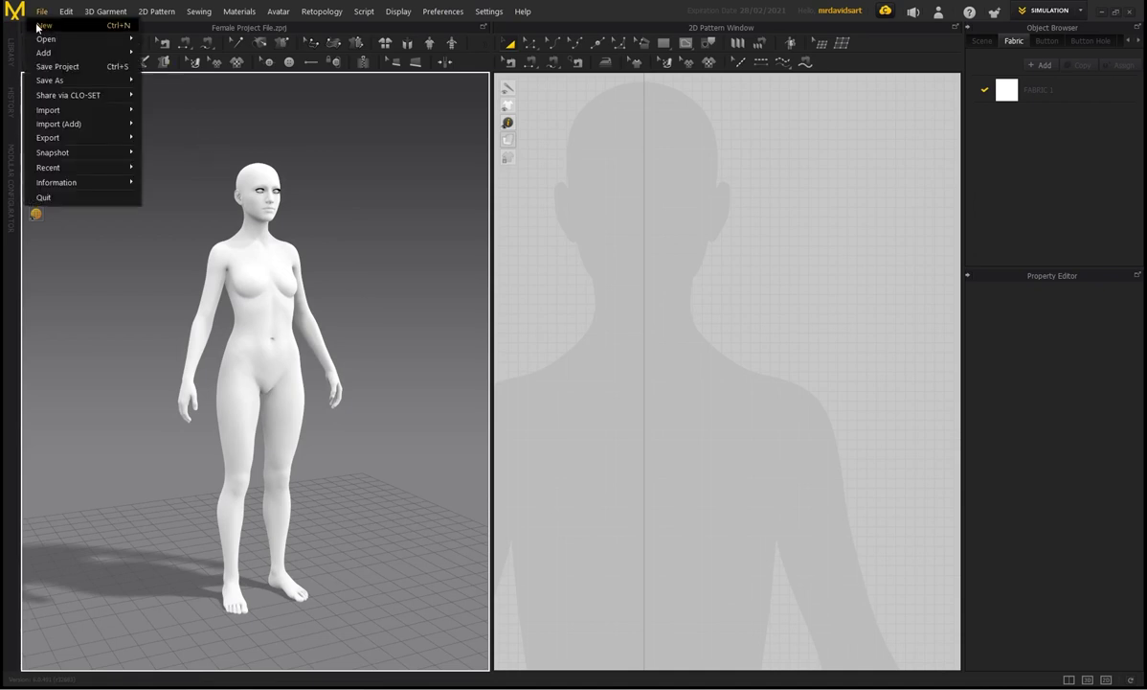
pyautogui.moveTo(87, 38)
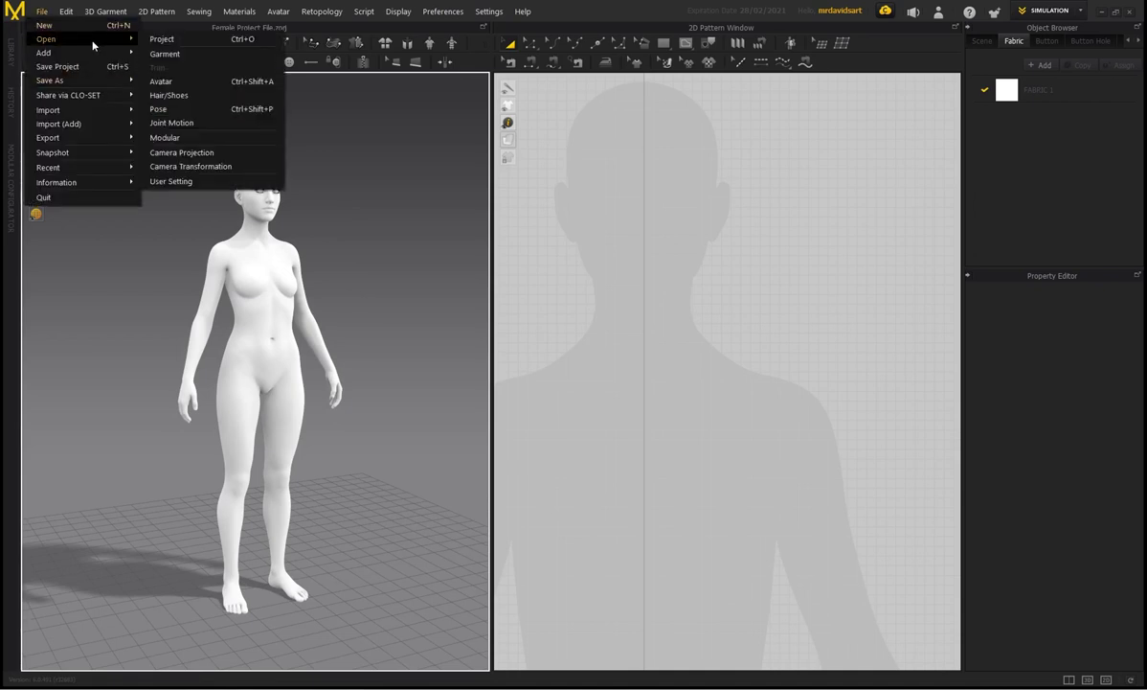
pyautogui.click(158, 41)
pyautogui.click(586, 310)
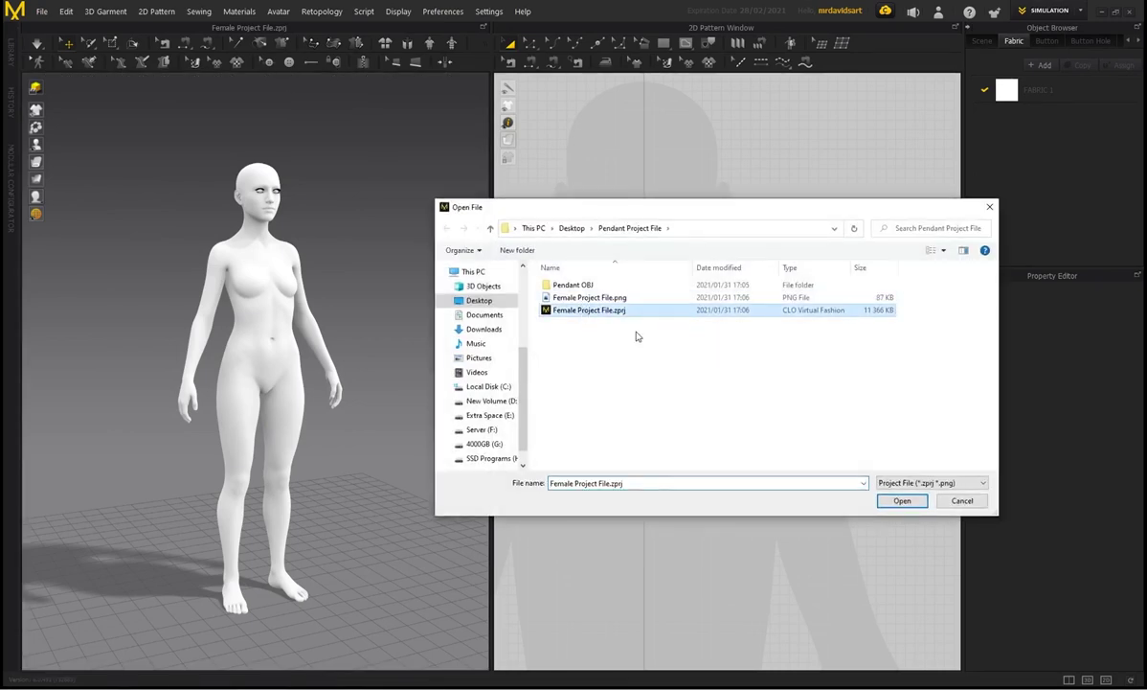
pyautogui.click(902, 501)
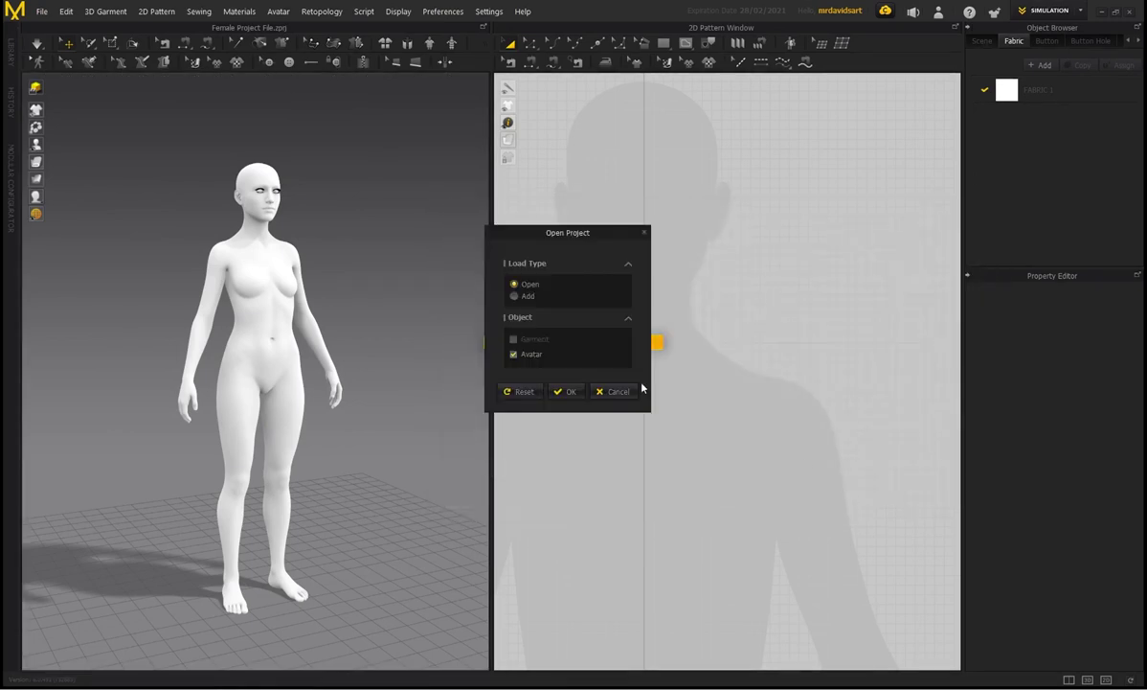
pyautogui.click(566, 391)
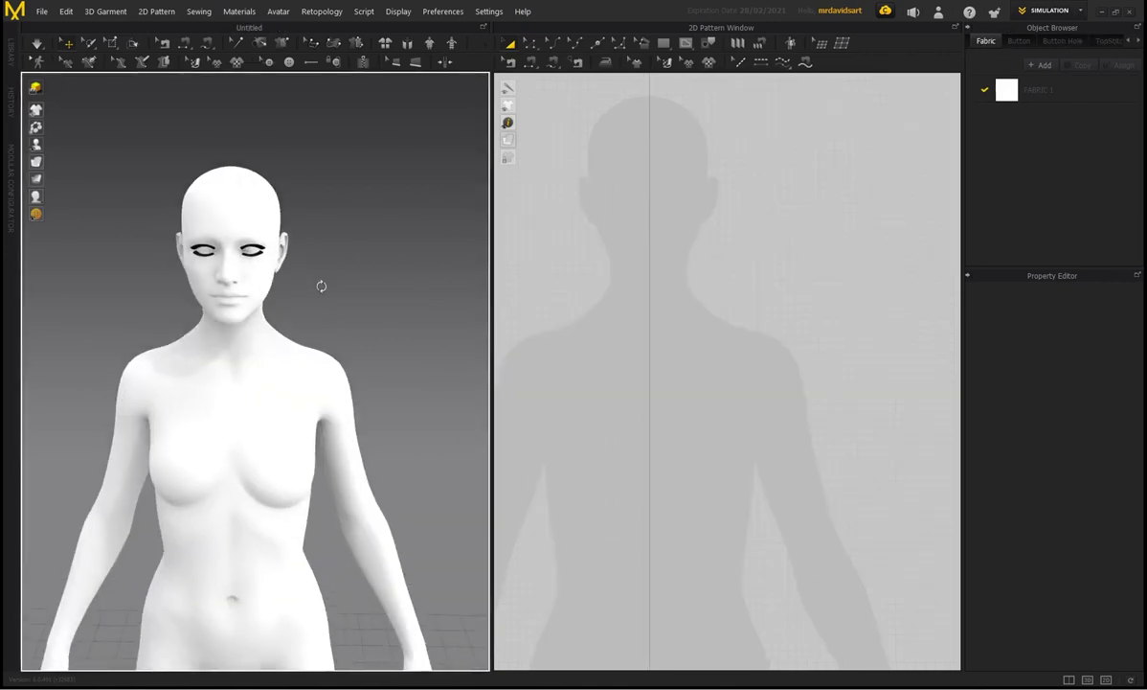
# - Create a rectangle pattern 150 mm wide and 17 mm high across the avatar's neck for the choker
pyautogui.click(661, 44)
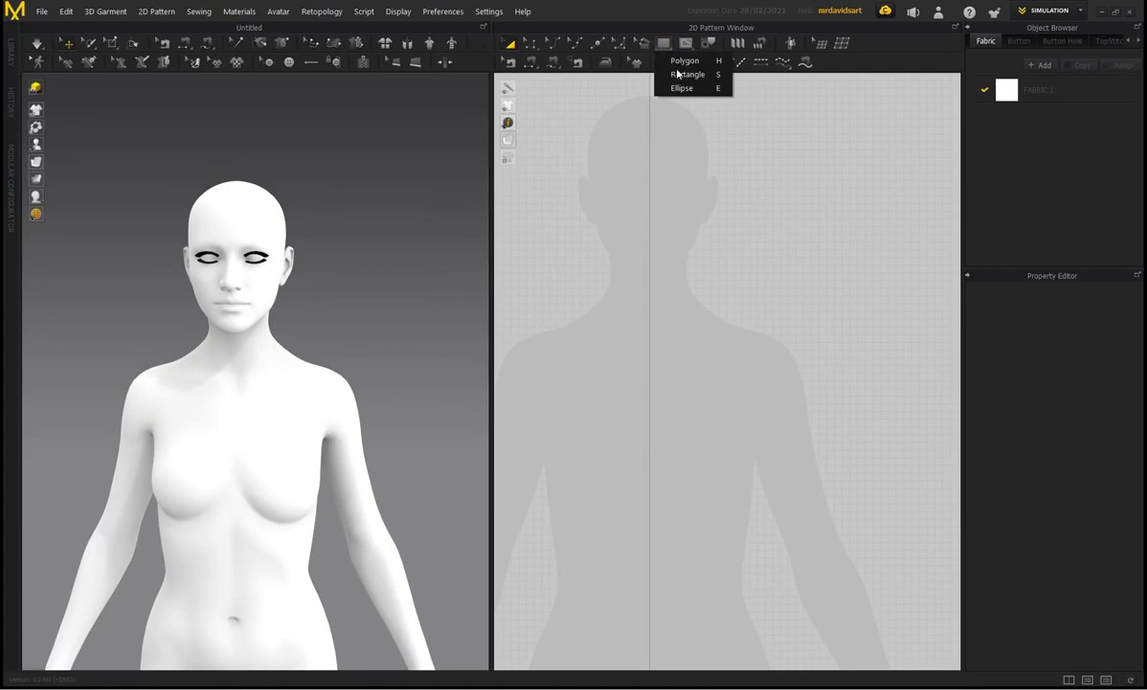
pyautogui.click(682, 74)
pyautogui.click(657, 273)
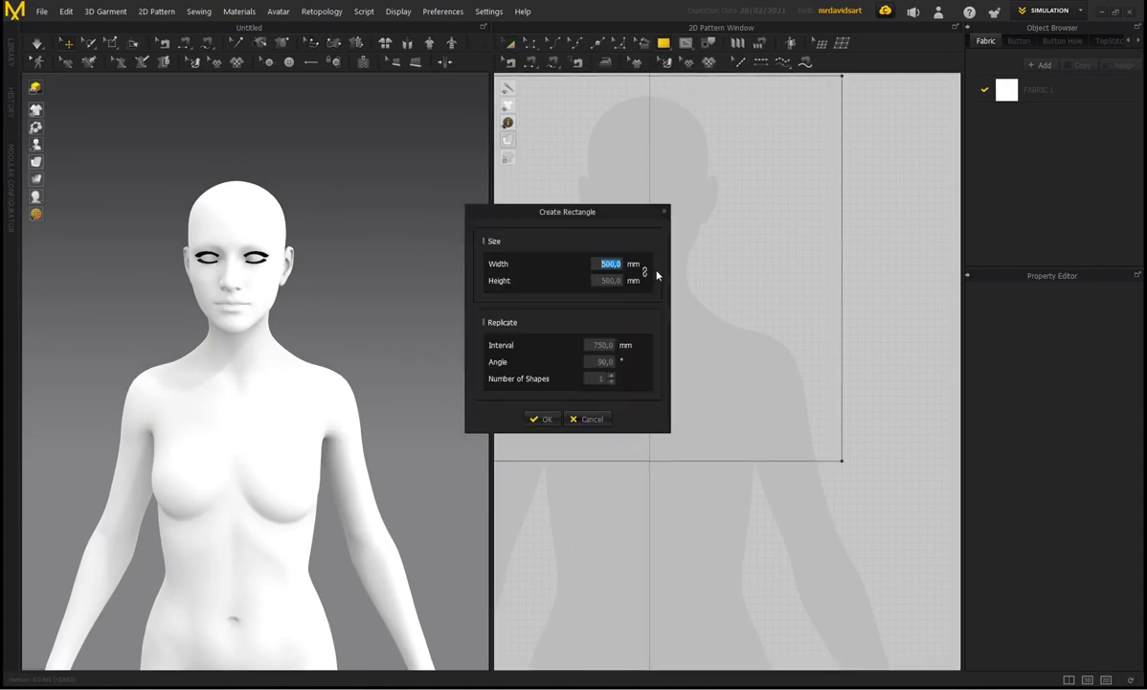
pyautogui.moveTo(565, 213); pyautogui.dragTo(381, 212)
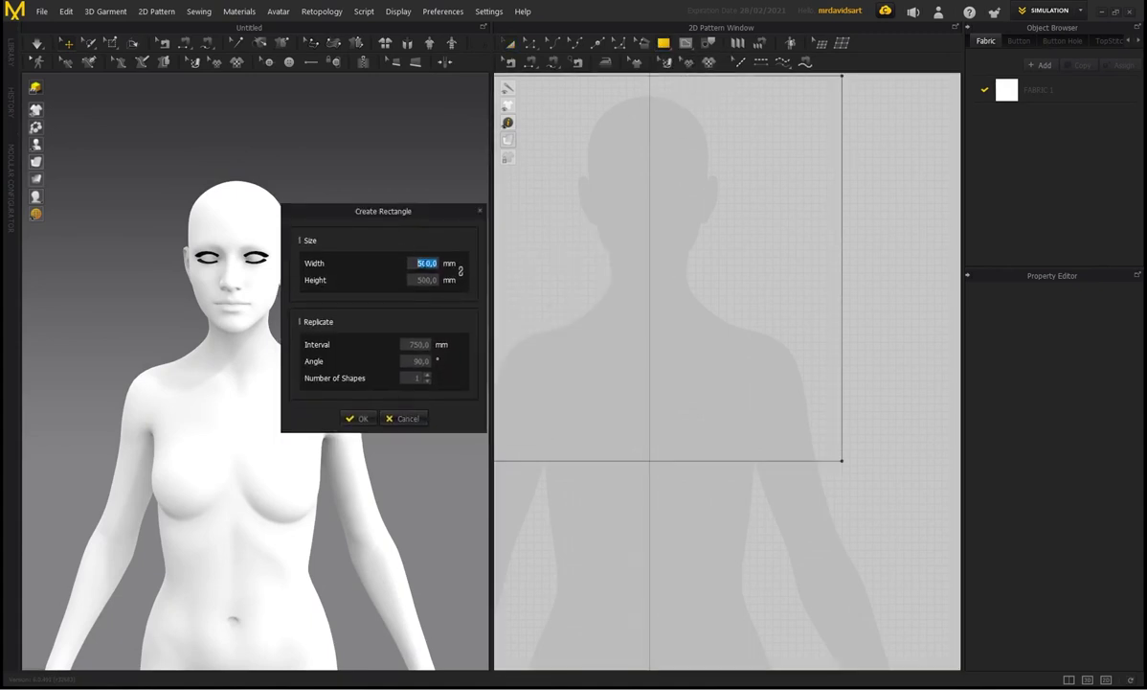
pyautogui.write('150')
pyautogui.press('Tab')
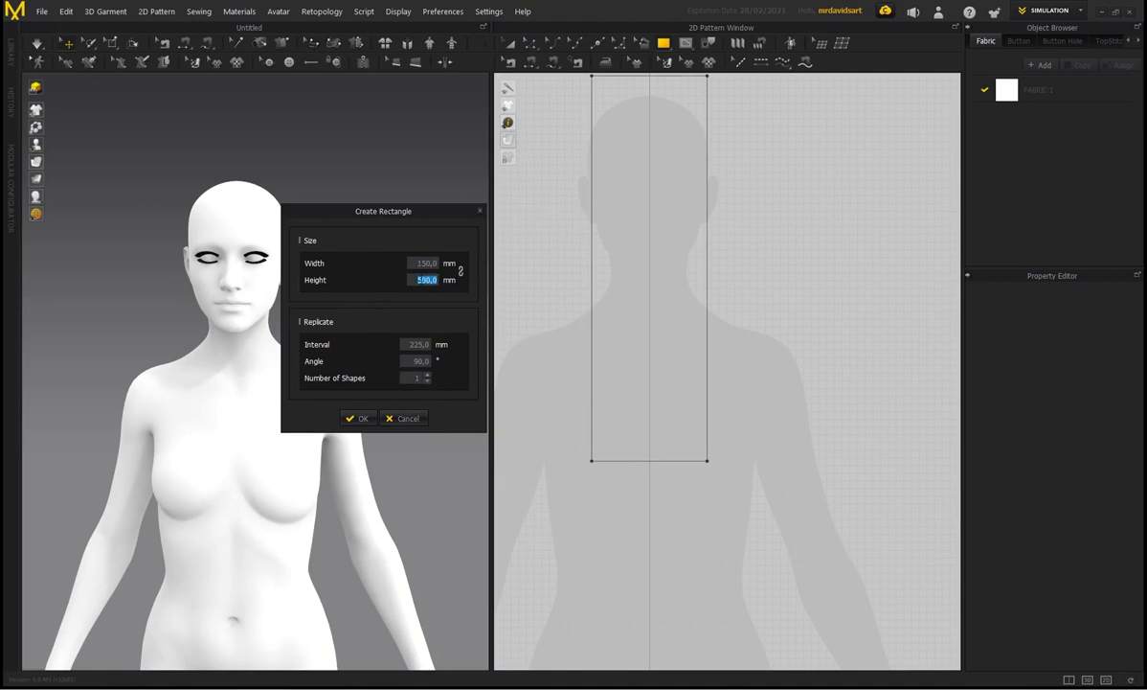
pyautogui.write('17')
pyautogui.click(364, 419)
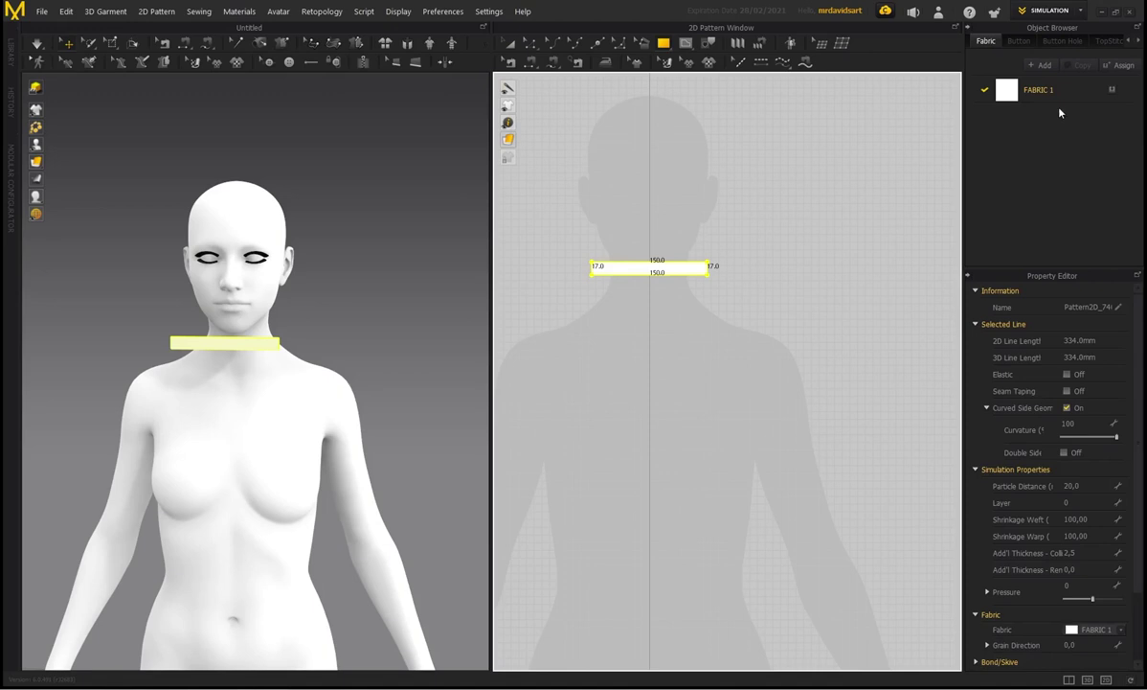
# - Rename the fabric to Choker Fabric and set its color to dark grey 5C5C5C
pyautogui.doubleClick(1039, 89)
pyautogui.write('c')
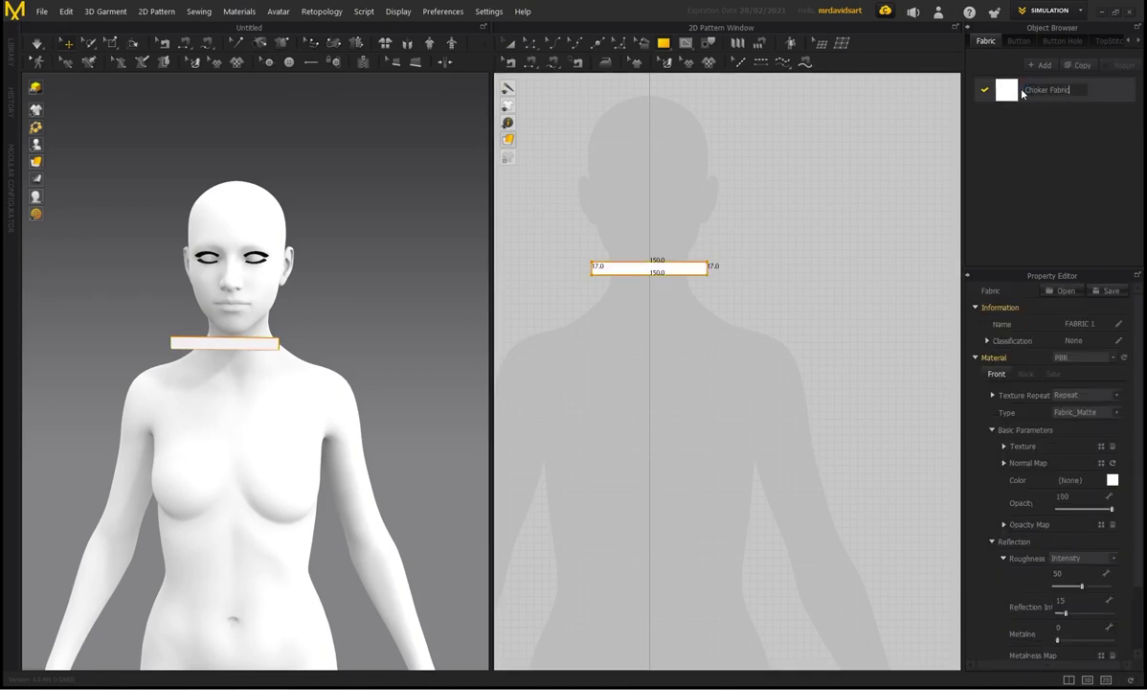
pyautogui.press('Return')
pyautogui.click(1113, 480)
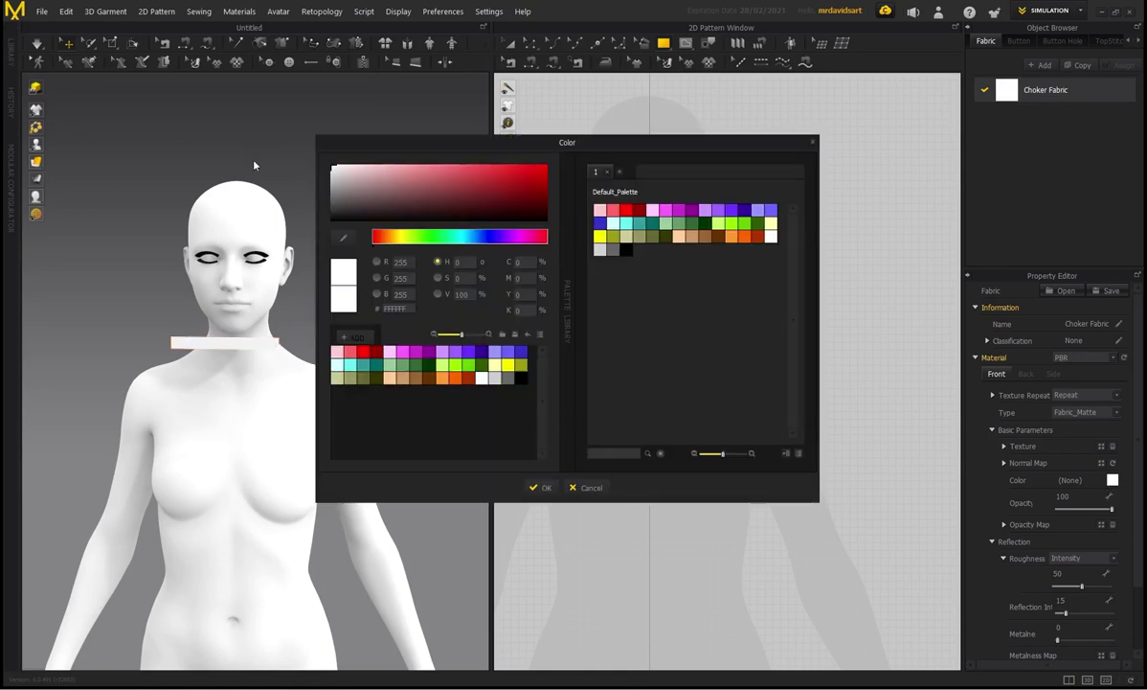
pyautogui.click(334, 206)
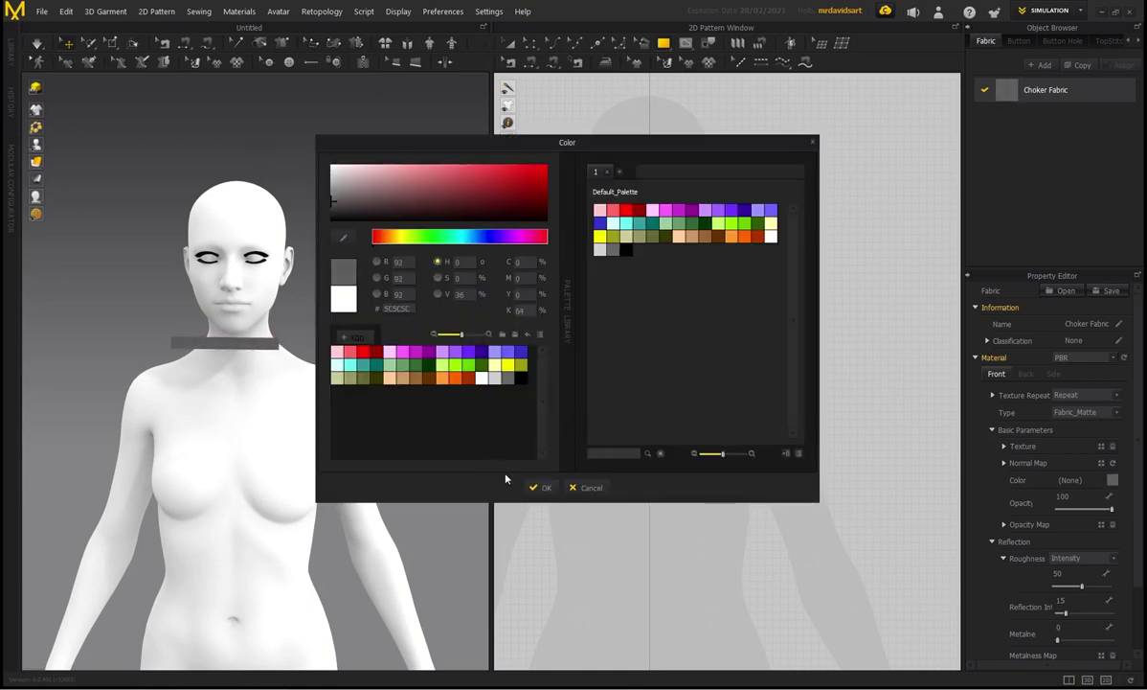
pyautogui.click(527, 489)
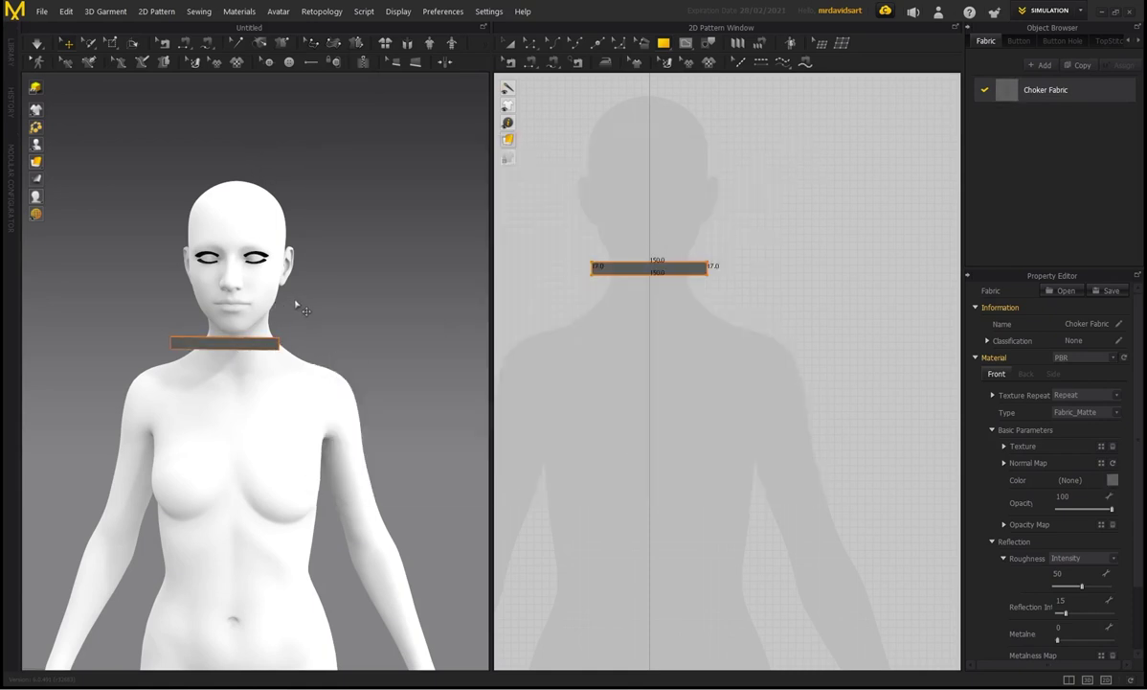
# - Clone the choker strip as a symmetric pattern with sewing and place the copy level with the original, just beyond its right end
pyautogui.moveTo(296, 304); pyautogui.dragTo(245, 321, button='right')
pyautogui.click(511, 43)
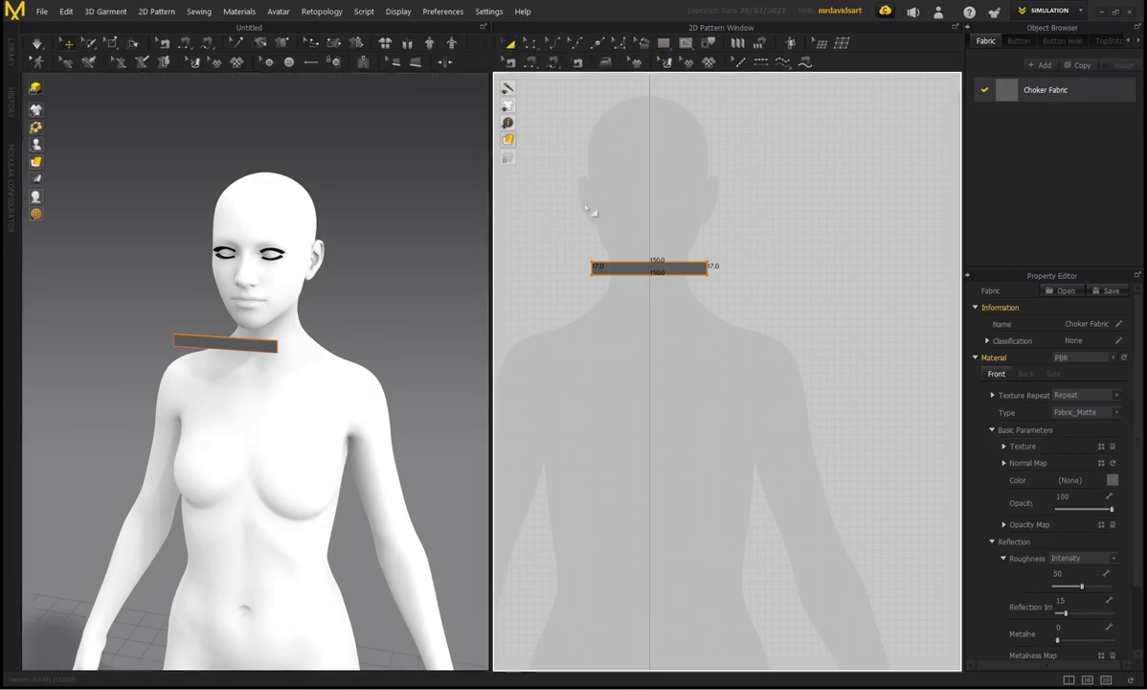
pyautogui.click(624, 269)
pyautogui.rightClick(628, 276)
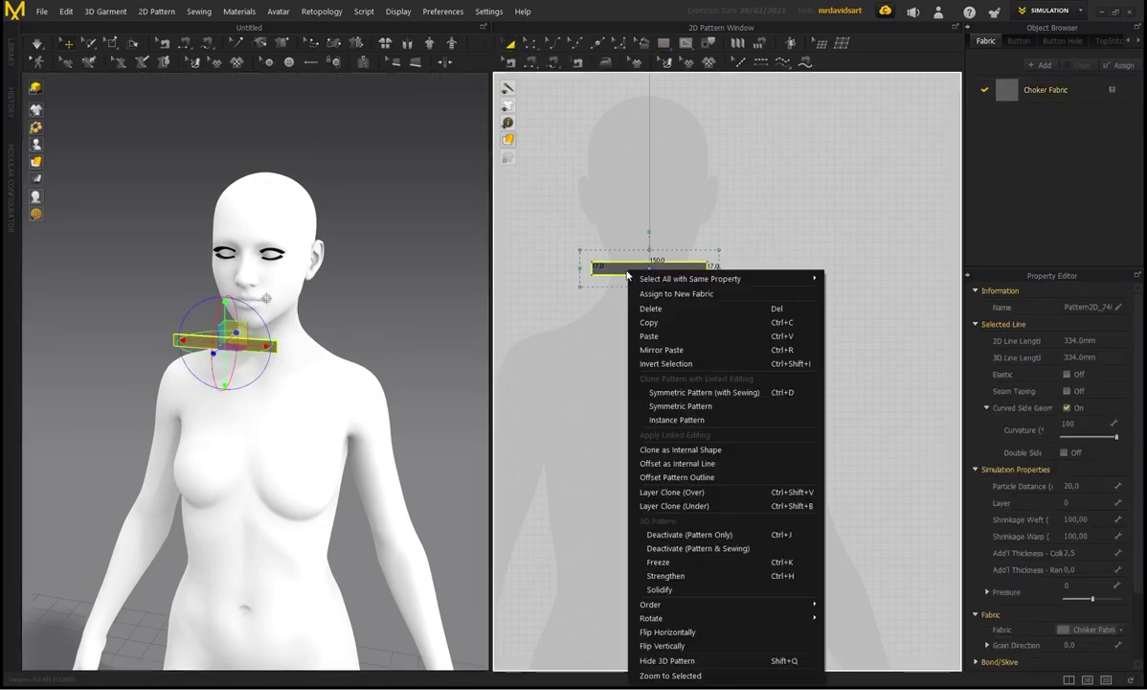
pyautogui.click(695, 392)
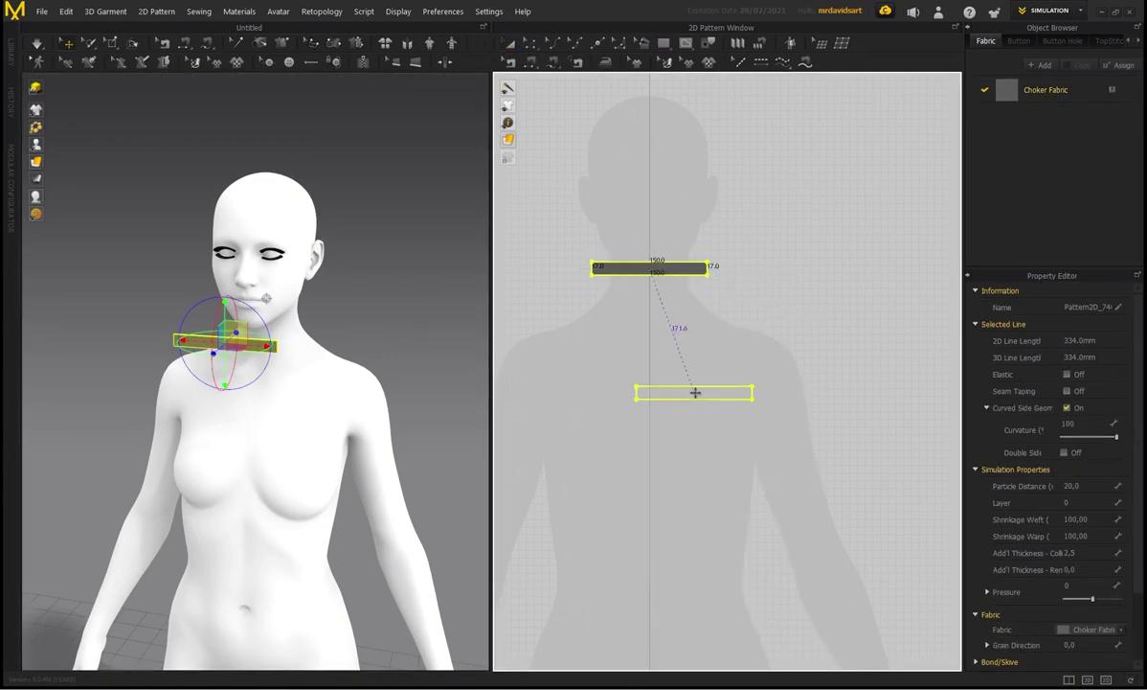
pyautogui.click(787, 271)
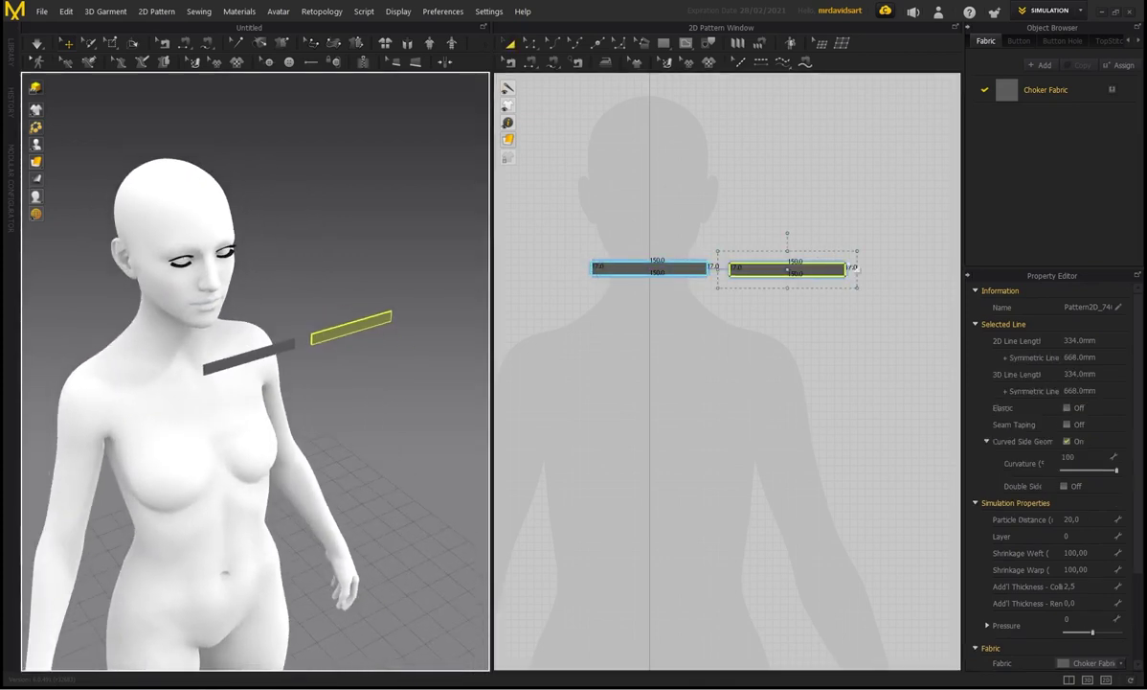
# - Move the cloned choker strip from beside the avatar to behind the neck, roughly centred on it
pyautogui.scroll(2, 330, 259)
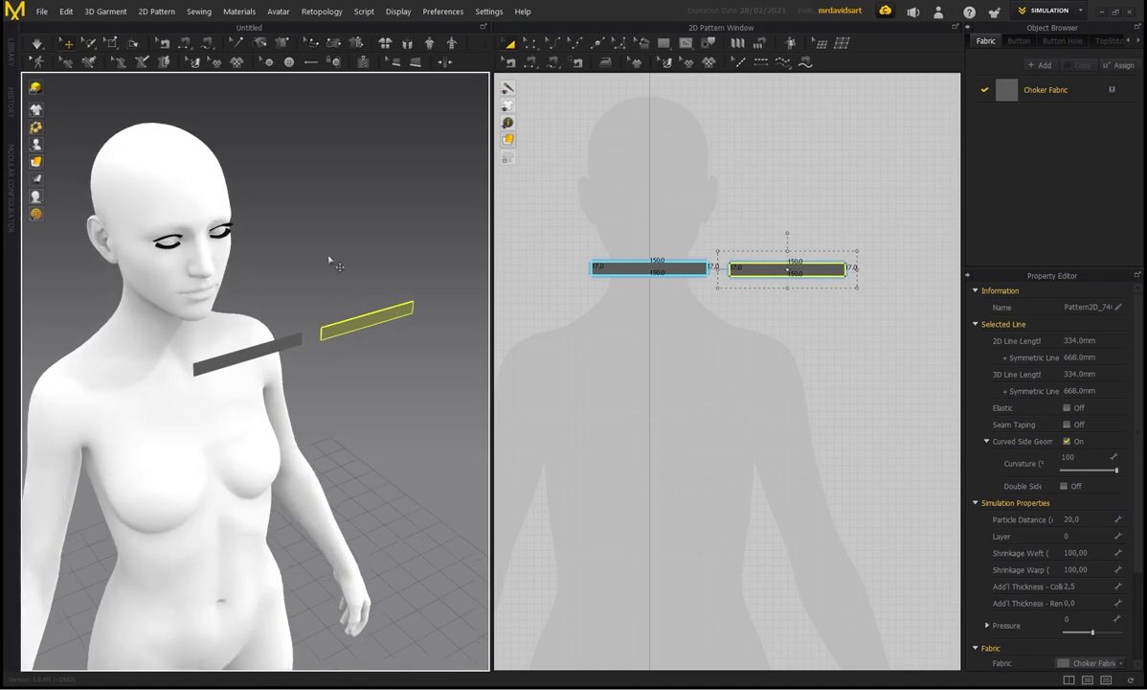
pyautogui.moveTo(331, 258); pyautogui.dragTo(328, 279, button='middle')
pyautogui.moveTo(39, 163)
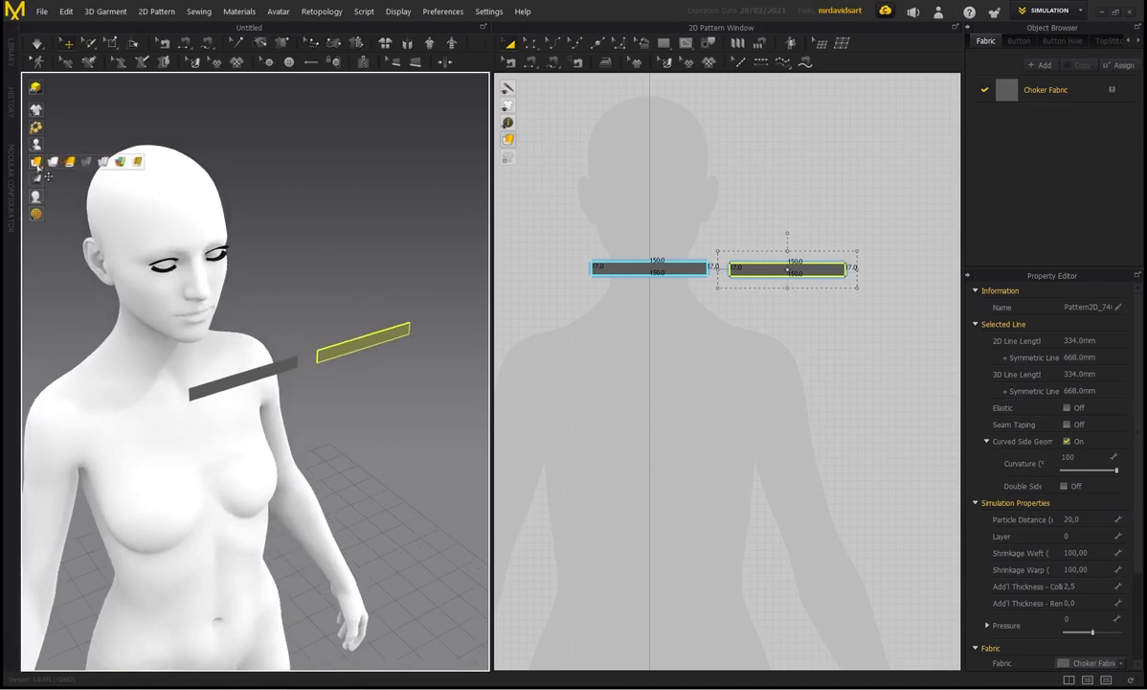
pyautogui.moveTo(421, 352); pyautogui.dragTo(299, 328, button='right')
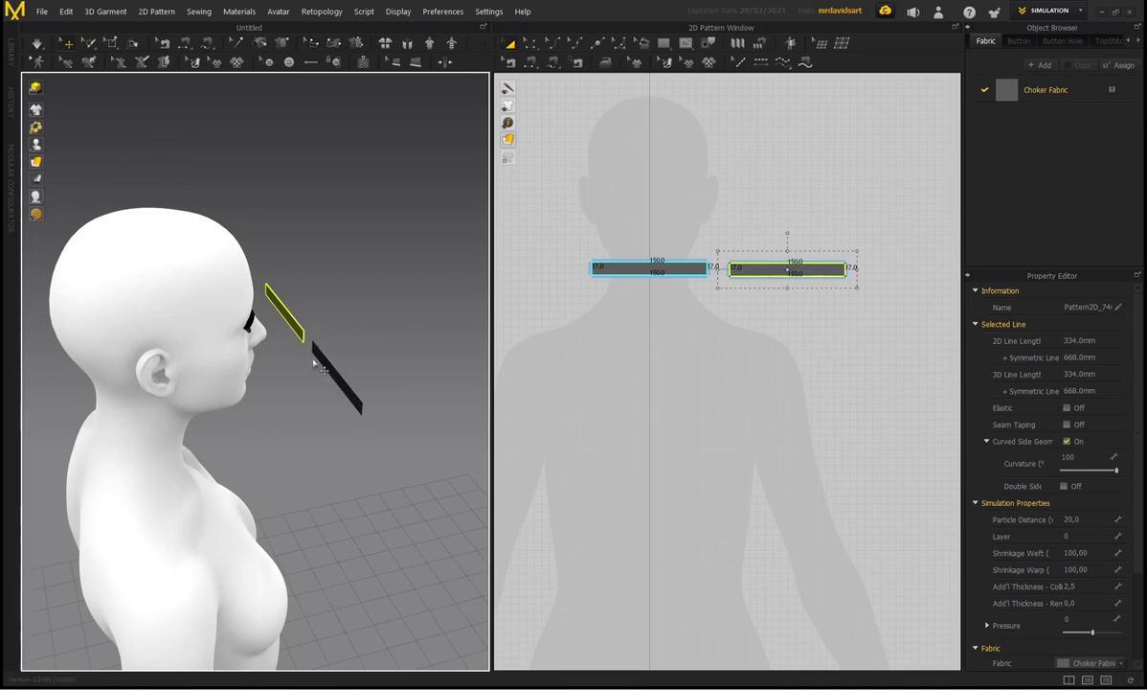
pyautogui.moveTo(316, 379); pyautogui.dragTo(305, 349, button='right')
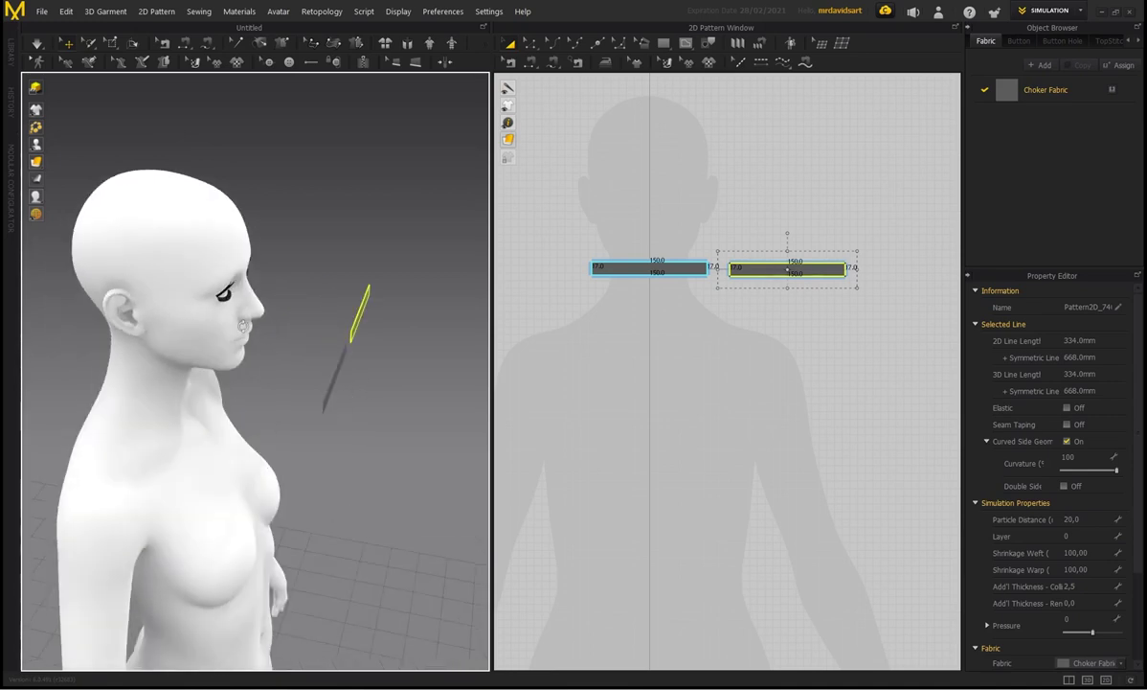
pyautogui.moveTo(330, 308); pyautogui.dragTo(264, 264, button='right')
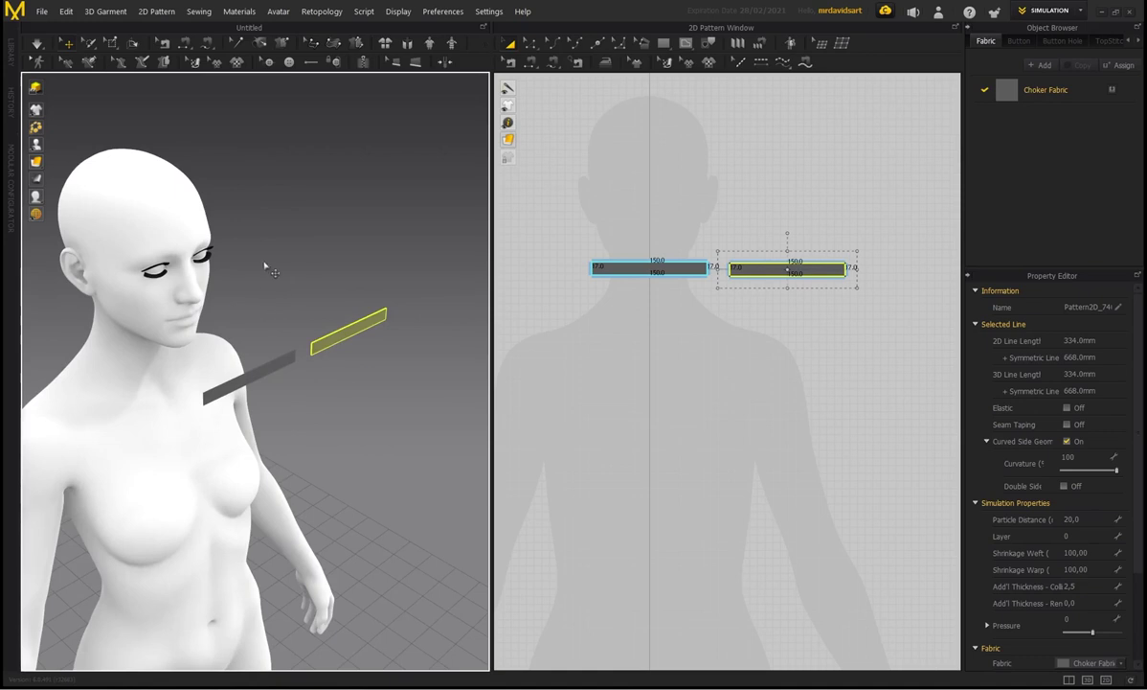
pyautogui.click(347, 338)
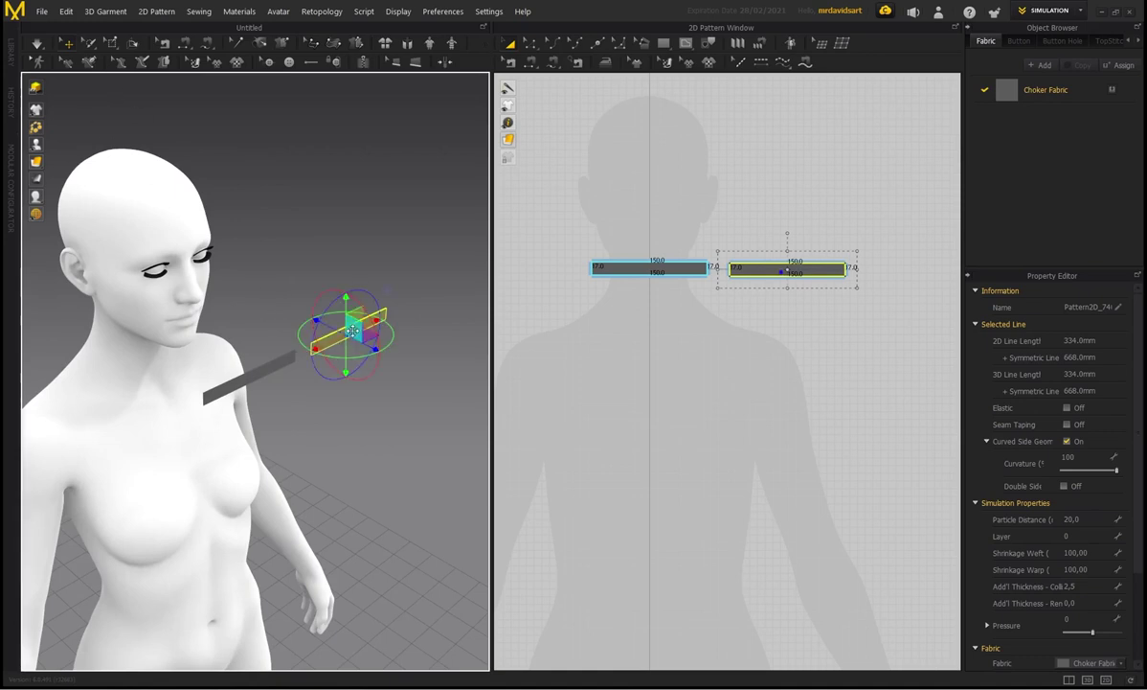
pyautogui.moveTo(361, 342); pyautogui.dragTo(251, 289)
pyautogui.moveTo(236, 349); pyautogui.dragTo(142, 346, button='right')
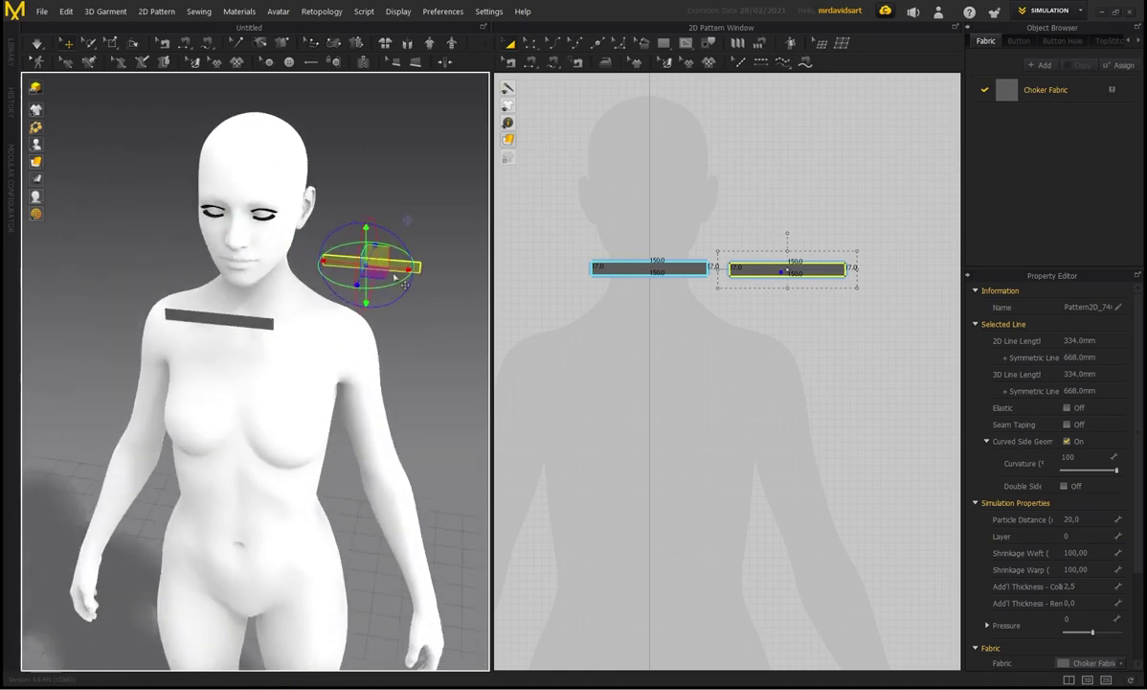
pyautogui.moveTo(326, 260); pyautogui.dragTo(227, 251)
pyautogui.moveTo(84, 359); pyautogui.dragTo(184, 355, button='right')
pyautogui.moveTo(181, 350); pyautogui.dragTo(202, 378, button='middle')
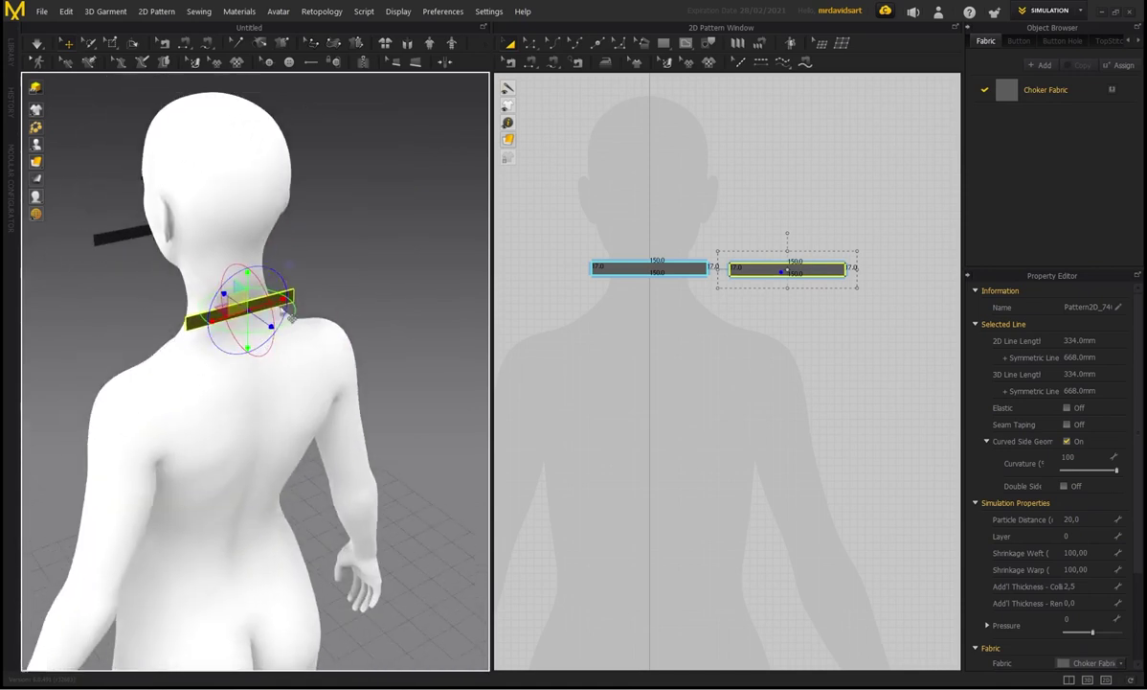
pyautogui.moveTo(272, 298); pyautogui.dragTo(290, 302)
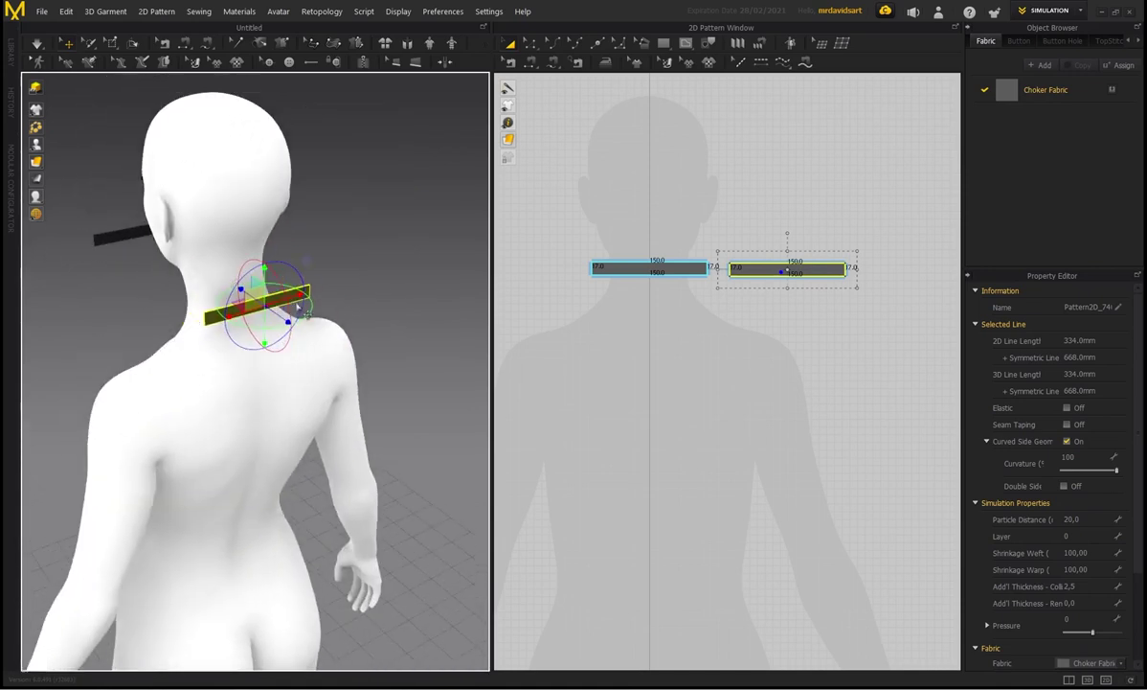
# - Flip the back strip so that its outer face points away from the neck
pyautogui.rightClick(215, 320)
pyautogui.click(254, 321)
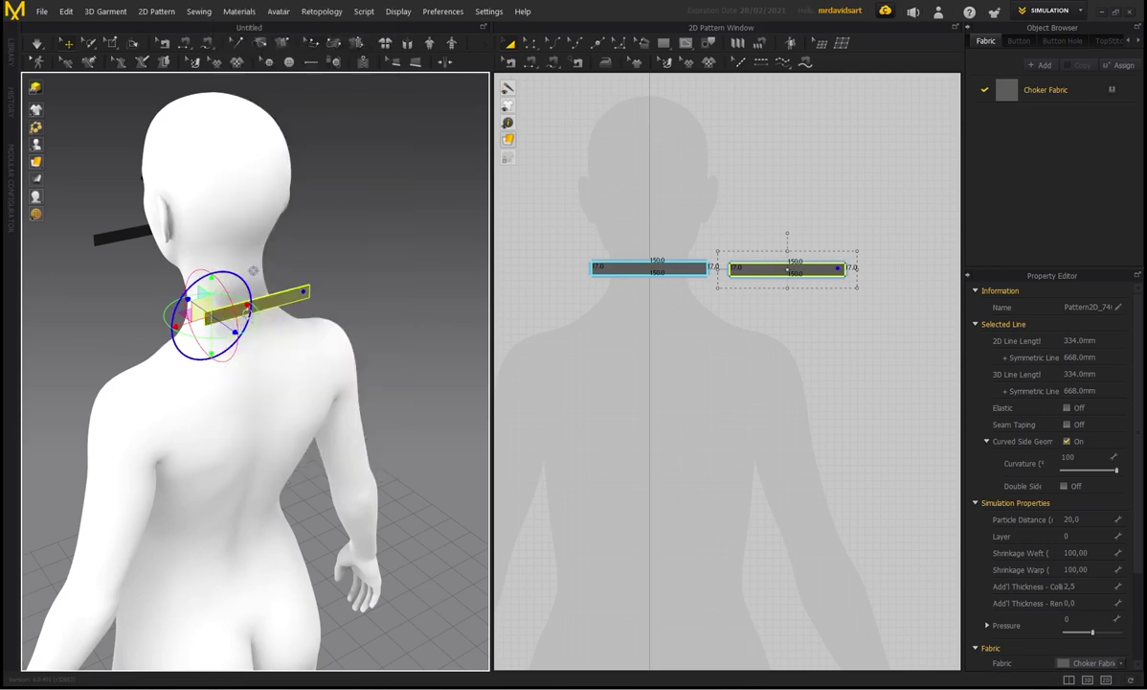
pyautogui.moveTo(189, 238); pyautogui.dragTo(369, 235, button='right')
pyautogui.scroll(-2, 272, 233)
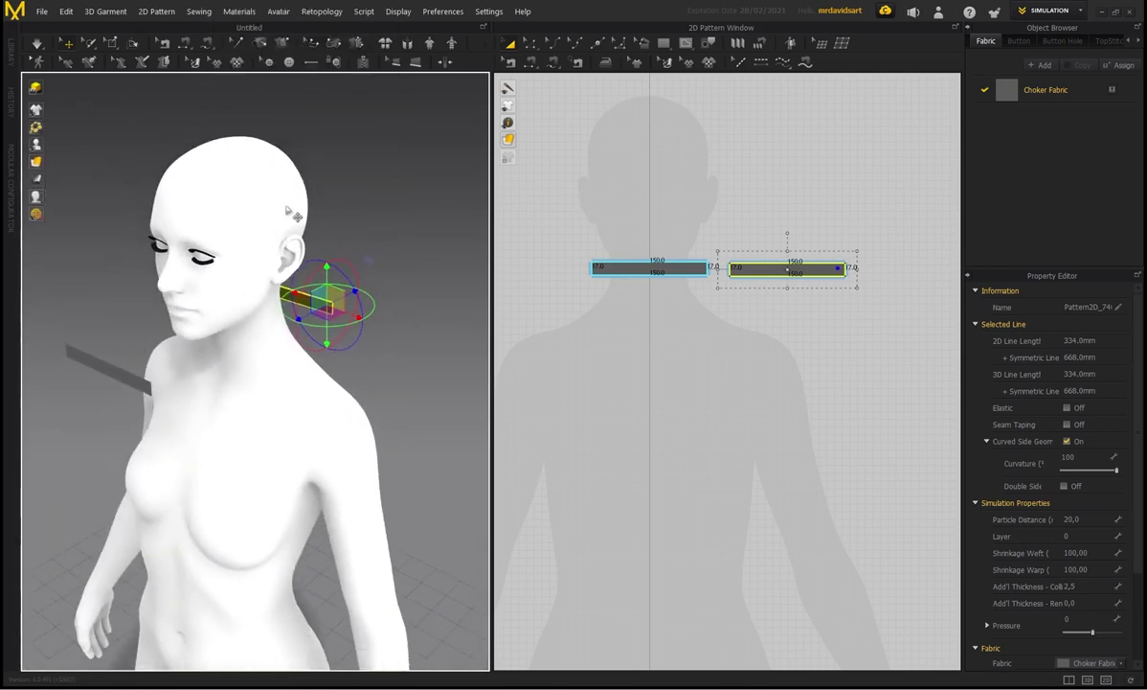
# - Move the front choker strip closer to the avatar's throat and deselect it
pyautogui.click(113, 362)
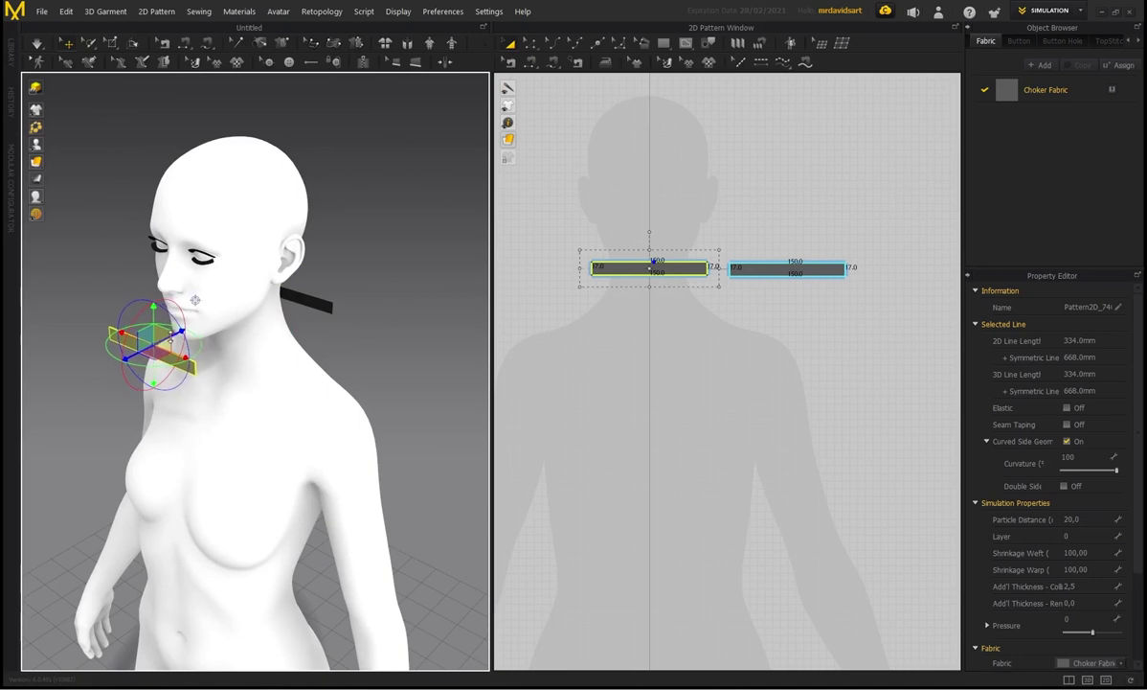
pyautogui.click(359, 276)
pyautogui.moveTo(353, 276); pyautogui.dragTo(294, 305, button='right')
pyautogui.scroll(1, 294, 305)
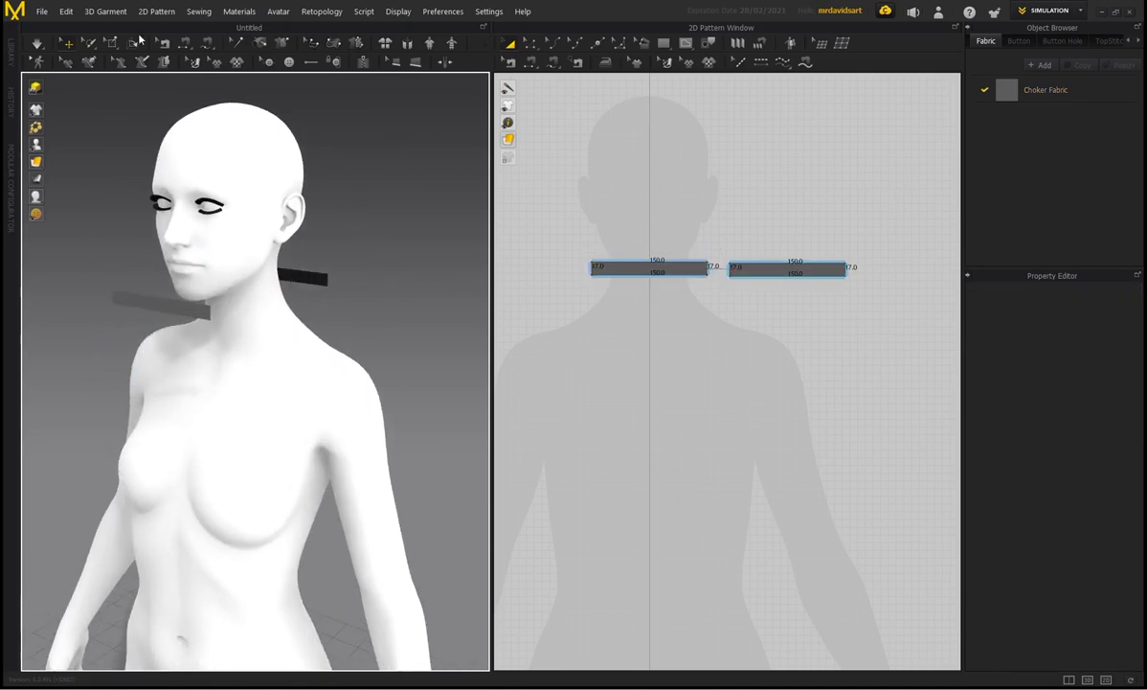
# - Sew the matching short ends of the front and back strips together on both sides of the neck
pyautogui.click(188, 45)
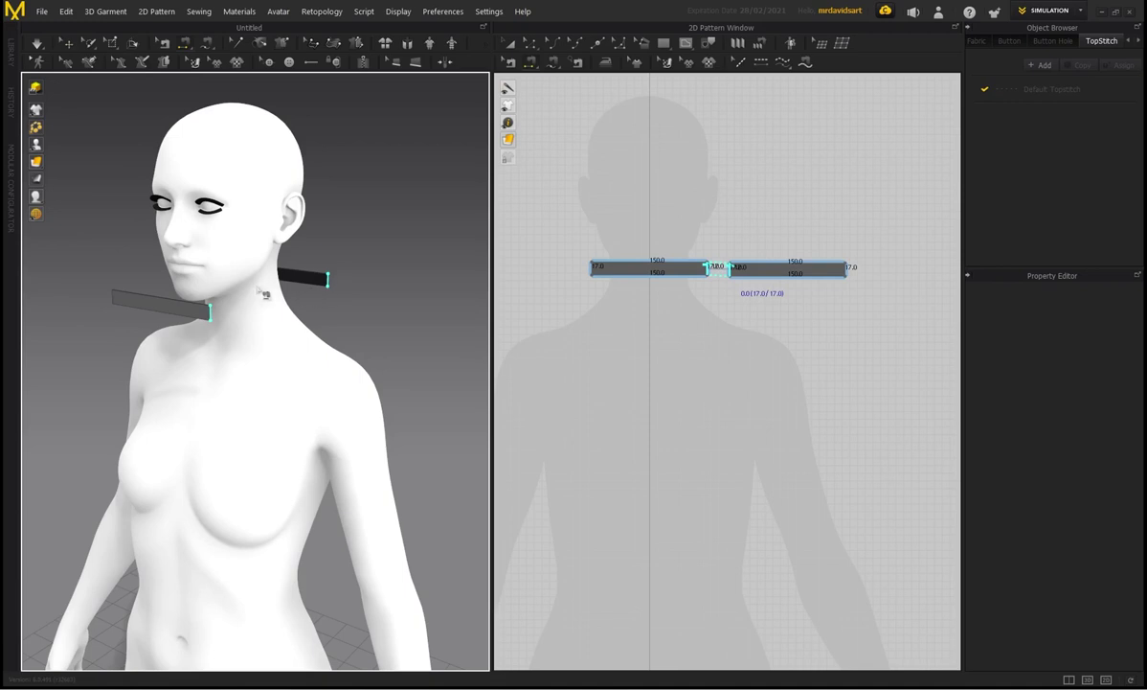
pyautogui.click(313, 288)
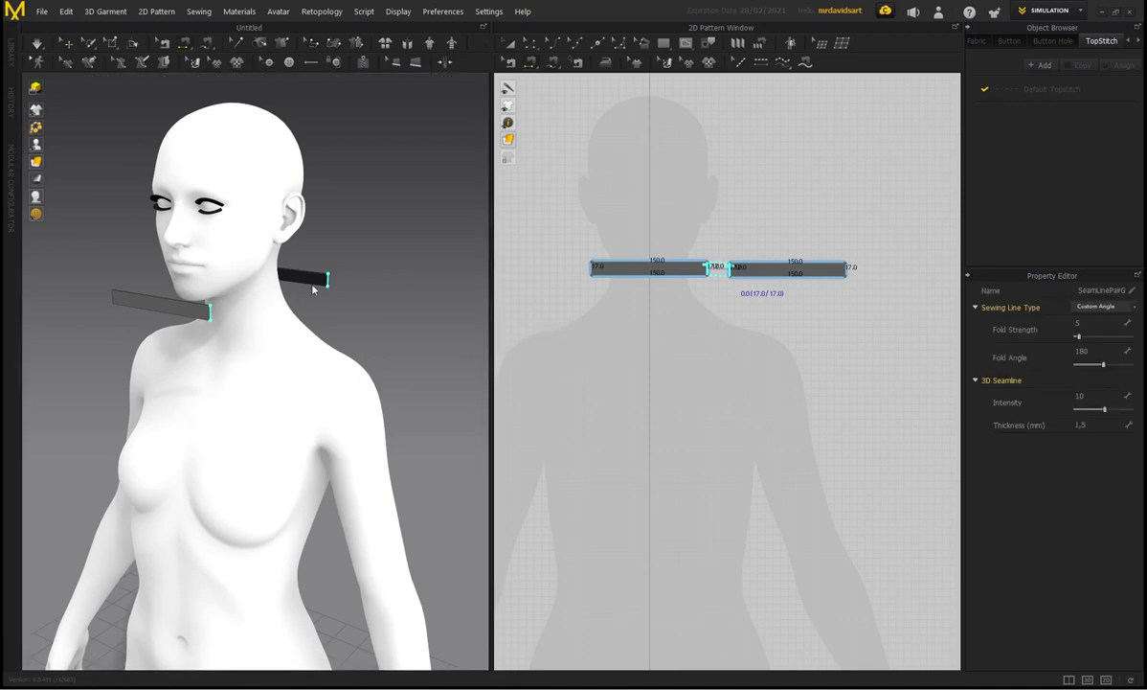
pyautogui.click(315, 280)
pyautogui.moveTo(110, 218); pyautogui.dragTo(278, 251, button='right')
pyautogui.click(282, 355)
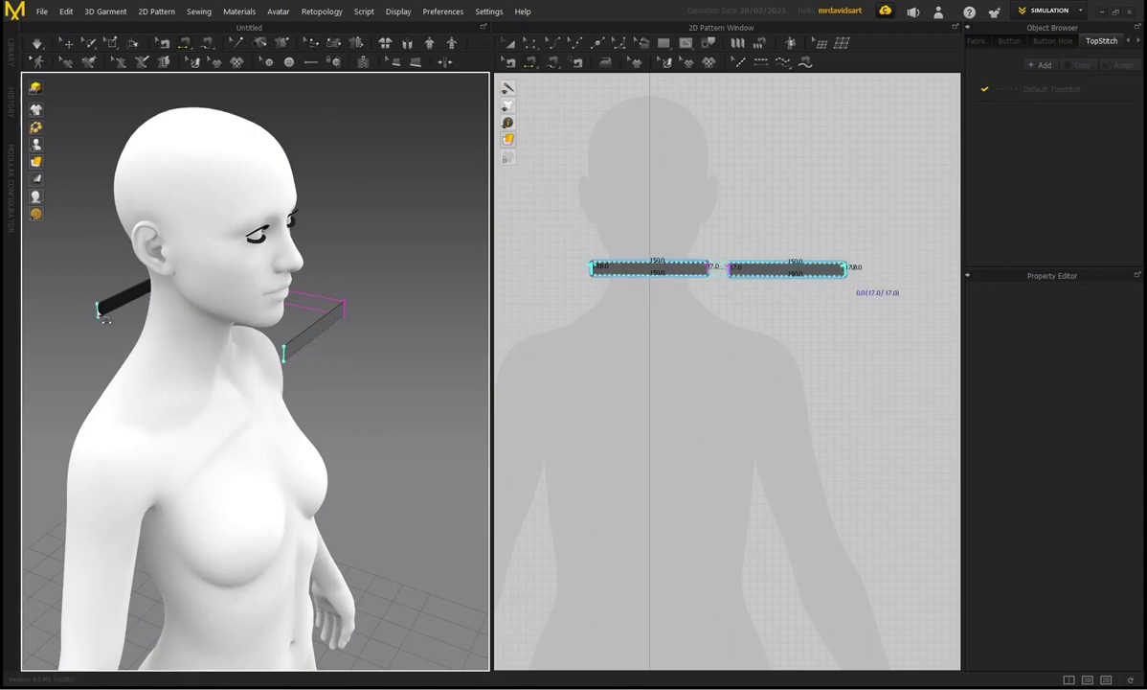
pyautogui.click(99, 311)
pyautogui.scroll(-2, 350, 230)
pyautogui.moveTo(364, 220); pyautogui.dragTo(343, 234, button='right')
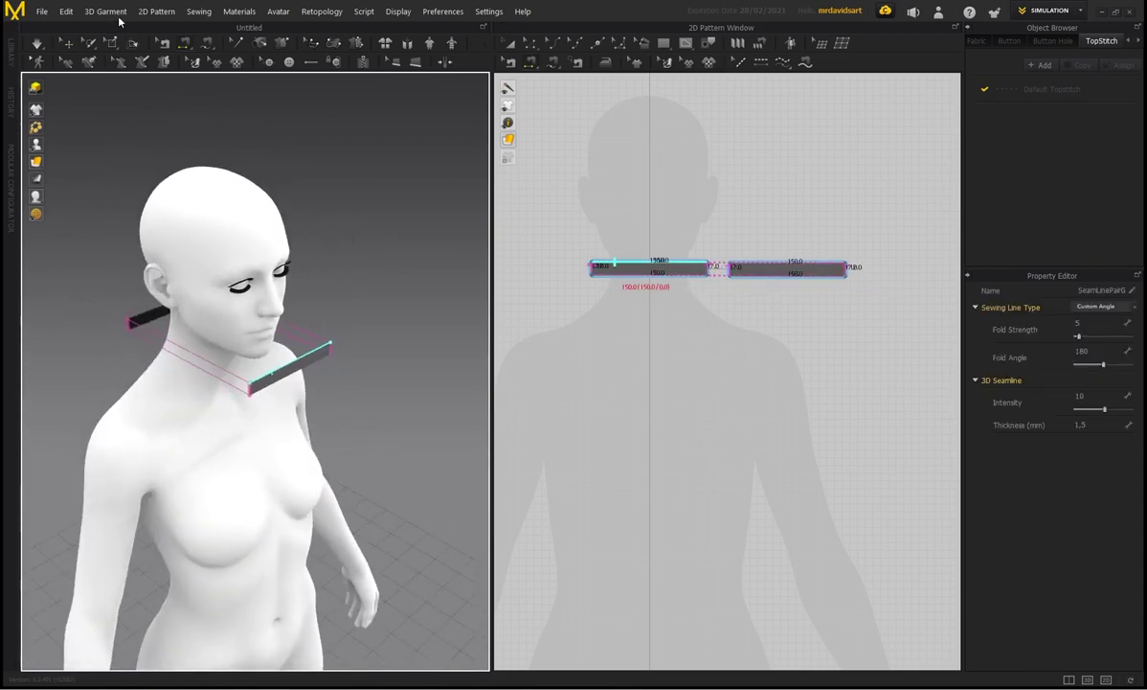
# - Select both choker strips and rotate them together about the vertical axis so that they sit at the sides of the neck
pyautogui.click(513, 45)
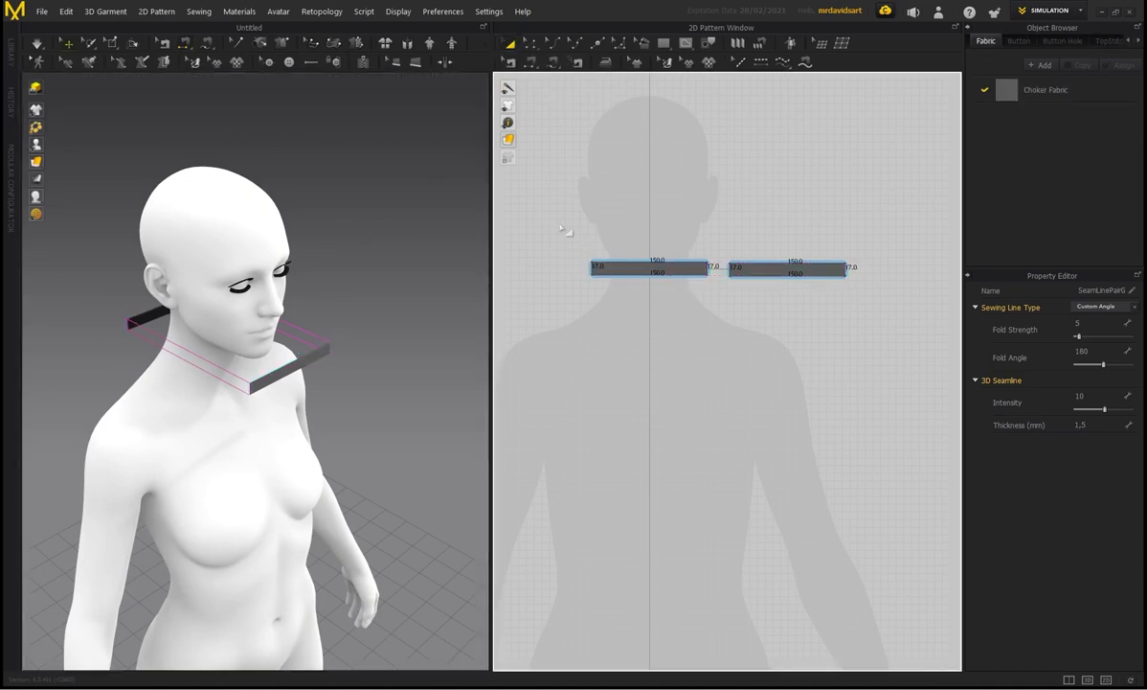
pyautogui.moveTo(568, 230); pyautogui.dragTo(627, 255)
pyautogui.moveTo(859, 323); pyautogui.dragTo(860, 324)
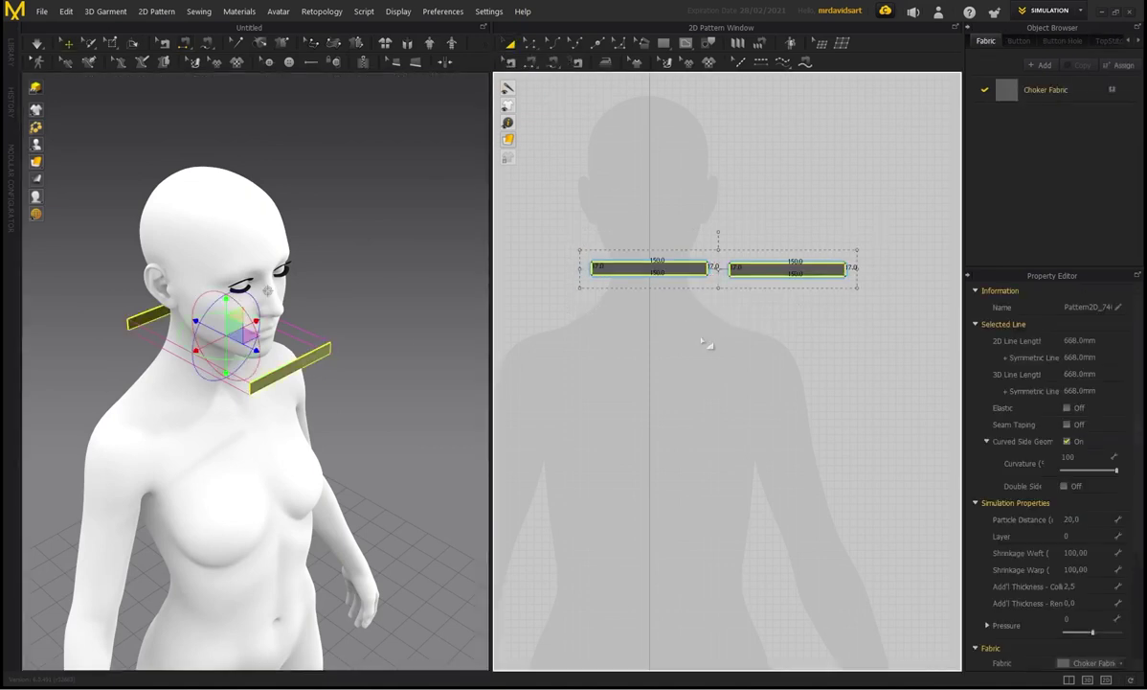
pyautogui.moveTo(276, 296); pyautogui.dragTo(319, 292, button='middle')
pyautogui.moveTo(319, 304); pyautogui.dragTo(295, 350, button='right')
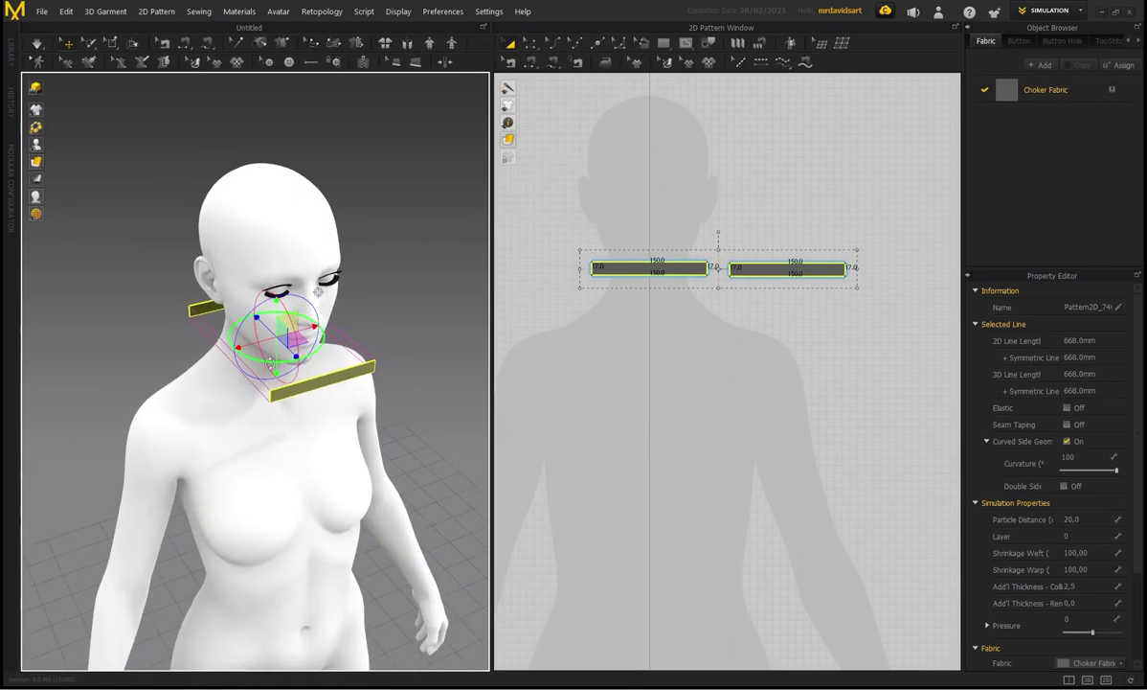
pyautogui.moveTo(271, 362); pyautogui.dragTo(284, 377)
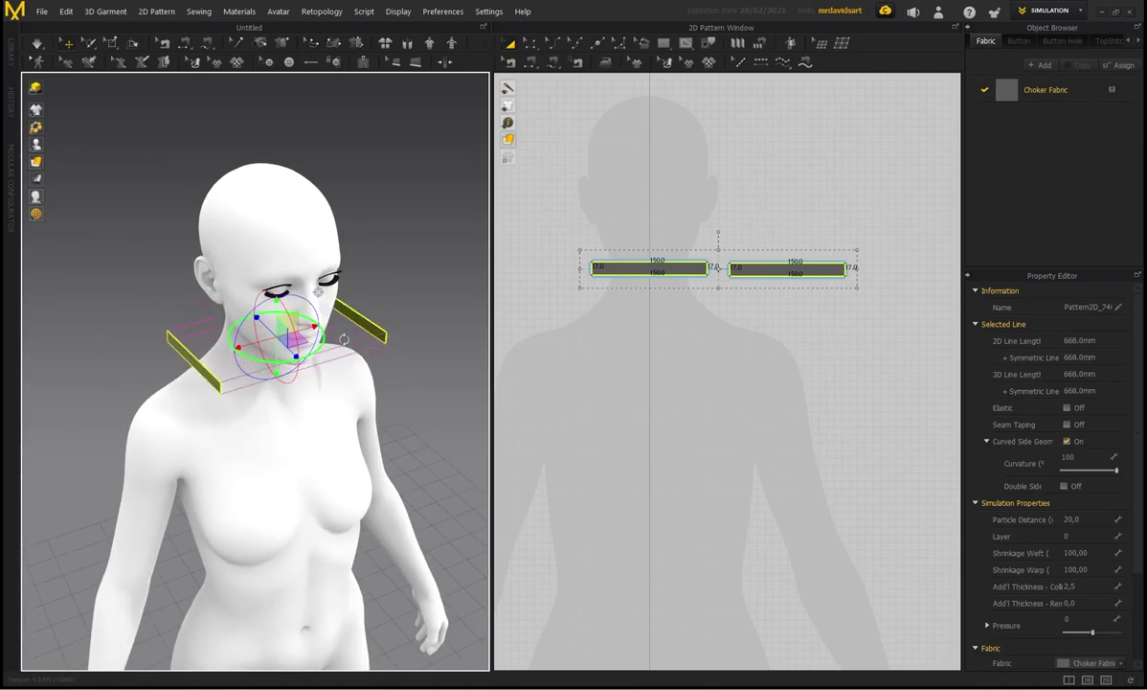
# - Run the simulation so the sewn strips close around the avatar's neck
pyautogui.moveTo(335, 383); pyautogui.dragTo(321, 369, button='right')
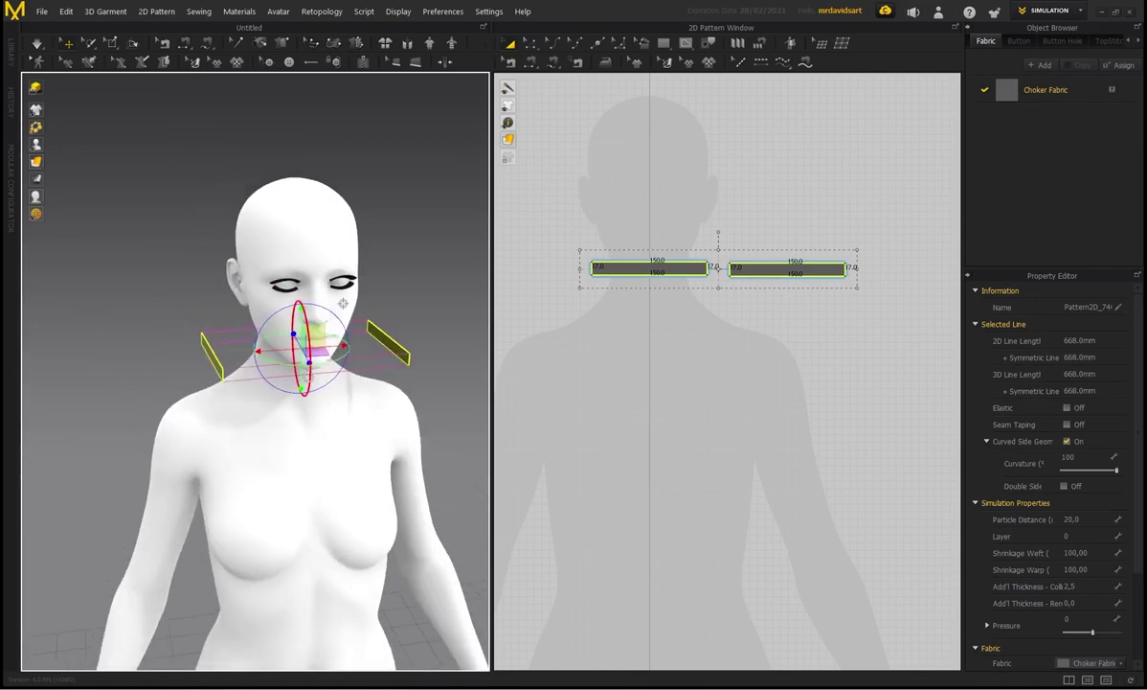
pyautogui.moveTo(314, 437); pyautogui.dragTo(276, 385, button='right')
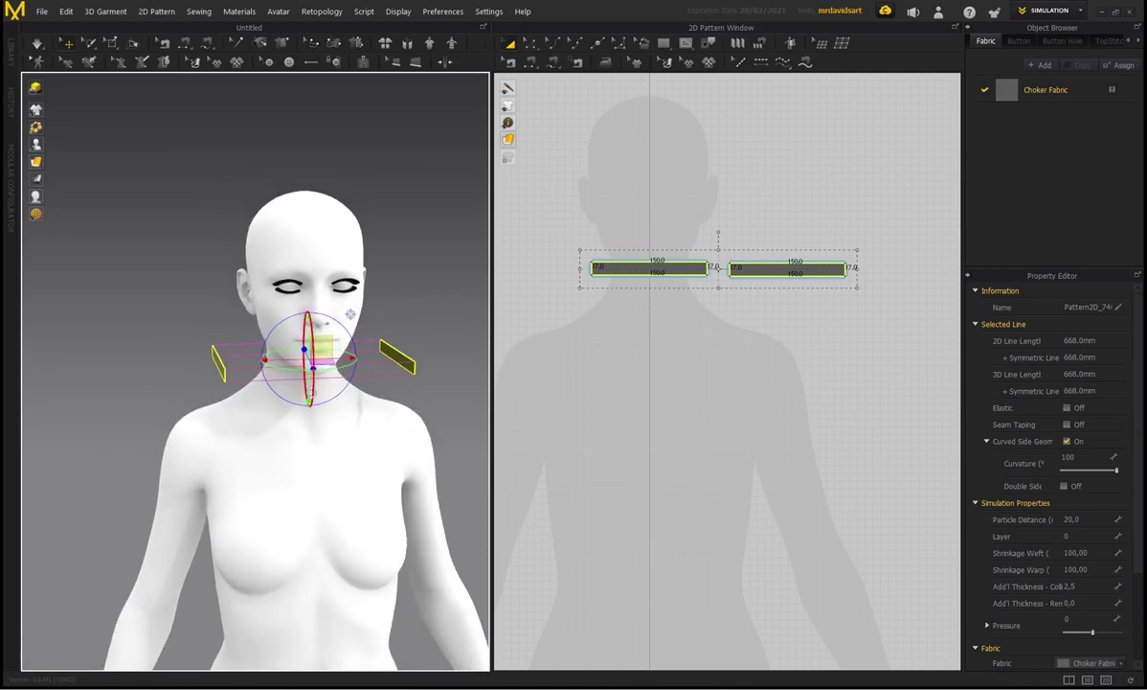
pyautogui.moveTo(228, 280); pyautogui.dragTo(273, 275, button='right')
pyautogui.scroll(2, 273, 280)
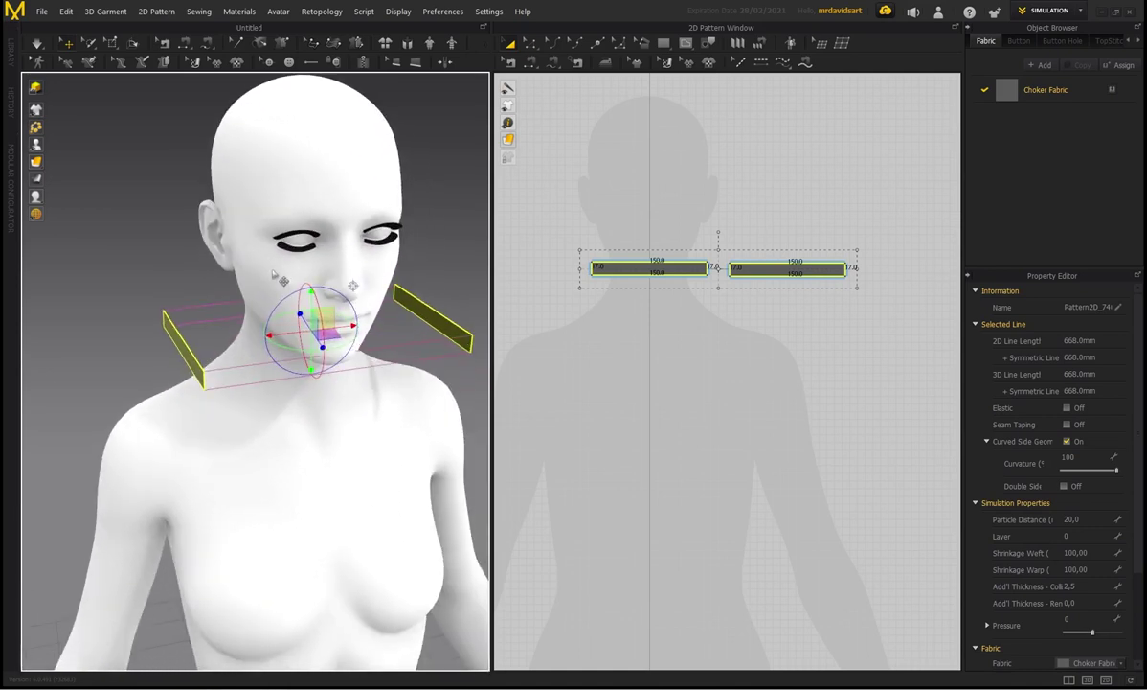
pyautogui.click(38, 45)
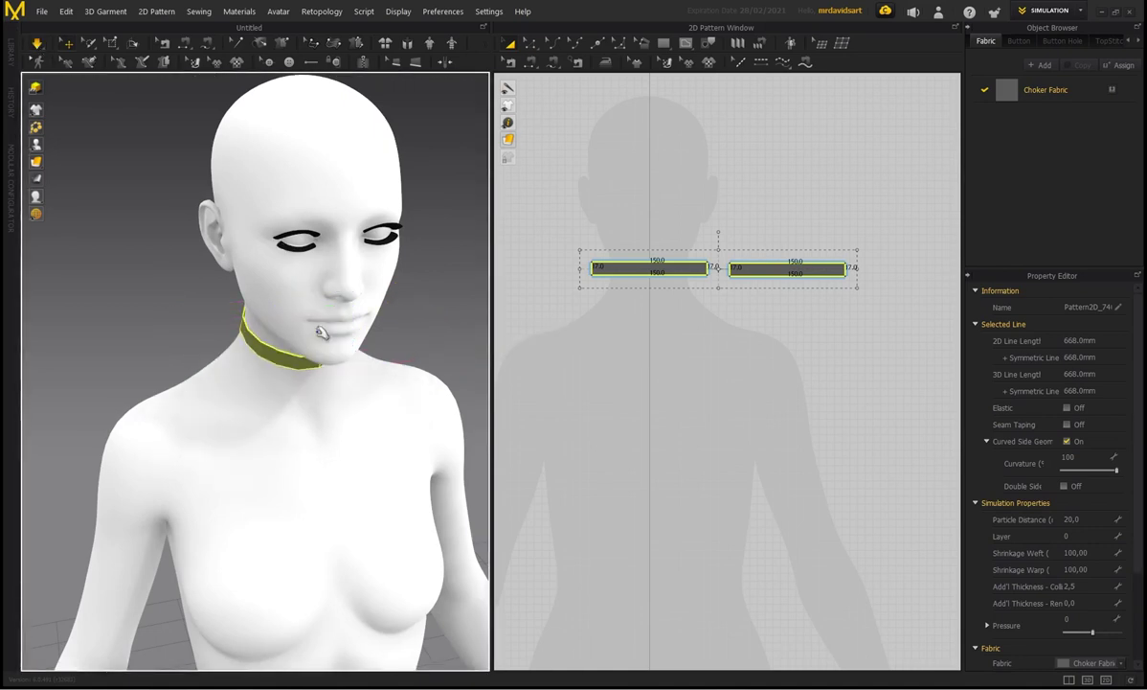
pyautogui.moveTo(384, 410); pyautogui.dragTo(387, 287, button='right')
# - Set the particle distance of both choker strips to 10 mm
pyautogui.click(605, 239)
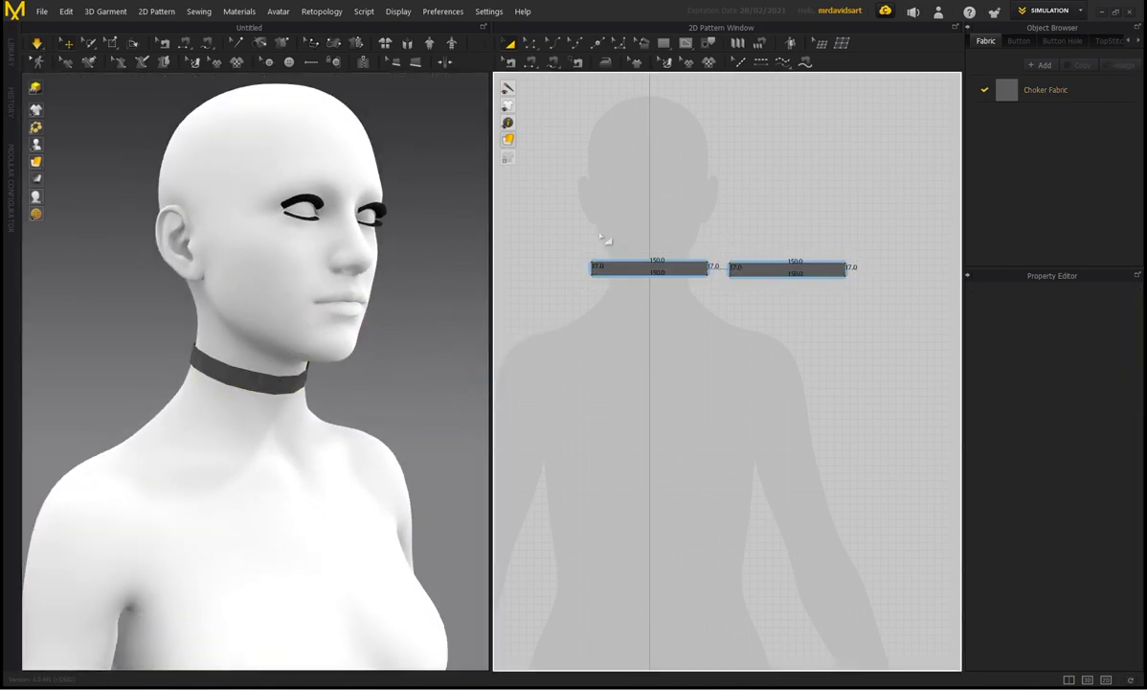
pyautogui.moveTo(779, 276); pyautogui.dragTo(837, 318)
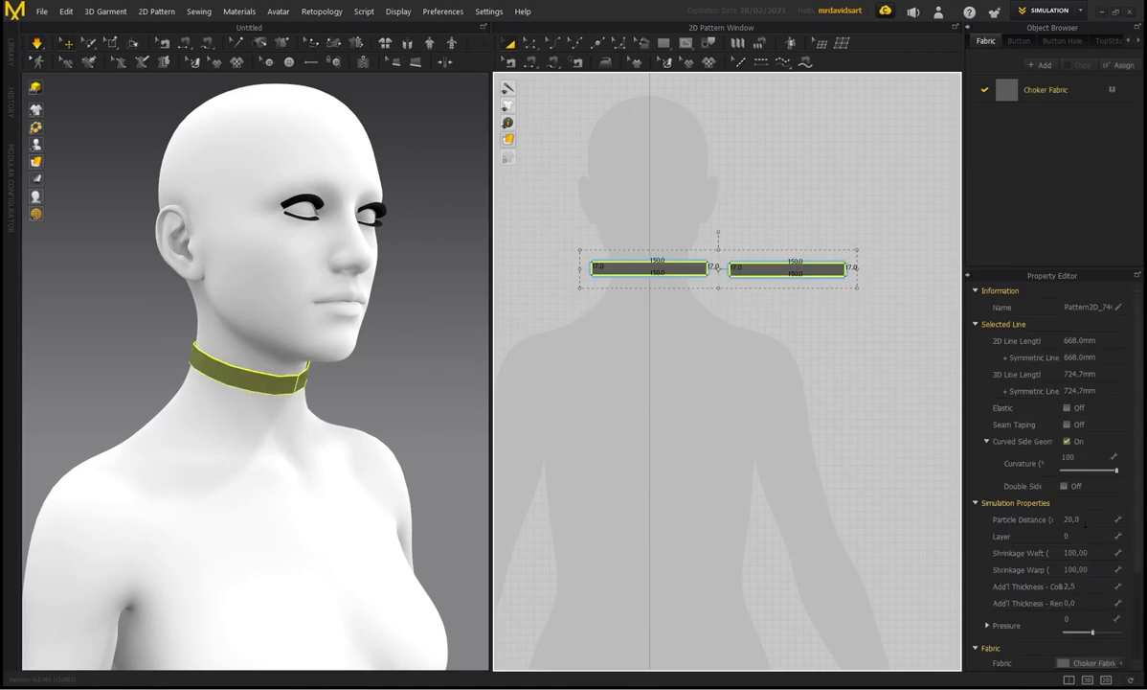
pyautogui.click(1083, 521)
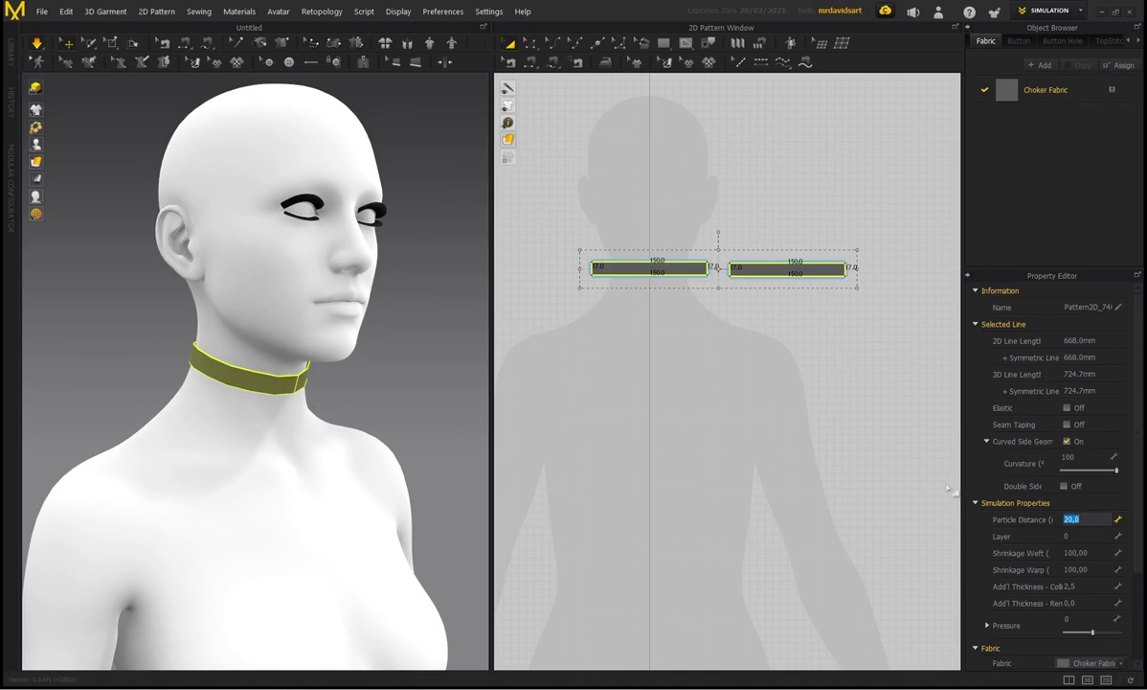
pyautogui.write('10')
pyautogui.click(369, 389)
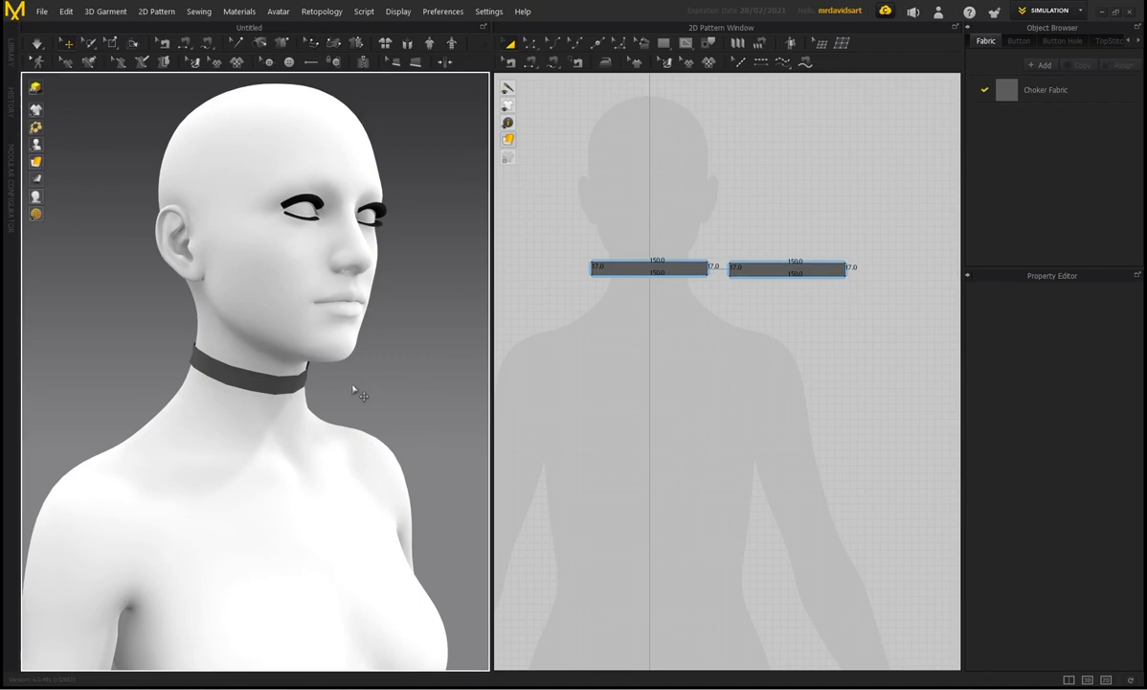
# - Simulate the choker again with the finer mesh
pyautogui.scroll(2, 350, 382)
pyautogui.press('space')
pyautogui.moveTo(357, 365); pyautogui.dragTo(269, 392, button='right')
pyautogui.scroll(2, 270, 392)
pyautogui.scroll(-5, 426, 397)
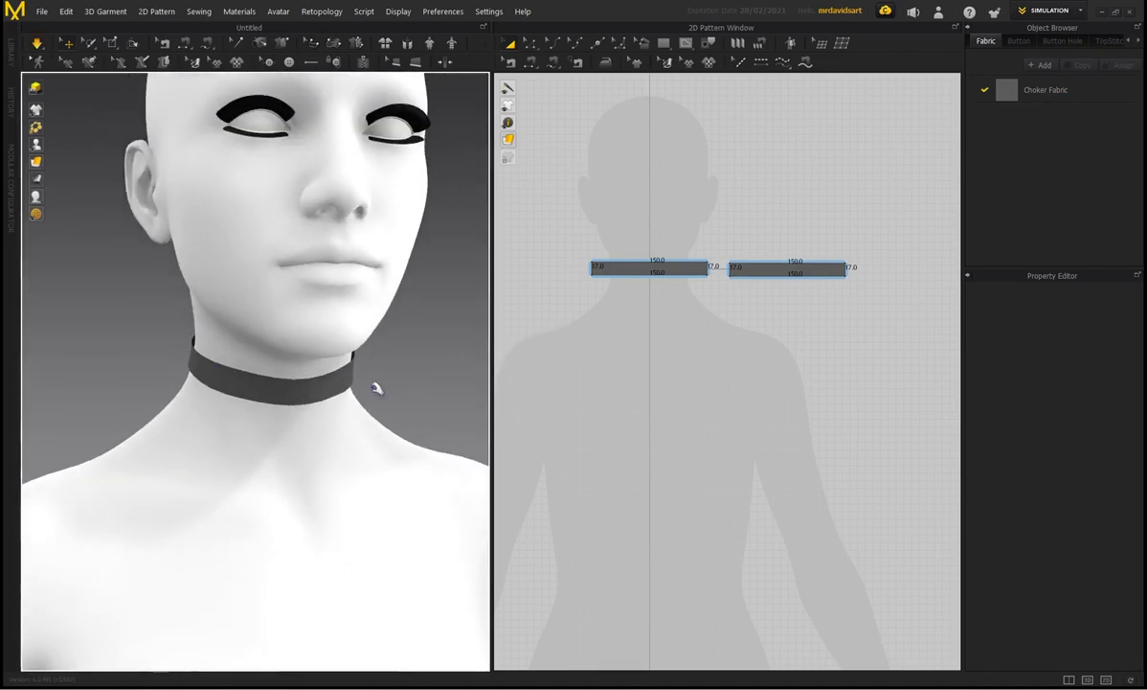
# - Pull the choker around the neck during the simulation to centre its front seam under the chin
pyautogui.click(277, 396)
pyautogui.moveTo(275, 393)
pyautogui.mouseDown()
pyautogui.moveTo(300, 392)
pyautogui.moveTo(234, 394)
pyautogui.moveTo(266, 395)
pyautogui.mouseUp()
pyautogui.click(301, 393)
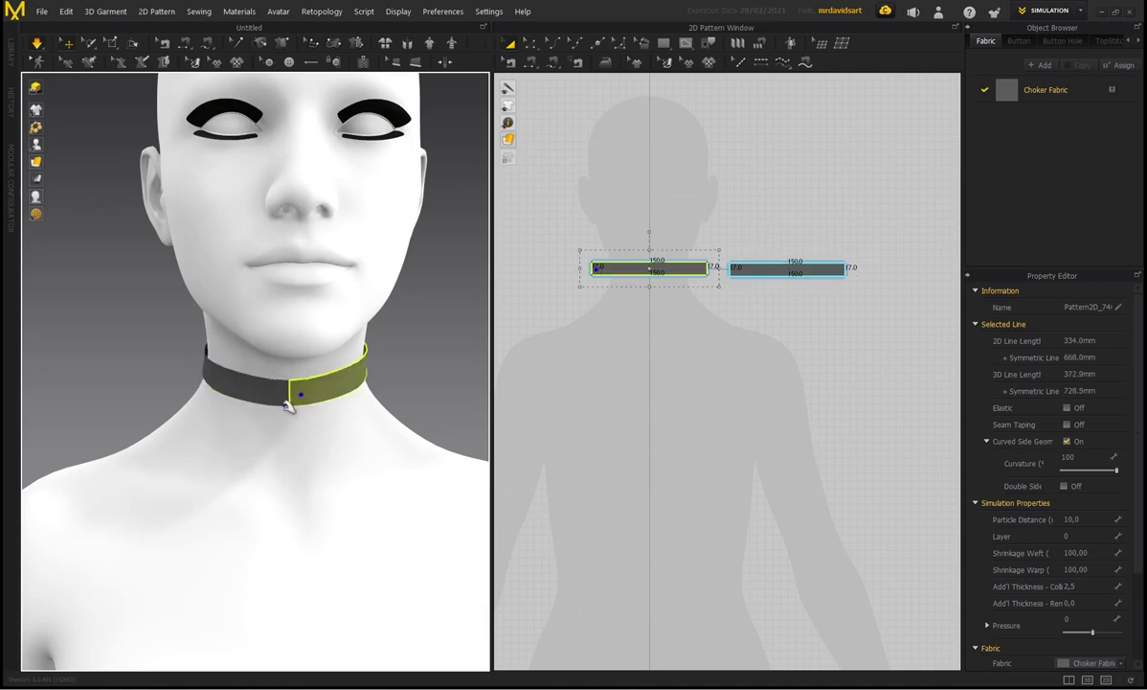
# - Examine the choker's fit around the neck from several angles and show the scene's object list
pyautogui.moveTo(396, 377); pyautogui.dragTo(336, 334, button='right')
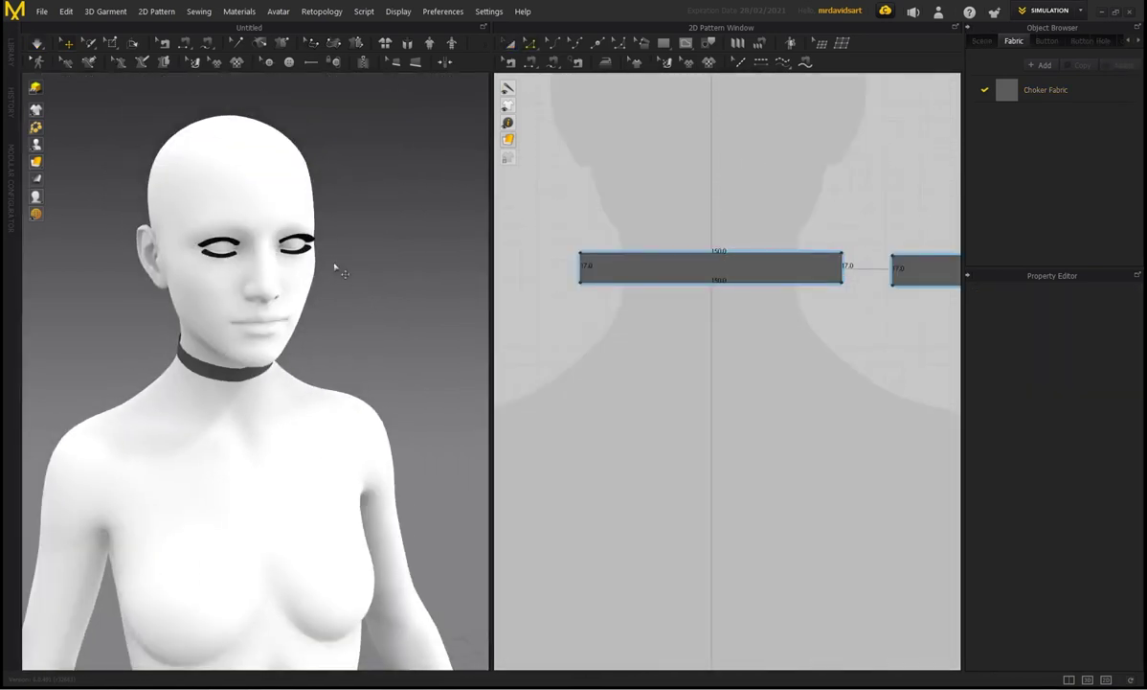
pyautogui.moveTo(326, 290); pyautogui.dragTo(263, 323, button='right')
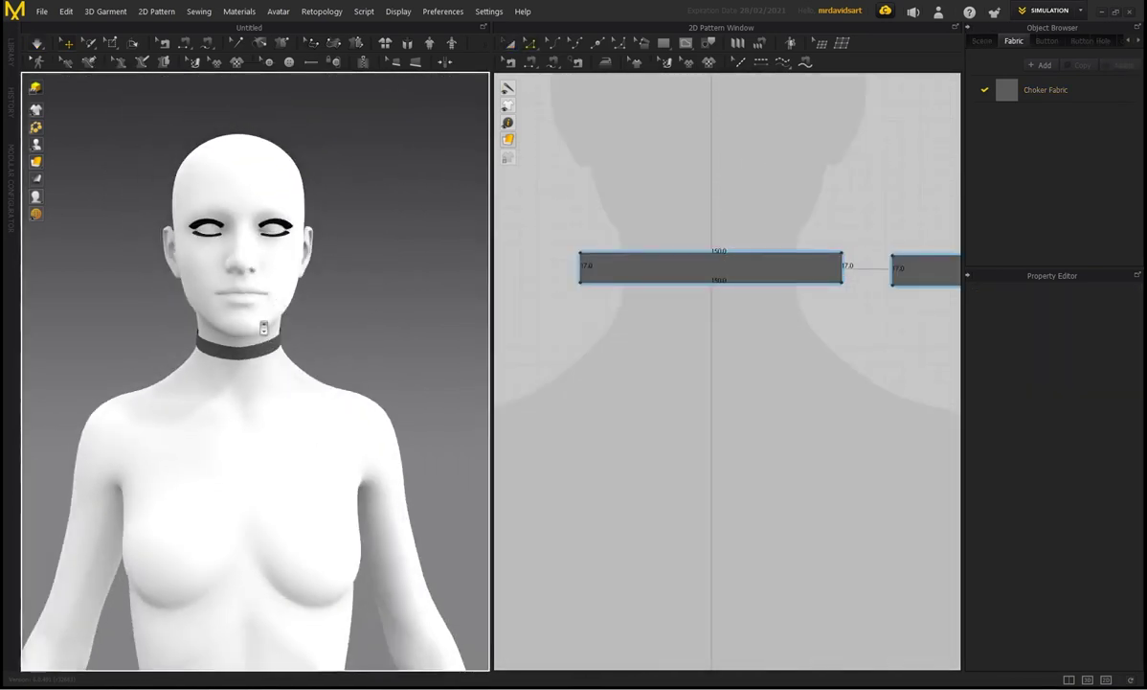
pyautogui.scroll(3, 258, 325)
pyautogui.moveTo(88, 314); pyautogui.dragTo(138, 300, button='right')
pyautogui.scroll(2, 164, 335)
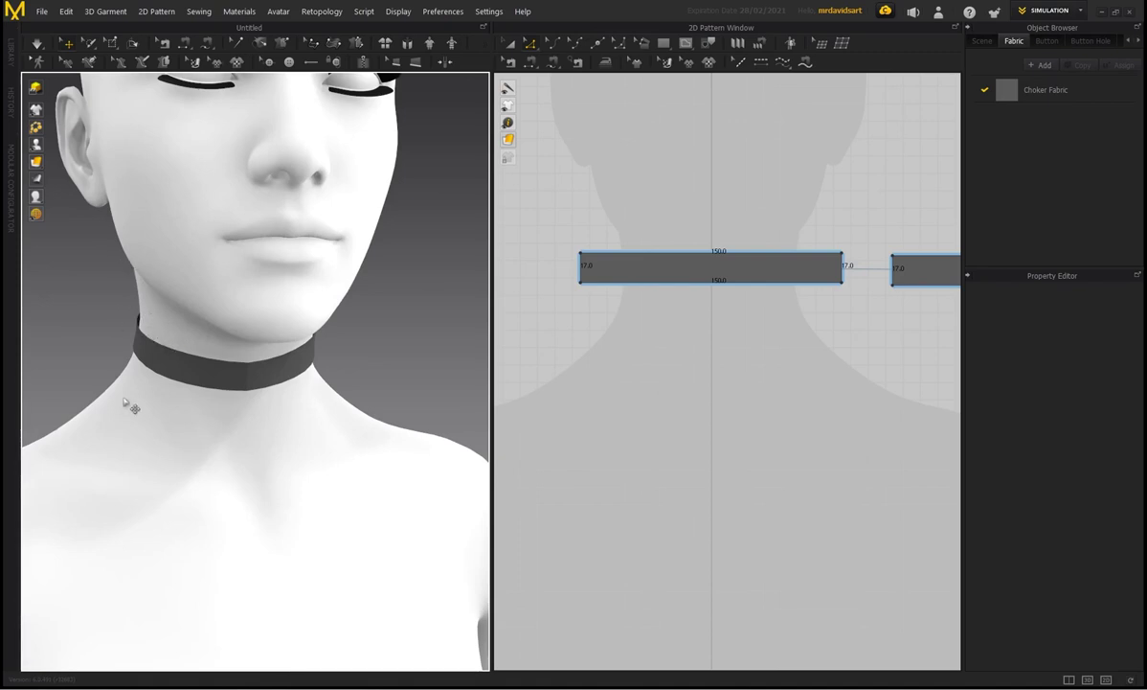
pyautogui.click(993, 43)
pyautogui.scroll(-3, 406, 232)
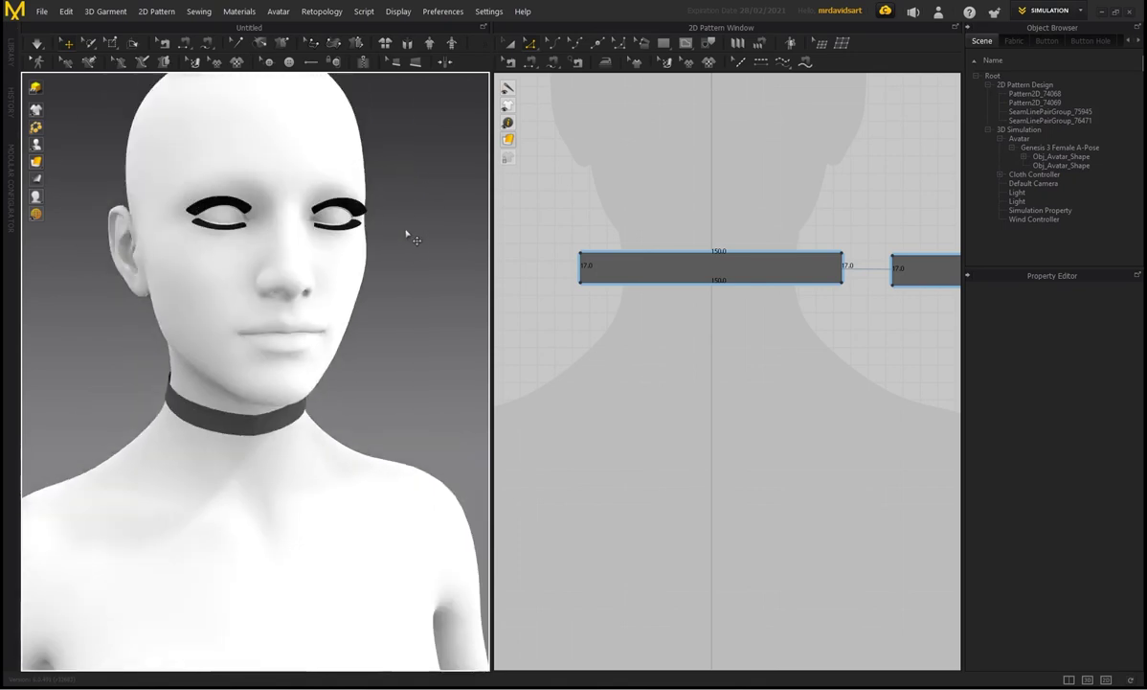
pyautogui.click(286, 192)
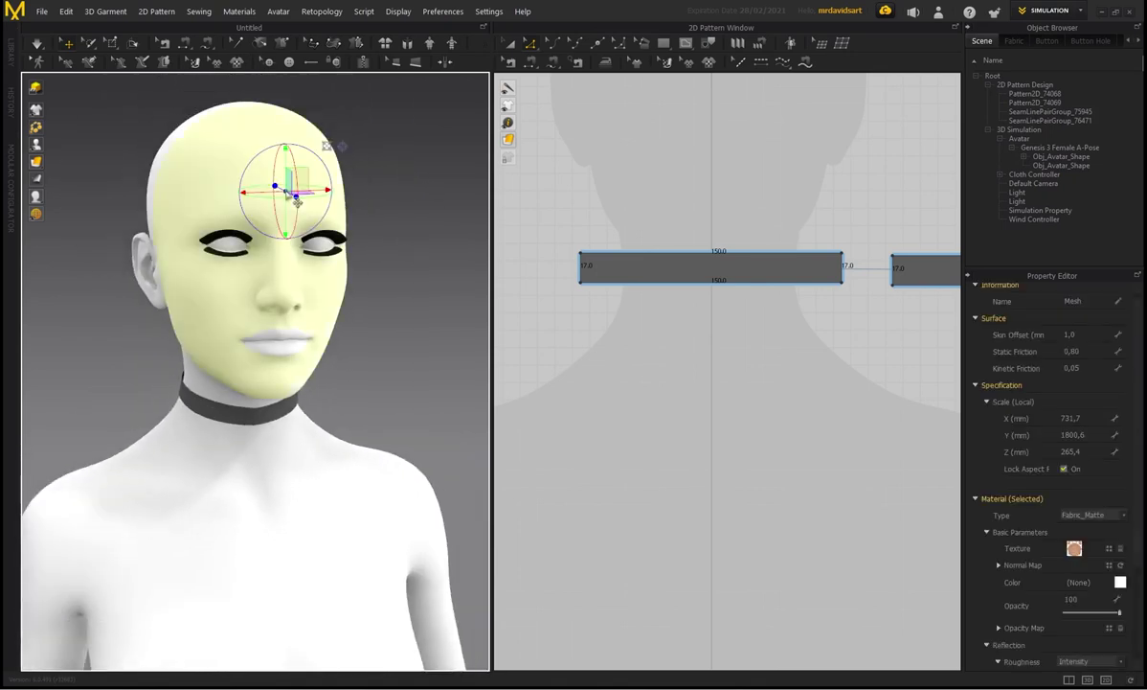
pyautogui.rightClick(219, 198)
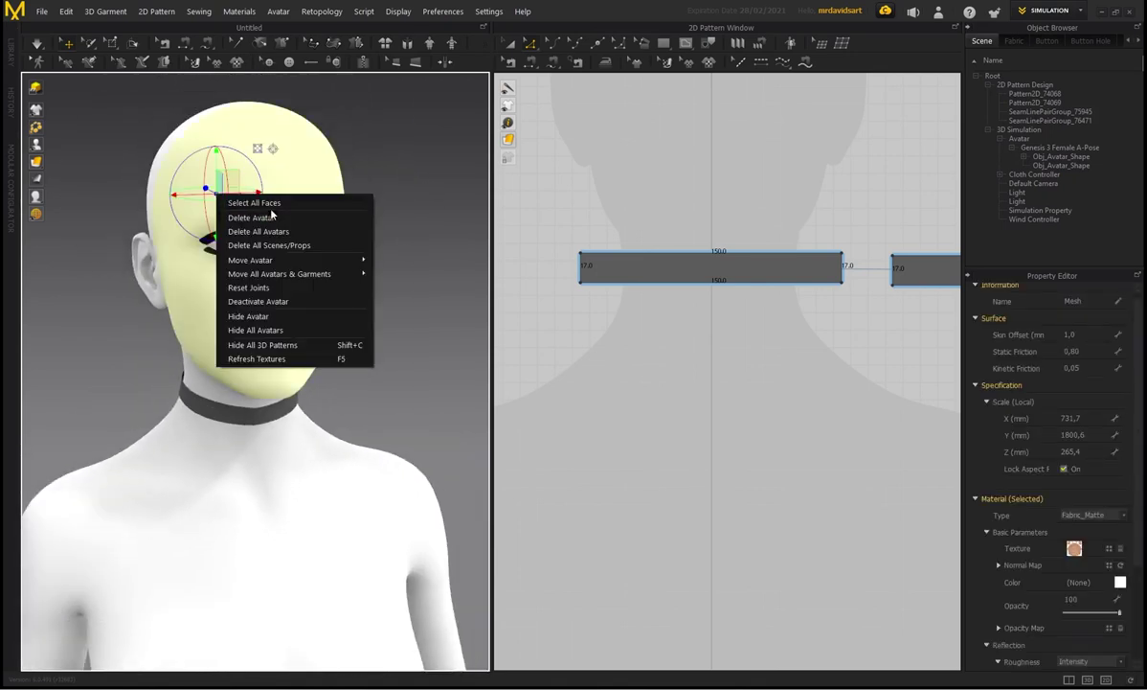
pyautogui.click(265, 204)
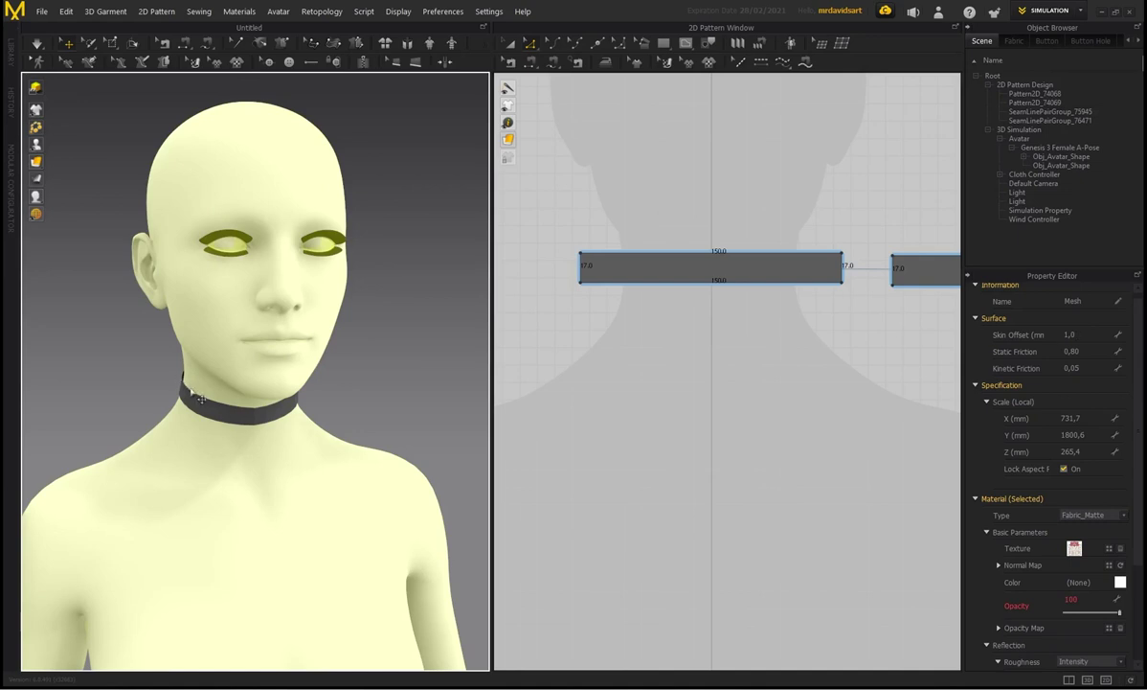
pyautogui.moveTo(371, 337); pyautogui.dragTo(354, 373, button='right')
pyautogui.click(353, 382)
pyautogui.moveTo(354, 383); pyautogui.dragTo(333, 346, button='middle')
pyautogui.moveTo(333, 346); pyautogui.dragTo(364, 349, button='right')
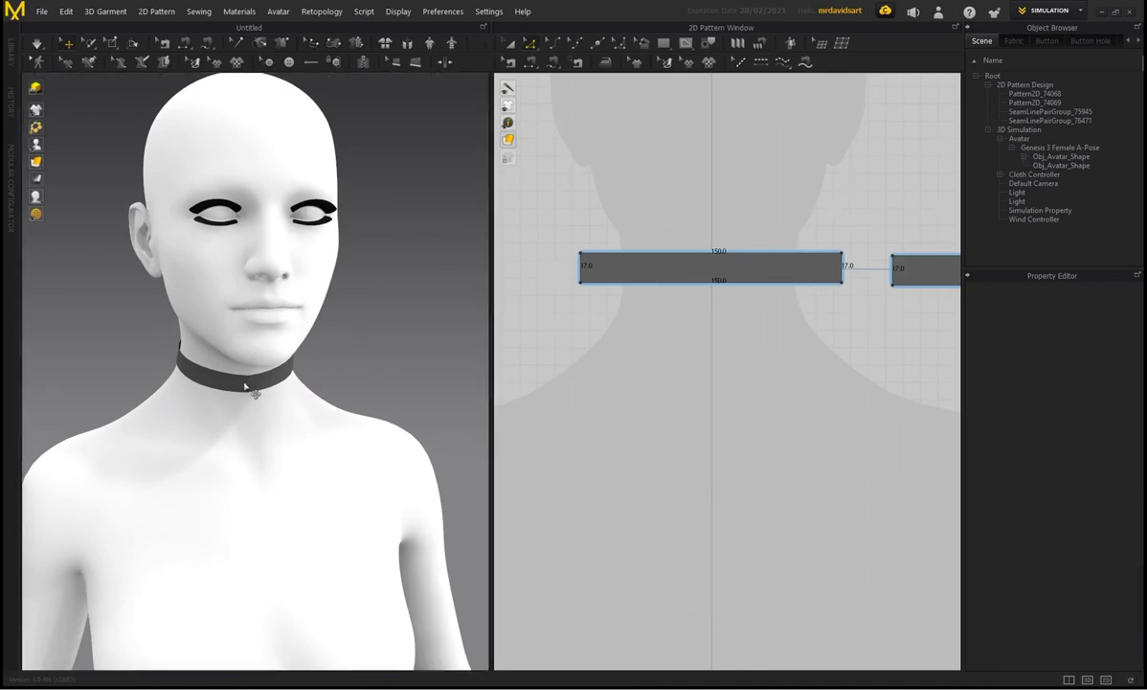
# - Offset the choker strip's end edge at the back of the neck as one internal line at a 3 mm distance
pyautogui.moveTo(220, 377); pyautogui.dragTo(349, 371, button='right')
pyautogui.moveTo(173, 313); pyautogui.dragTo(269, 379, button='right')
pyautogui.scroll(4, 228, 392)
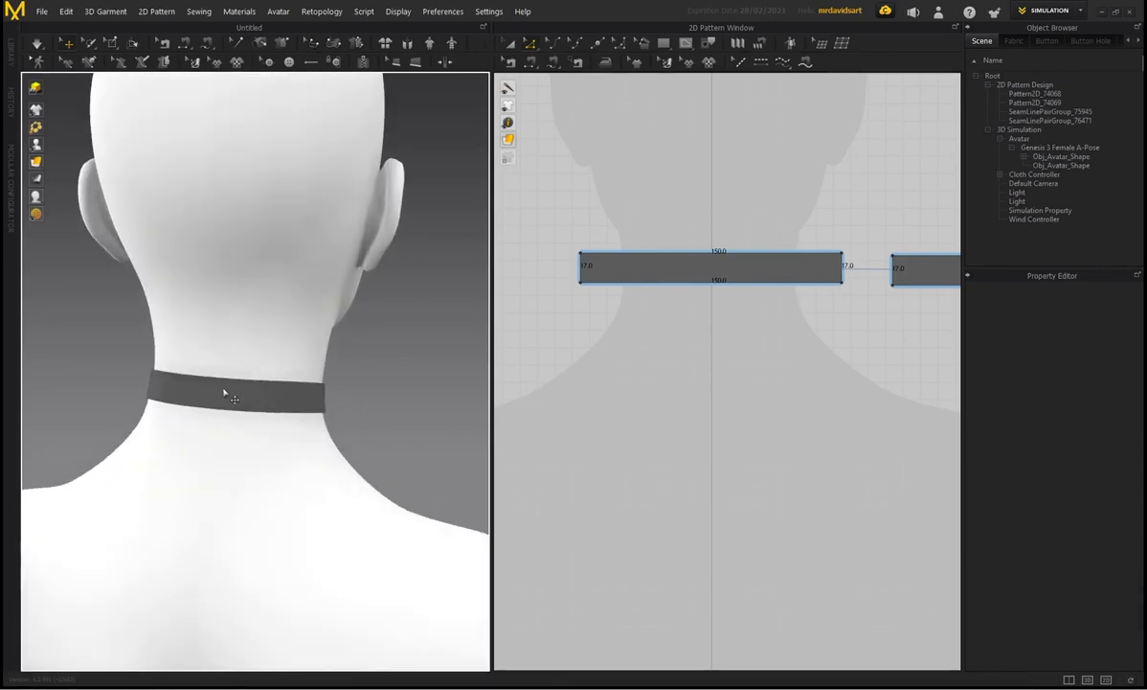
pyautogui.click(289, 390)
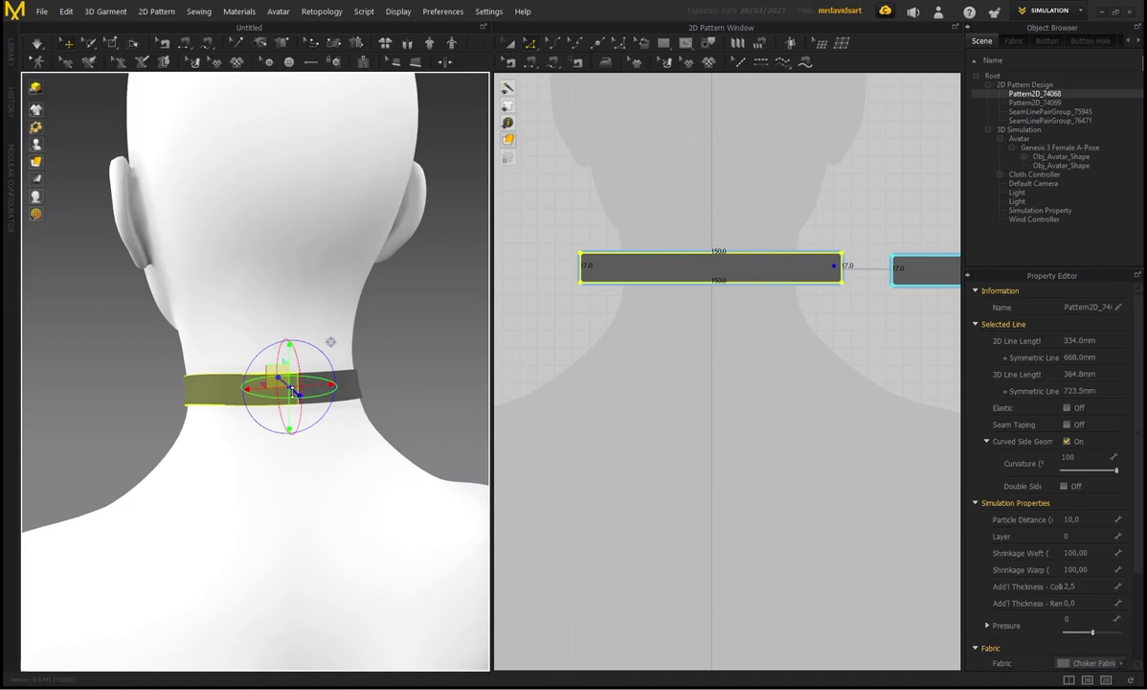
pyautogui.scroll(3, 720, 325)
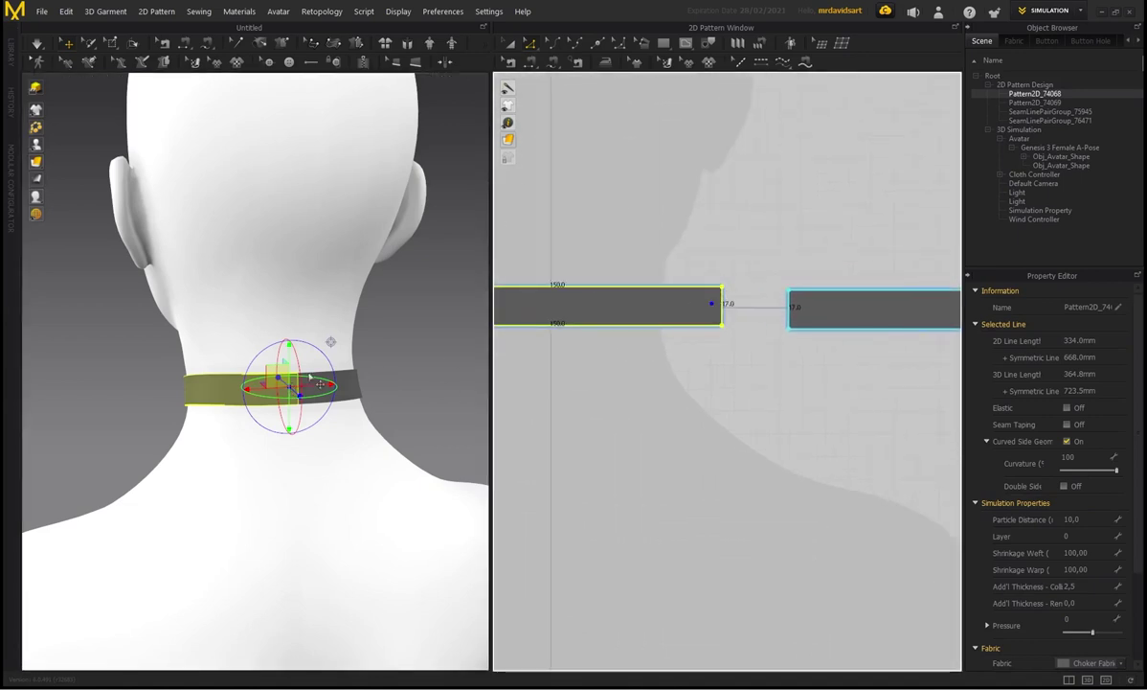
pyautogui.click(722, 368)
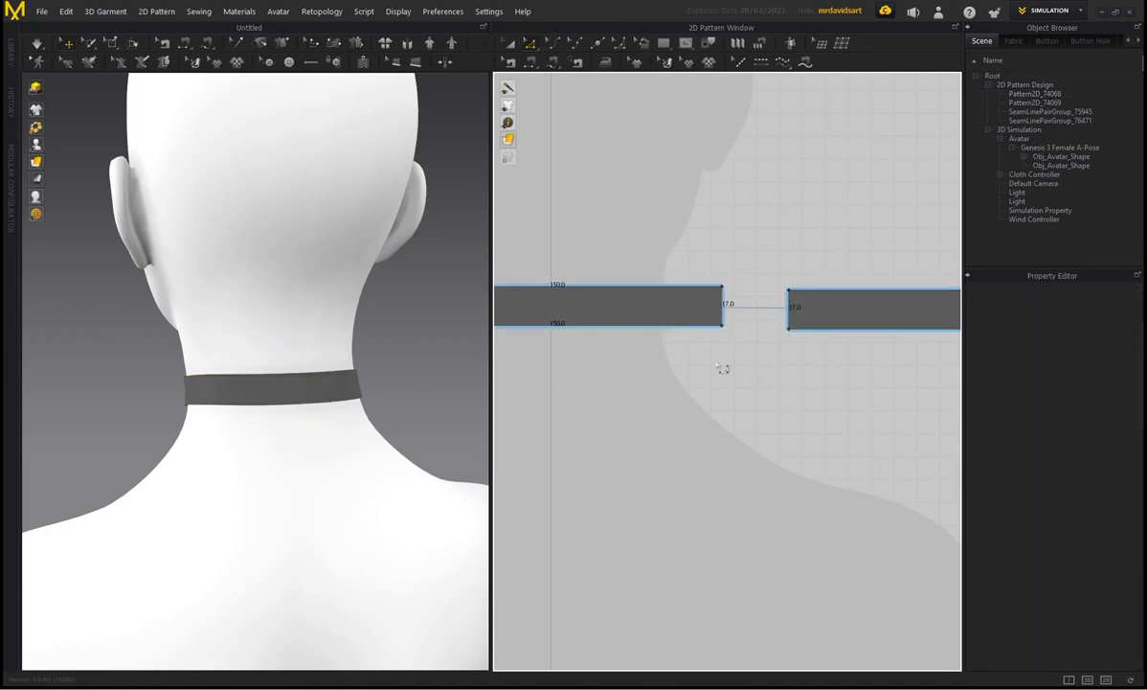
pyautogui.scroll(-1, 728, 318)
pyautogui.click(529, 44)
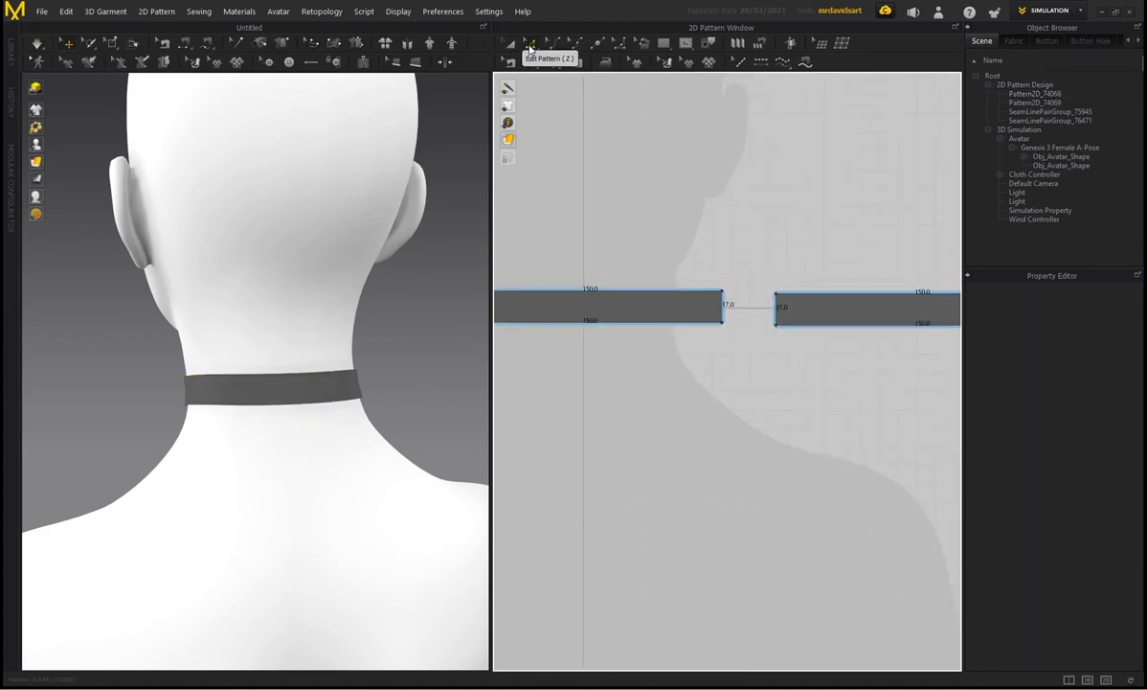
pyautogui.click(725, 309)
pyautogui.rightClick(729, 313)
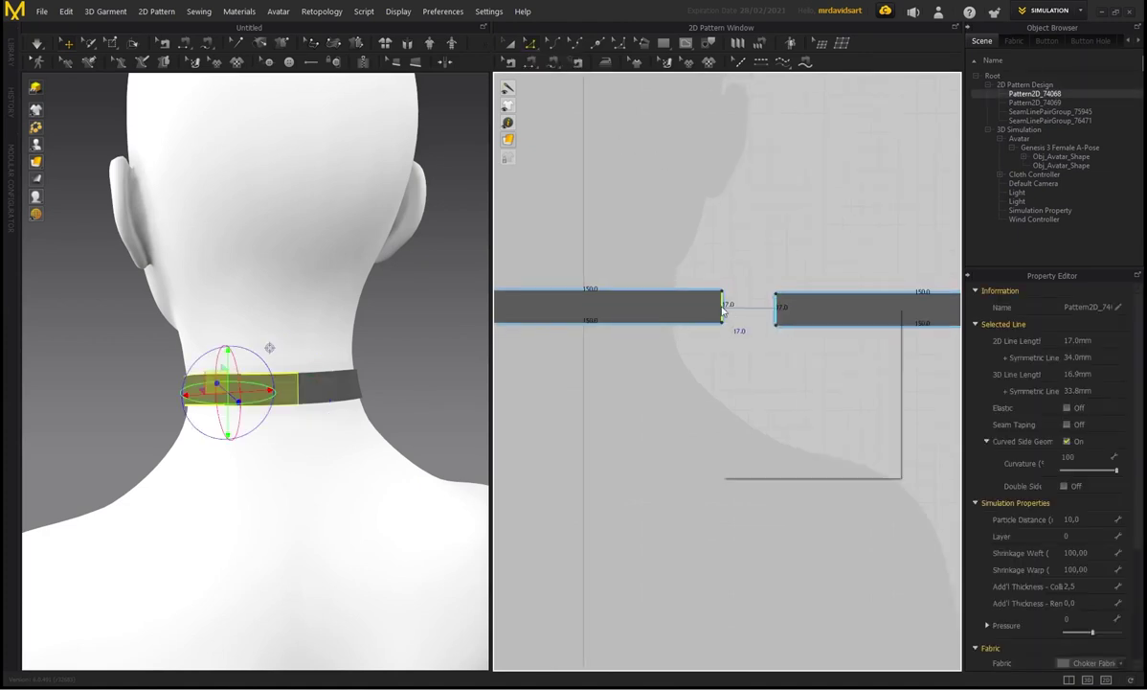
pyautogui.click(742, 398)
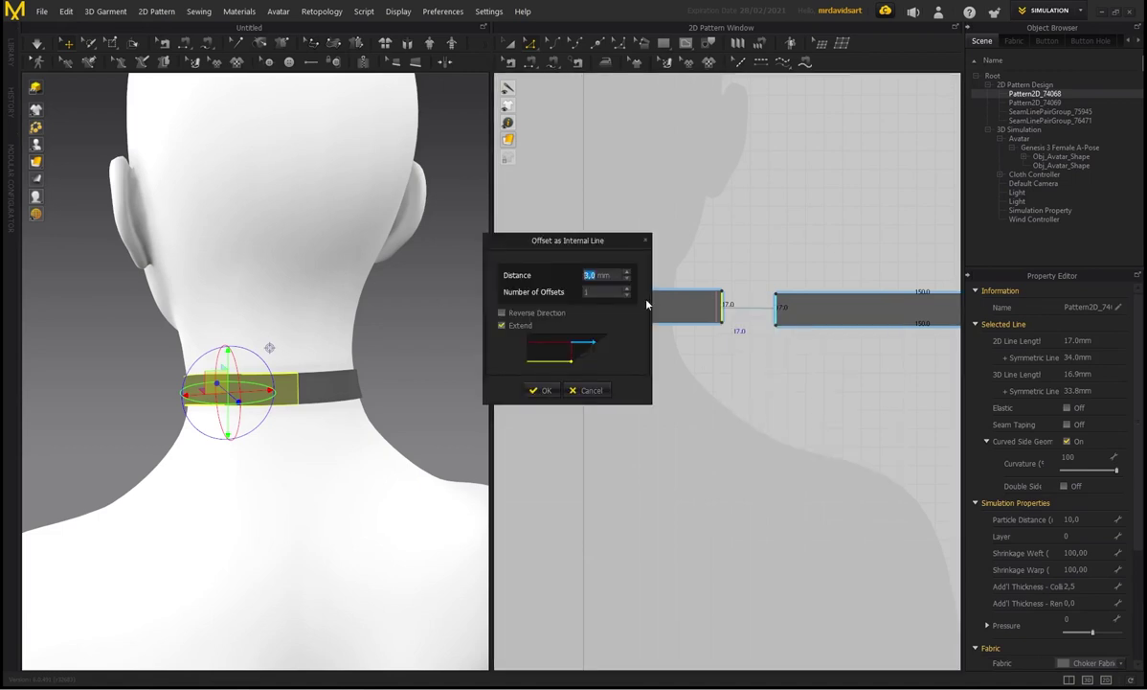
pyautogui.click(543, 391)
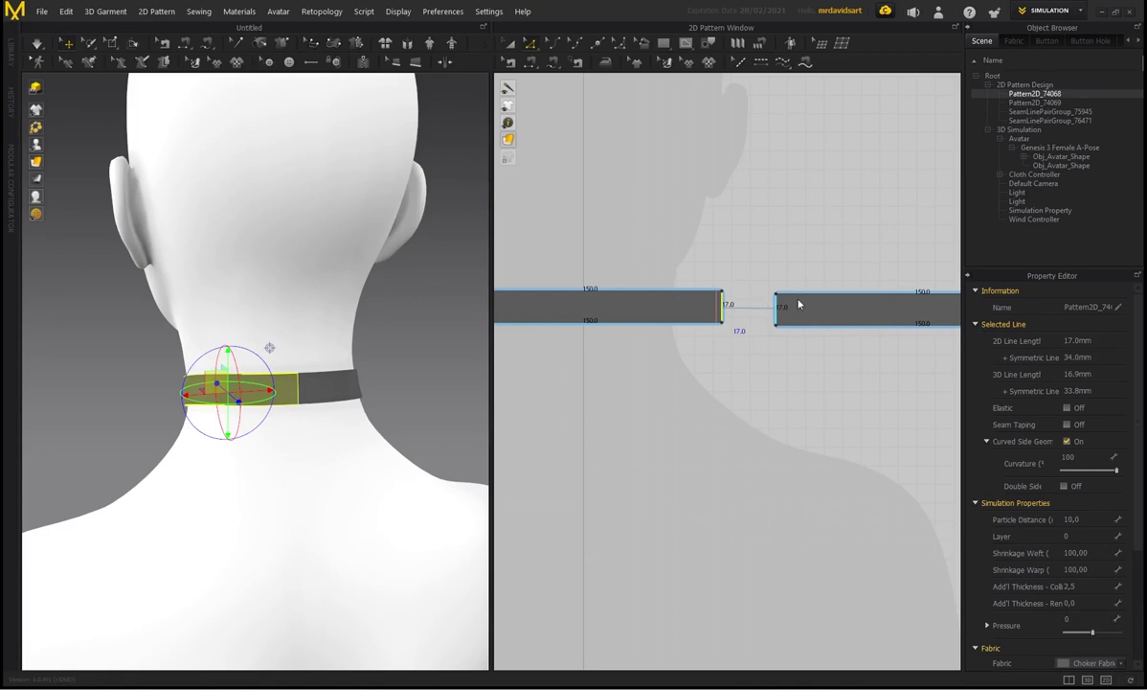
# - Cut and sew the choker strips along the new internal line beside the back seam
pyautogui.click(719, 304)
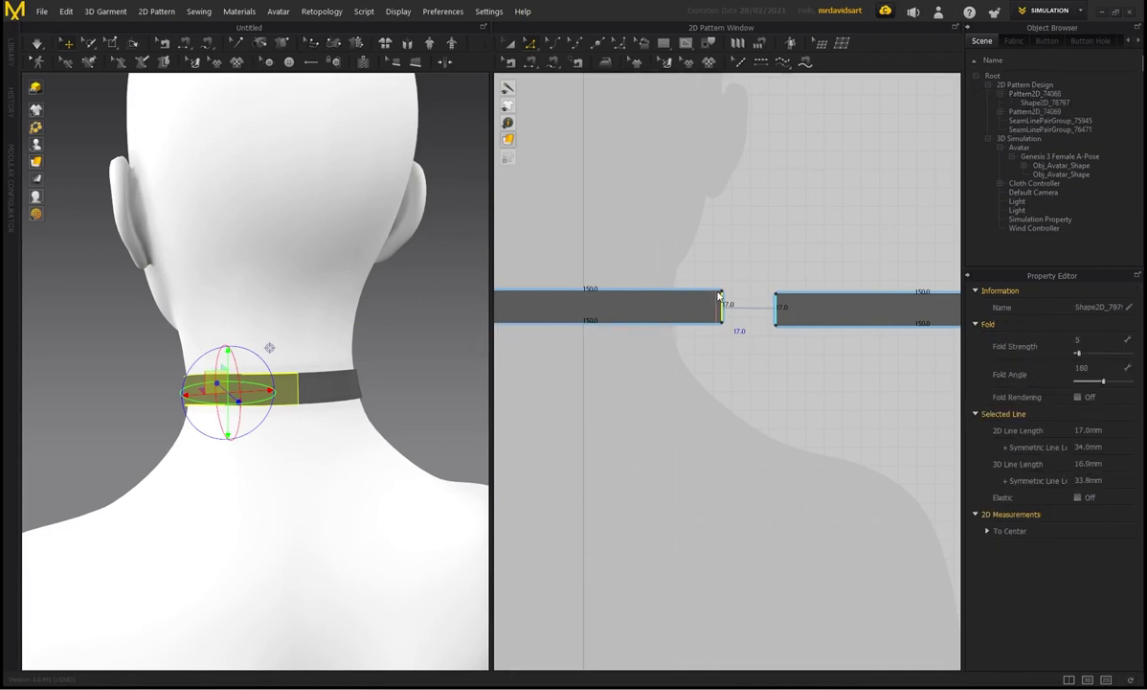
pyautogui.click(718, 307)
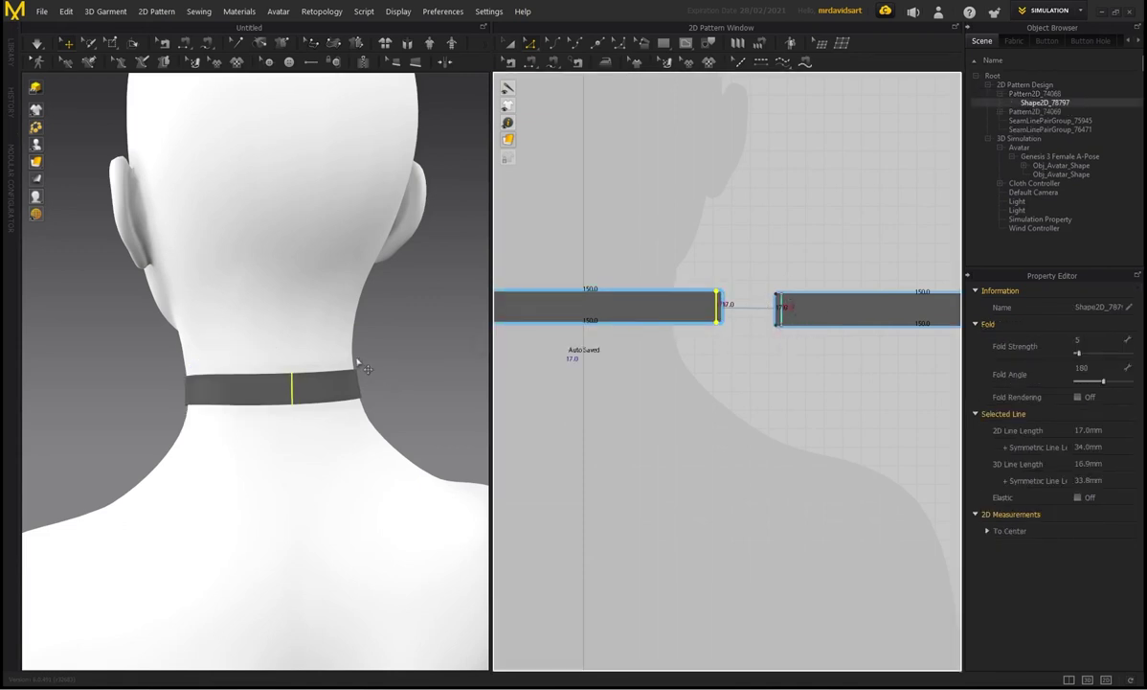
pyautogui.moveTo(355, 360); pyautogui.dragTo(231, 378, button='right')
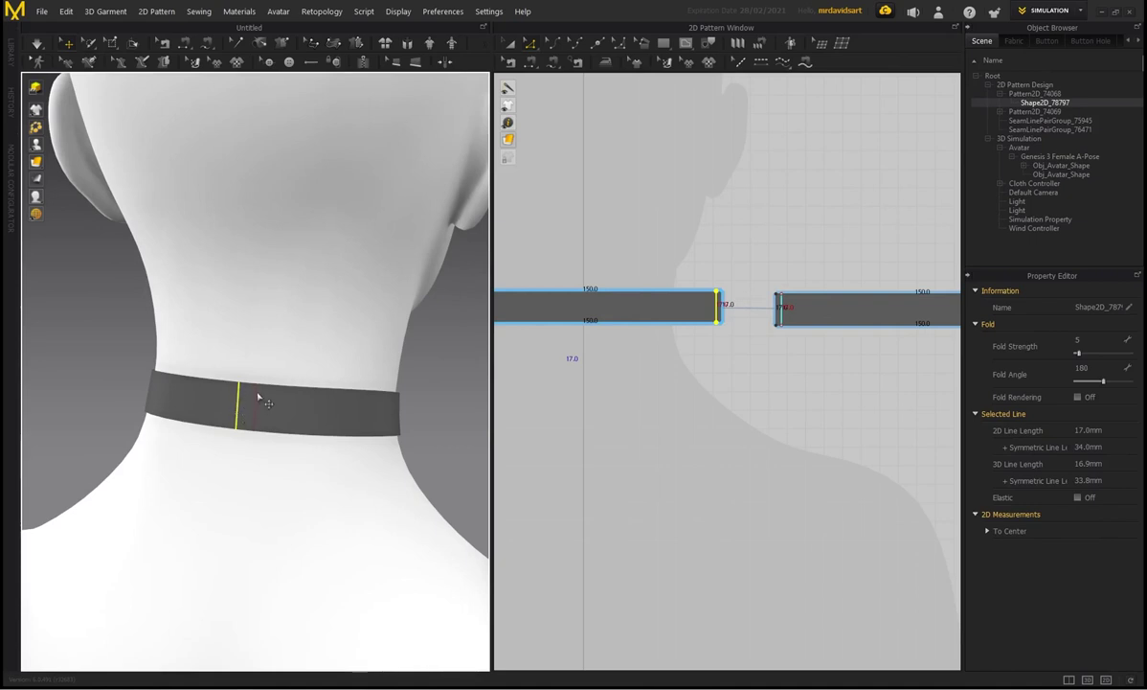
pyautogui.moveTo(36, 109)
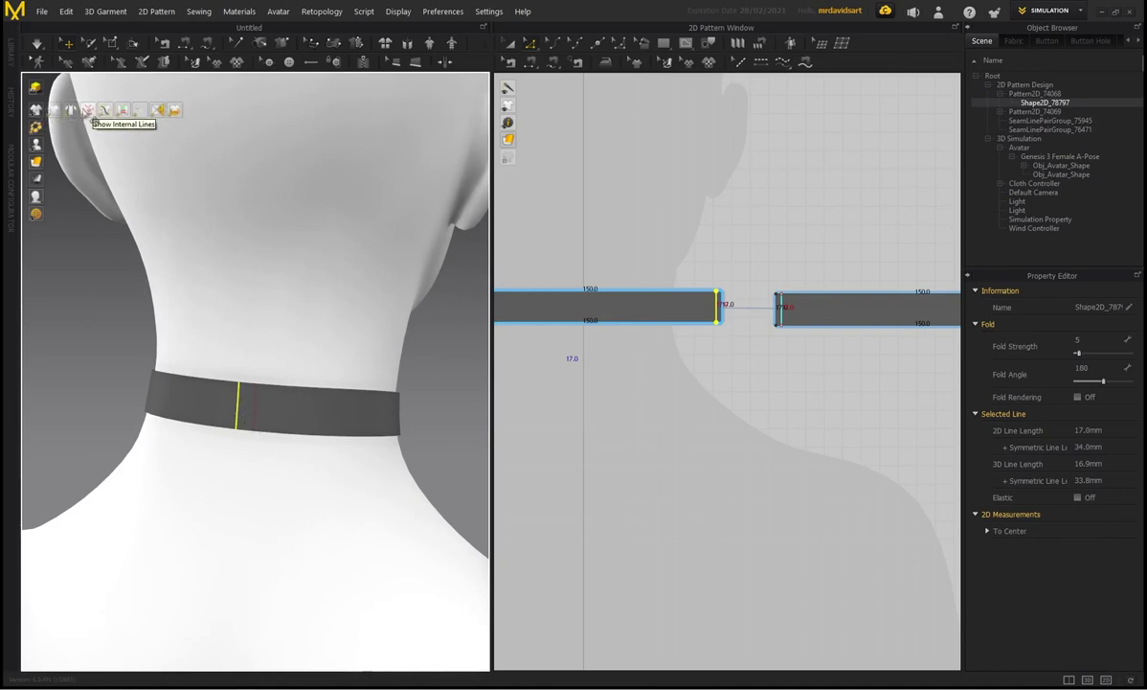
pyautogui.scroll(3, 728, 320)
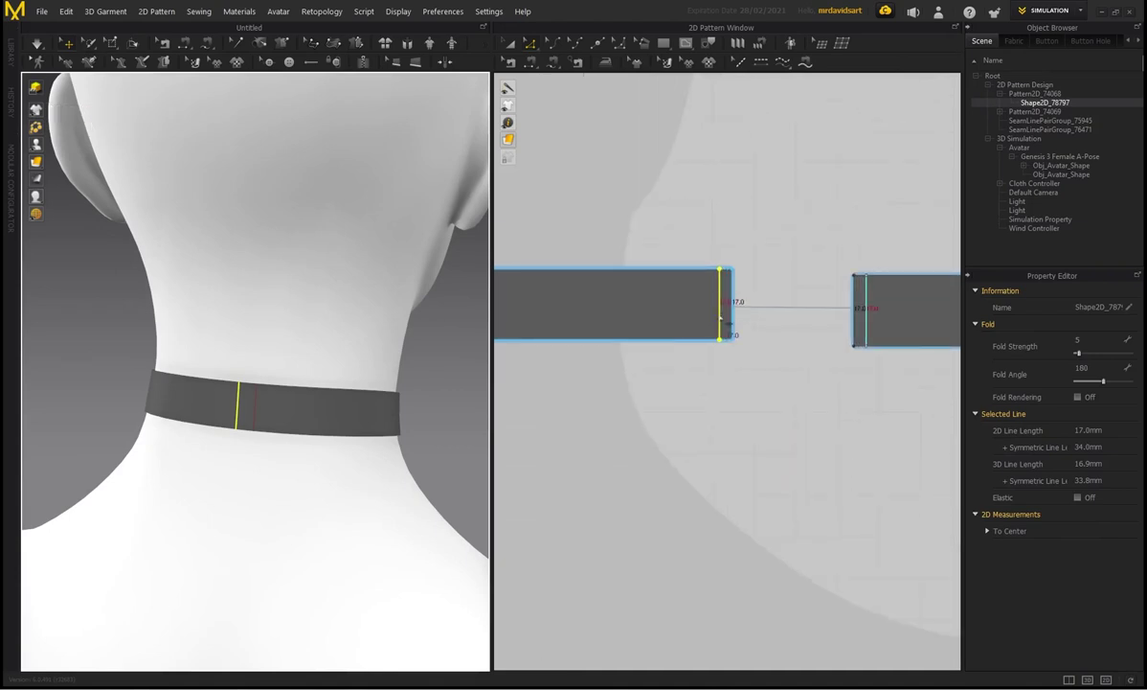
pyautogui.click(756, 403)
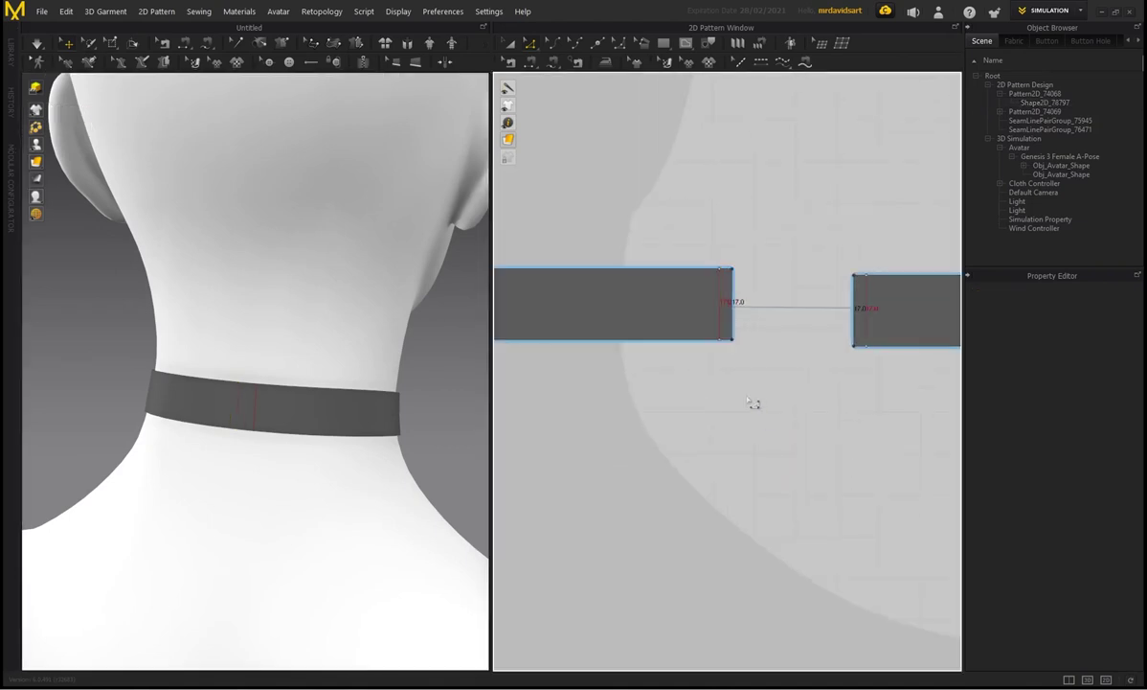
pyautogui.click(721, 324)
pyautogui.rightClick(721, 331)
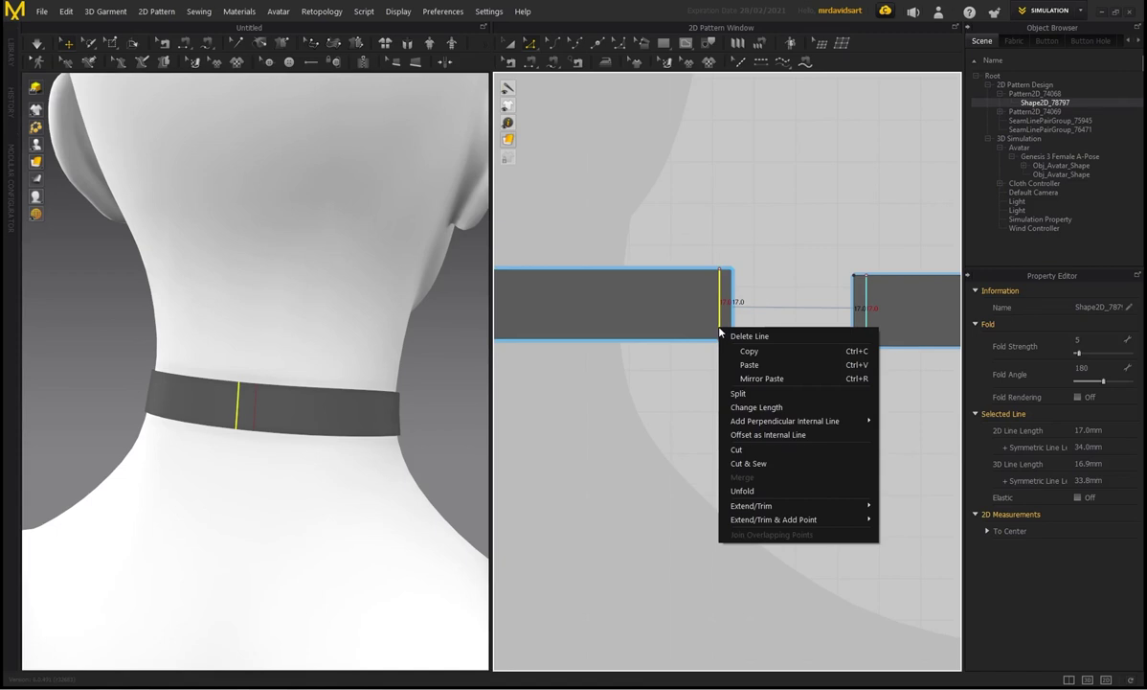
pyautogui.click(751, 464)
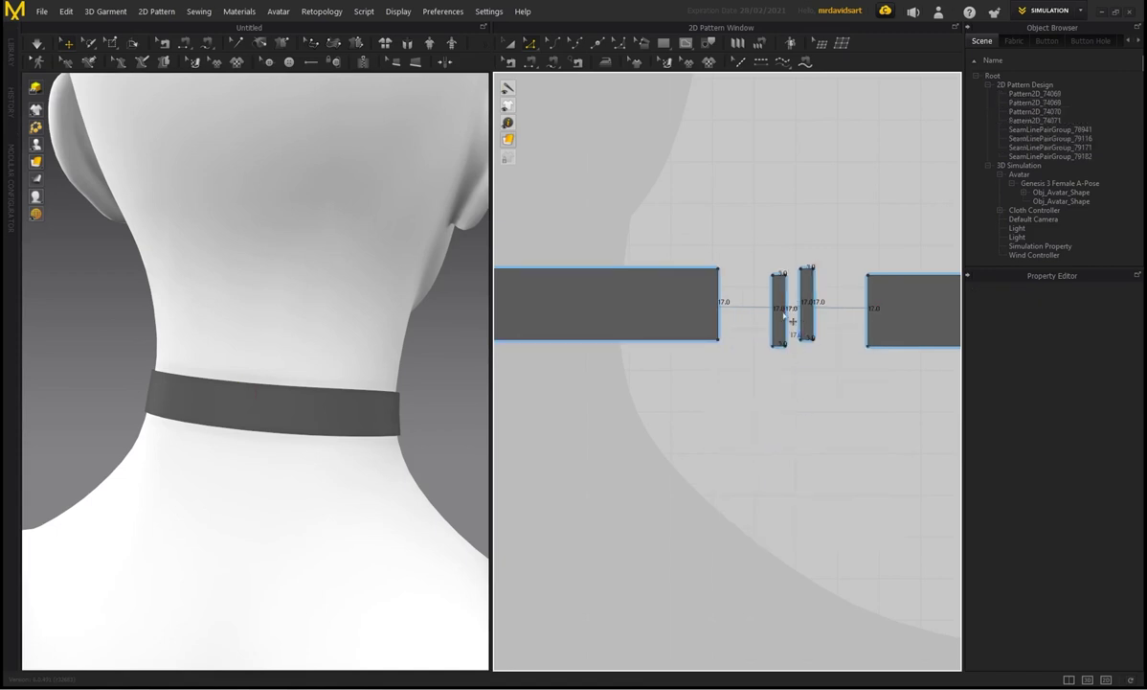
# - Move the narrow cut-off pieces apart in the 2D pattern so each sits beside its own choker strip
pyautogui.click(511, 44)
pyautogui.moveTo(778, 318); pyautogui.dragTo(765, 310)
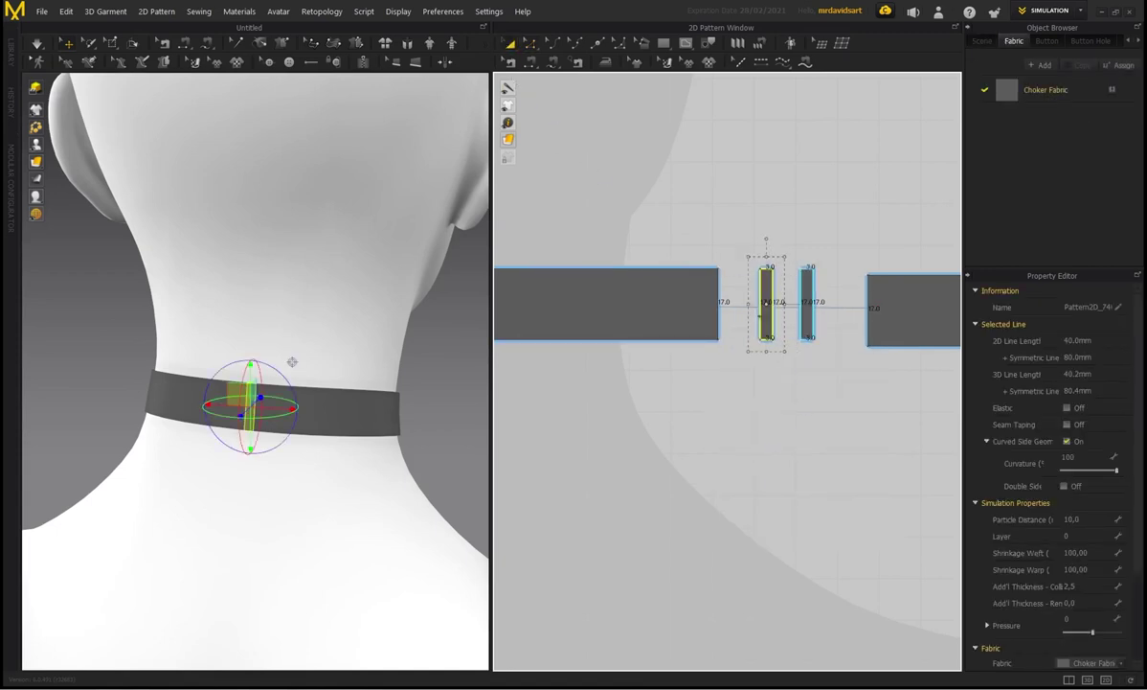
pyautogui.scroll(5, 269, 445)
pyautogui.scroll(1, 269, 446)
pyautogui.moveTo(269, 445); pyautogui.dragTo(382, 513, button='middle')
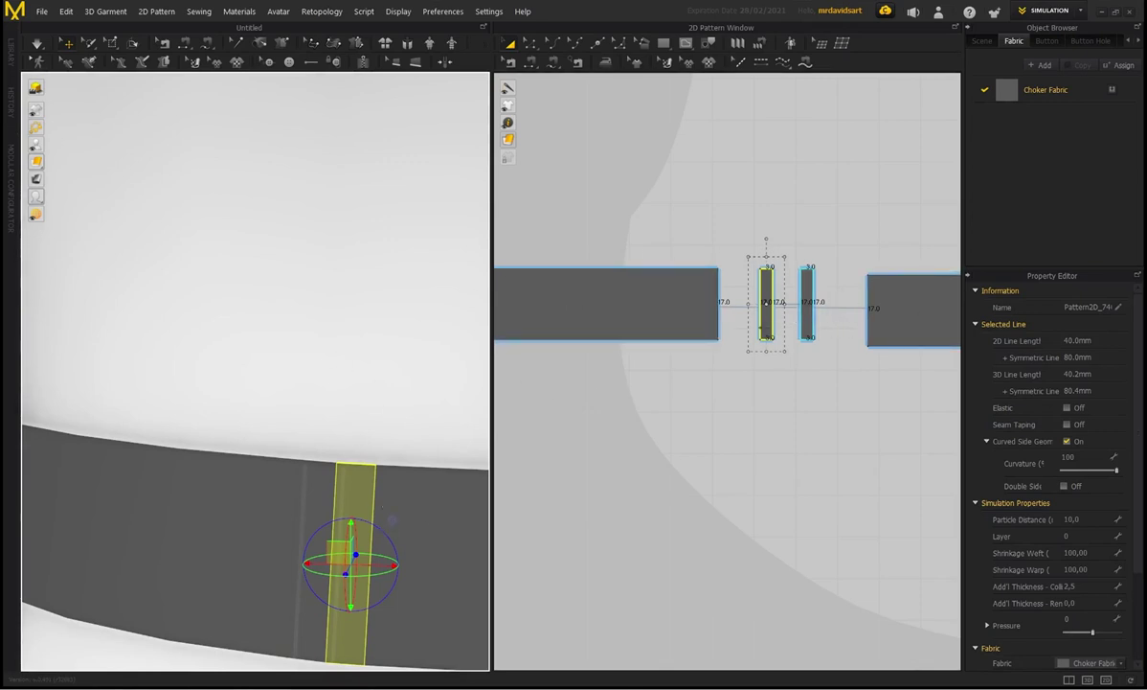
pyautogui.moveTo(763, 329); pyautogui.dragTo(737, 323)
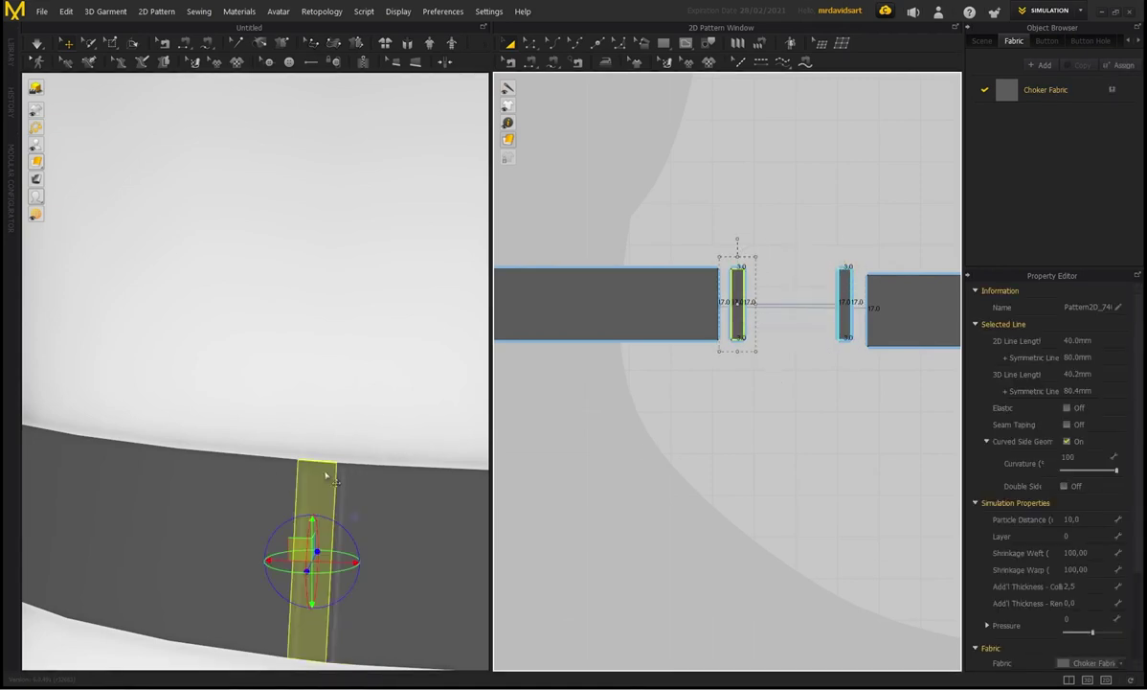
# - Set the additional rendering thickness of all four choker pieces to 2 mm
pyautogui.scroll(-3, 328, 473)
pyautogui.scroll(-4, 667, 384)
pyautogui.scroll(-5, 789, 295)
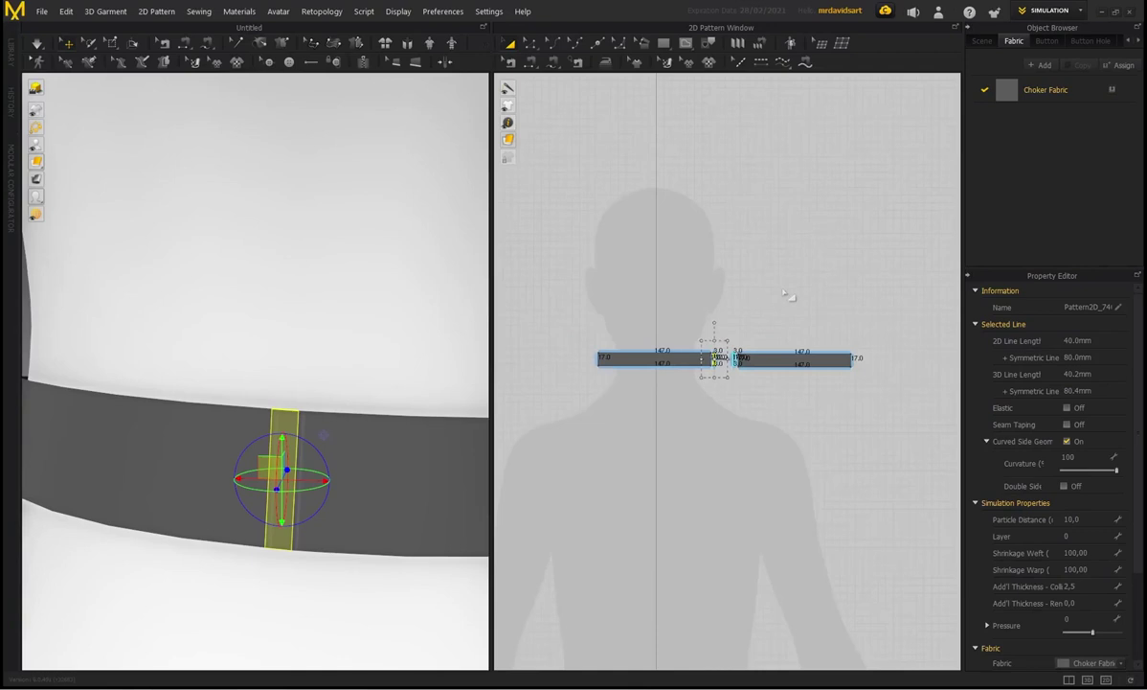
pyautogui.click(613, 321)
pyautogui.moveTo(775, 342); pyautogui.dragTo(857, 382)
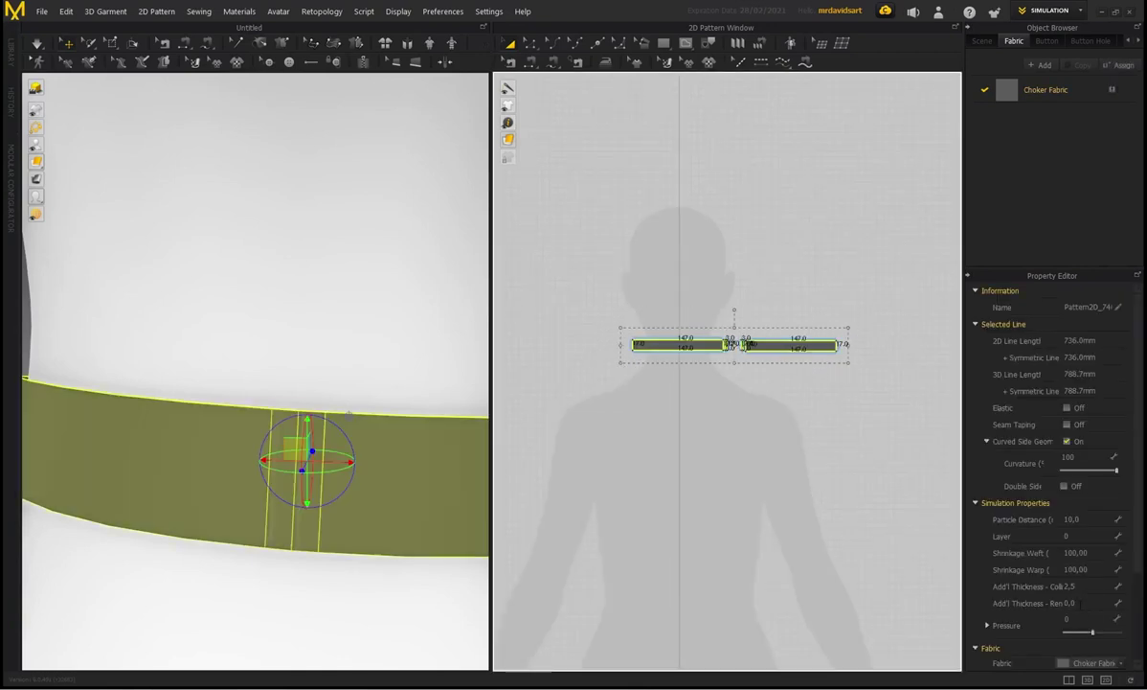
pyautogui.click(1081, 604)
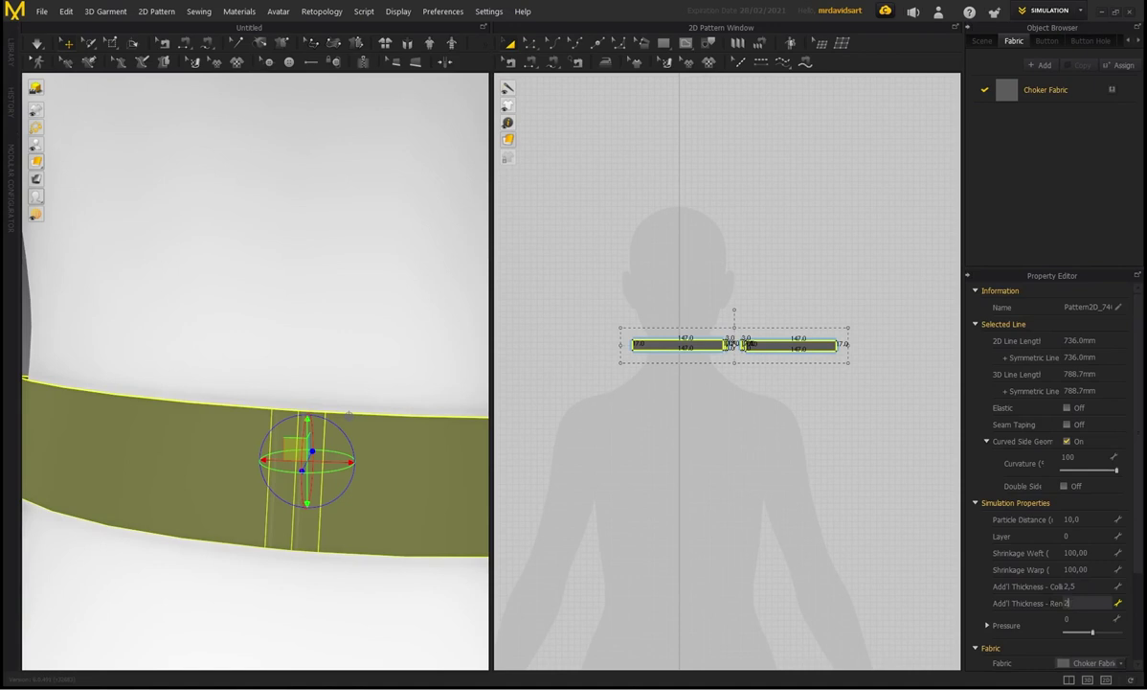
pyautogui.press('Return')
# - Display the garment with its thickness in 3D and inspect the narrow pieces at the back of the neck
pyautogui.moveTo(35, 159)
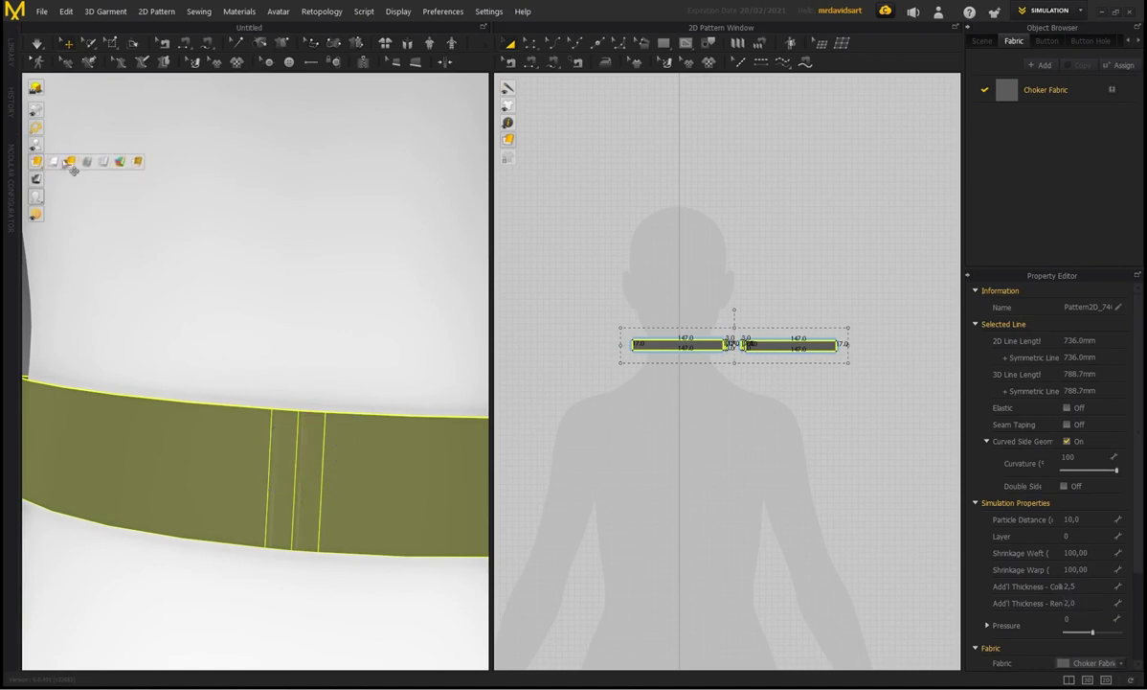
pyautogui.moveTo(74, 171); pyautogui.dragTo(312, 404, button='right')
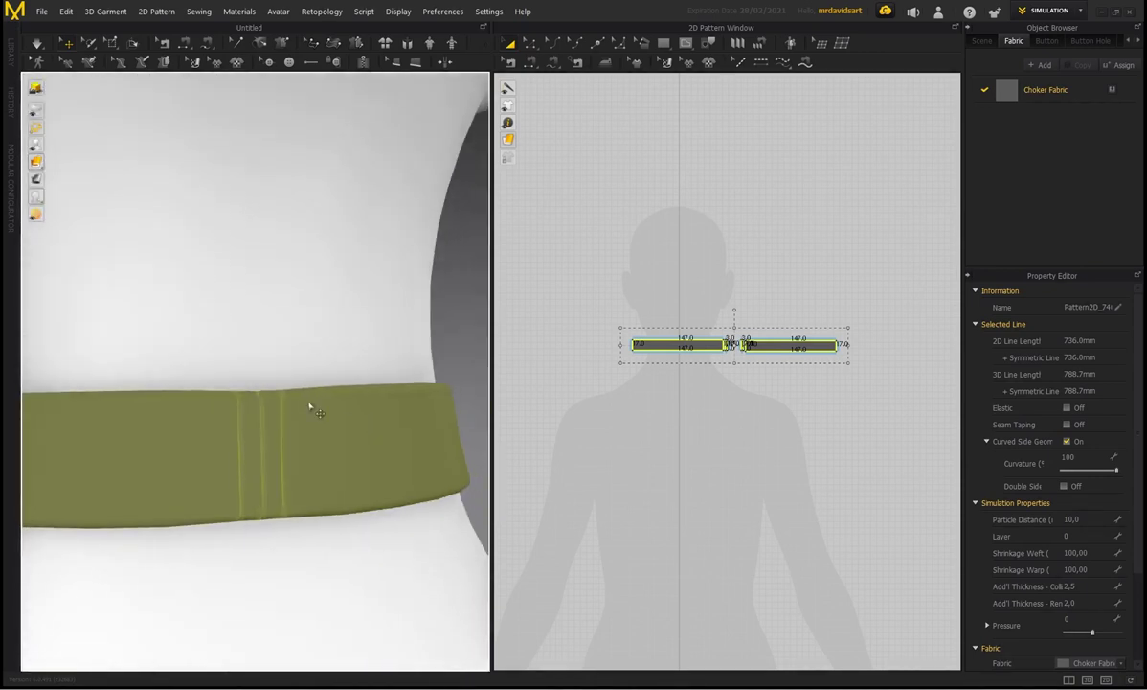
pyautogui.click(458, 364)
pyautogui.scroll(5, 246, 544)
pyautogui.scroll(2, 772, 362)
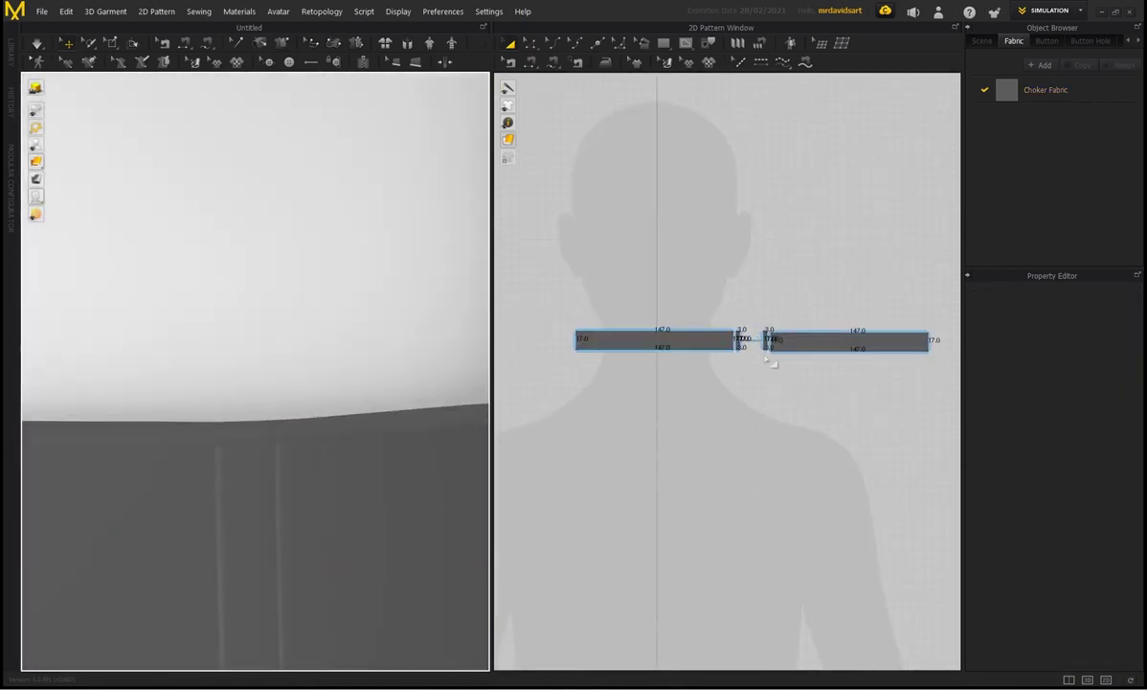
# - Set the additional rendering thickness of the two narrow clip pieces to 2.5 mm
pyautogui.scroll(3, 772, 362)
pyautogui.click(716, 332)
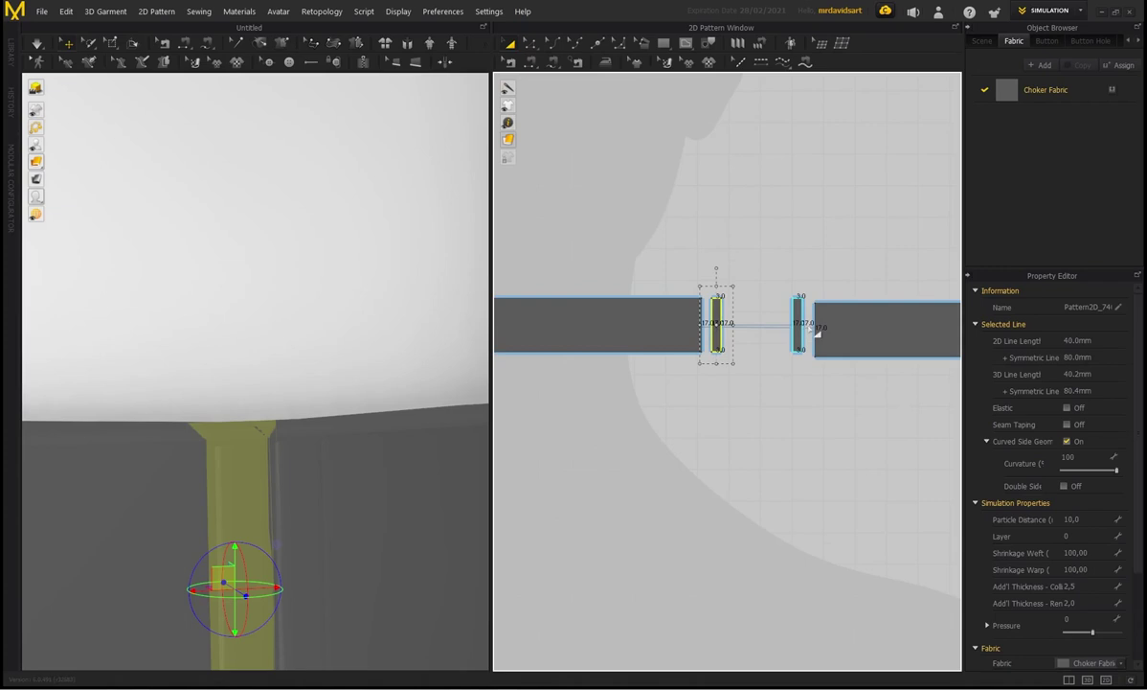
pyautogui.keyDown('shift'); pyautogui.click(797, 327); pyautogui.keyUp('shift')
pyautogui.click(1069, 603)
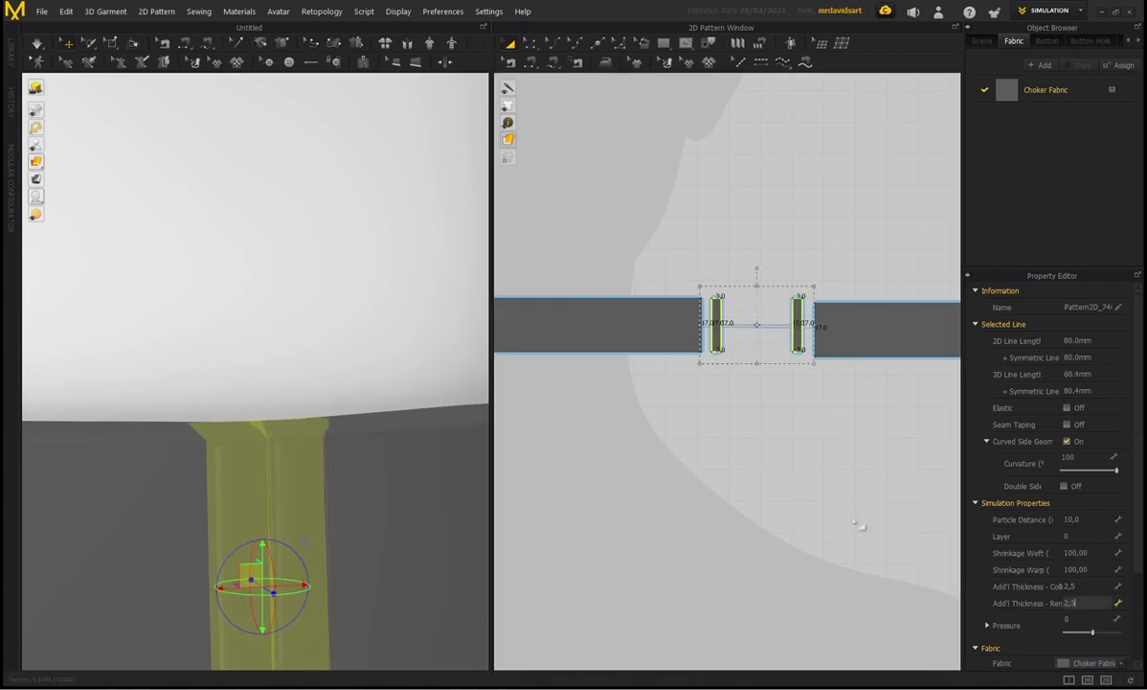
pyautogui.press('Return')
pyautogui.scroll(-5, 304, 497)
pyautogui.moveTo(282, 499); pyautogui.dragTo(277, 421, button='middle')
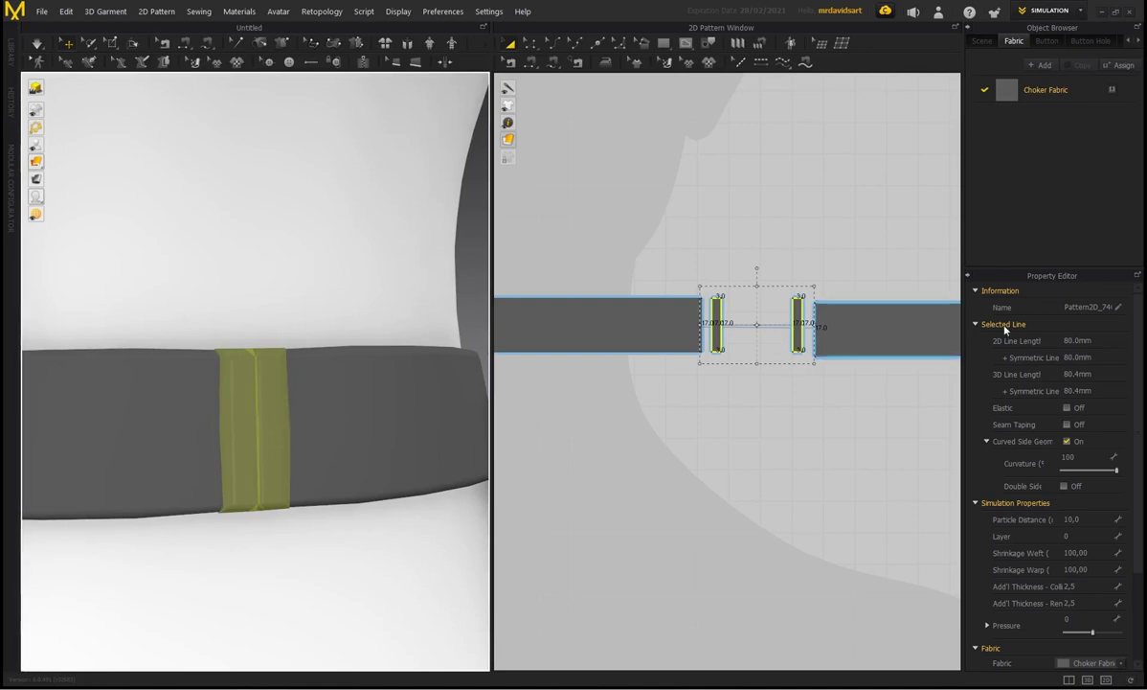
# - Duplicate the Choker Fabric and rename the copy "Choker Metal Clip"
pyautogui.click(1046, 91)
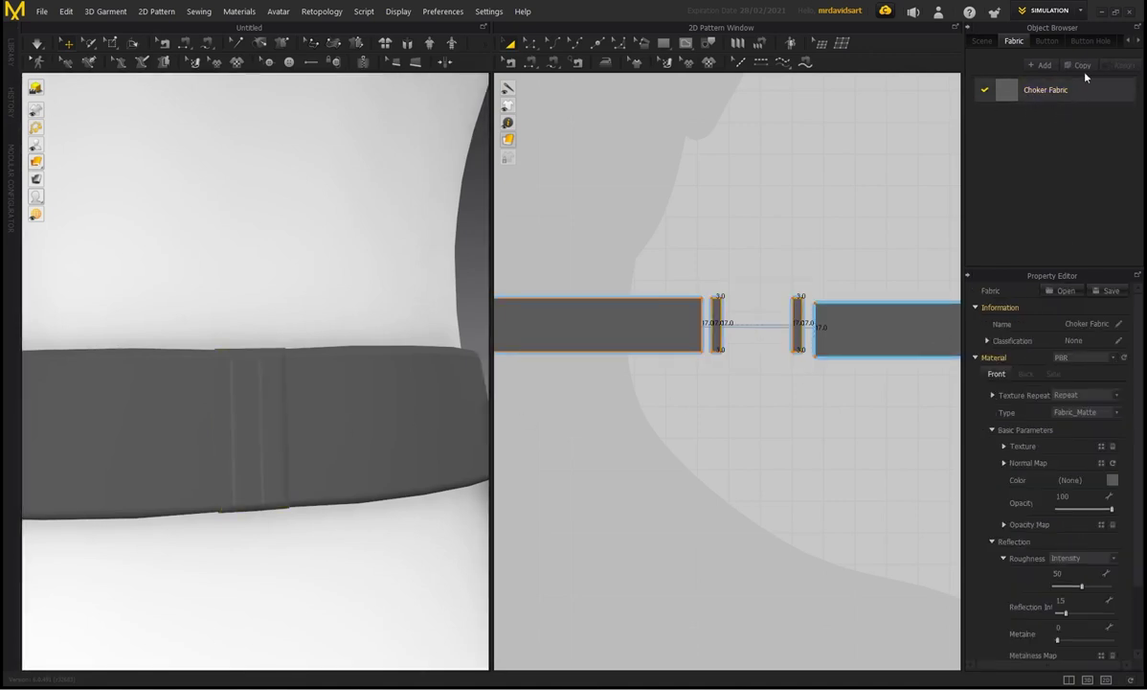
pyautogui.click(1079, 65)
pyautogui.doubleClick(1063, 117)
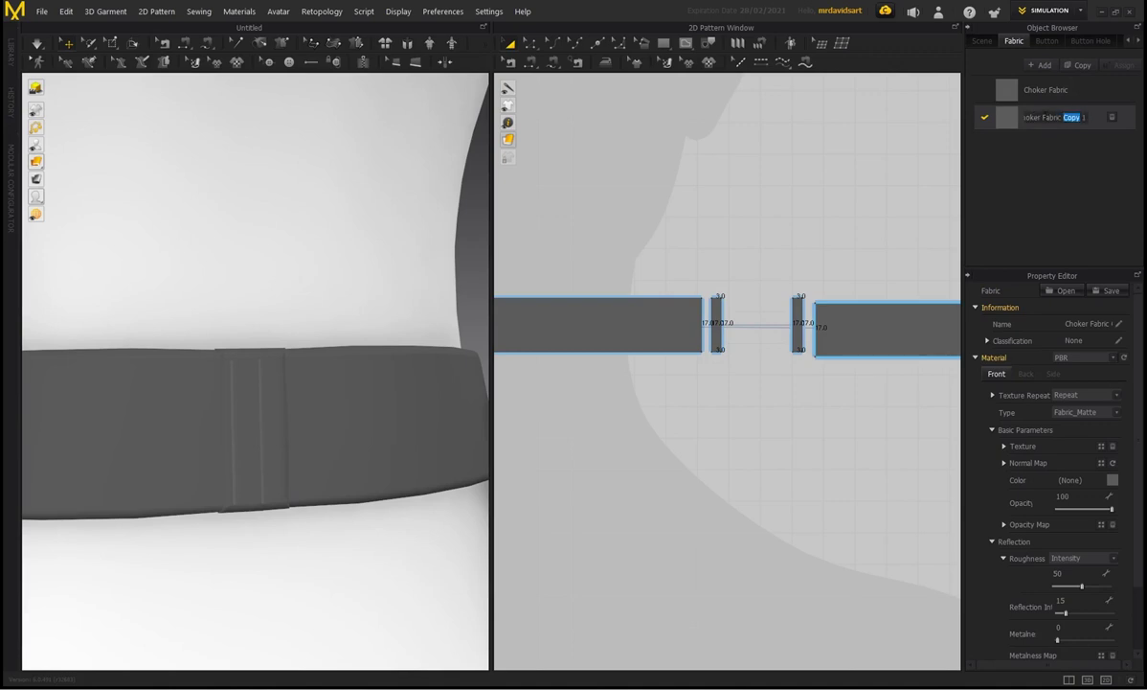
pyautogui.hotkey('ctrl', 'a')
pyautogui.write('Choker Metal Clip')
pyautogui.press('Return')
# - Set the Choker Metal Clip material type to Fabric_Silk/Satin and assign that fabric to the two narrow clip pieces
pyautogui.click(1116, 412)
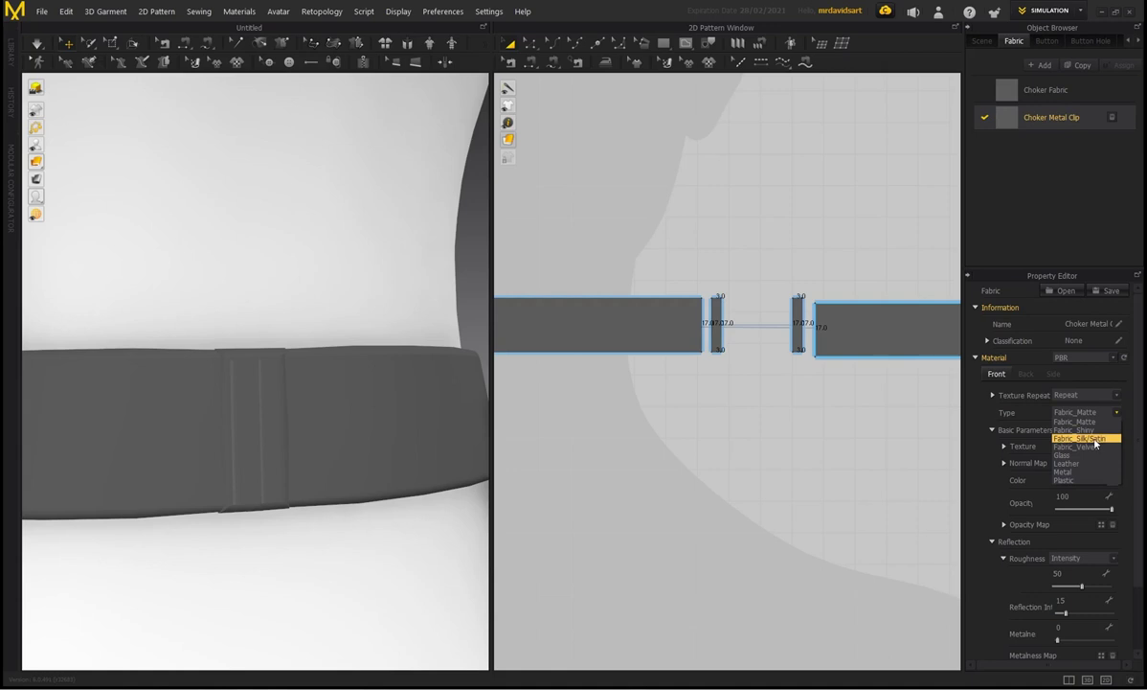
pyautogui.click(1083, 437)
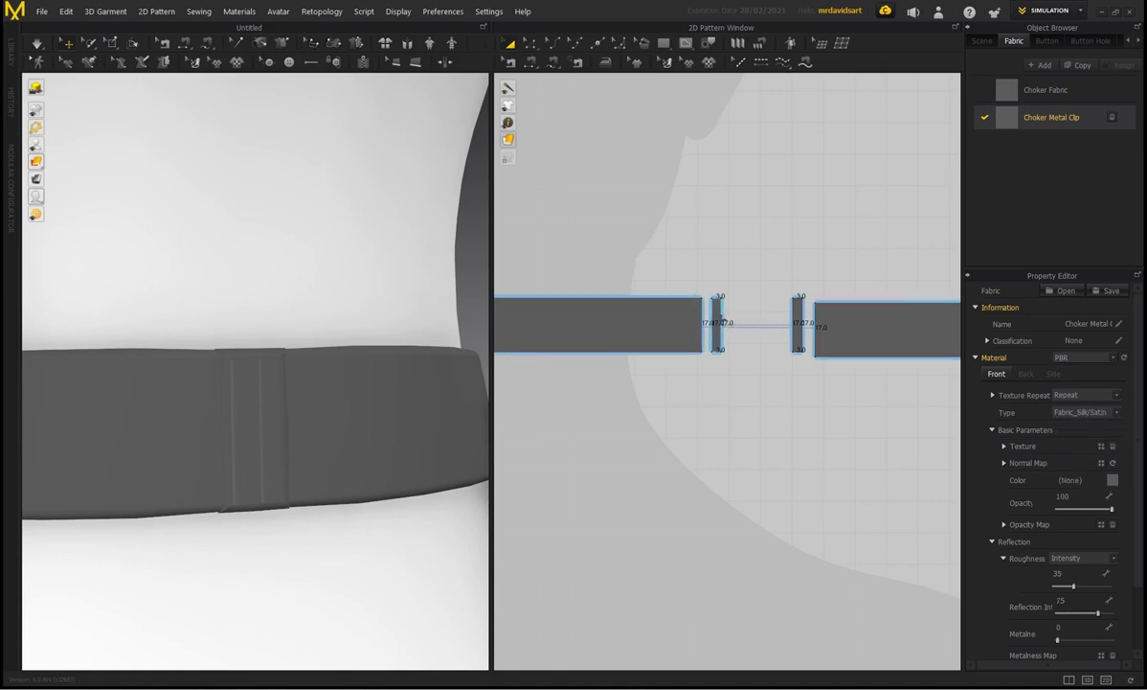
pyautogui.click(718, 323)
pyautogui.keyDown('shift'); pyautogui.click(800, 324); pyautogui.keyUp('shift')
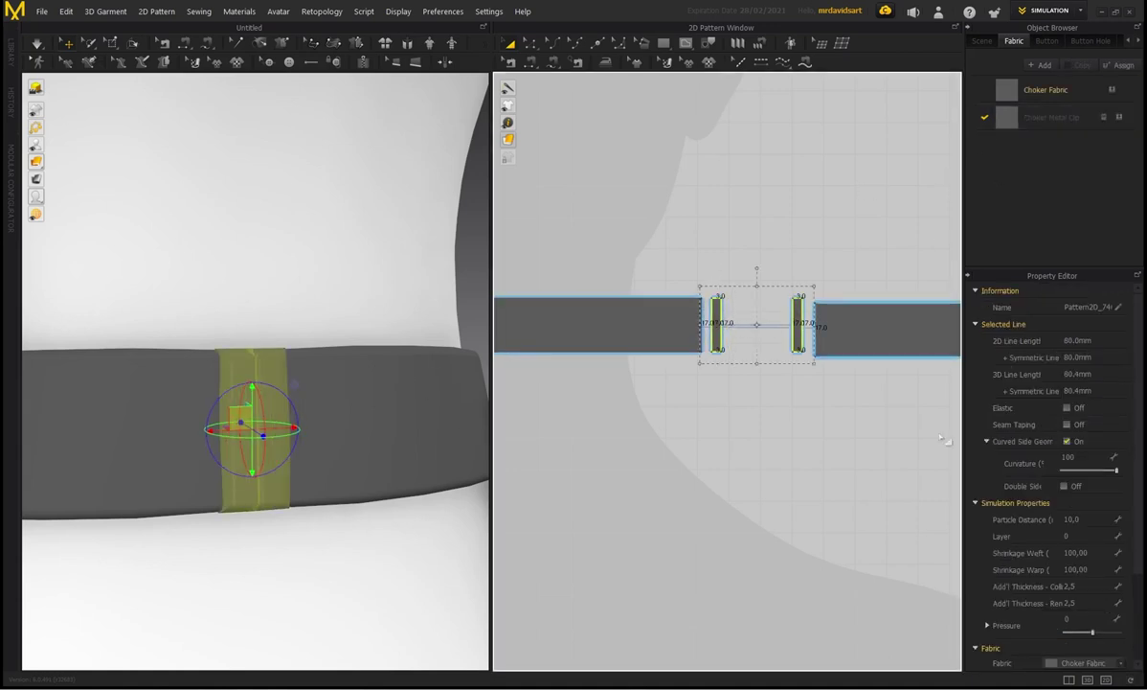
pyautogui.click(1087, 663)
pyautogui.click(1090, 685)
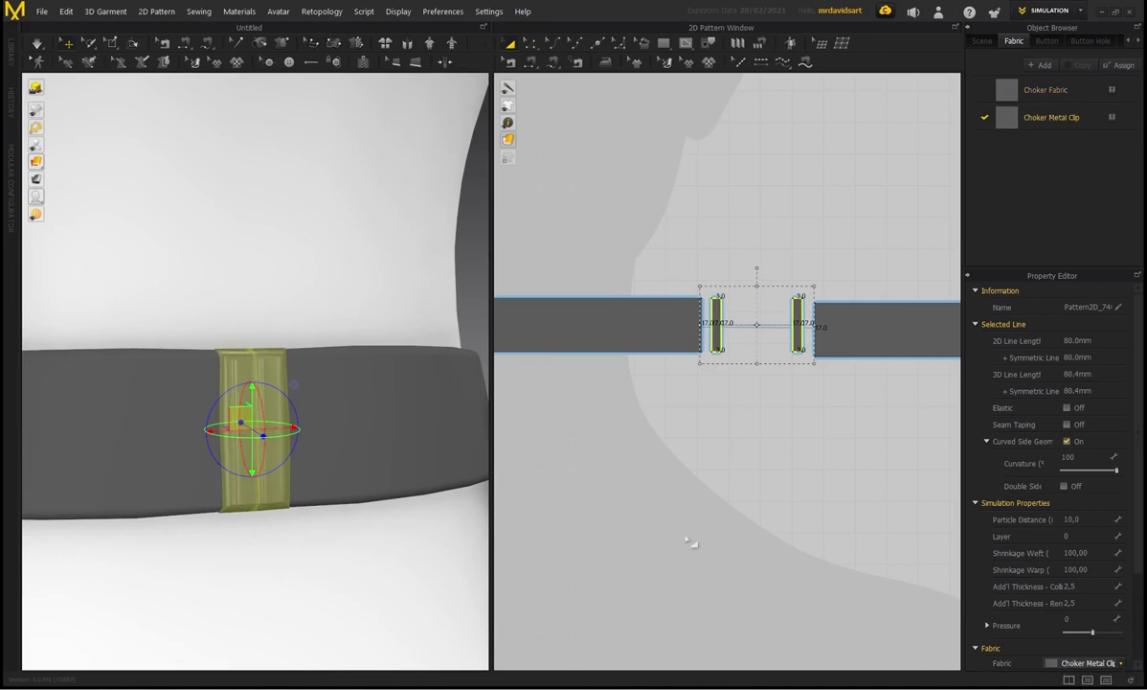
pyautogui.click(651, 438)
pyautogui.moveTo(256, 402)
pyautogui.mouseDown(button='right')
pyautogui.moveTo(189, 402)
pyautogui.moveTo(246, 395)
pyautogui.mouseUp(button='right')
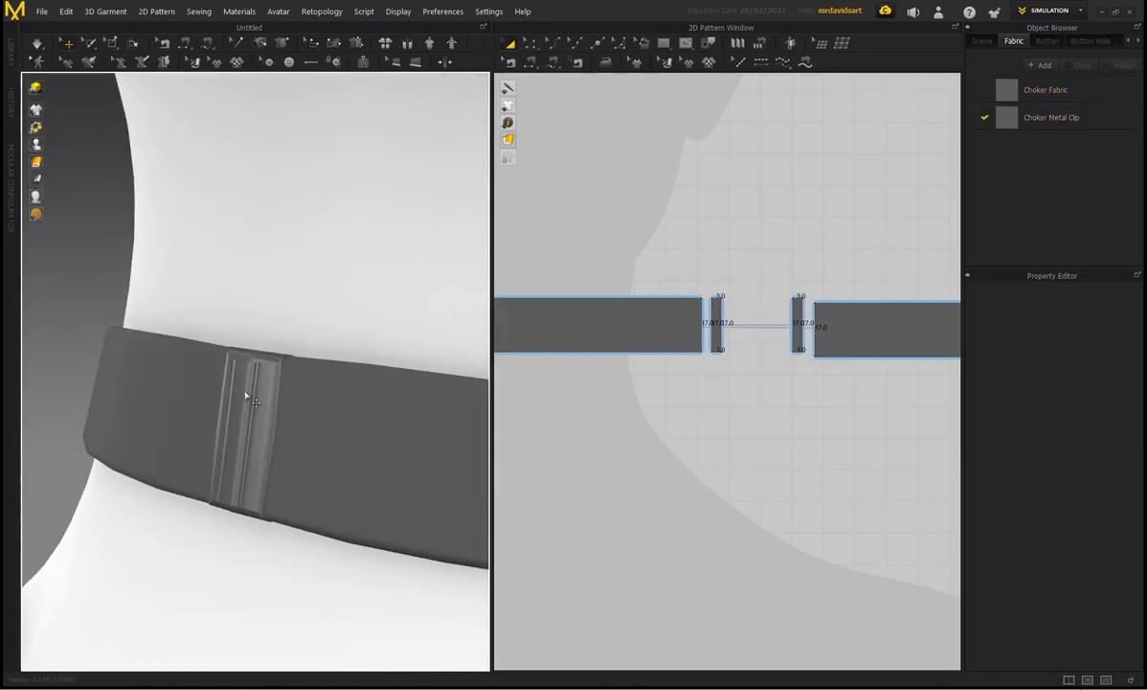
# - Change the Choker Metal Clip fabric's color to the lighter grey #777777
pyautogui.click(986, 116)
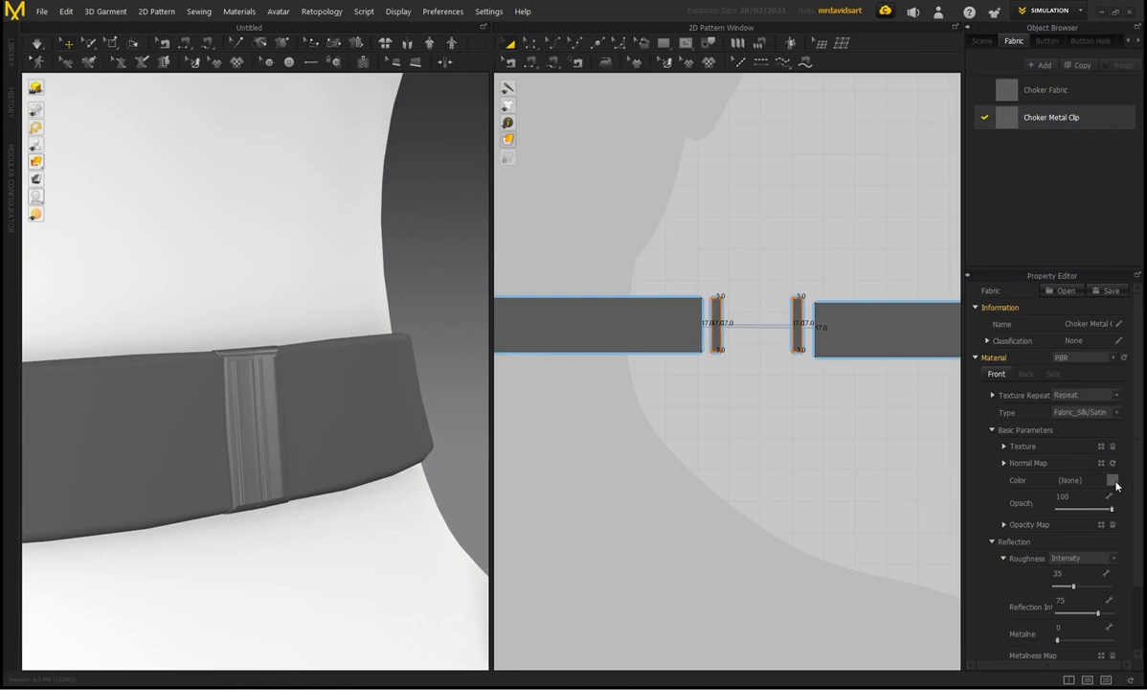
pyautogui.click(1112, 480)
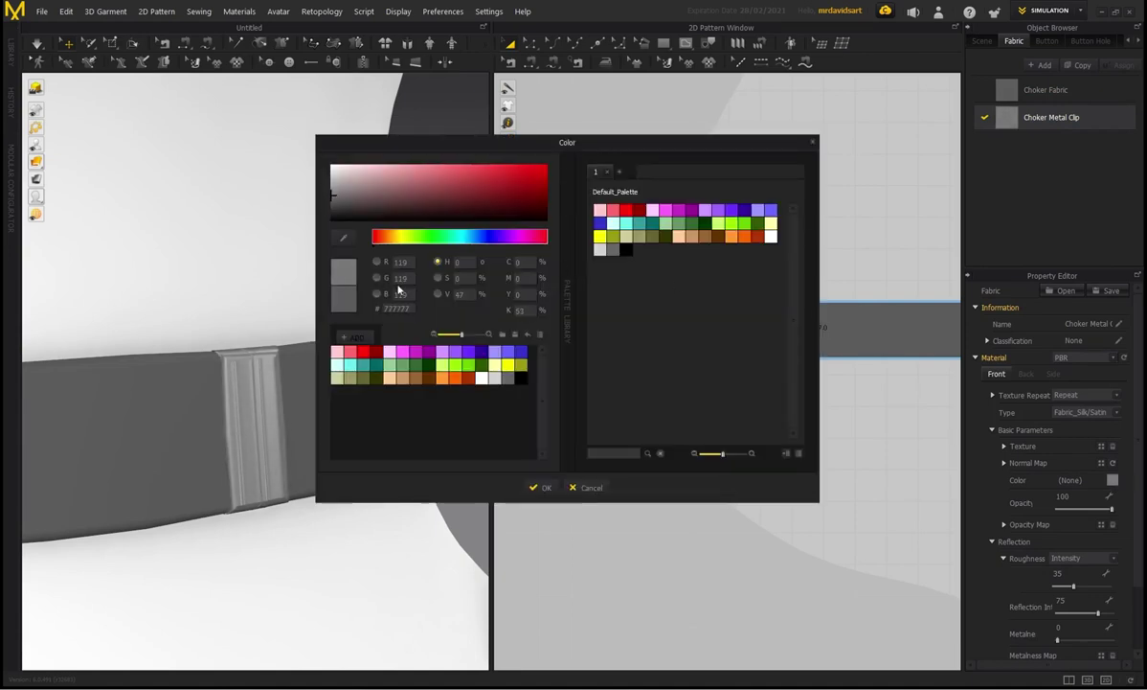
pyautogui.click(540, 487)
# - Inspect the choker and its clip on the avatar's neck from the back, side and front
pyautogui.moveTo(276, 398); pyautogui.dragTo(148, 404, button='right')
pyautogui.scroll(-4, 215, 407)
pyautogui.scroll(-2, 322, 405)
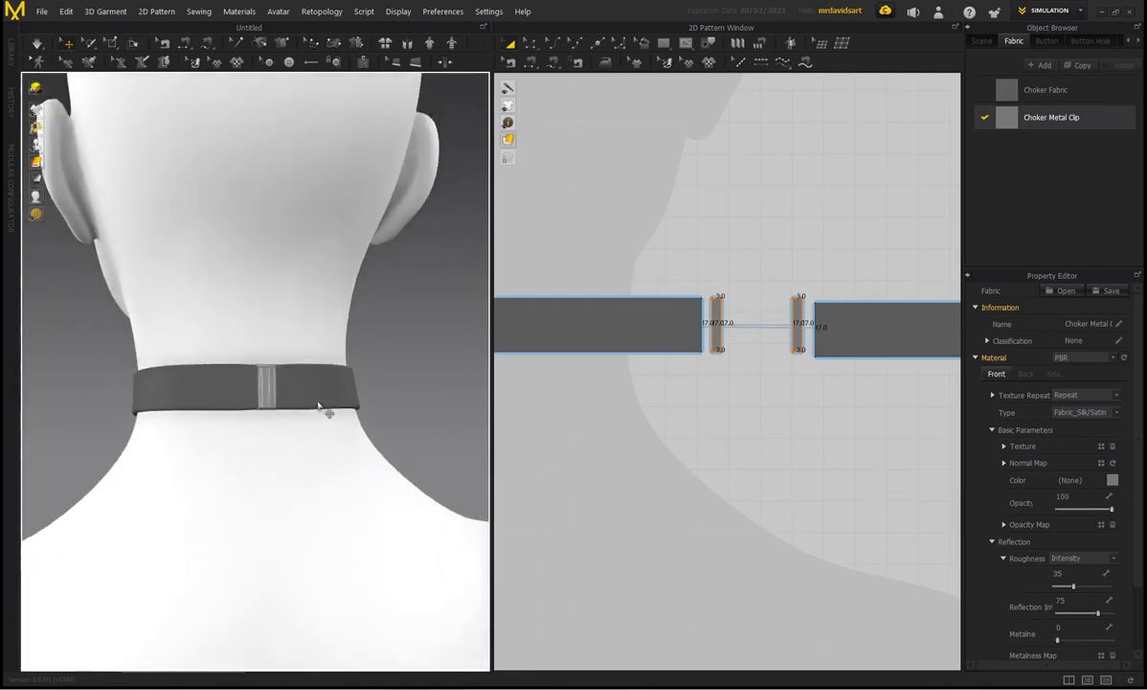
pyautogui.moveTo(323, 404); pyautogui.dragTo(387, 399, button='right')
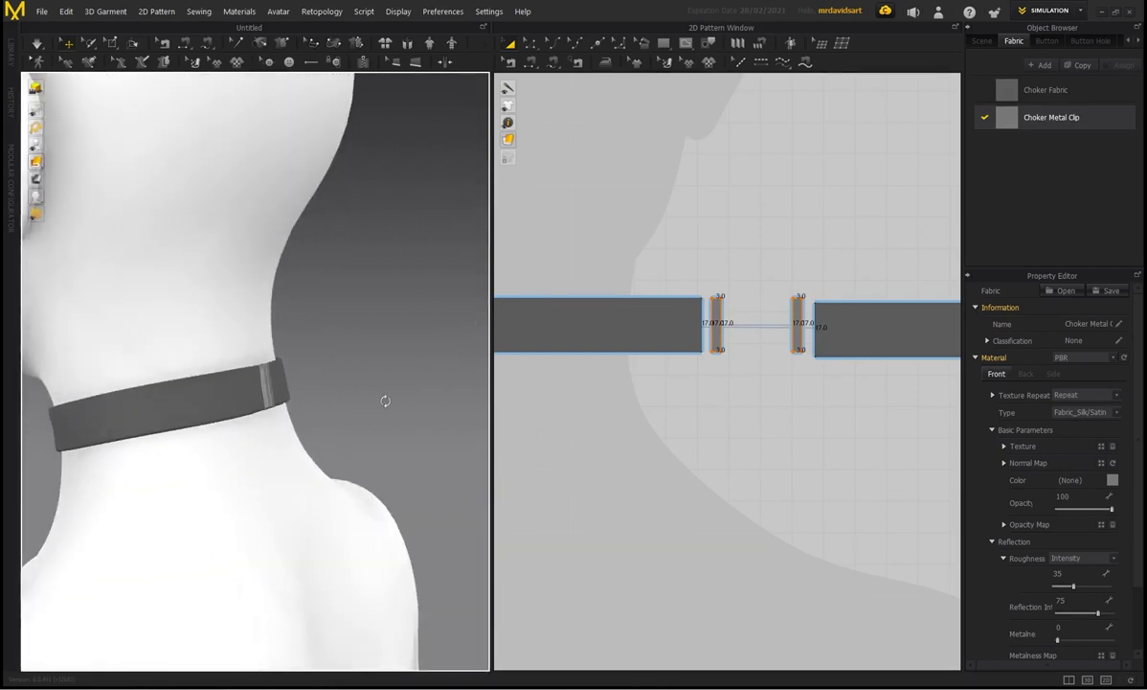
pyautogui.scroll(-2, 387, 400)
pyautogui.moveTo(253, 396); pyautogui.dragTo(172, 344, button='right')
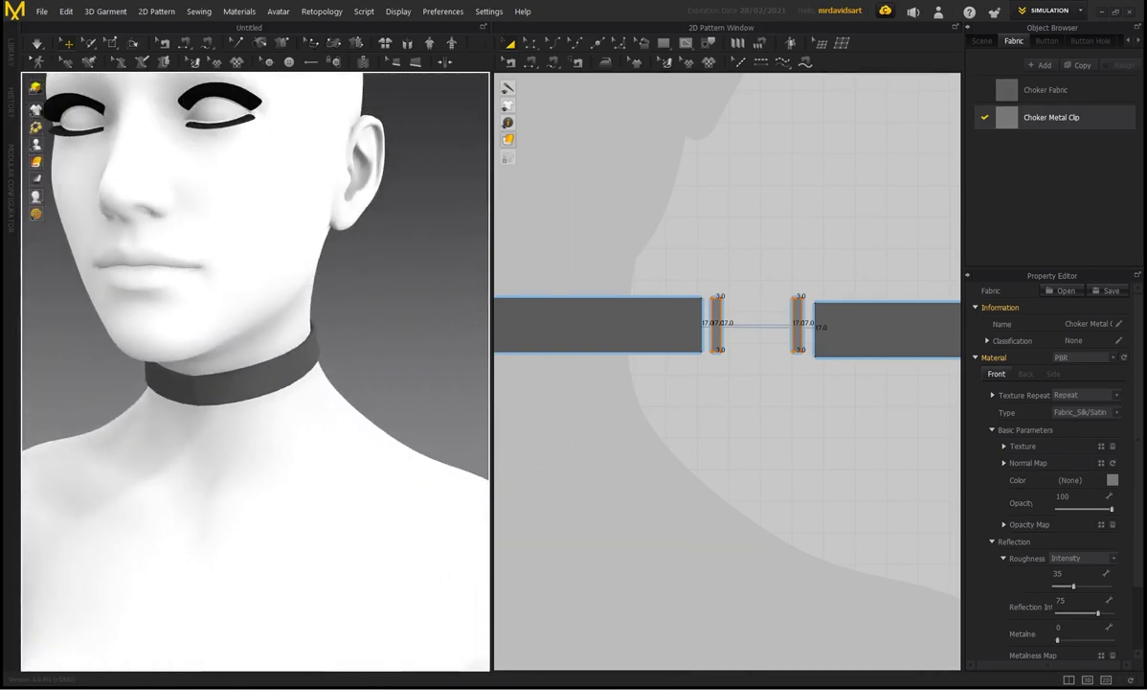
pyautogui.moveTo(252, 369); pyautogui.dragTo(226, 372, button='right')
pyautogui.scroll(-2, 575, 158)
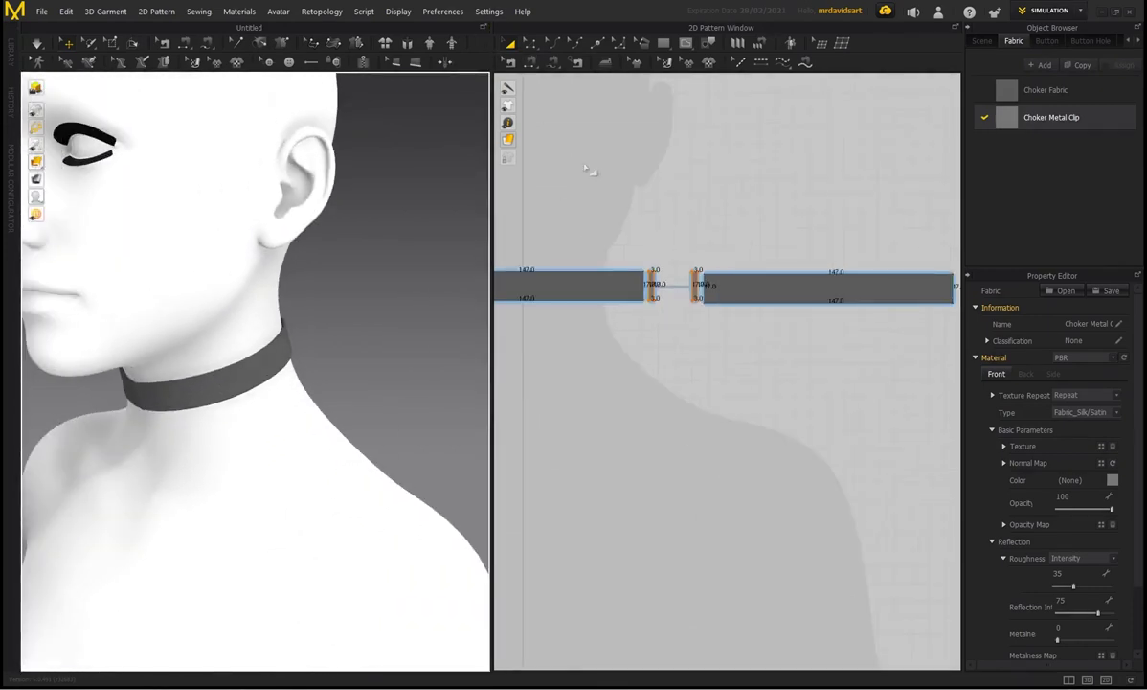
# - Offset the upper and lower edges of the long choker pieces inward as internal lines at a 2 mm distance
pyautogui.click(534, 47)
pyautogui.moveTo(632, 208); pyautogui.dragTo(674, 212, button='middle')
pyautogui.click(631, 276)
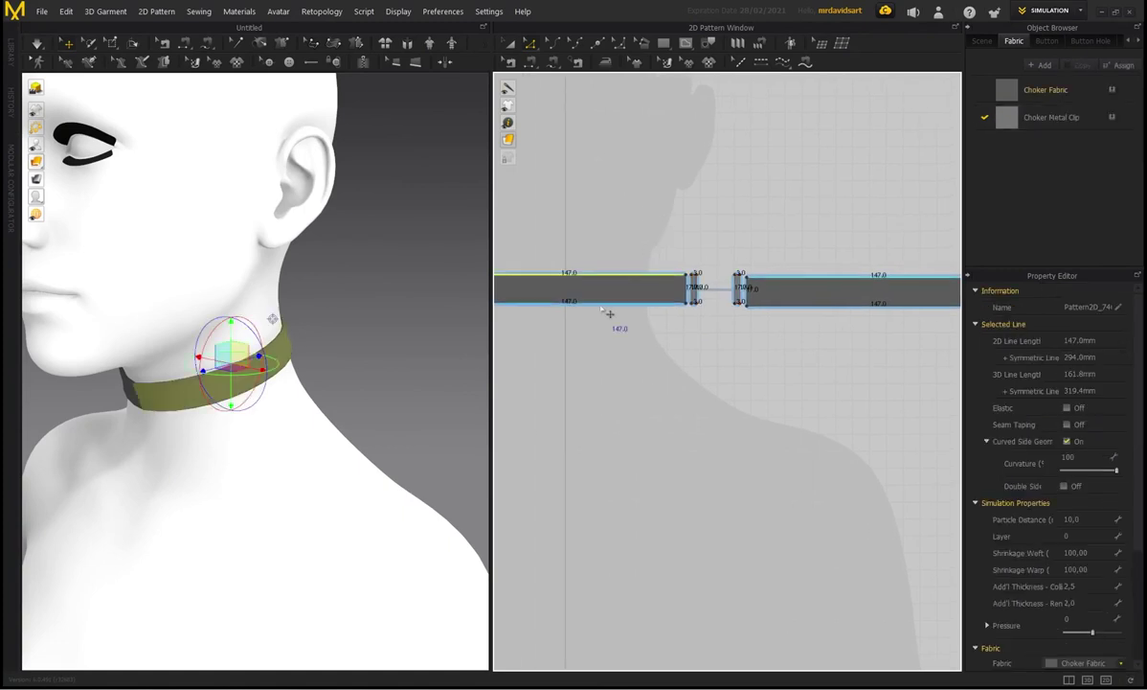
pyautogui.keyDown('shift'); pyautogui.click(601, 307); pyautogui.keyUp('shift')
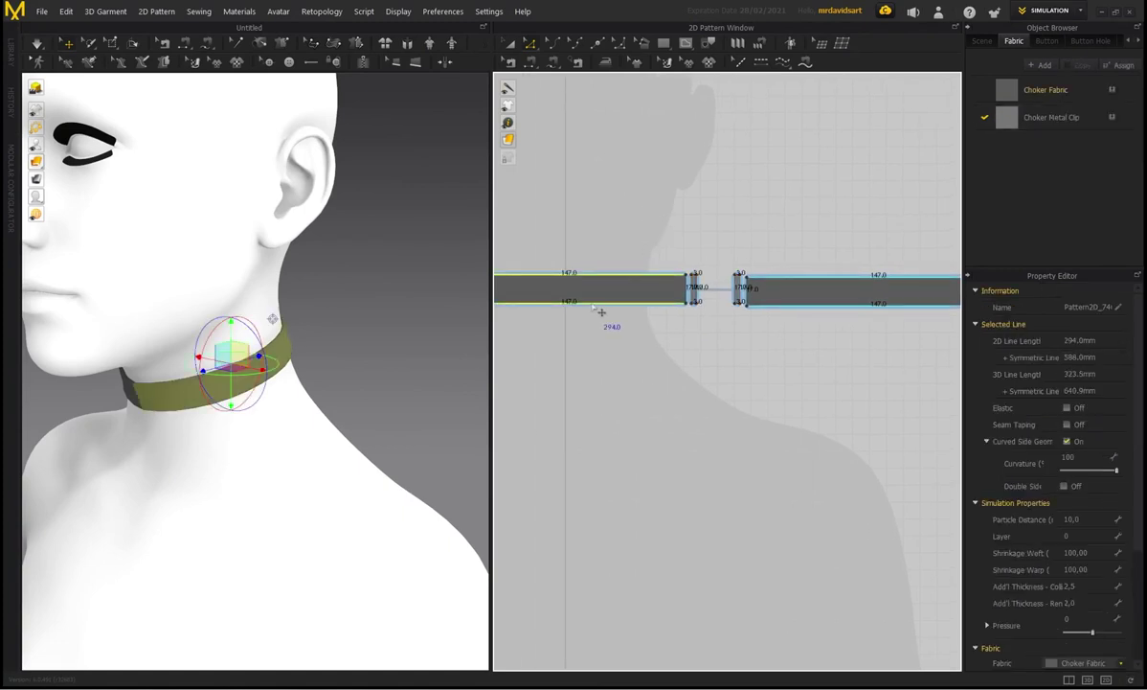
pyautogui.rightClick(594, 307)
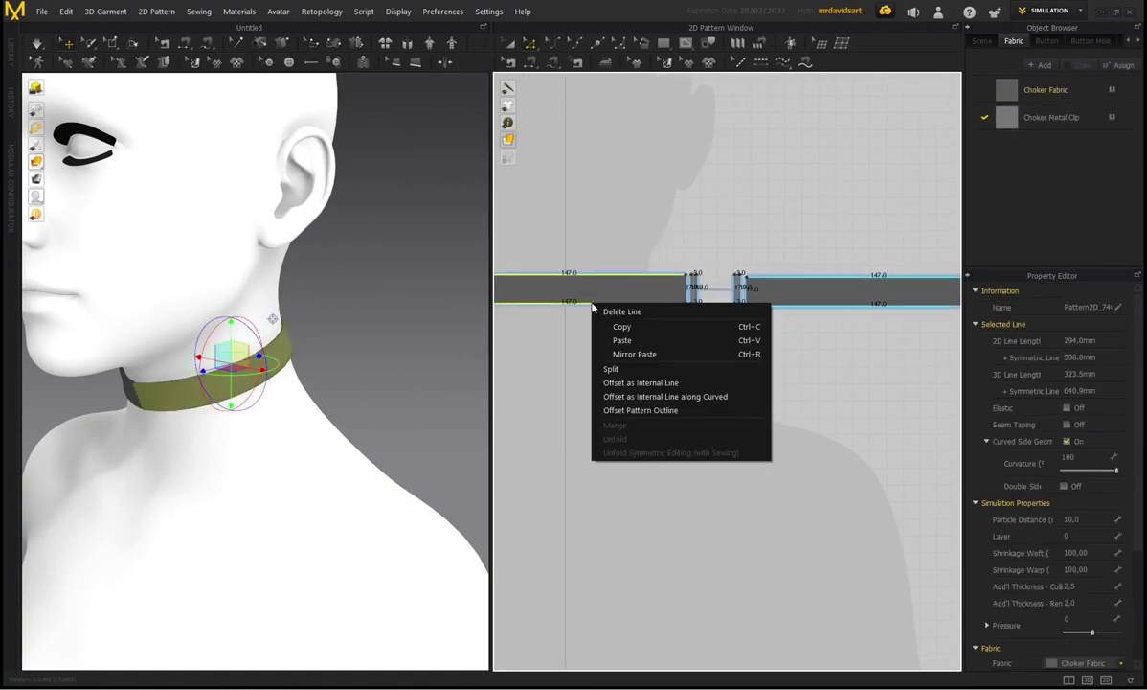
pyautogui.click(643, 384)
pyautogui.write('2')
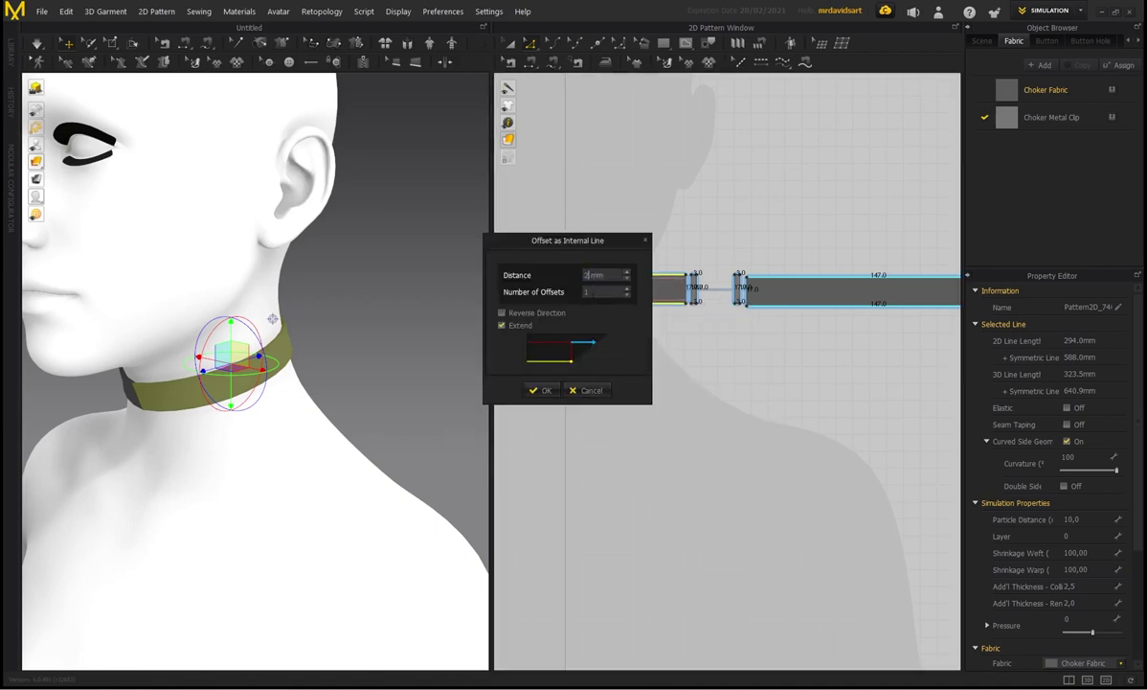
pyautogui.click(541, 391)
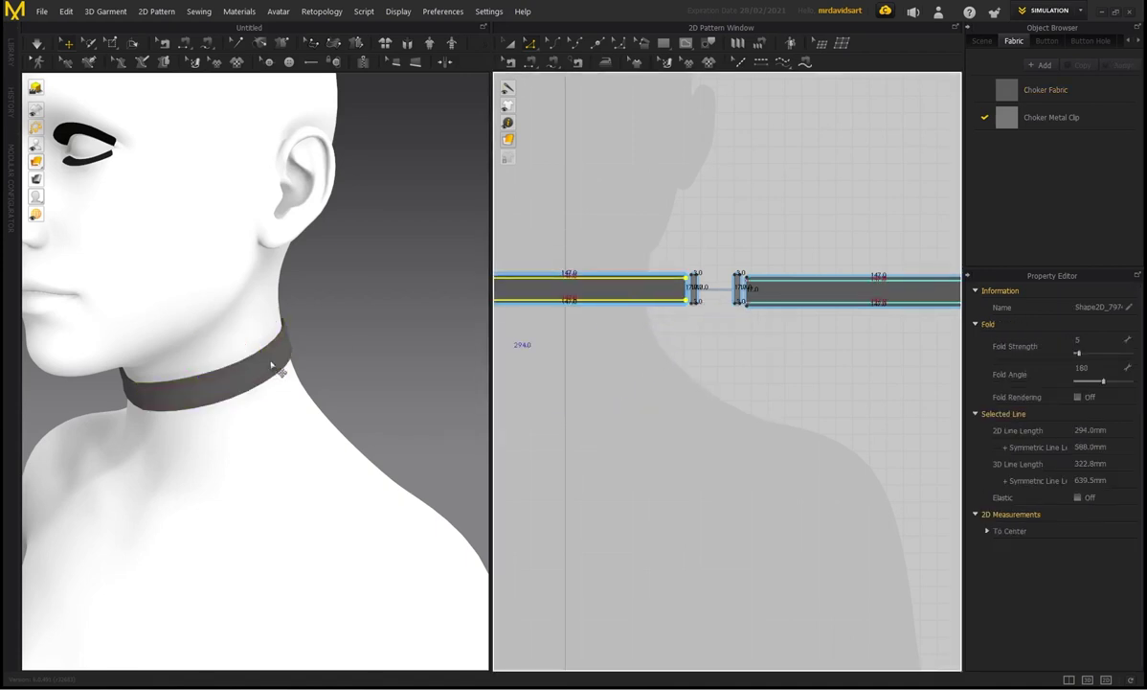
# - Cut and sew the long choker pieces along the offset internal lines to separate thin border strips
pyautogui.scroll(2, 637, 316)
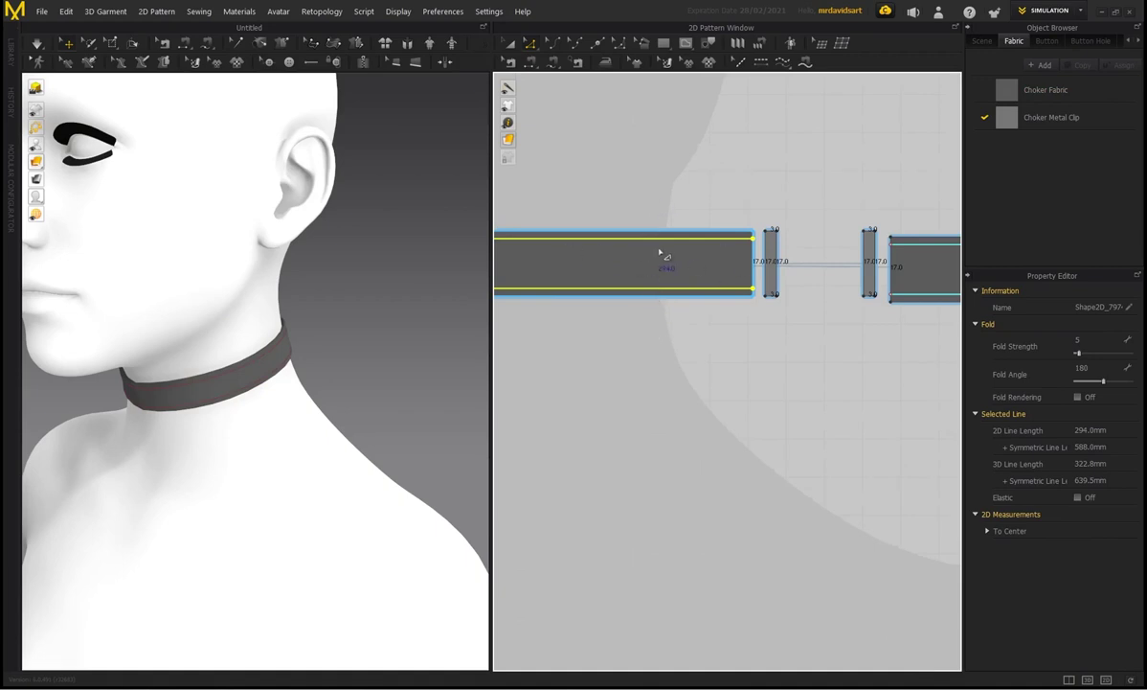
pyautogui.rightClick(627, 291)
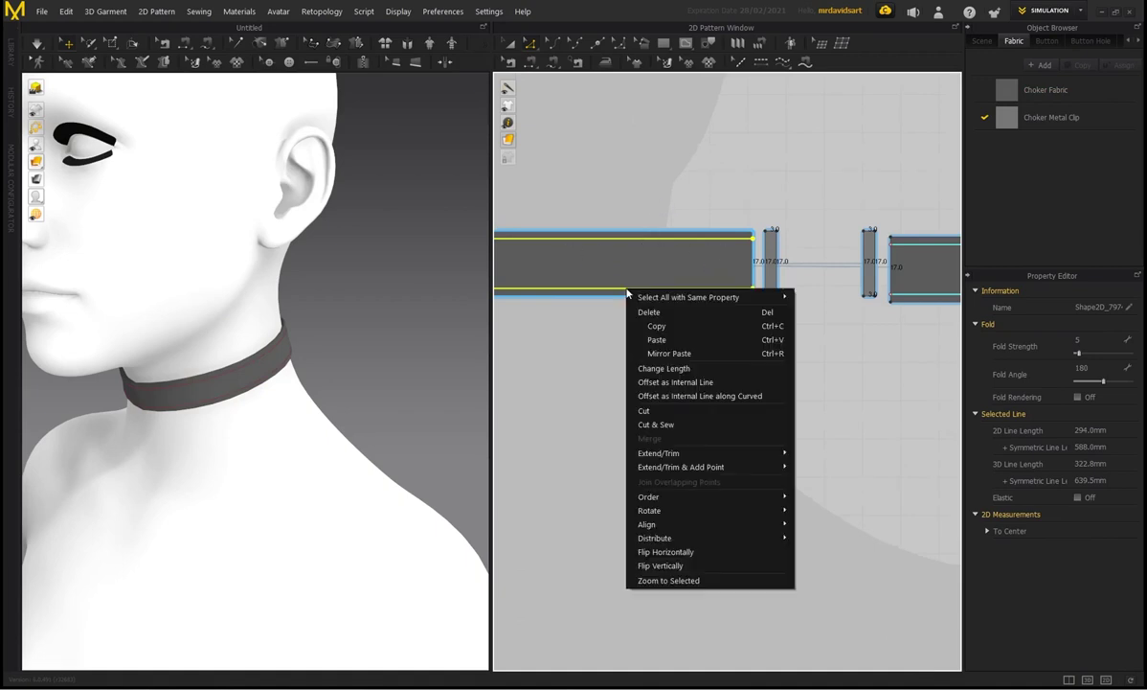
pyautogui.click(656, 425)
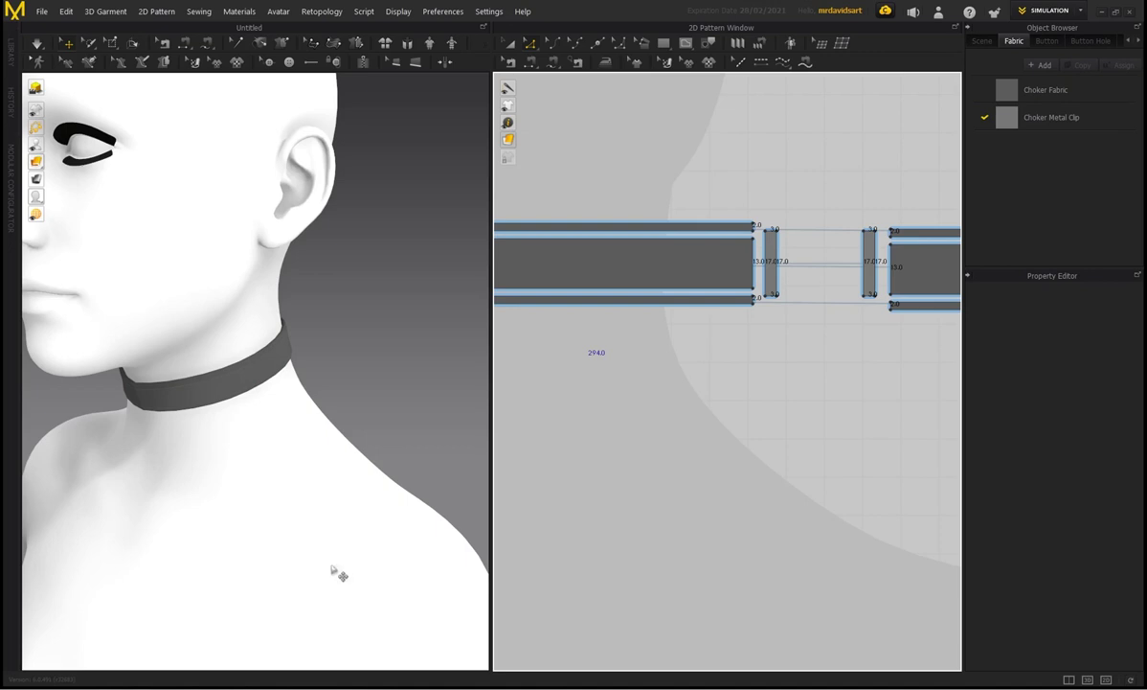
pyautogui.moveTo(332, 571); pyautogui.dragTo(239, 412, button='right')
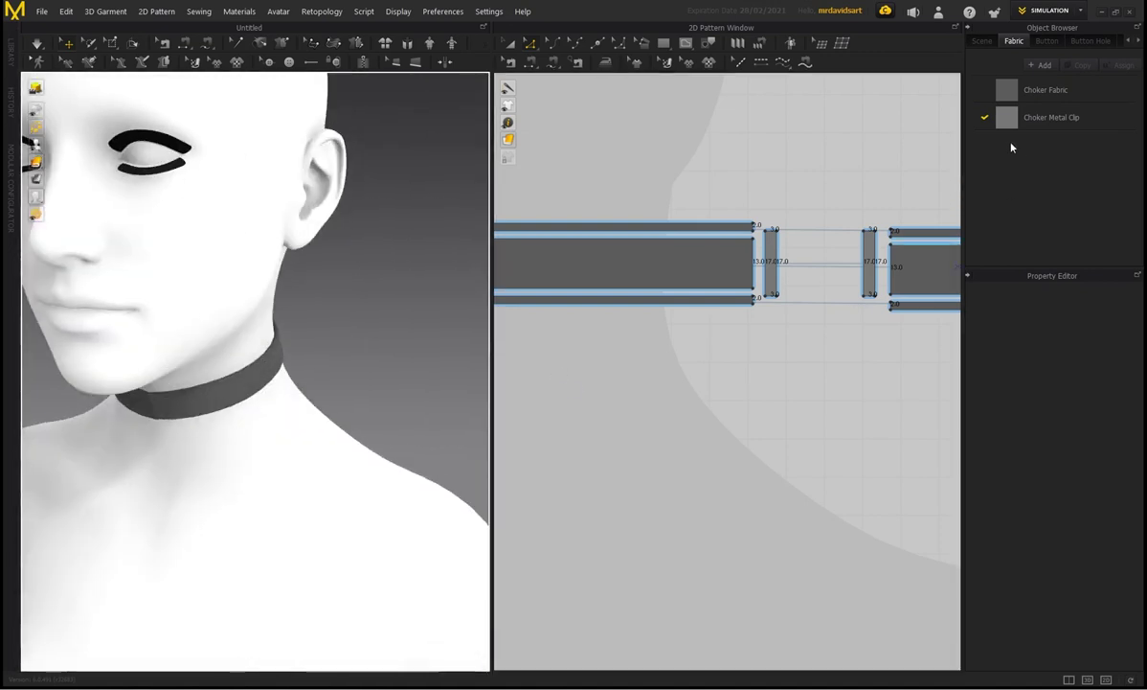
# - Duplicate the Choker Fabric and rename the copy "Choker Fabric 2"
pyautogui.click(1057, 92)
pyautogui.click(1079, 65)
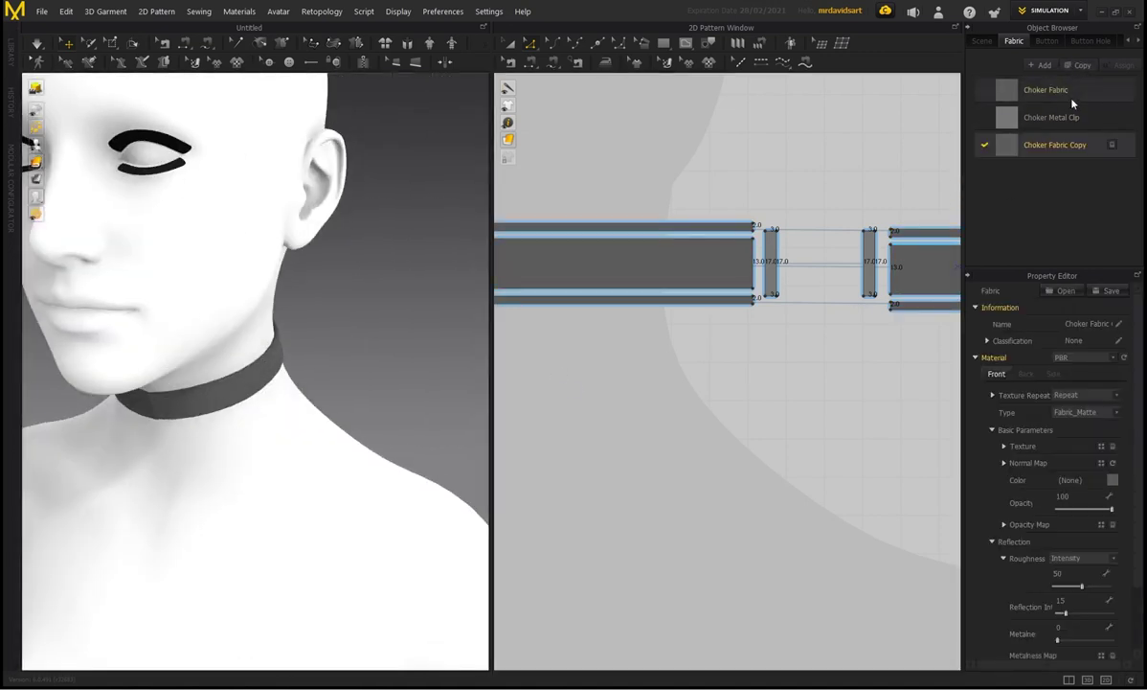
pyautogui.doubleClick(1073, 144)
pyautogui.moveTo(1071, 145); pyautogui.dragTo(1119, 161)
pyautogui.press('BackSpace')
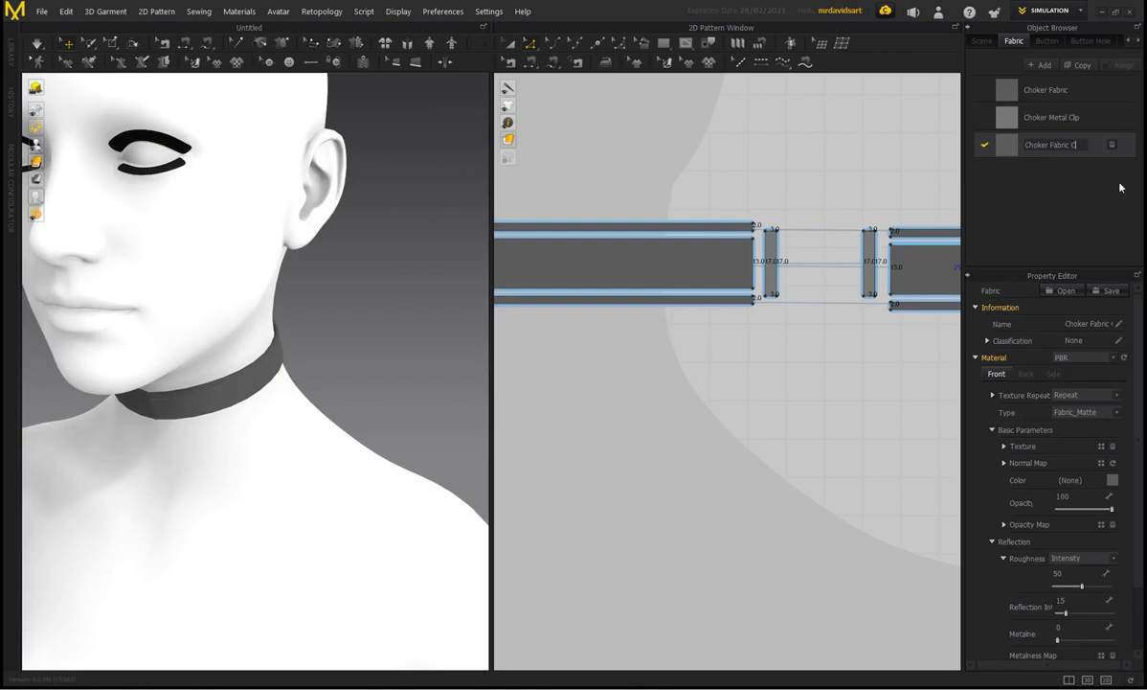
pyautogui.write('2')
# - Assign Choker Fabric 2 to the four thin border strips along the choker's upper and lower edges
pyautogui.click(511, 43)
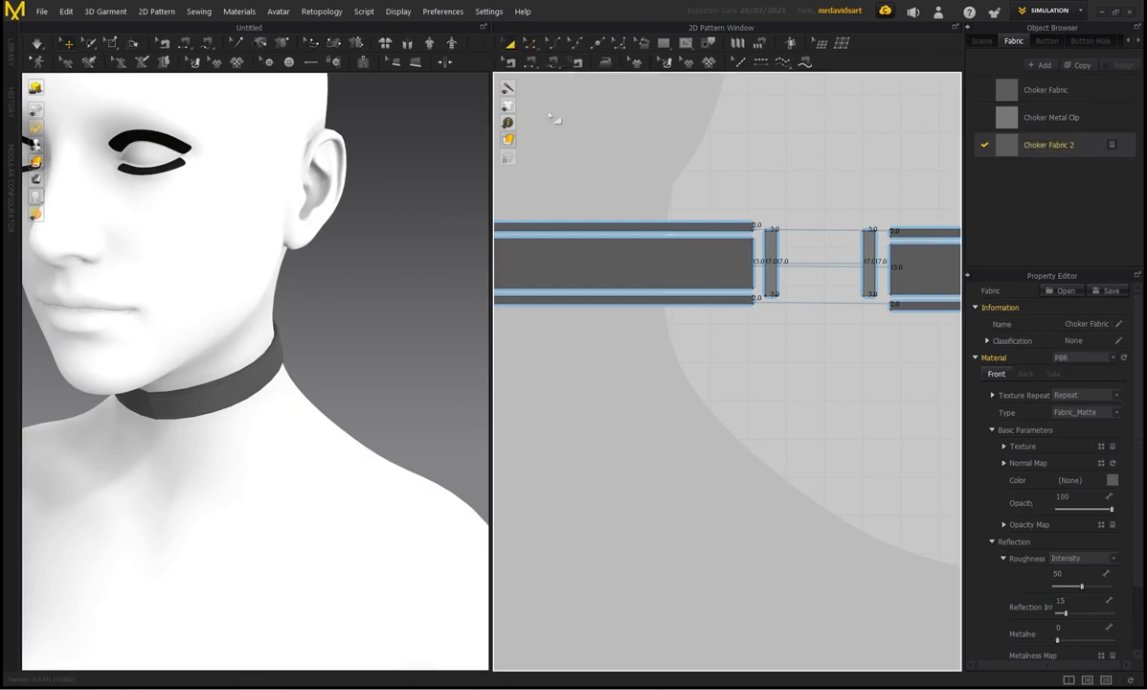
pyautogui.click(609, 229)
pyautogui.keyDown('shift'); pyautogui.click(620, 299); pyautogui.keyUp('shift')
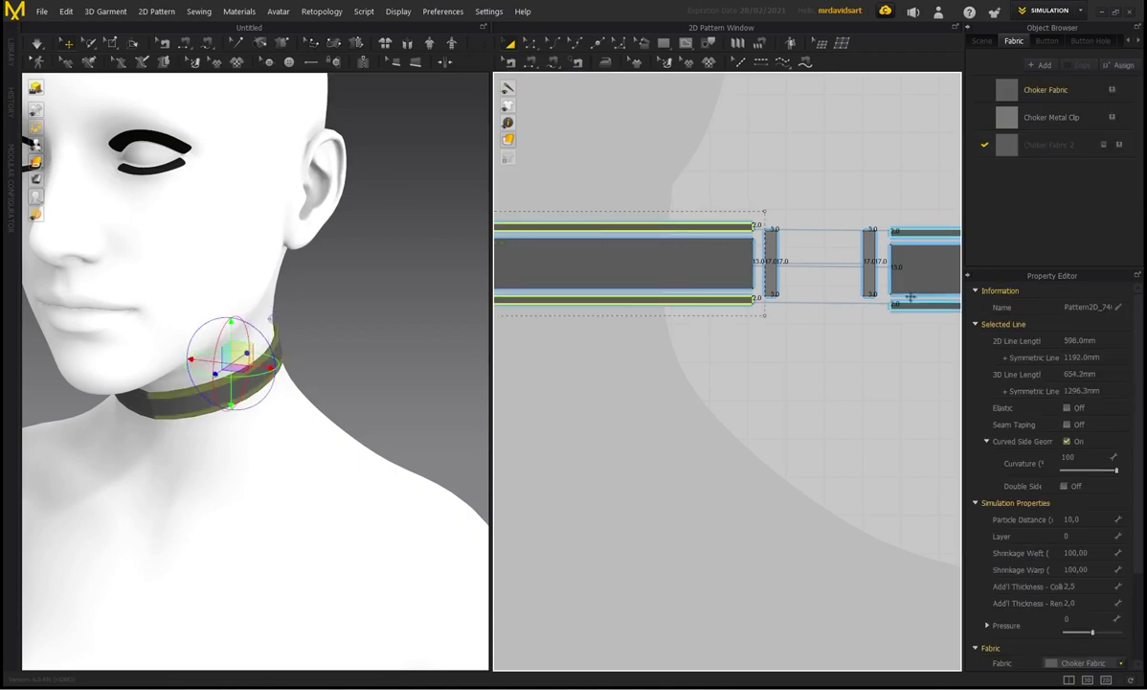
pyautogui.keyDown('shift'); pyautogui.click(915, 306); pyautogui.keyUp('shift')
pyautogui.keyDown('shift'); pyautogui.click(919, 233); pyautogui.keyUp('shift')
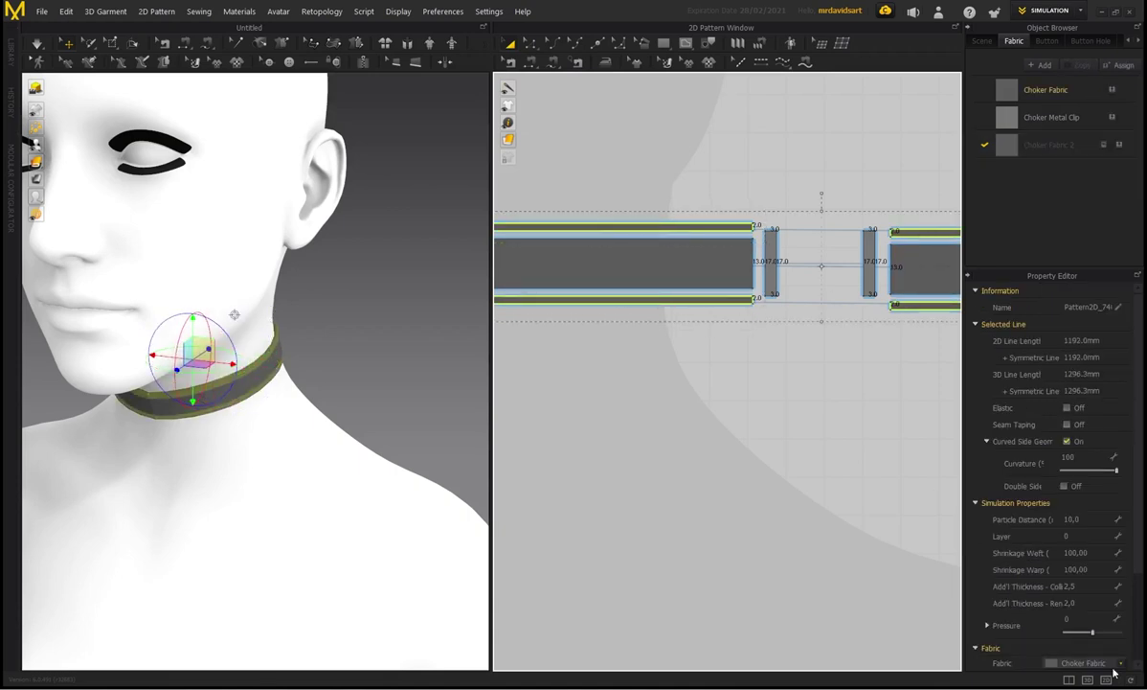
pyautogui.click(1120, 663)
pyautogui.click(1082, 682)
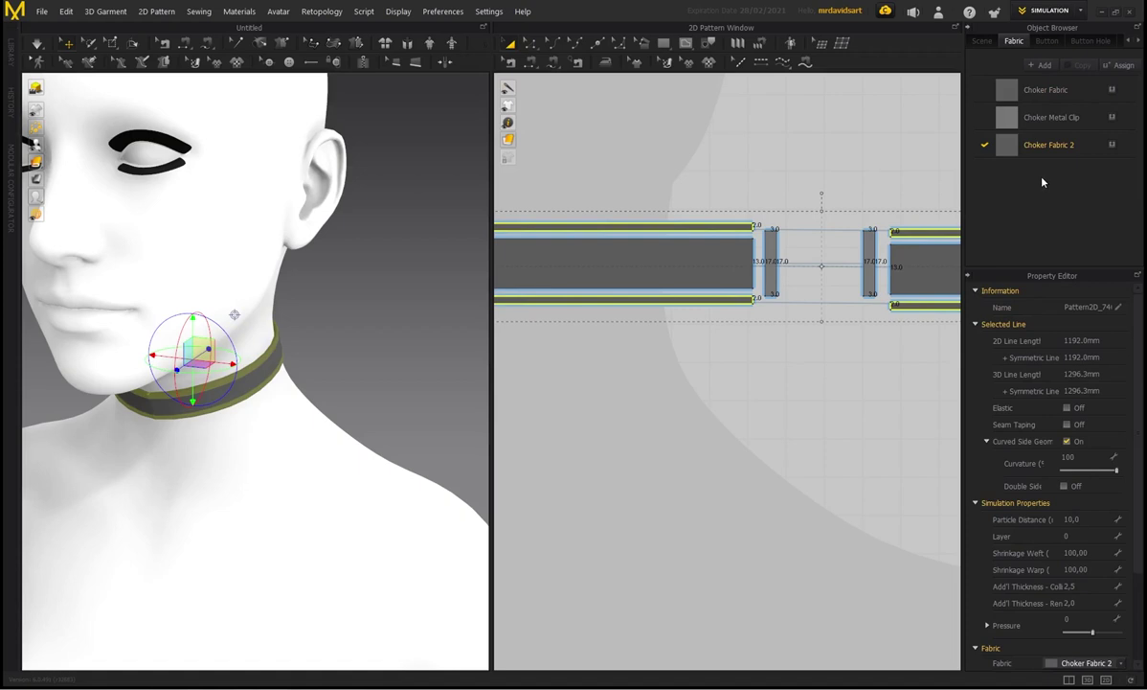
# - Change the color of Choker Fabric 2 to a lighter grey
pyautogui.click(1044, 148)
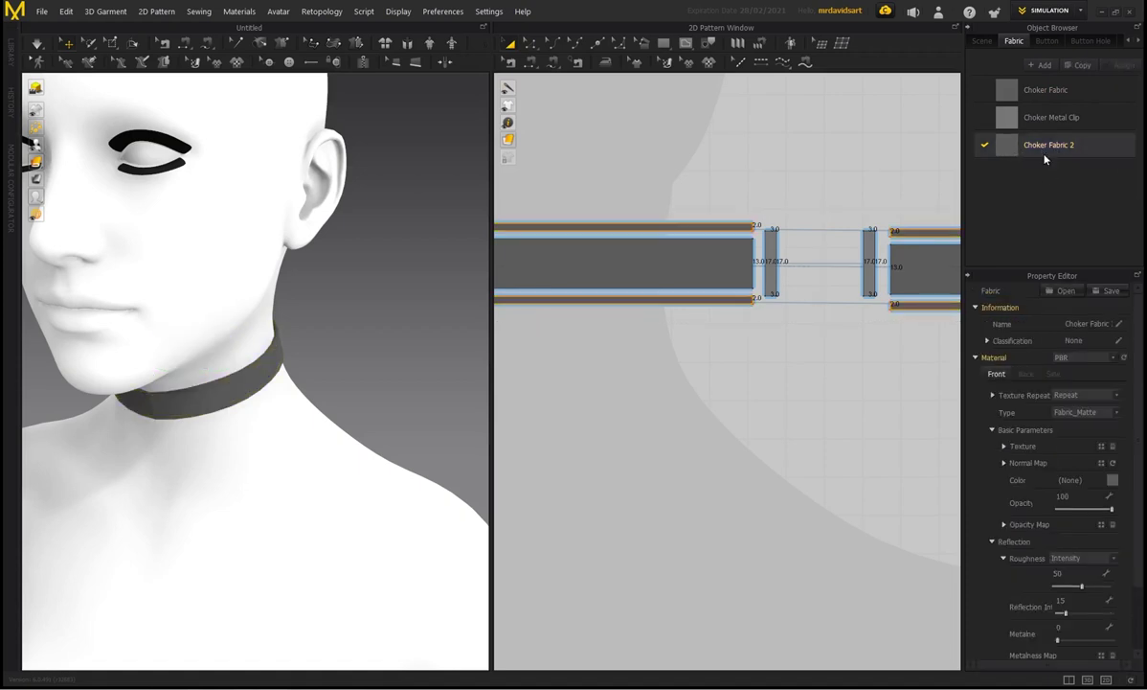
pyautogui.click(1112, 481)
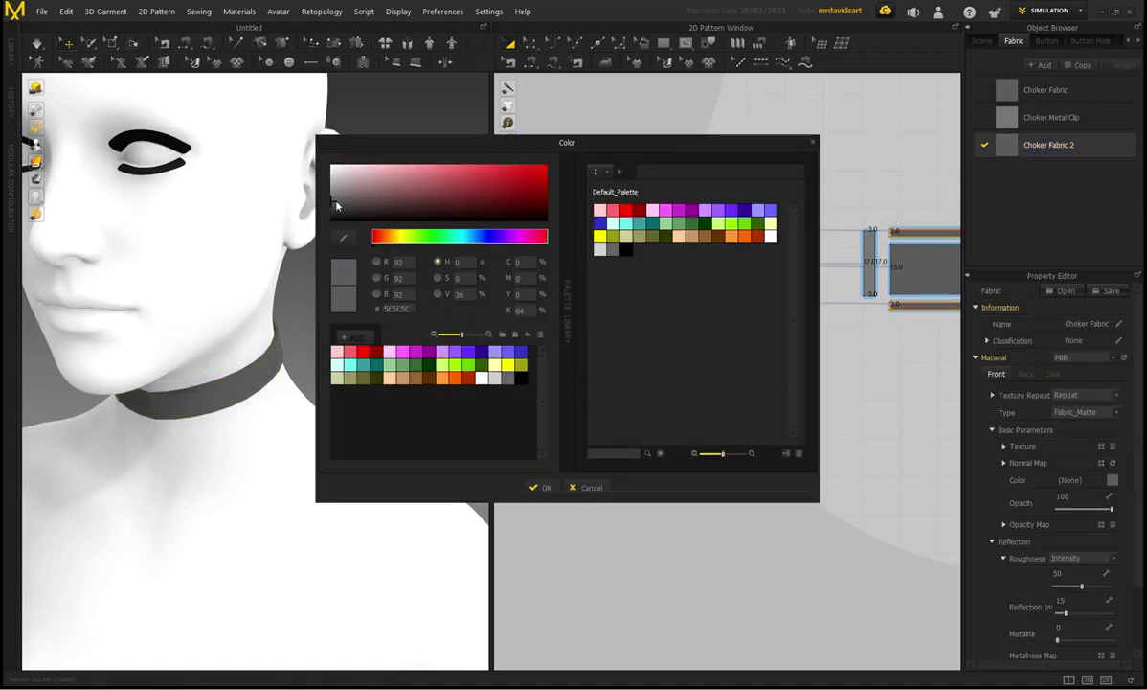
pyautogui.moveTo(330, 201); pyautogui.dragTo(317, 198)
pyautogui.click(542, 488)
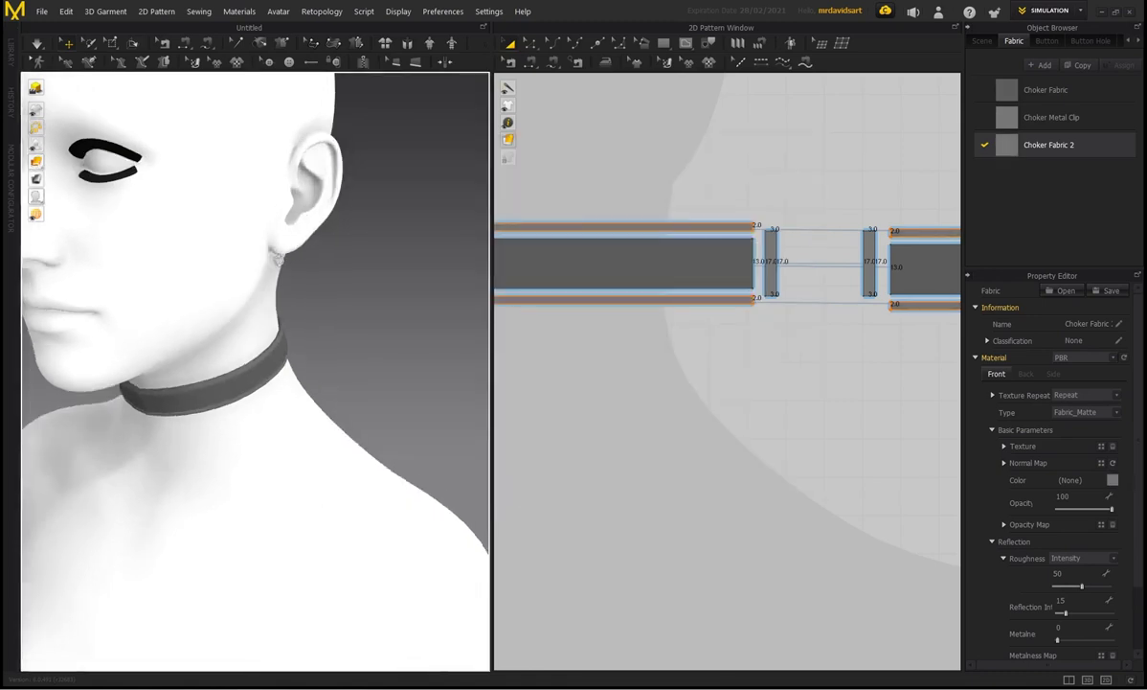
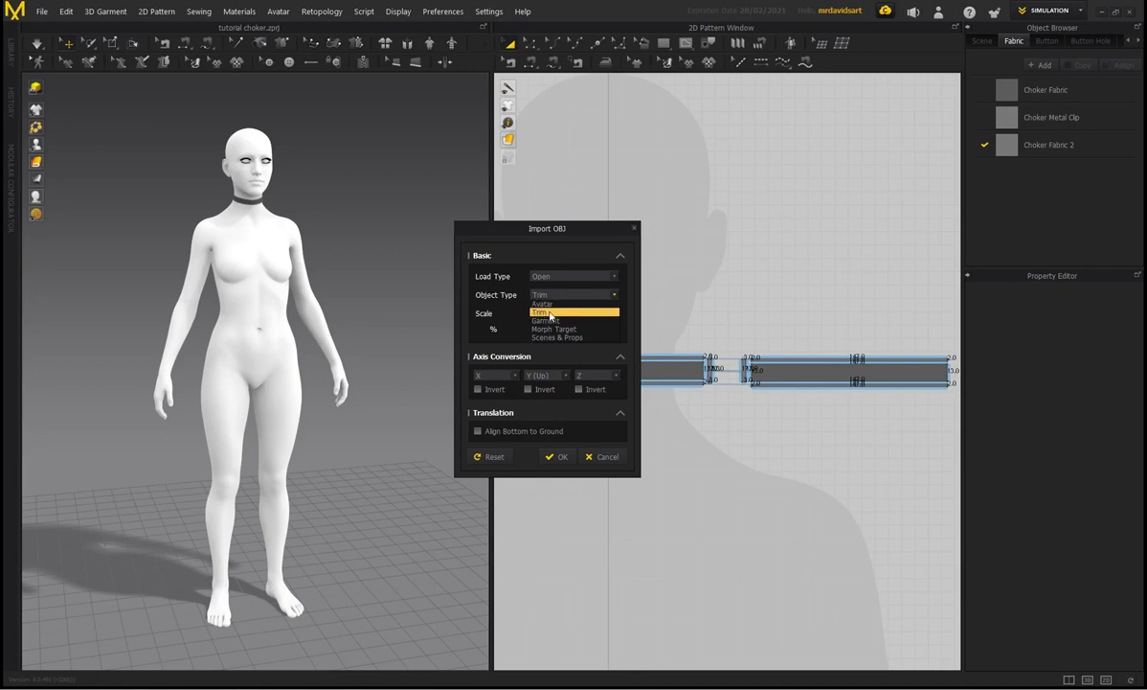
# - Import the pendant OBJ with object type Trim and scale set to Auto Scale
pyautogui.click(549, 314)
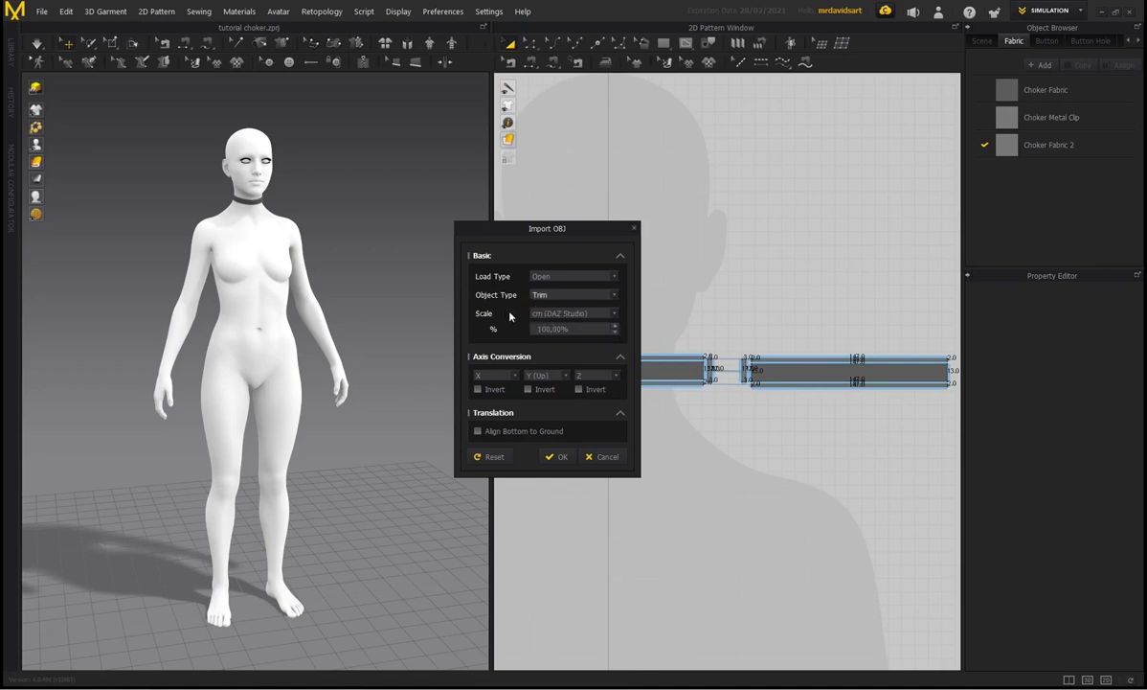
pyautogui.click(615, 315)
pyautogui.click(565, 371)
pyautogui.click(616, 314)
pyautogui.click(557, 331)
pyautogui.click(615, 313)
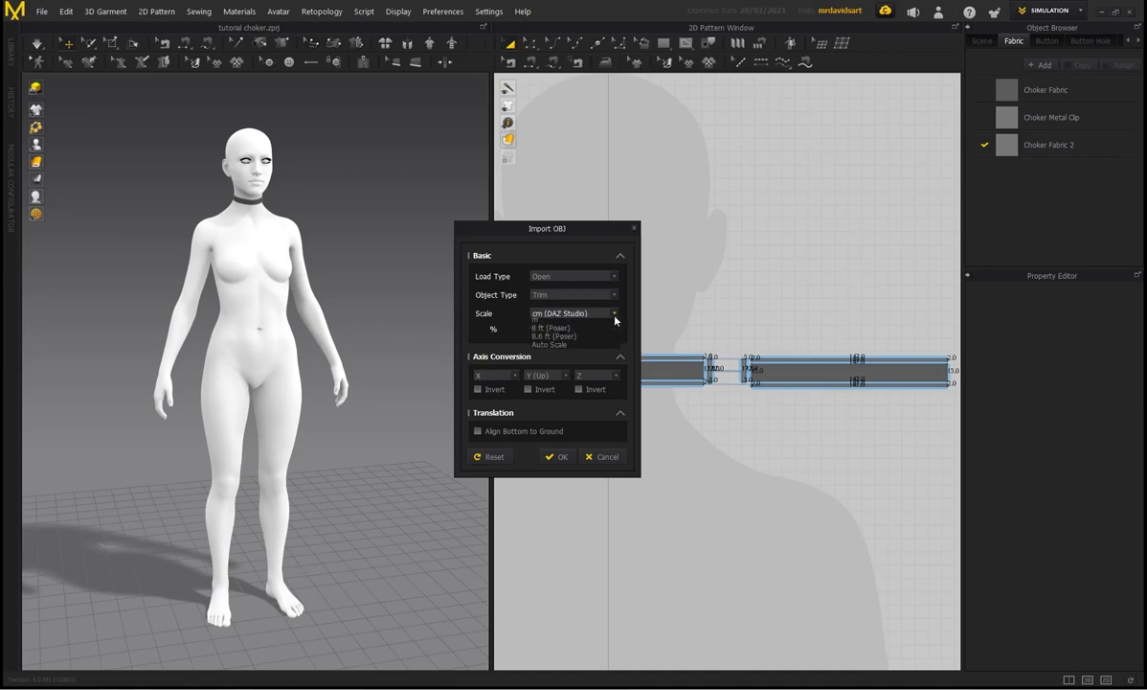
pyautogui.click(539, 328)
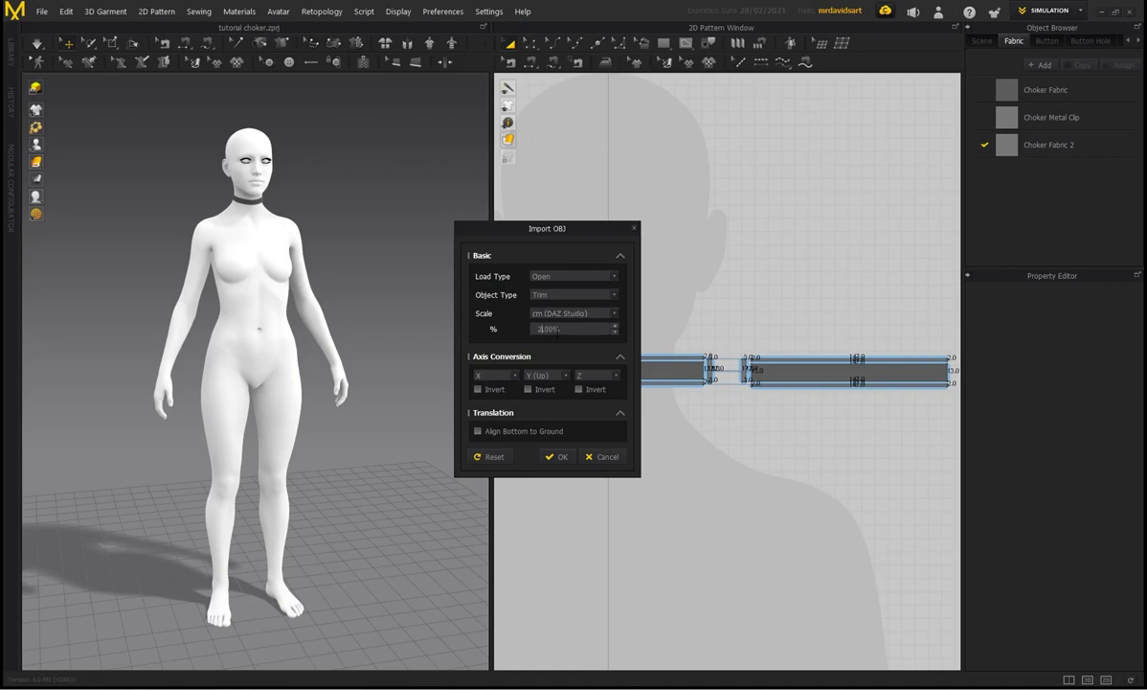
pyautogui.click(616, 315)
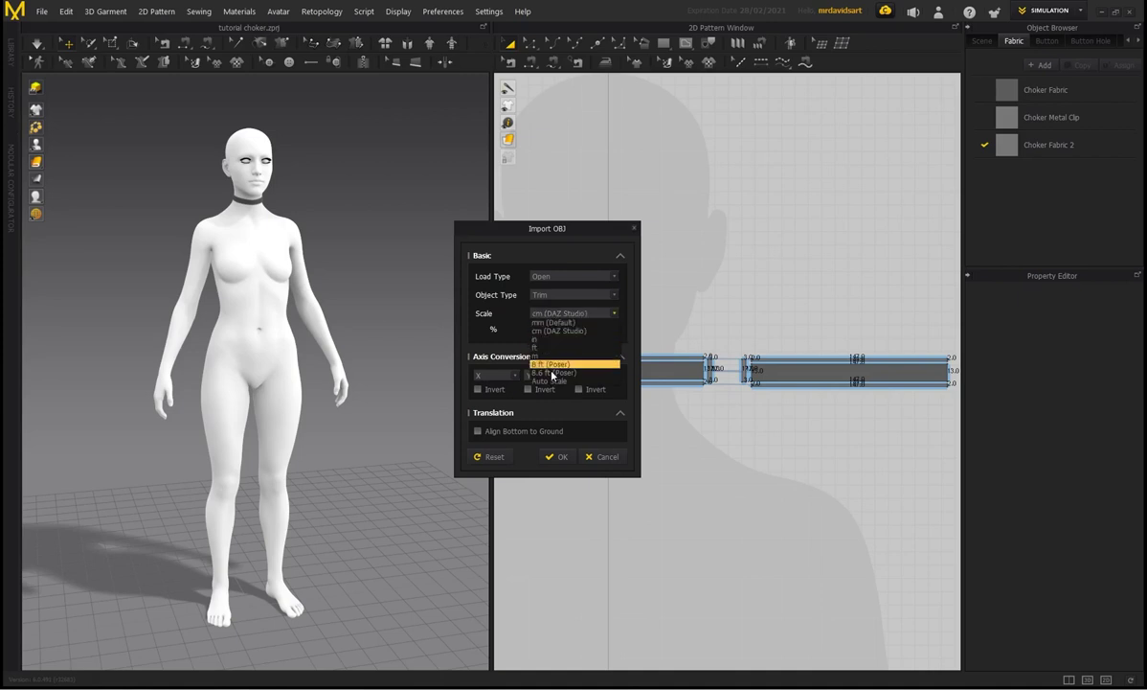
pyautogui.click(553, 380)
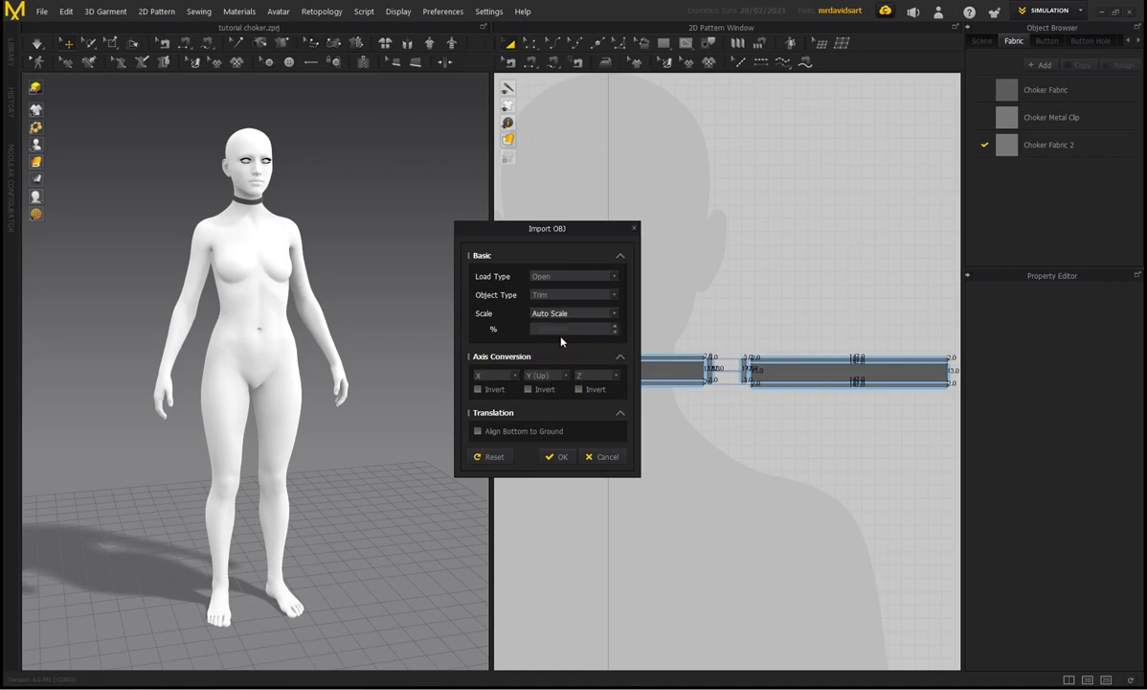
pyautogui.click(559, 457)
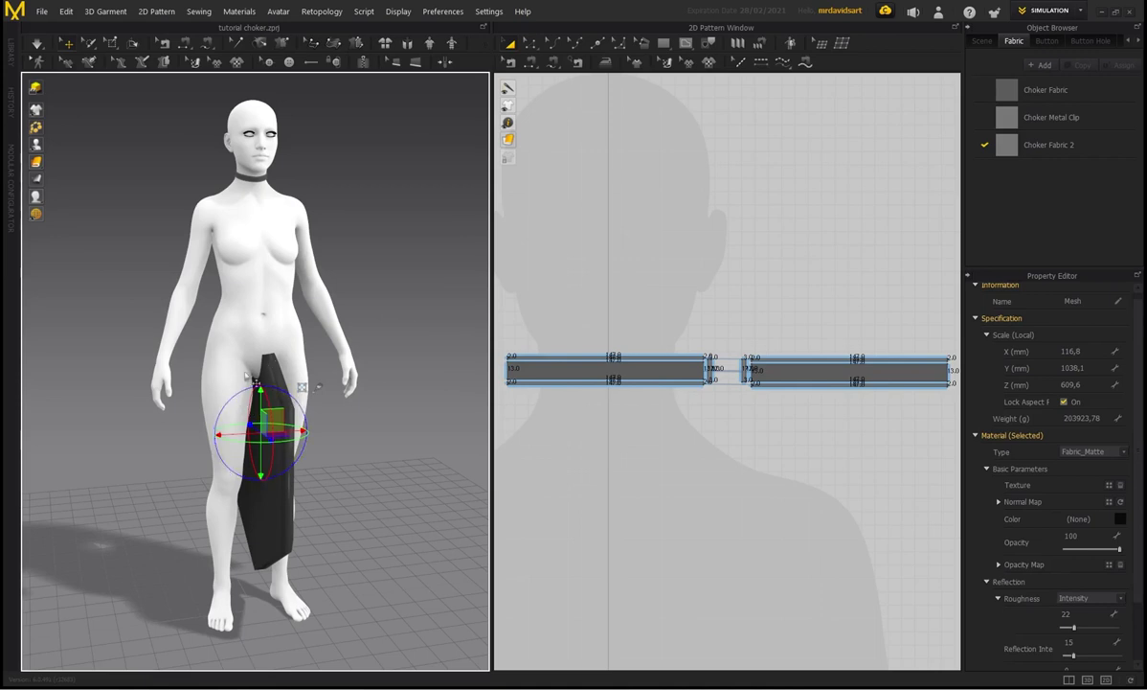
# - Set the weight of the imported pendant trim to 1 g
pyautogui.moveTo(239, 356); pyautogui.dragTo(232, 432, button='right')
pyautogui.scroll(1, 227, 420)
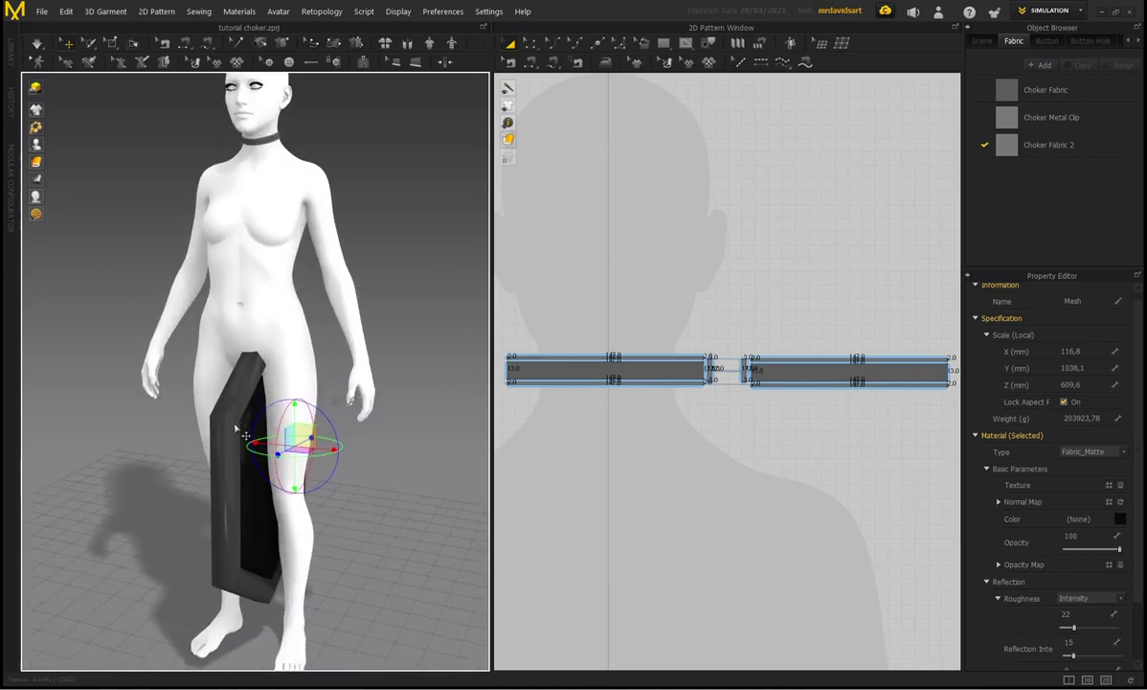
pyautogui.moveTo(240, 352); pyautogui.dragTo(269, 369, button='right')
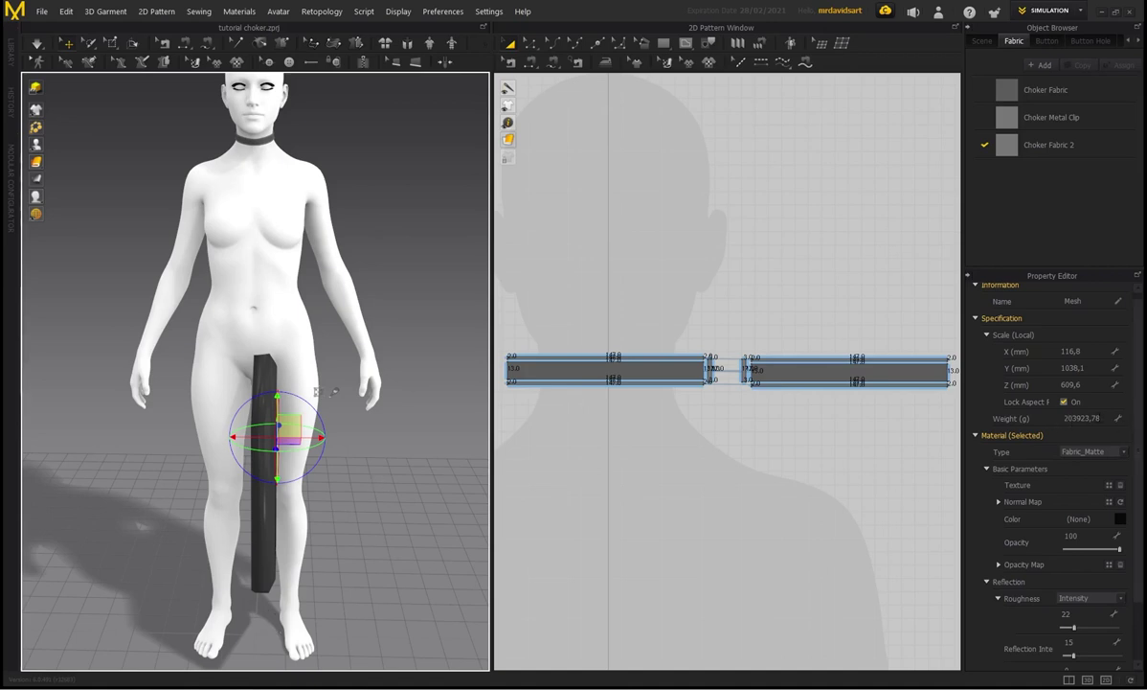
pyautogui.click(1083, 419)
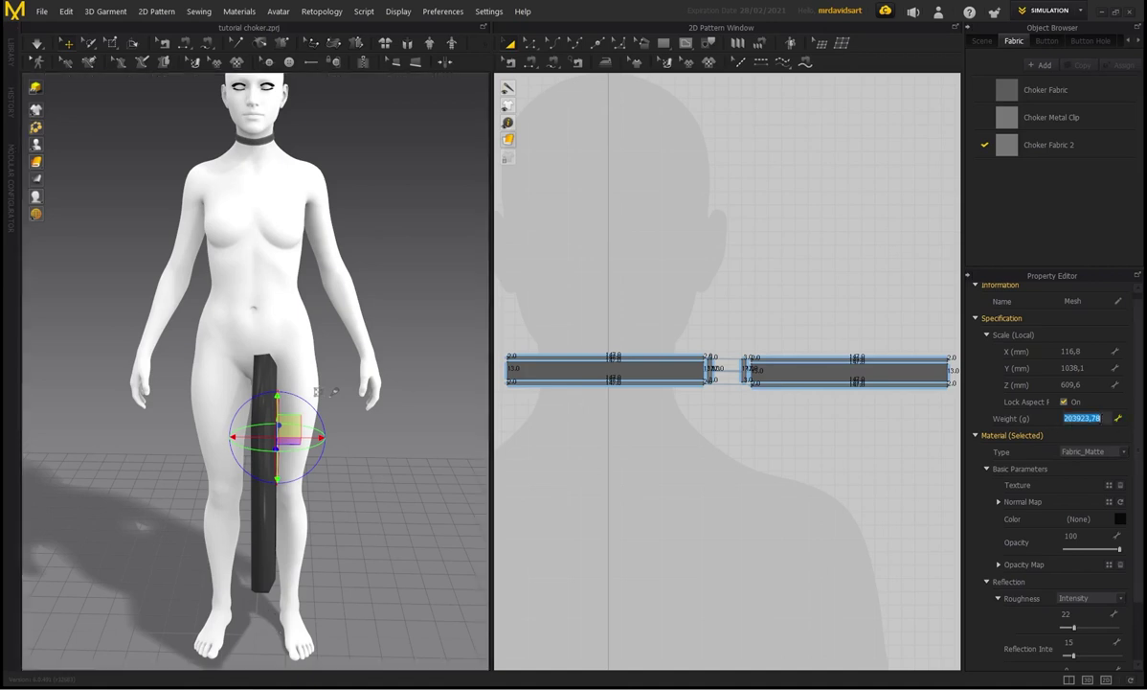
pyautogui.write('1')
pyautogui.press('Return')
# - Raise the pendant trim from the avatar's legs to chest height
pyautogui.moveTo(355, 404); pyautogui.dragTo(250, 429, button='right')
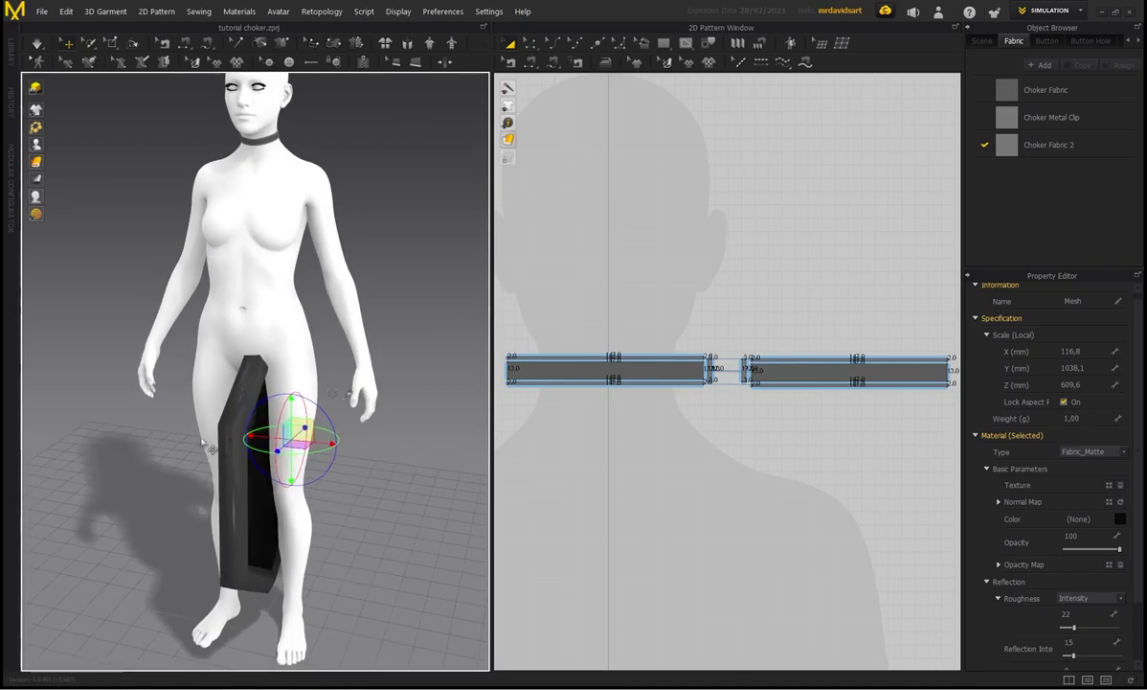
pyautogui.moveTo(273, 393); pyautogui.dragTo(264, 226)
pyautogui.moveTo(339, 222); pyautogui.dragTo(333, 320, button='middle')
pyautogui.scroll(1, 333, 320)
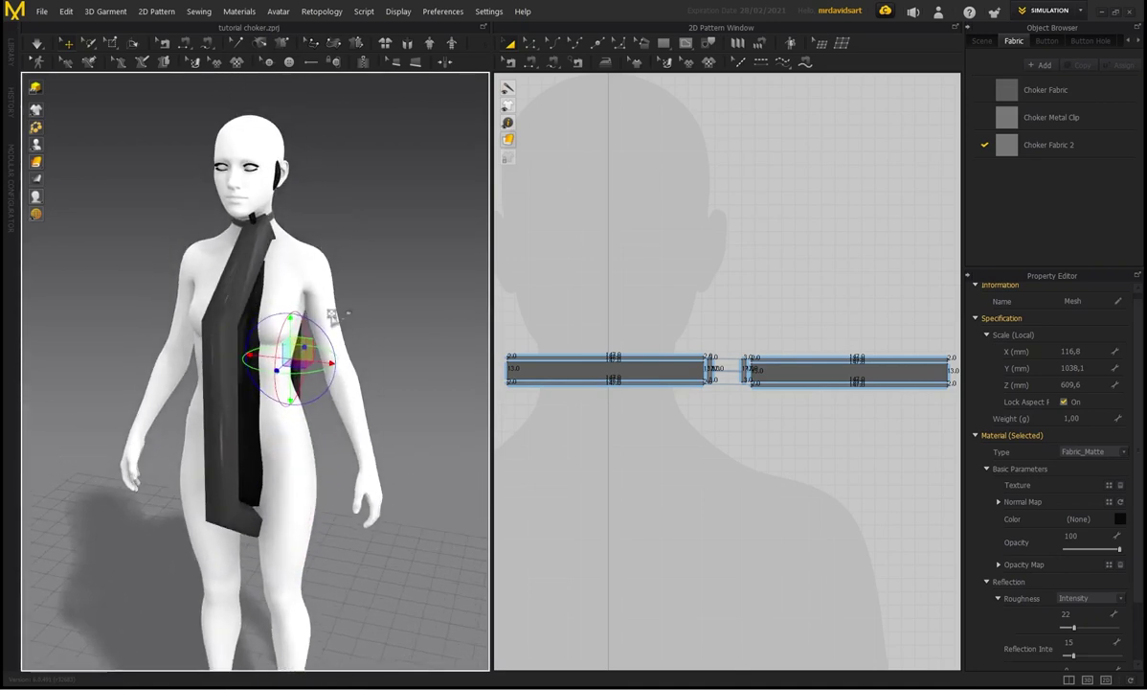
# - Scale the pendant down uniformly to about 36 × 320 × 188 mm
pyautogui.click(332, 317)
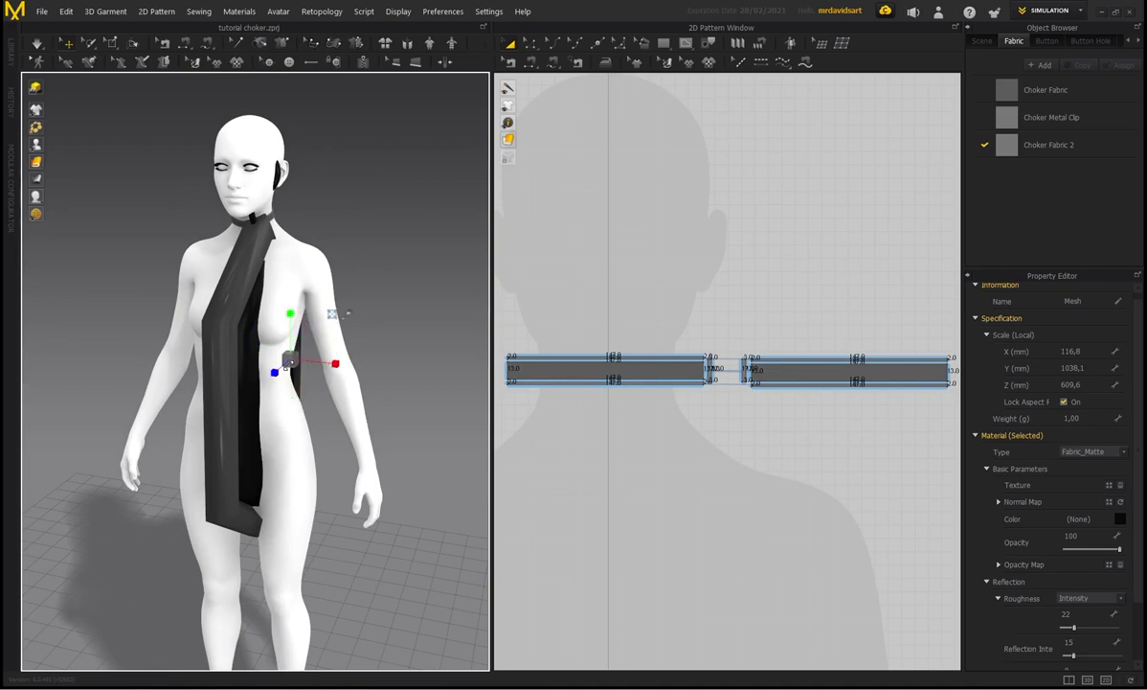
pyautogui.moveTo(291, 357); pyautogui.dragTo(248, 400)
pyautogui.click(332, 315)
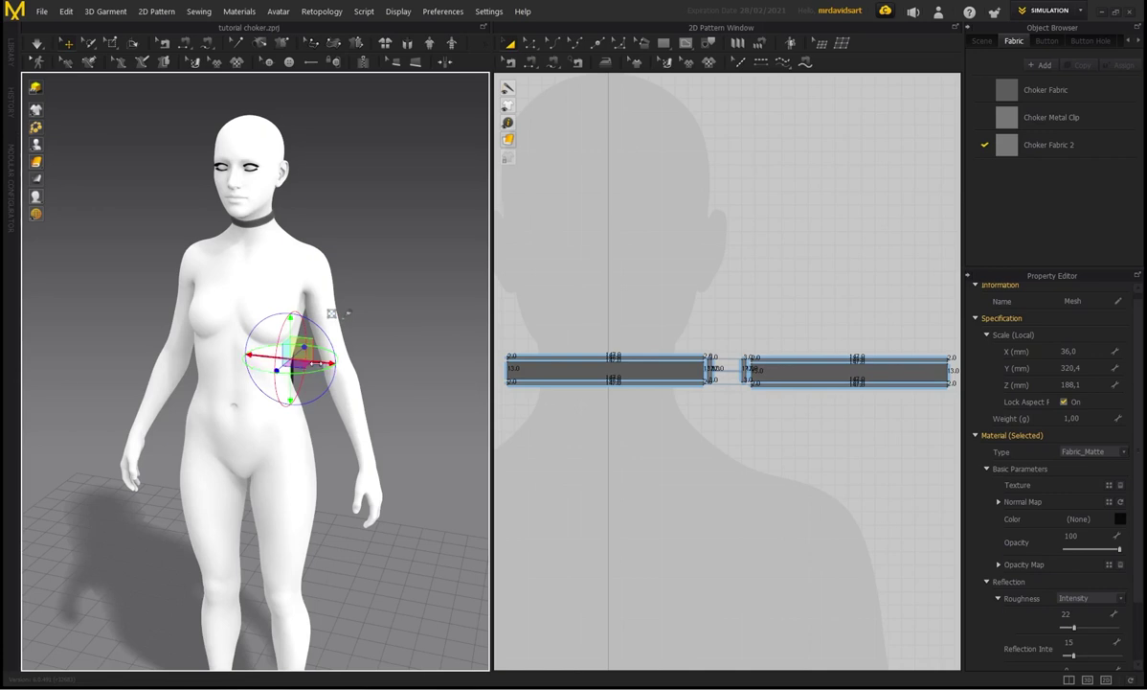
# - Move the pendant out beside the avatar's arm and scale it down uniformly to about 9 × 82 × 48 mm
pyautogui.moveTo(263, 358); pyautogui.dragTo(374, 380)
pyautogui.moveTo(376, 379); pyautogui.dragTo(428, 327, button='right')
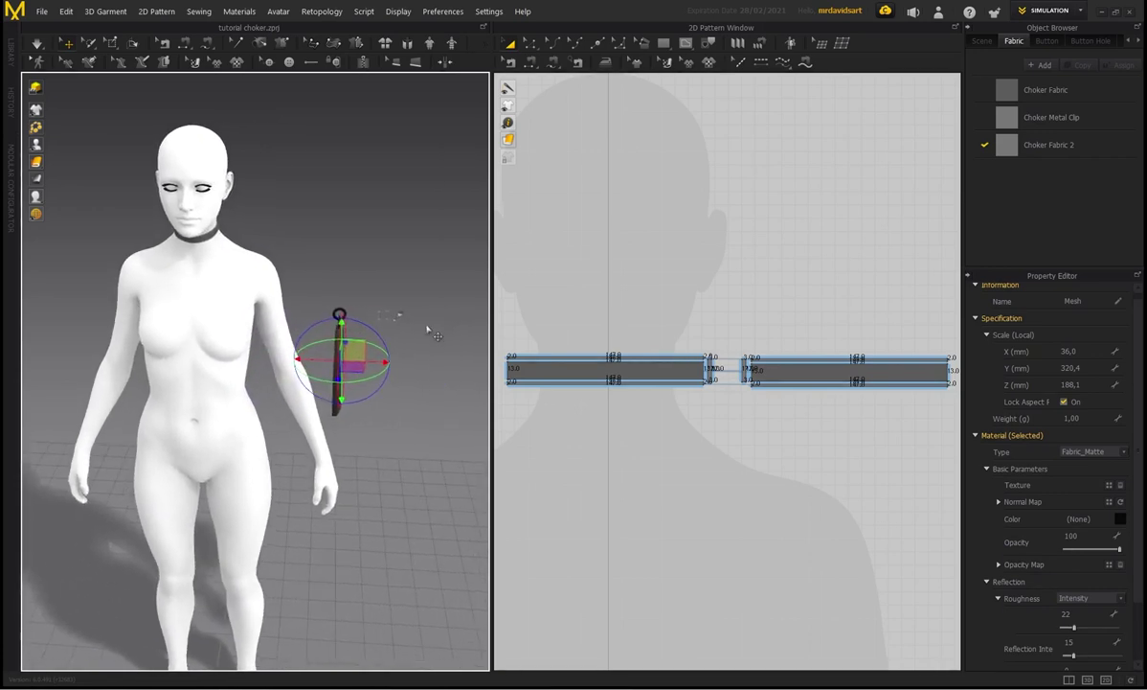
pyautogui.moveTo(346, 359); pyautogui.dragTo(296, 436)
pyautogui.click(382, 316)
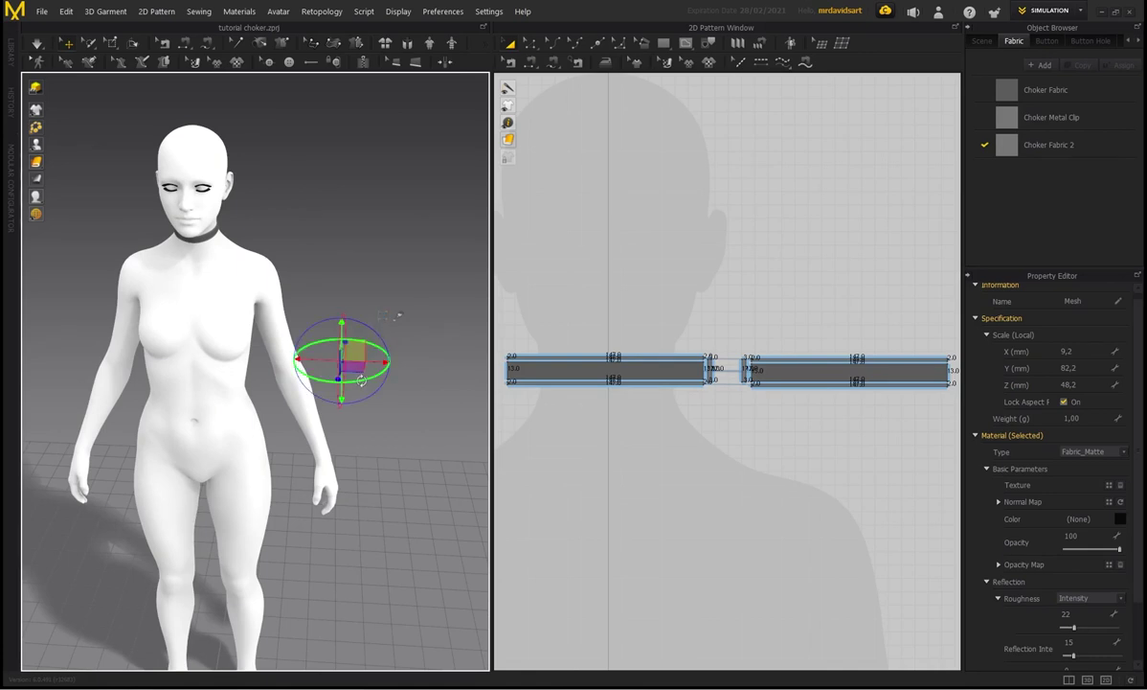
# - Rotate the pendant a quarter turn about the vertical axis to face forward and move it to the base of the neck
pyautogui.moveTo(358, 381); pyautogui.dragTo(251, 373)
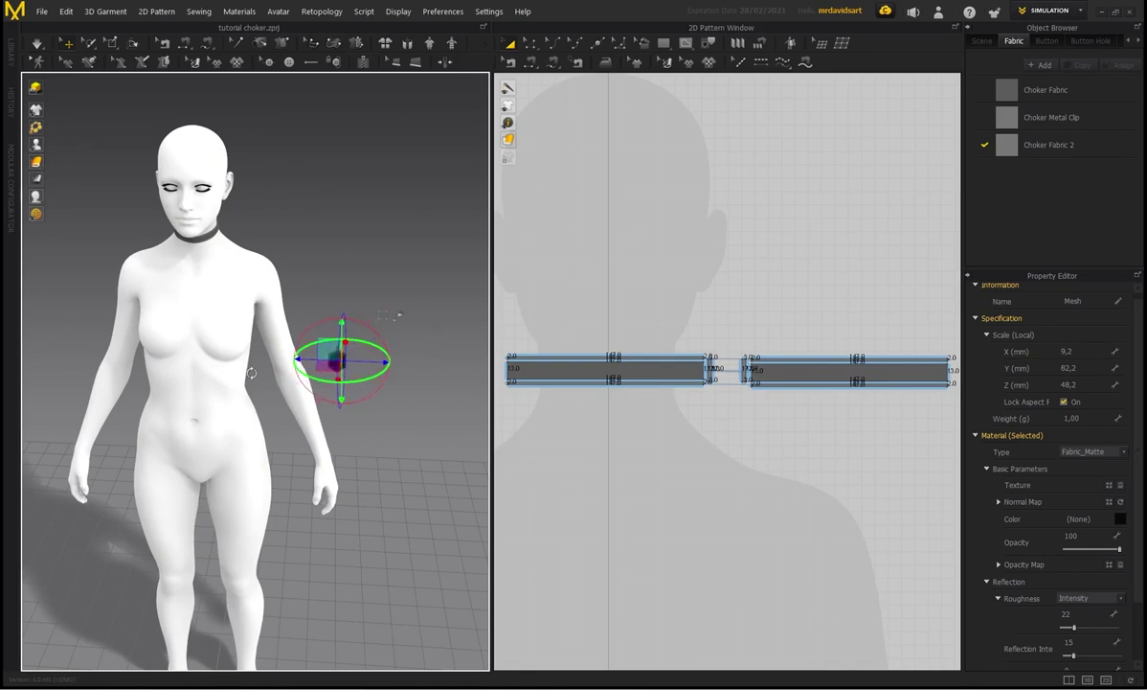
pyautogui.moveTo(337, 360); pyautogui.dragTo(193, 217)
pyautogui.scroll(4, 182, 254)
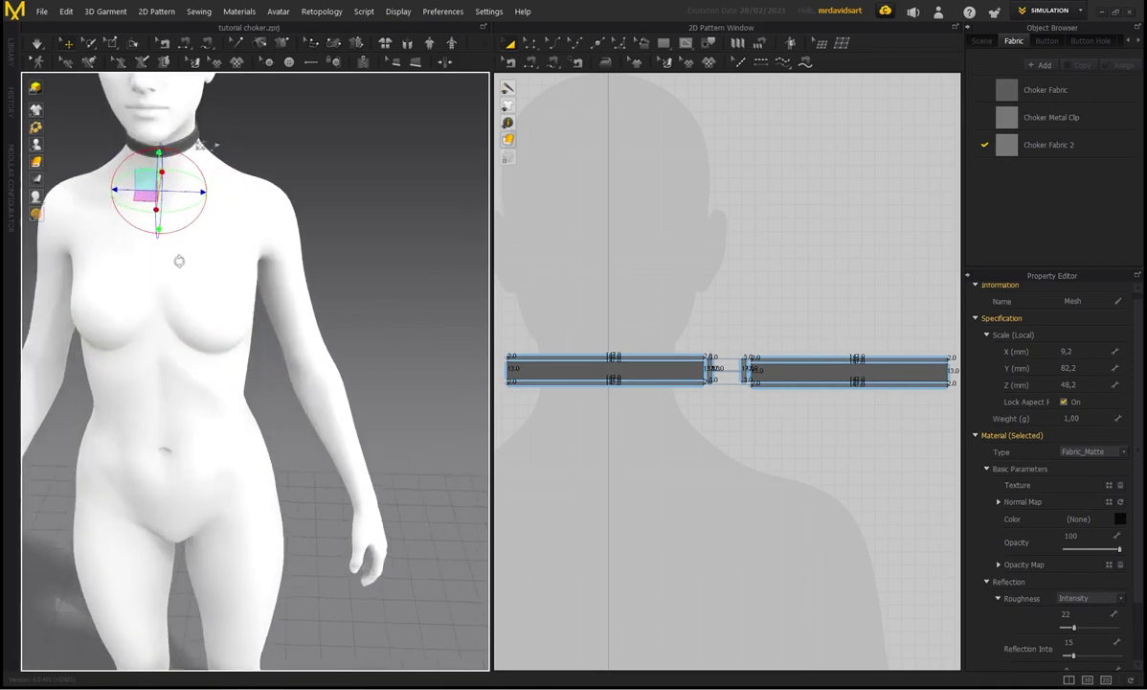
# - Pull the pendant forward out of the chest and raise it to just below the choker's height
pyautogui.moveTo(179, 260); pyautogui.dragTo(314, 255, button='right')
pyautogui.scroll(3, 314, 255)
pyautogui.moveTo(226, 193); pyautogui.dragTo(403, 220)
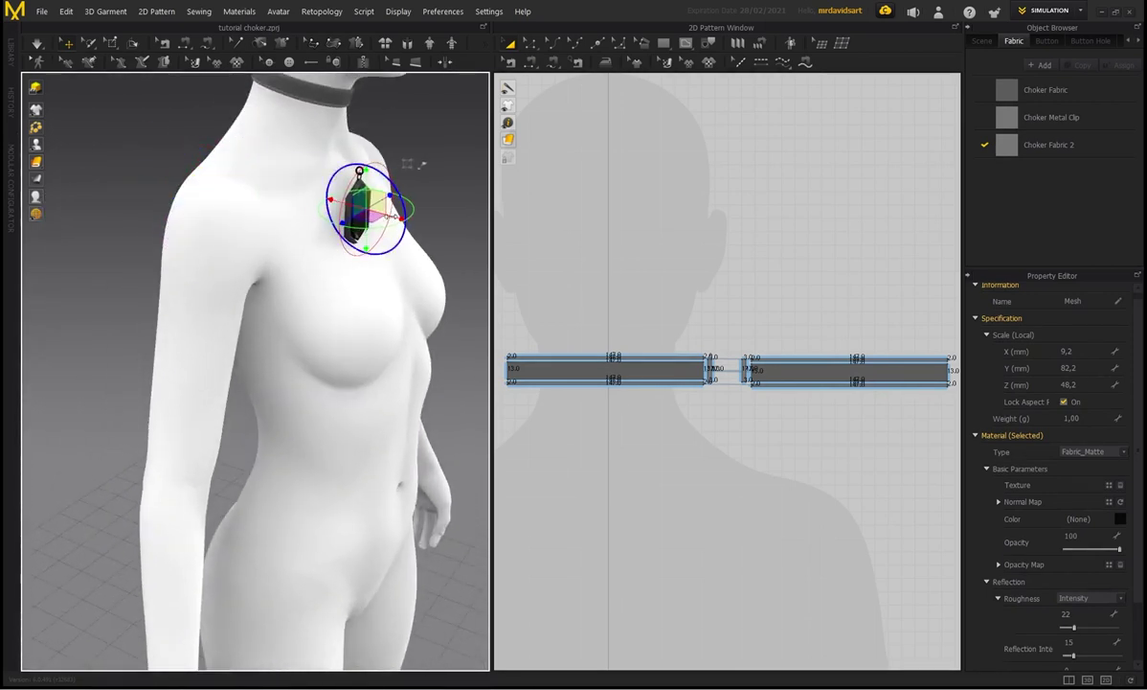
pyautogui.moveTo(366, 180); pyautogui.dragTo(368, 113)
pyautogui.moveTo(378, 190); pyautogui.dragTo(356, 300, button='middle')
pyautogui.scroll(3, 356, 291)
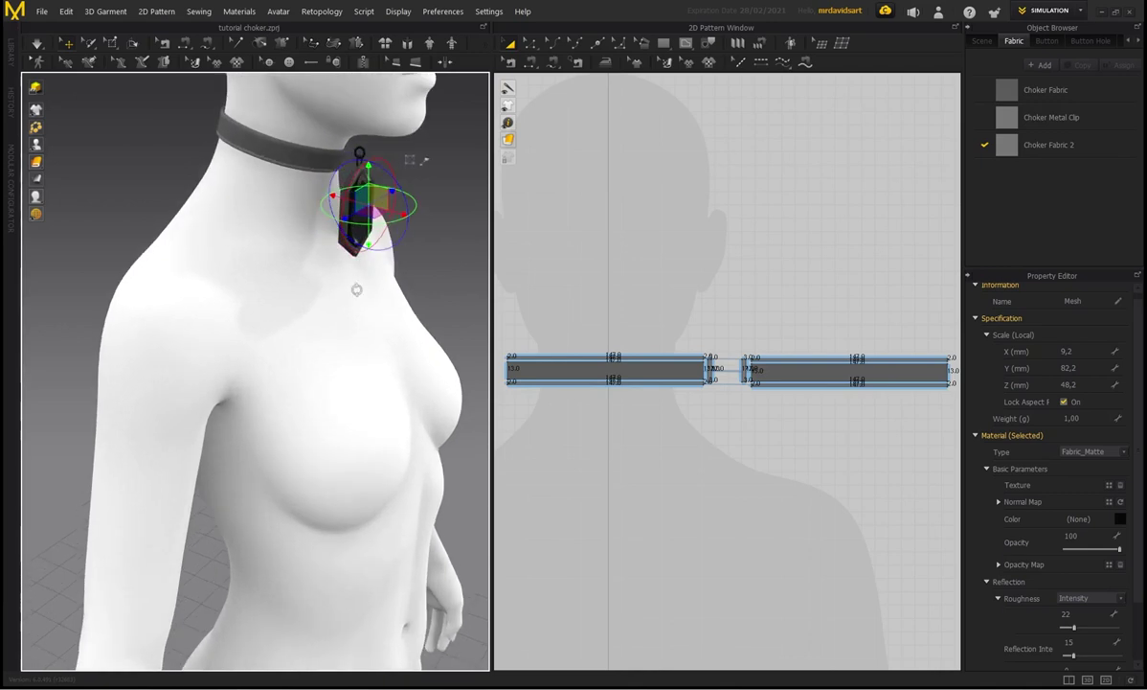
# - Centre the pendant sideways under the front of the choker and deselect it
pyautogui.moveTo(356, 289); pyautogui.dragTo(169, 336, button='right')
pyautogui.moveTo(260, 257); pyautogui.dragTo(323, 257)
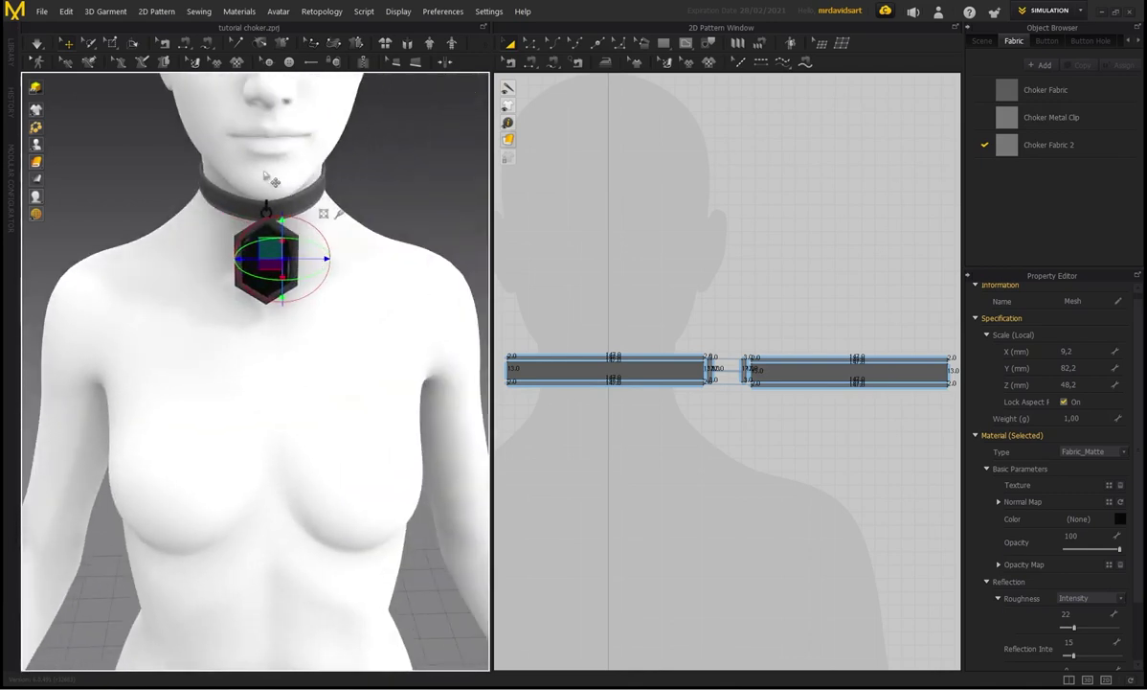
pyautogui.moveTo(269, 179); pyautogui.dragTo(404, 179, button='right')
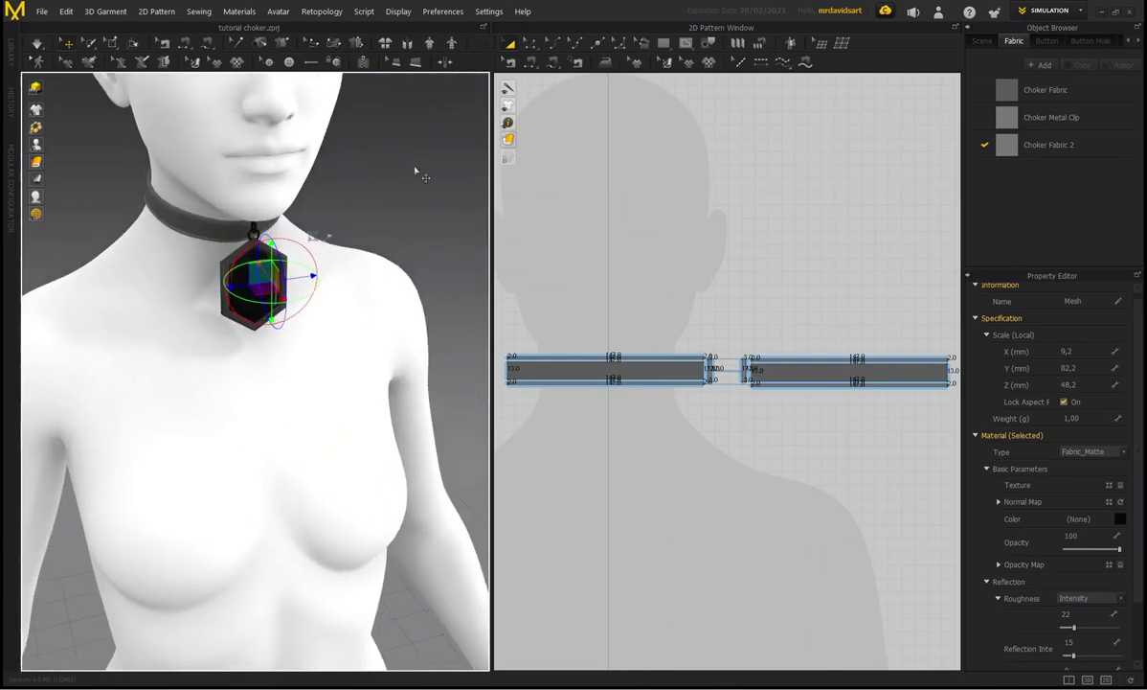
pyautogui.click(427, 194)
# - Select the pendant by its upper edge and move it back closer to the front of the choker
pyautogui.scroll(5, 254, 292)
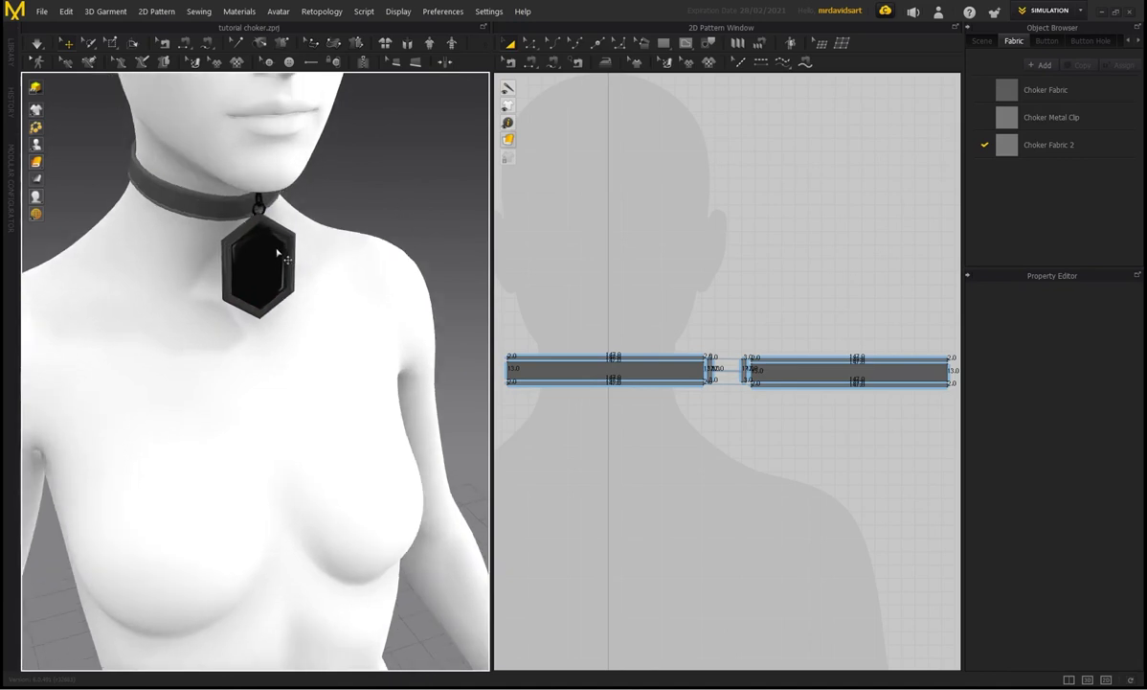
pyautogui.scroll(-3, 255, 292)
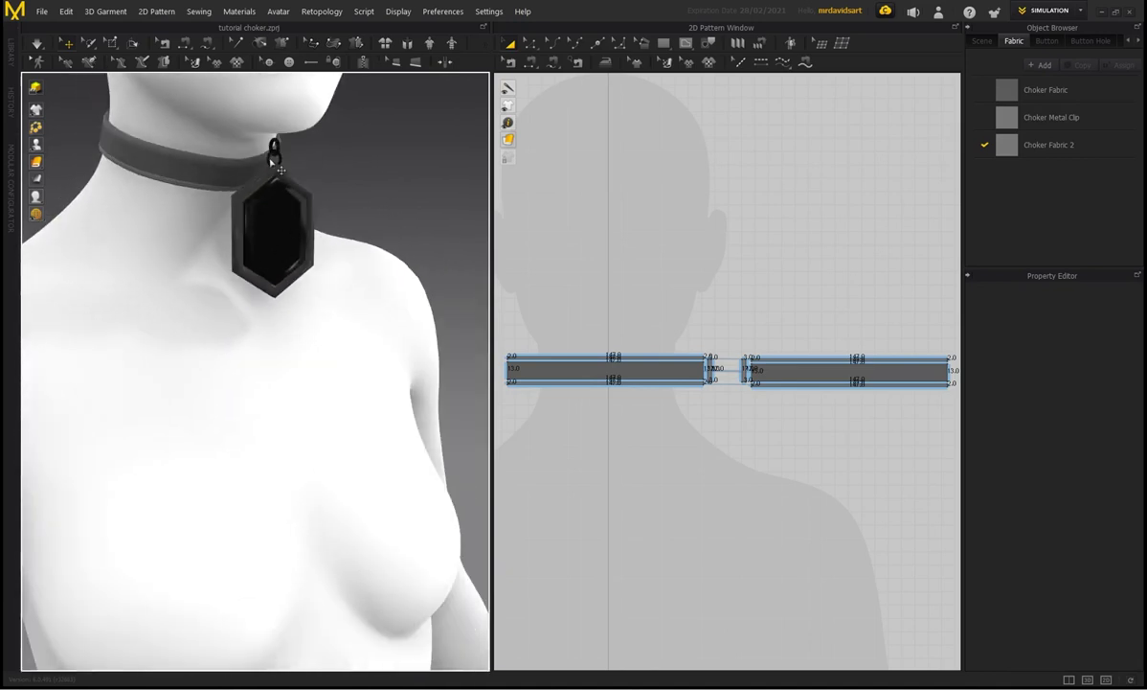
pyautogui.scroll(3, 323, 269)
pyautogui.scroll(3, 335, 277)
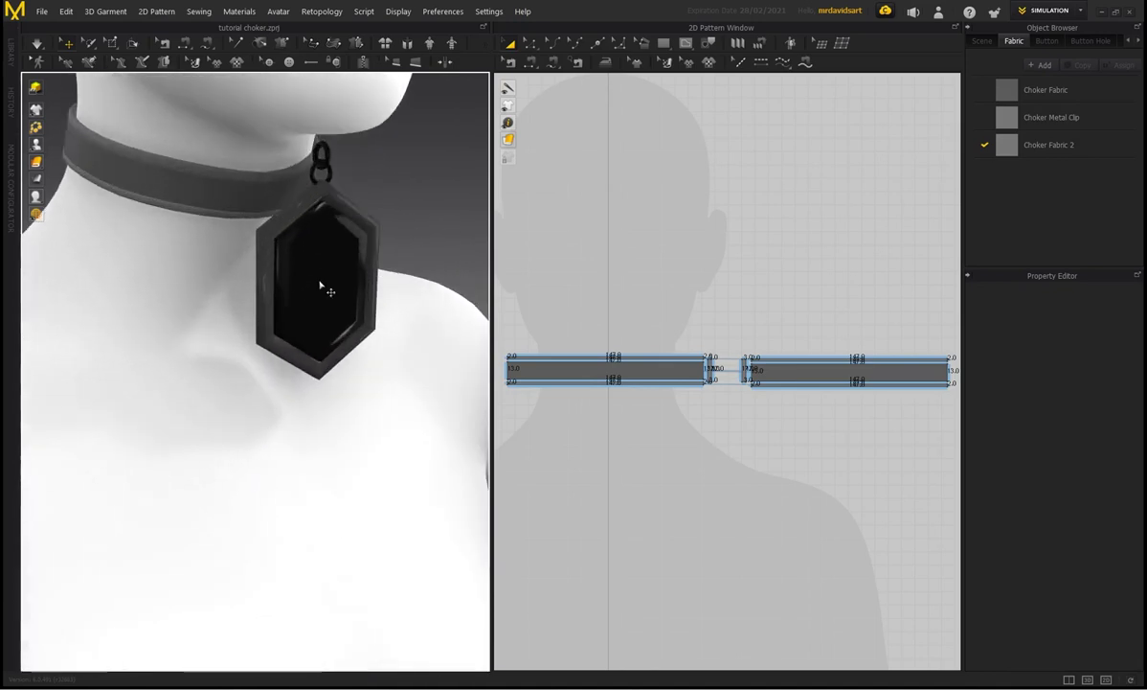
pyautogui.click(346, 264)
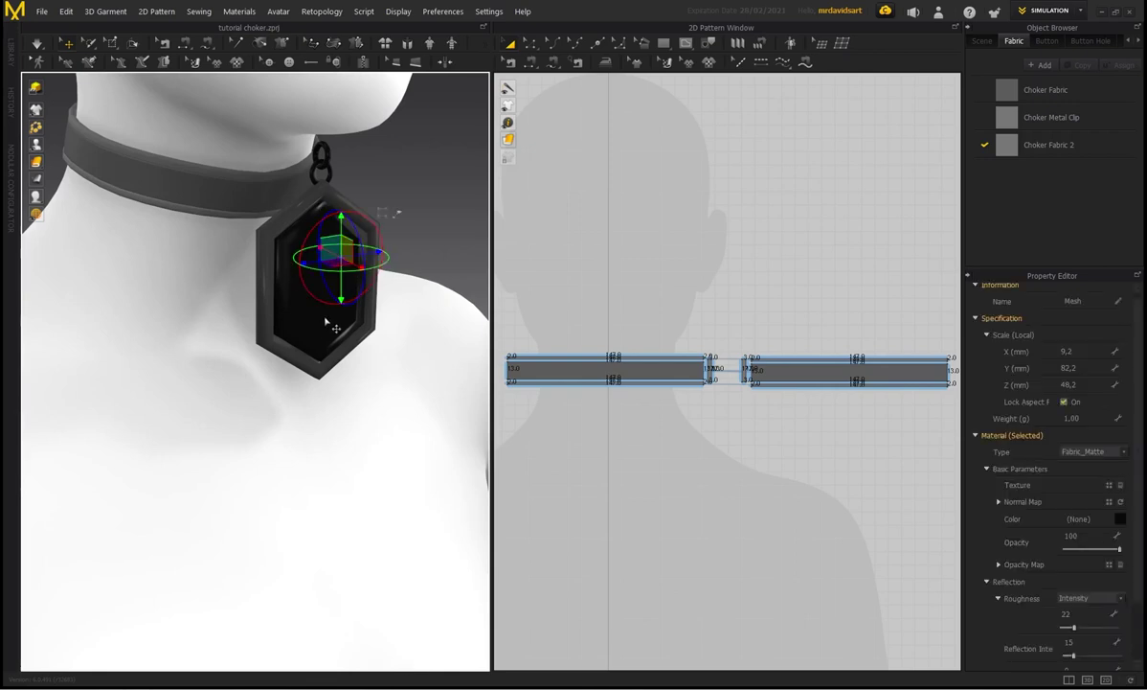
pyautogui.click(383, 329)
pyautogui.click(372, 229)
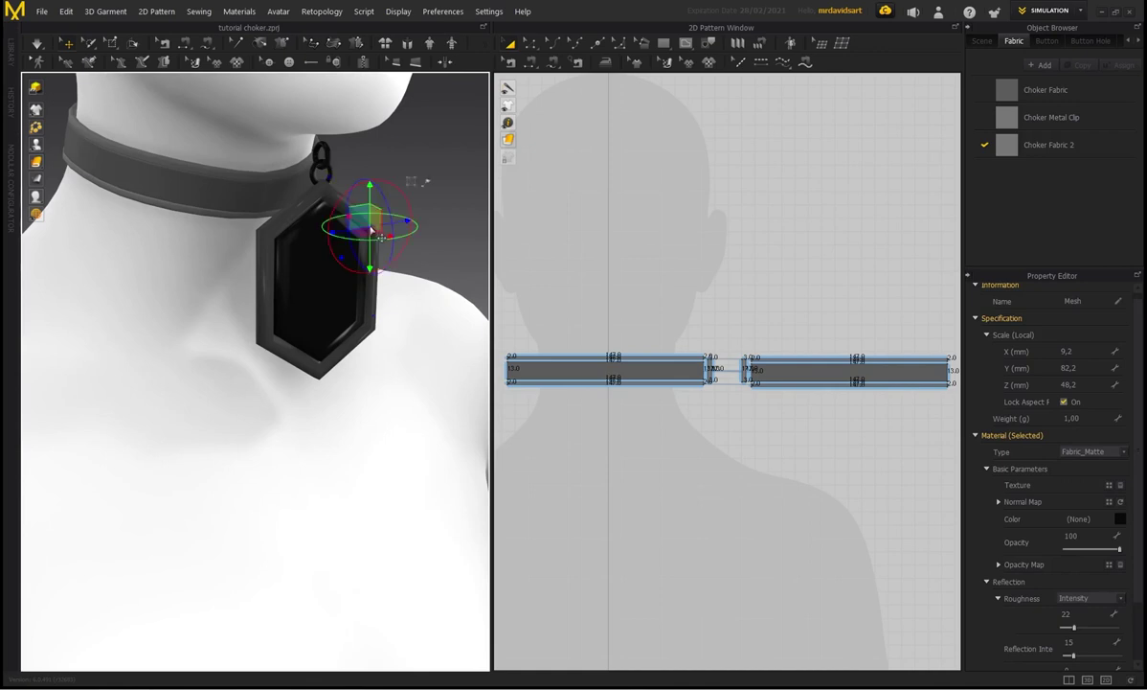
pyautogui.moveTo(271, 195); pyautogui.dragTo(350, 213, button='right')
pyautogui.moveTo(400, 233); pyautogui.dragTo(325, 216)
pyautogui.moveTo(326, 215); pyautogui.dragTo(337, 169, button='right')
# - Scale the pendant down uniformly to about 6 × 54 × 32 mm
pyautogui.click(303, 202)
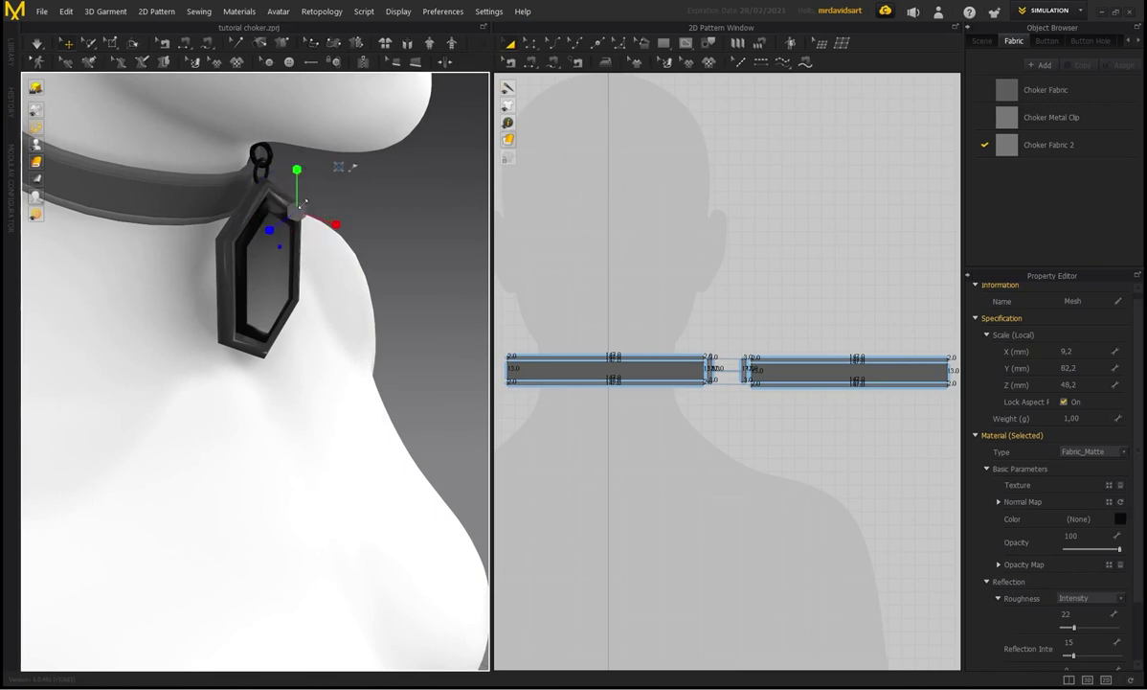
pyautogui.moveTo(300, 209)
pyautogui.mouseDown()
pyautogui.moveTo(283, 233)
pyautogui.moveTo(293, 222)
pyautogui.mouseUp()
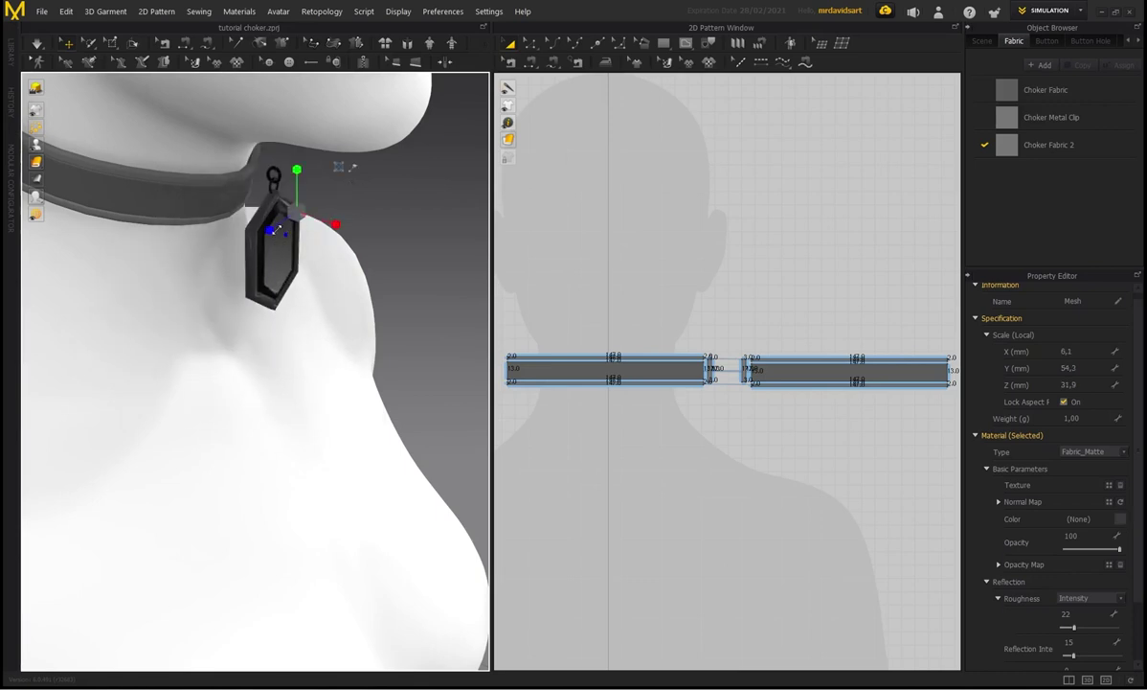
pyautogui.moveTo(278, 200); pyautogui.dragTo(286, 170, button='right')
pyautogui.click(338, 168)
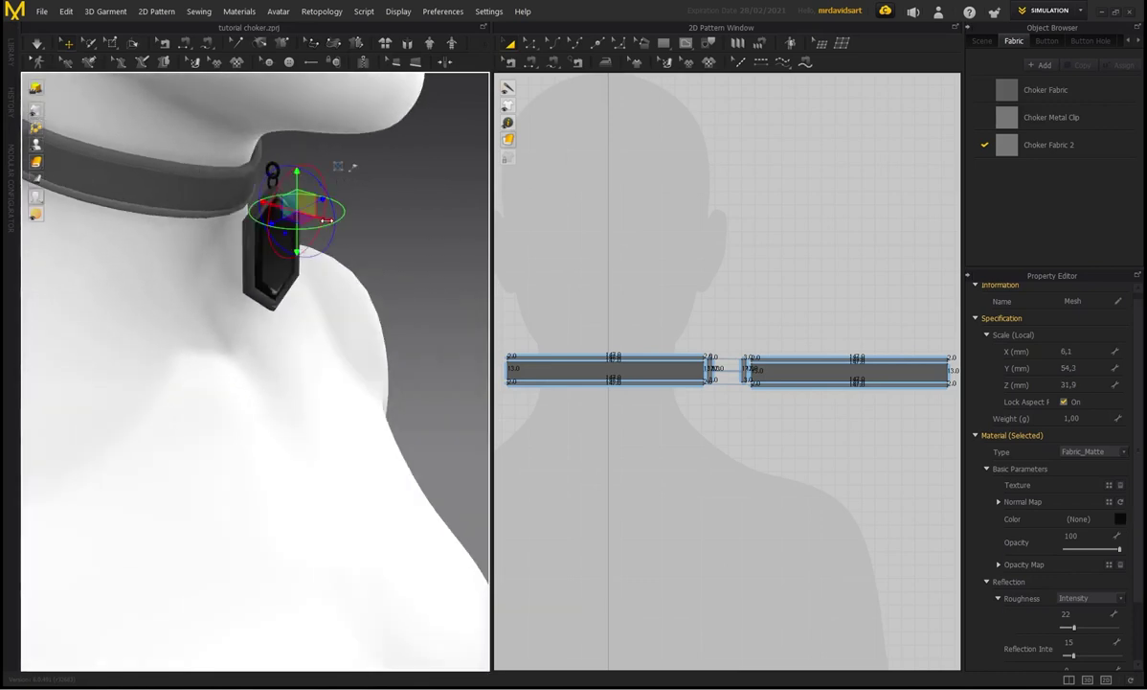
# - Move the smaller pendant back against the neck and centre its ring on the choker's lower border
pyautogui.moveTo(326, 223); pyautogui.dragTo(299, 221)
pyautogui.moveTo(270, 179); pyautogui.dragTo(270, 213)
pyautogui.moveTo(179, 165); pyautogui.dragTo(280, 204, button='right')
pyautogui.moveTo(305, 240); pyautogui.dragTo(288, 240)
pyautogui.scroll(3, 285, 238)
pyautogui.scroll(4, 224, 207)
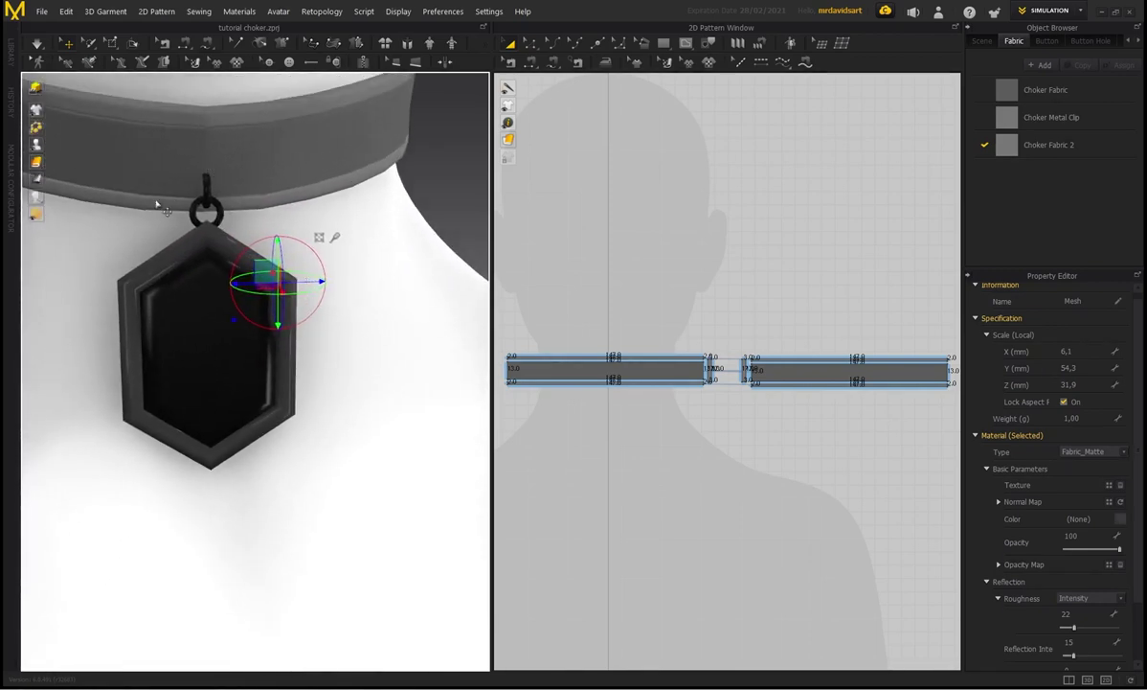
# - Tilt the pendant slightly to follow the chest and nudge it sideways into line with the choker's front centre
pyautogui.moveTo(157, 204); pyautogui.dragTo(175, 163, button='right')
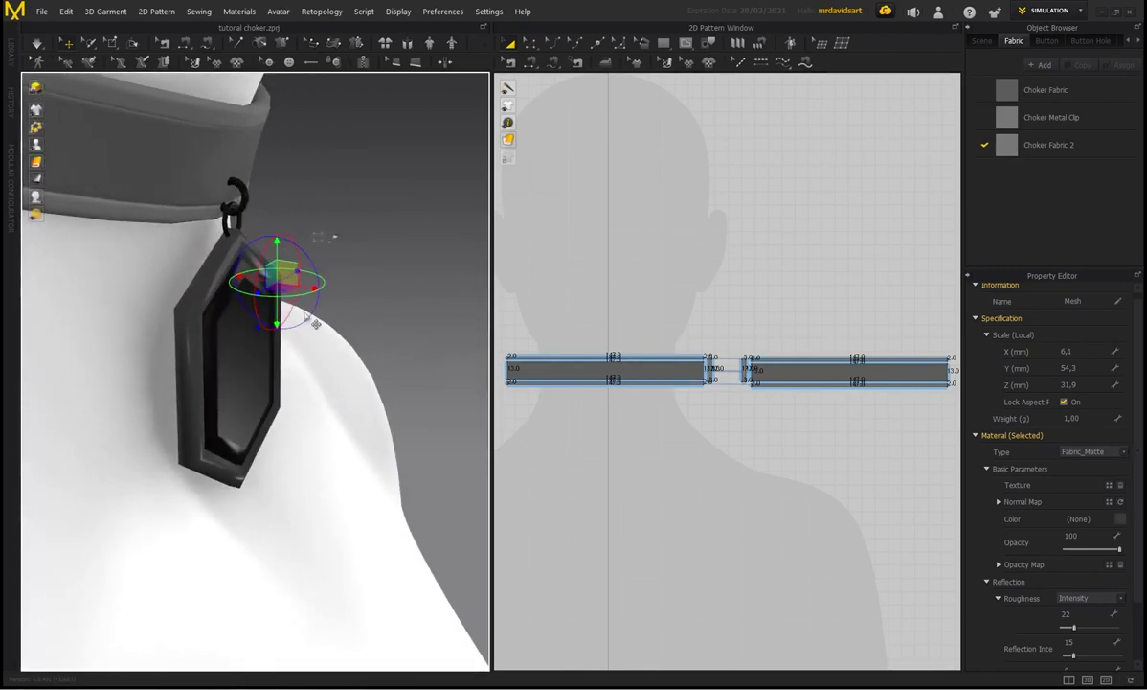
pyautogui.moveTo(307, 316); pyautogui.dragTo(306, 318)
pyautogui.moveTo(251, 202); pyautogui.dragTo(271, 197, button='right')
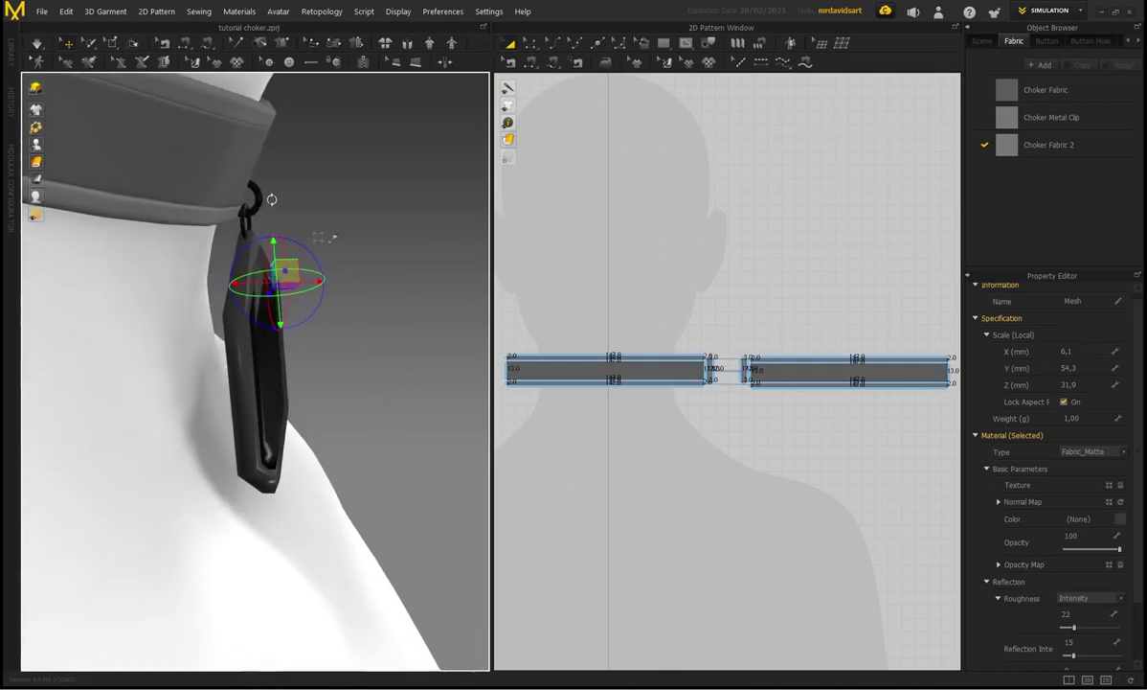
pyautogui.moveTo(332, 237); pyautogui.dragTo(133, 182, button='right')
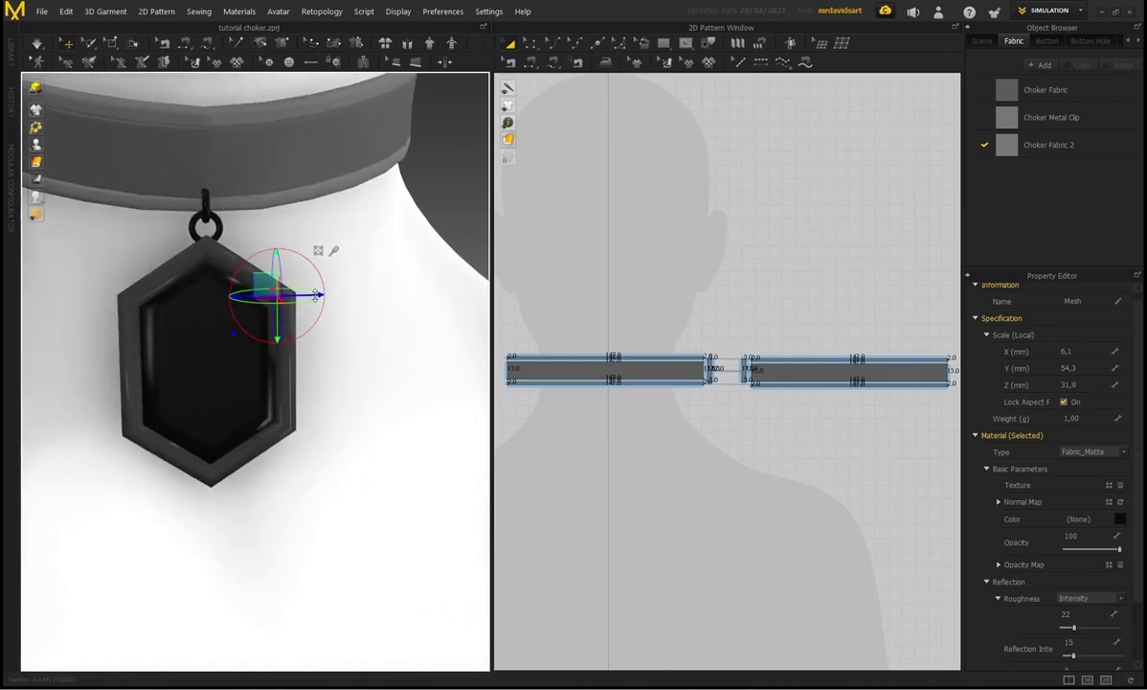
pyautogui.moveTo(315, 295); pyautogui.dragTo(318, 295)
# - Glue the pendant trim onto the front fabric band of the choker
pyautogui.moveTo(148, 229); pyautogui.dragTo(268, 226, button='right')
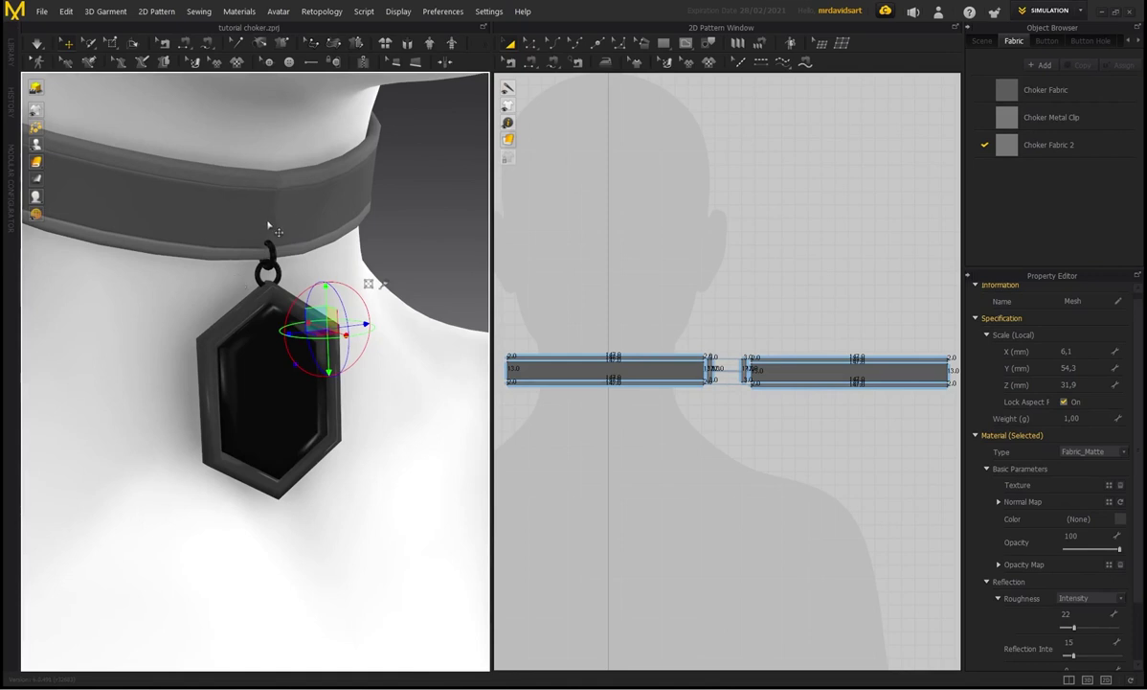
pyautogui.click(384, 287)
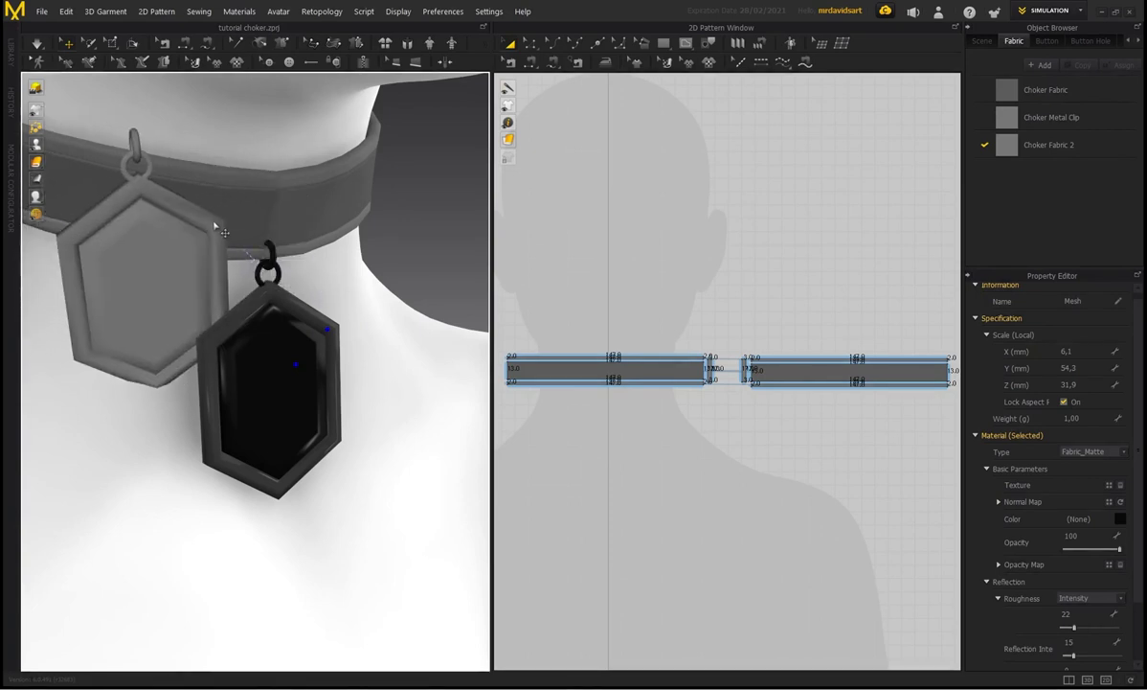
pyautogui.click(219, 230)
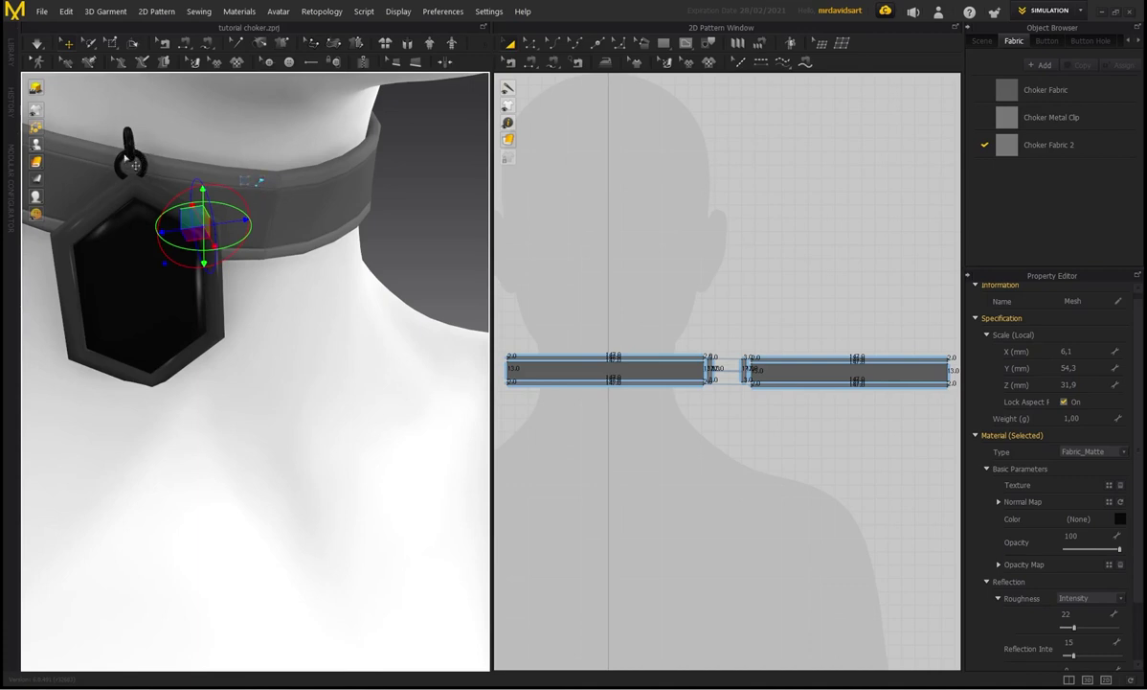
# - Move the glued pendant to the choker's front centre and adjust its angle so it hangs from the lower border
pyautogui.moveTo(203, 192); pyautogui.dragTo(357, 303)
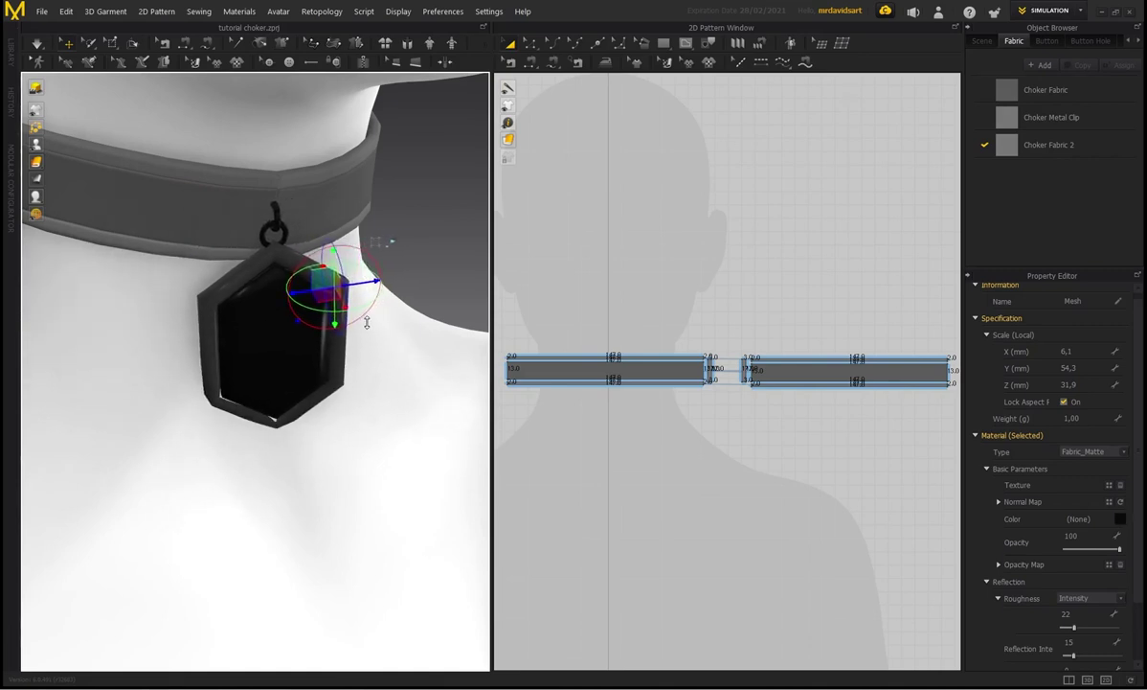
pyautogui.moveTo(412, 311); pyautogui.dragTo(368, 327, button='right')
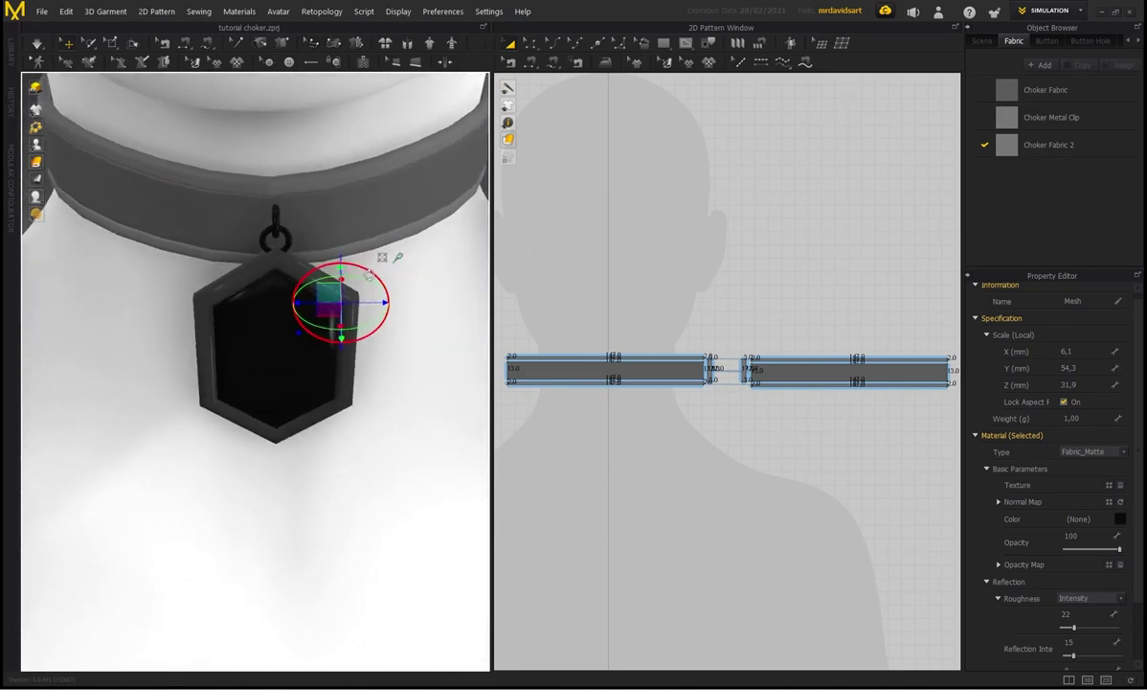
pyautogui.moveTo(239, 226); pyautogui.dragTo(303, 235, button='right')
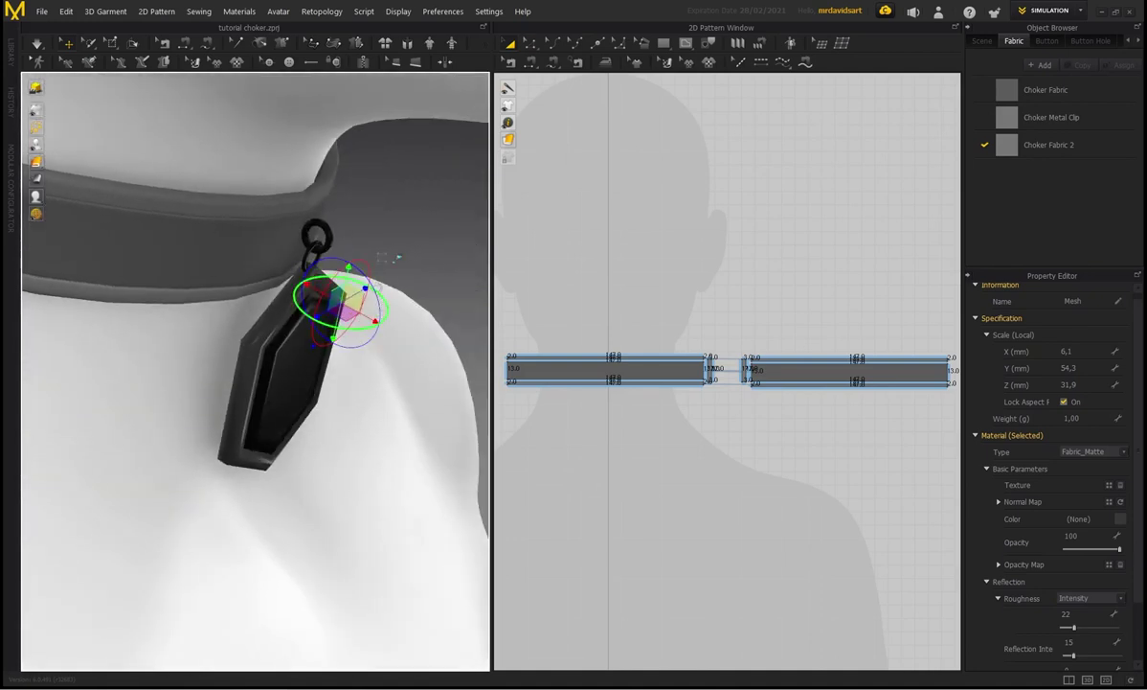
pyautogui.moveTo(369, 282); pyautogui.dragTo(341, 301)
pyautogui.moveTo(297, 261); pyautogui.dragTo(323, 341, button='right')
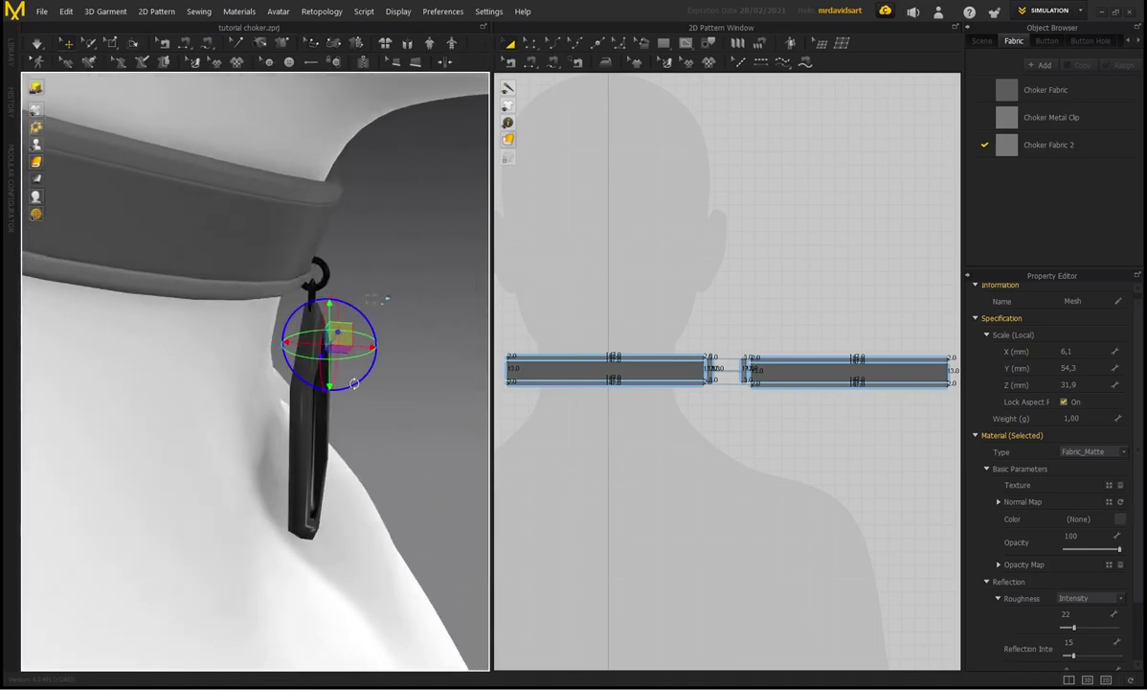
pyautogui.moveTo(355, 383); pyautogui.dragTo(174, 239, button='right')
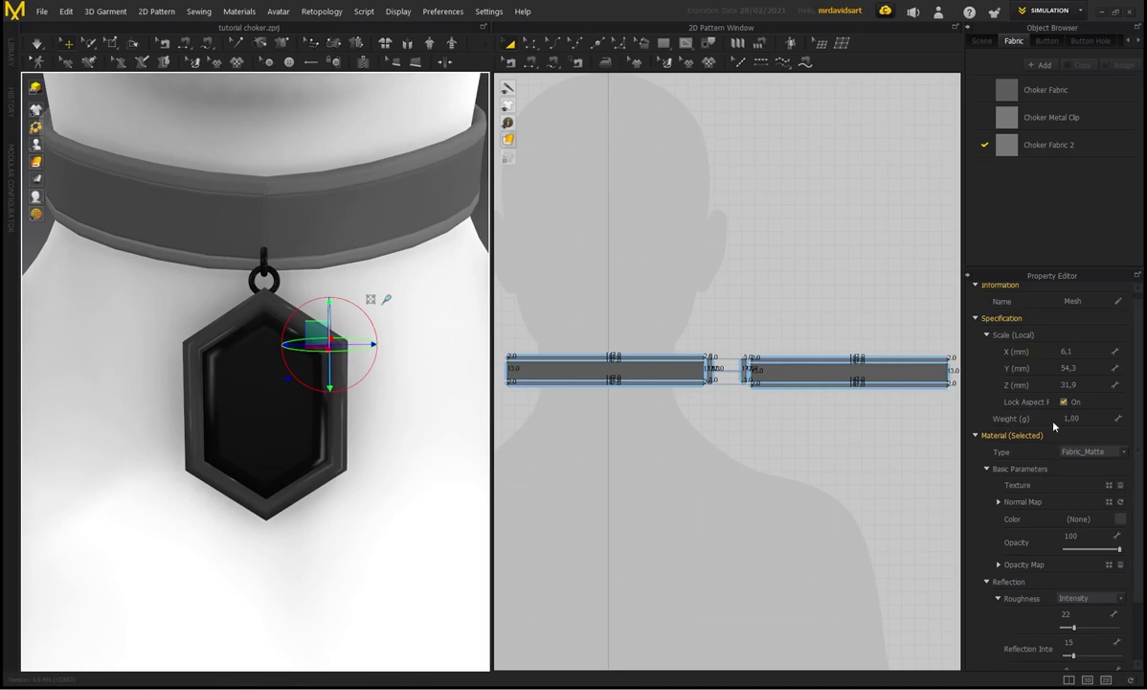
# - Run the simulation and pull the choker's front fabric to test the pendant's attachment
pyautogui.moveTo(222, 245); pyautogui.dragTo(279, 251, button='right')
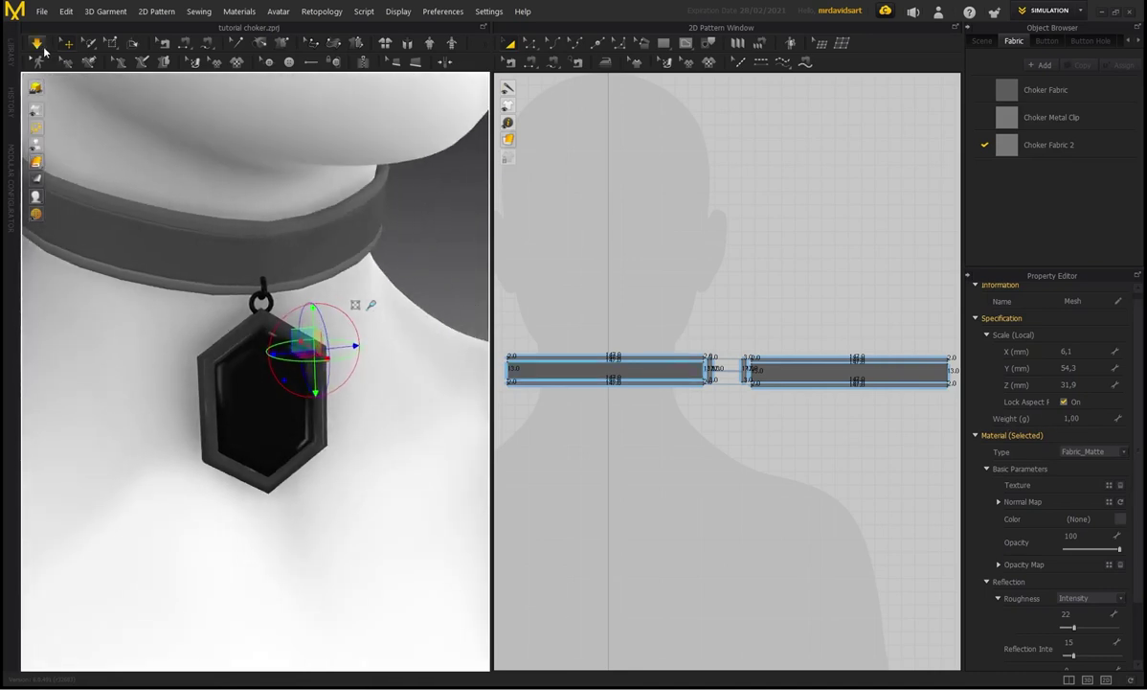
pyautogui.click(39, 46)
pyautogui.moveTo(266, 266); pyautogui.dragTo(288, 272, button='right')
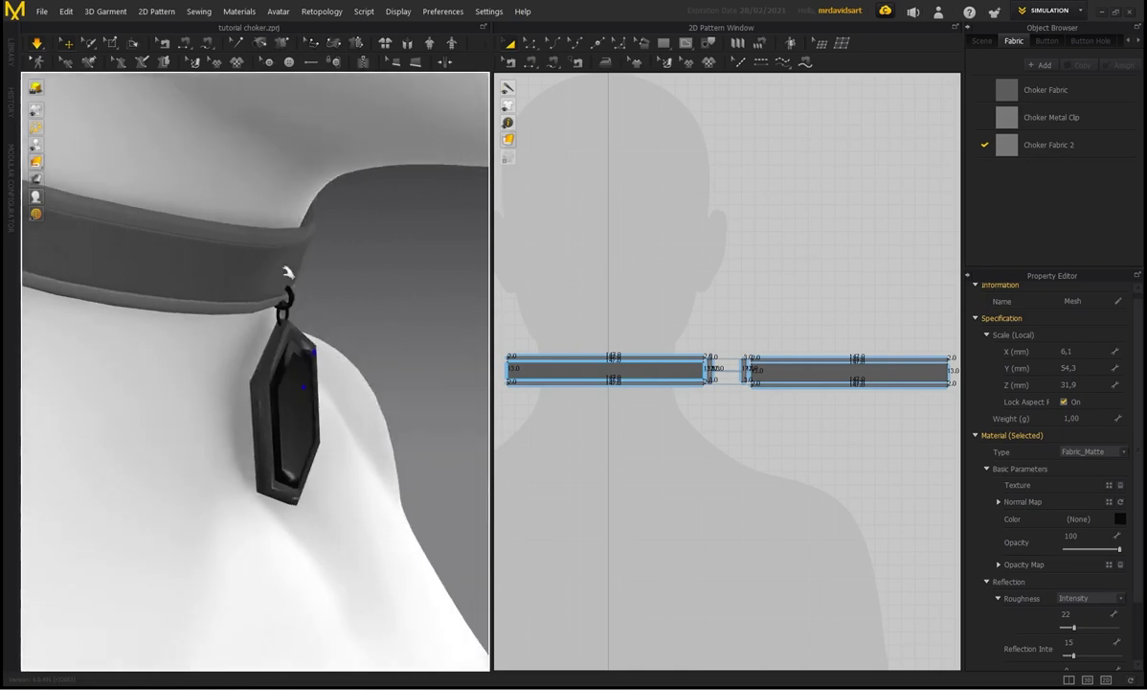
pyautogui.click(287, 273)
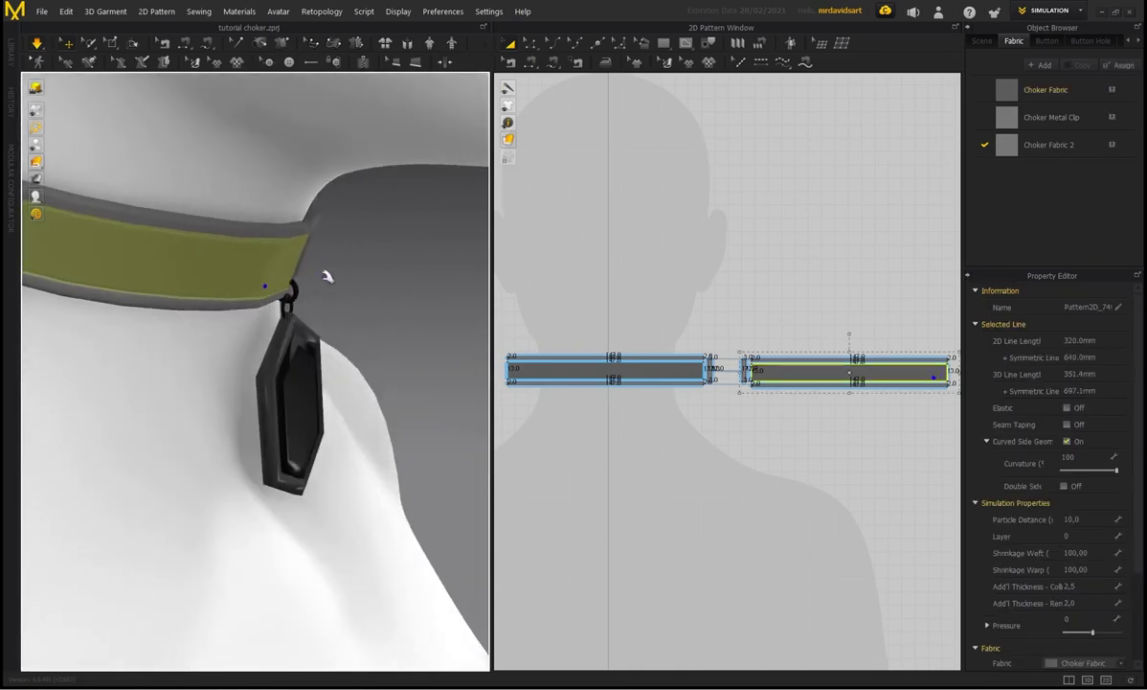
pyautogui.moveTo(326, 275); pyautogui.dragTo(214, 252, button='right')
pyautogui.moveTo(250, 279)
pyautogui.mouseDown()
pyautogui.moveTo(232, 276)
pyautogui.moveTo(244, 280)
pyautogui.mouseUp()
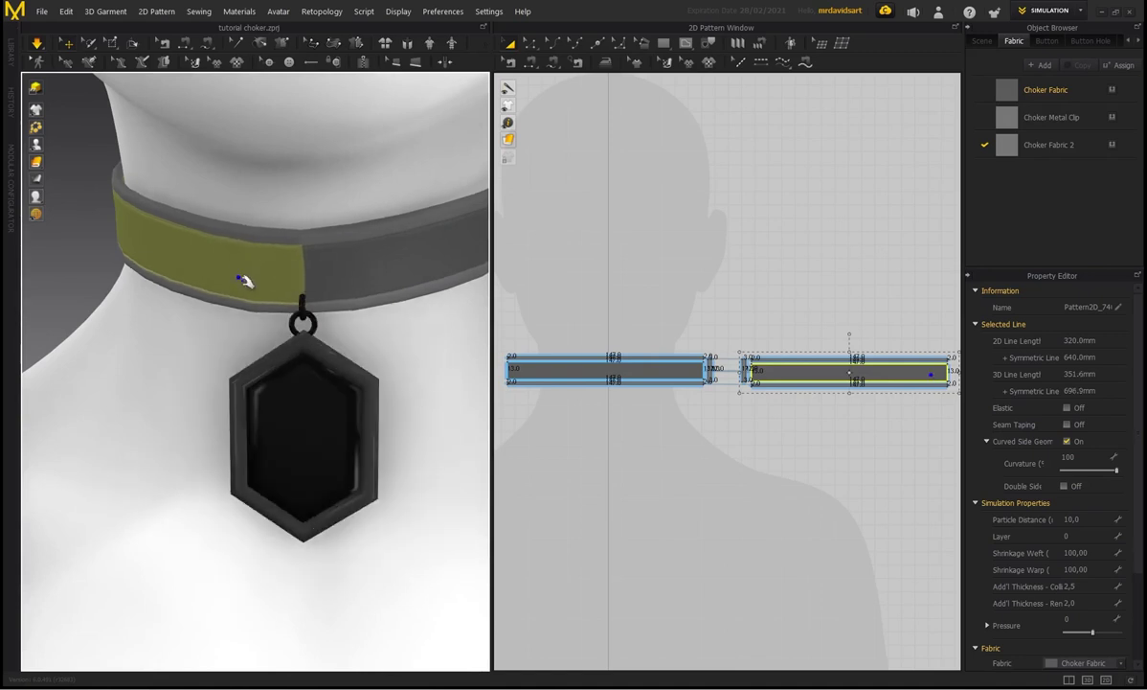
pyautogui.moveTo(244, 280); pyautogui.dragTo(298, 372, button='right')
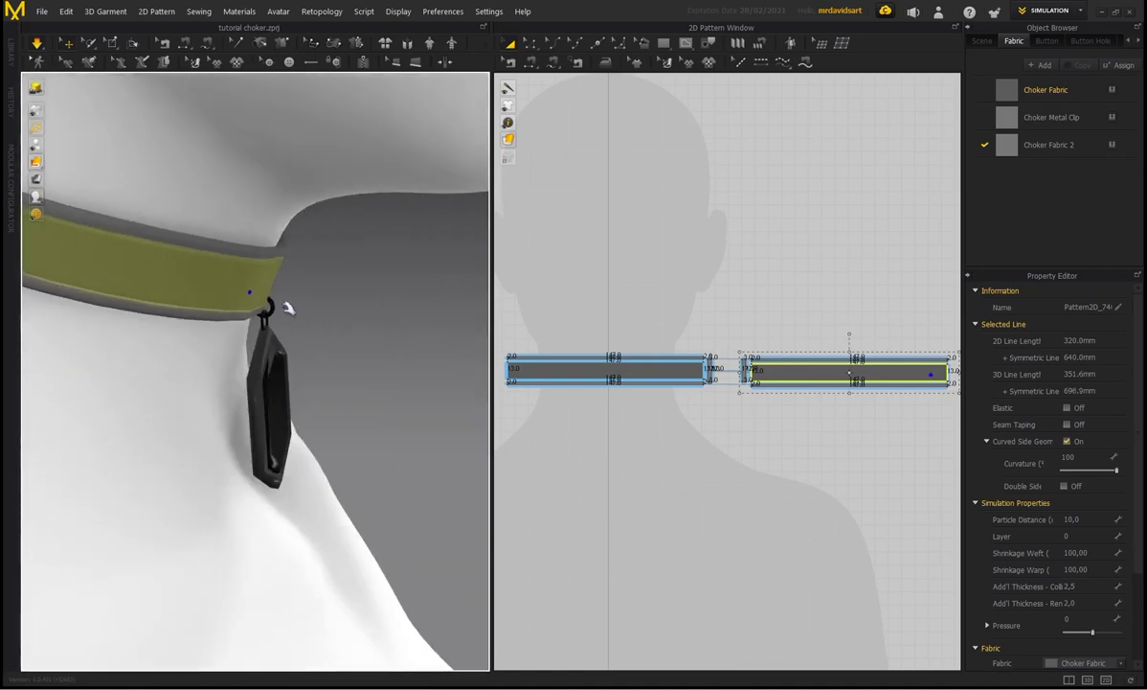
# - Examine how the attached pendant sits against the choker's lower border and the chest from the front and side
pyautogui.click(338, 302)
pyautogui.moveTo(338, 301); pyautogui.dragTo(307, 318, button='right')
pyautogui.scroll(-8, 264, 303)
pyautogui.scroll(4, 289, 336)
pyautogui.scroll(3, 334, 313)
pyautogui.moveTo(334, 313); pyautogui.dragTo(230, 295, button='middle')
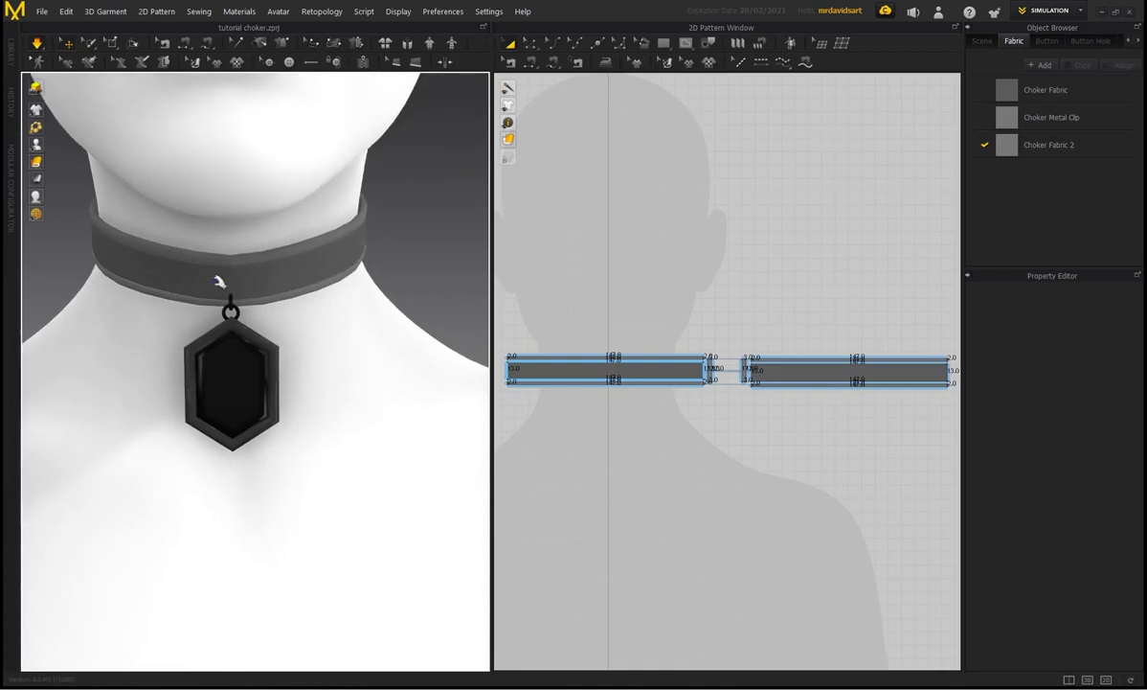
pyautogui.moveTo(219, 281); pyautogui.dragTo(268, 356, button='right')
pyautogui.scroll(2, 271, 364)
pyautogui.click(268, 391)
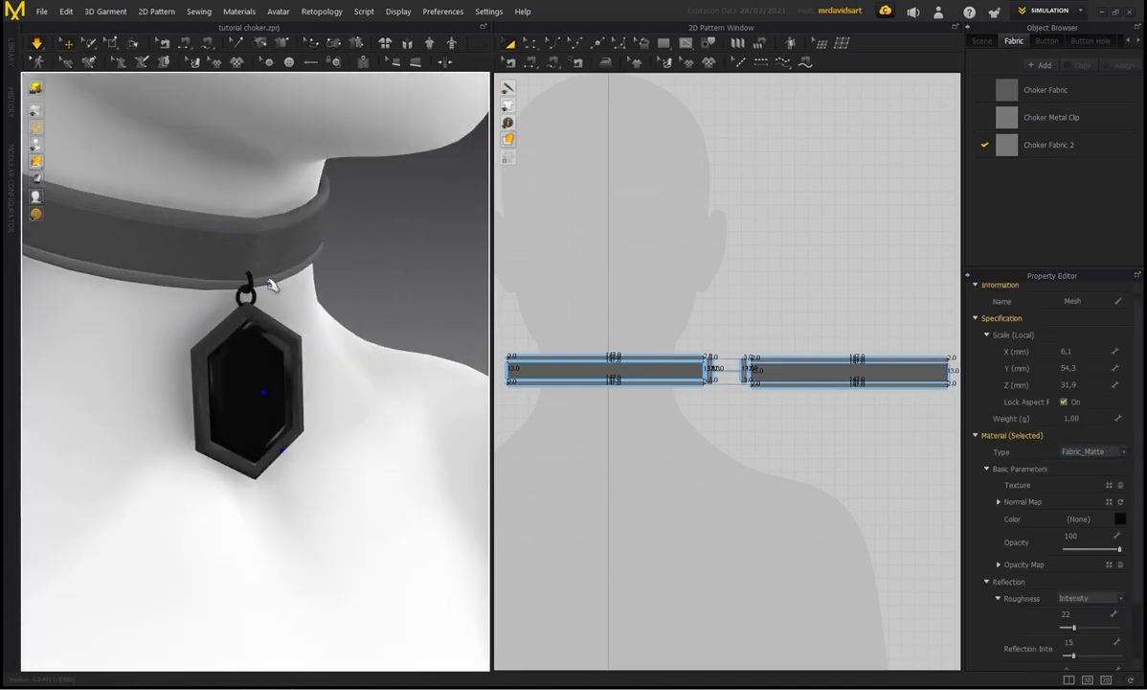
pyautogui.moveTo(239, 267); pyautogui.dragTo(282, 298, button='right')
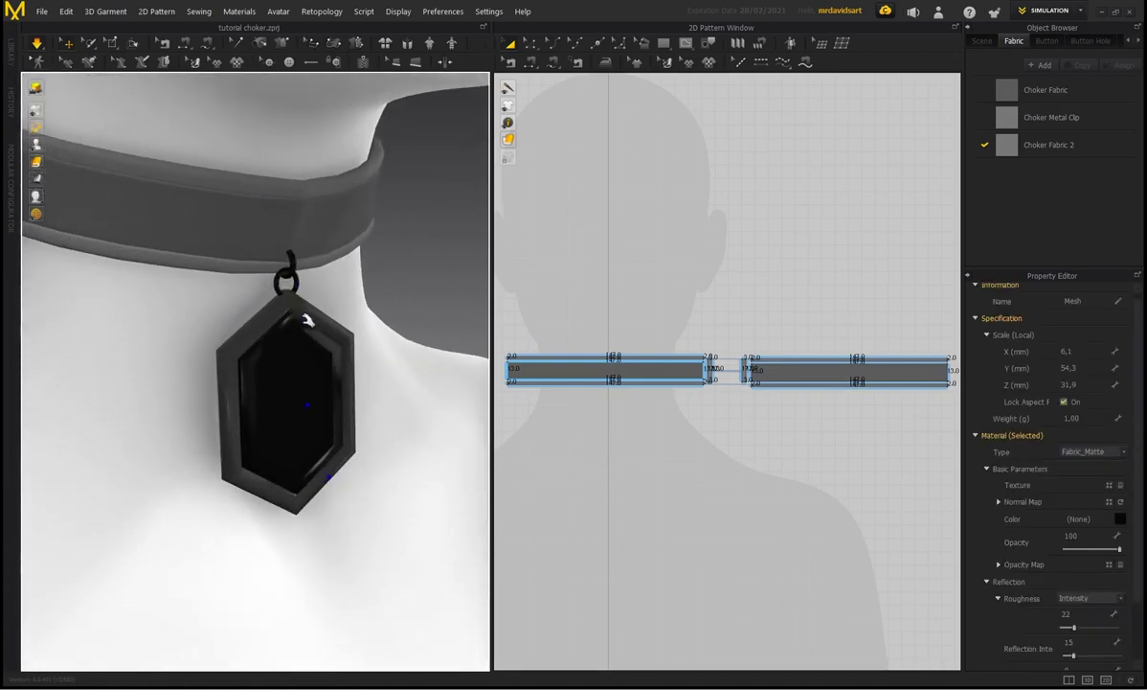
pyautogui.click(353, 466)
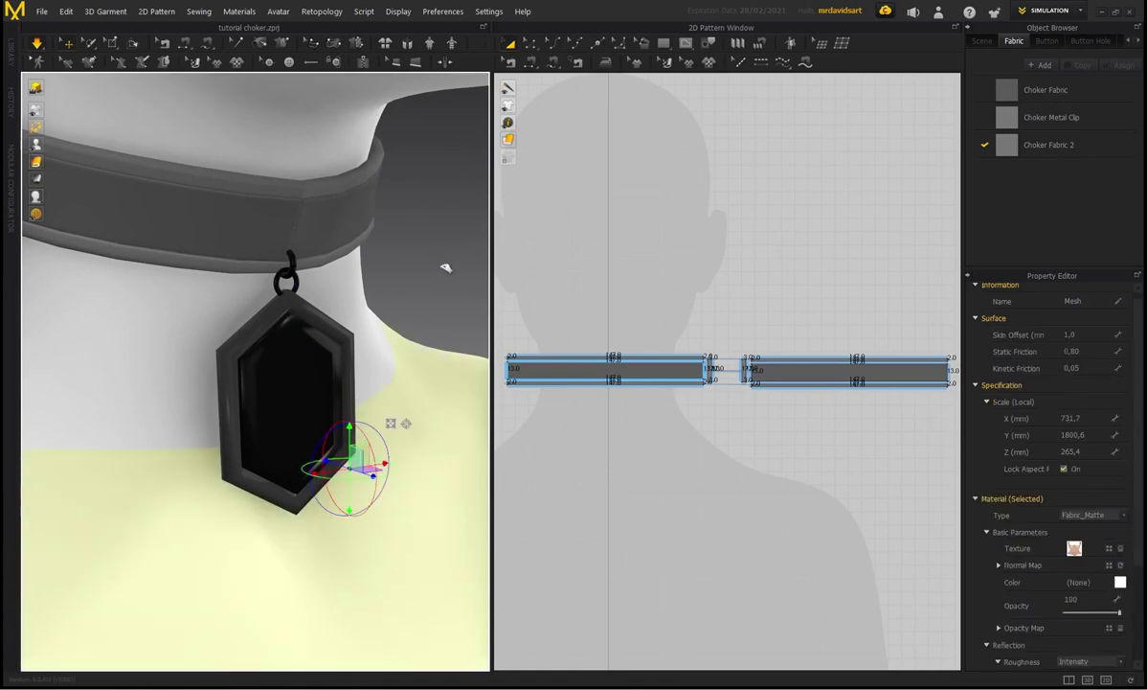
pyautogui.click(330, 352)
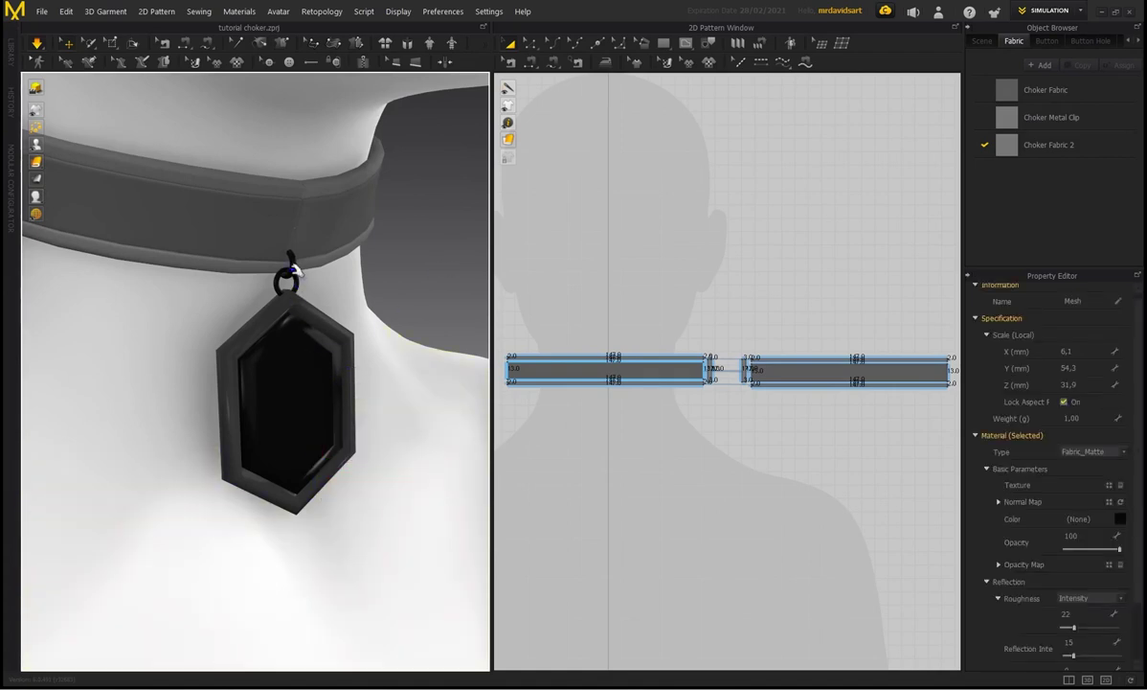
pyautogui.scroll(1, 453, 251)
pyautogui.click(453, 251)
pyautogui.moveTo(453, 251); pyautogui.dragTo(449, 260, button='right')
# - Stop the simulation and scale the pendant down uniformly to about 4.1 × 36.9 × 21.7 mm
pyautogui.click(38, 44)
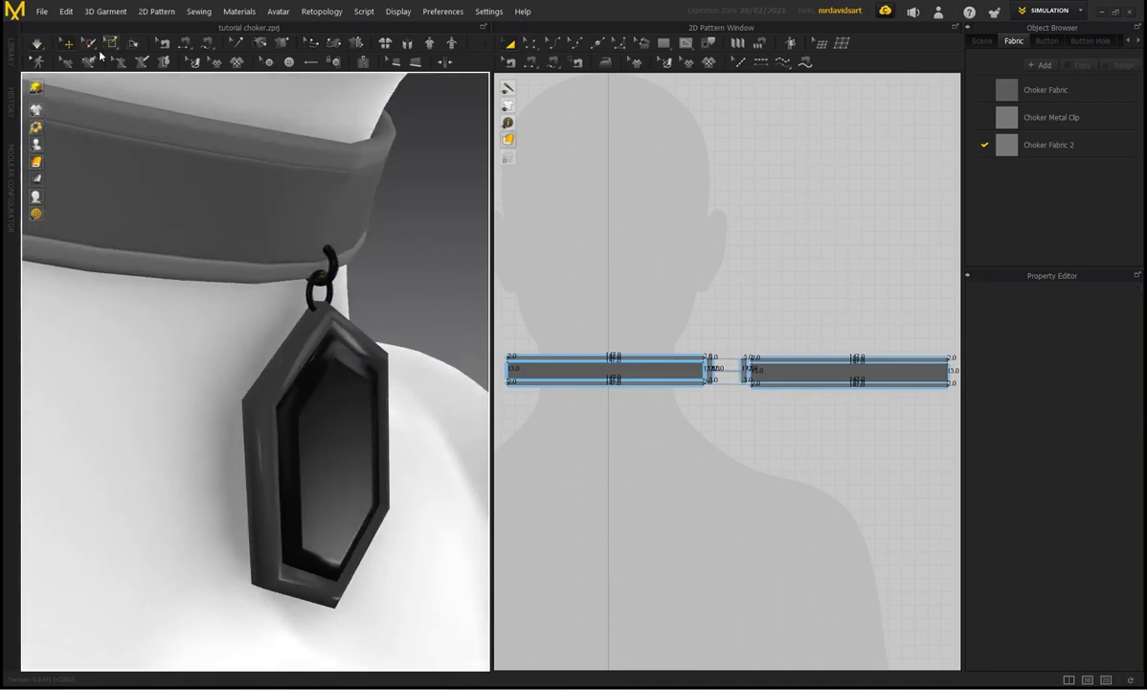
pyautogui.click(371, 543)
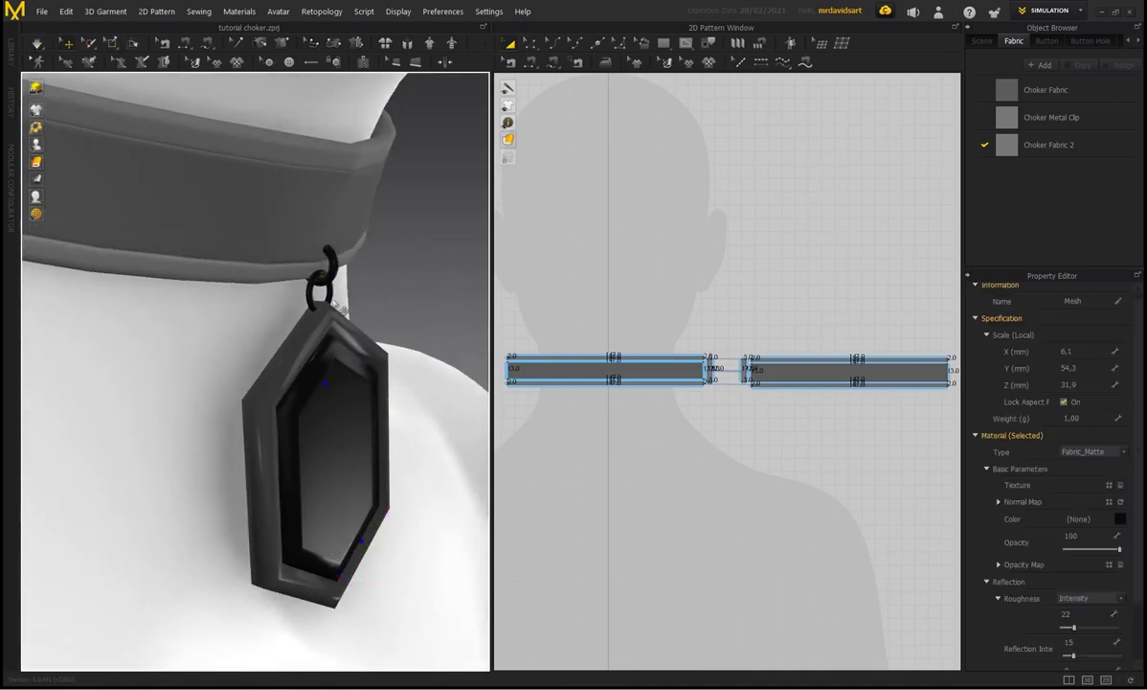
pyautogui.click(340, 413)
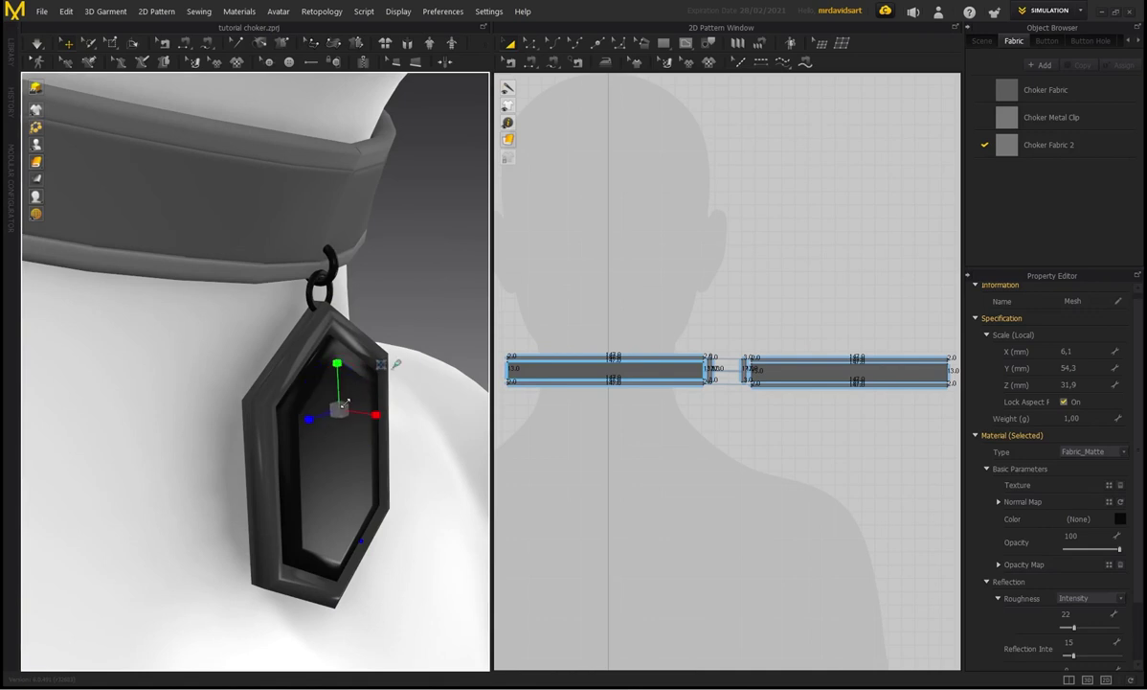
pyautogui.moveTo(345, 404); pyautogui.dragTo(325, 415)
pyautogui.moveTo(290, 306)
pyautogui.mouseDown(button='right')
pyautogui.moveTo(183, 278)
pyautogui.moveTo(291, 314)
pyautogui.mouseUp(button='right')
pyautogui.moveTo(346, 408); pyautogui.dragTo(347, 410)
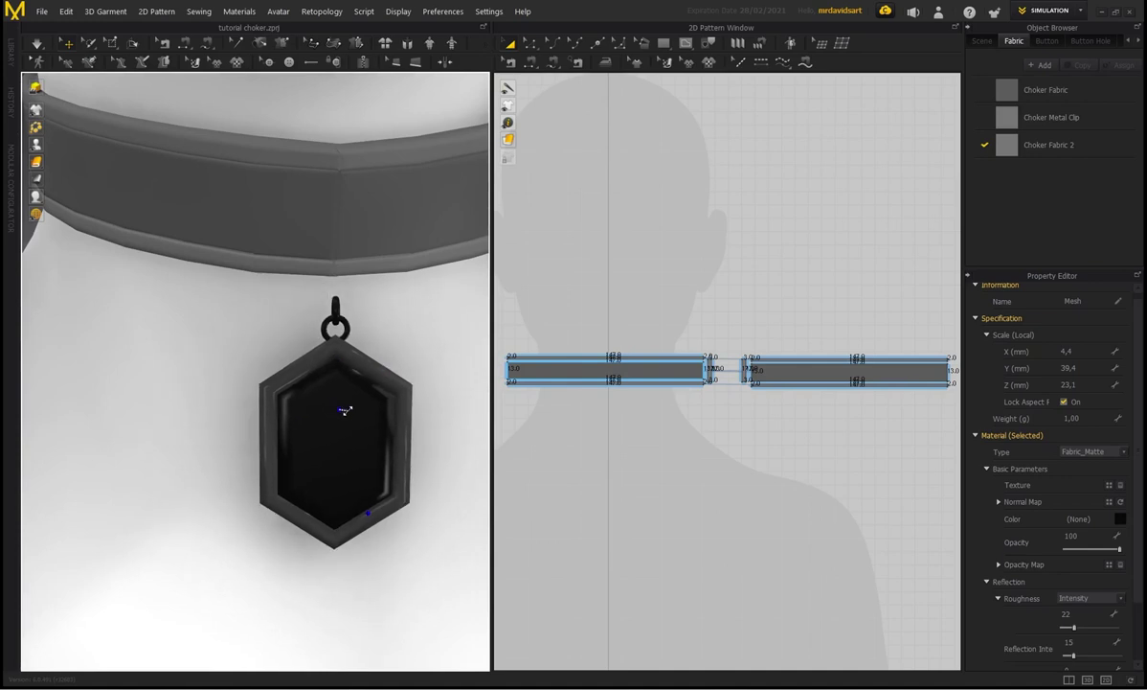
# - Move the smaller pendant up so its ring meets the choker's lower border, and deselect it
pyautogui.click(335, 402)
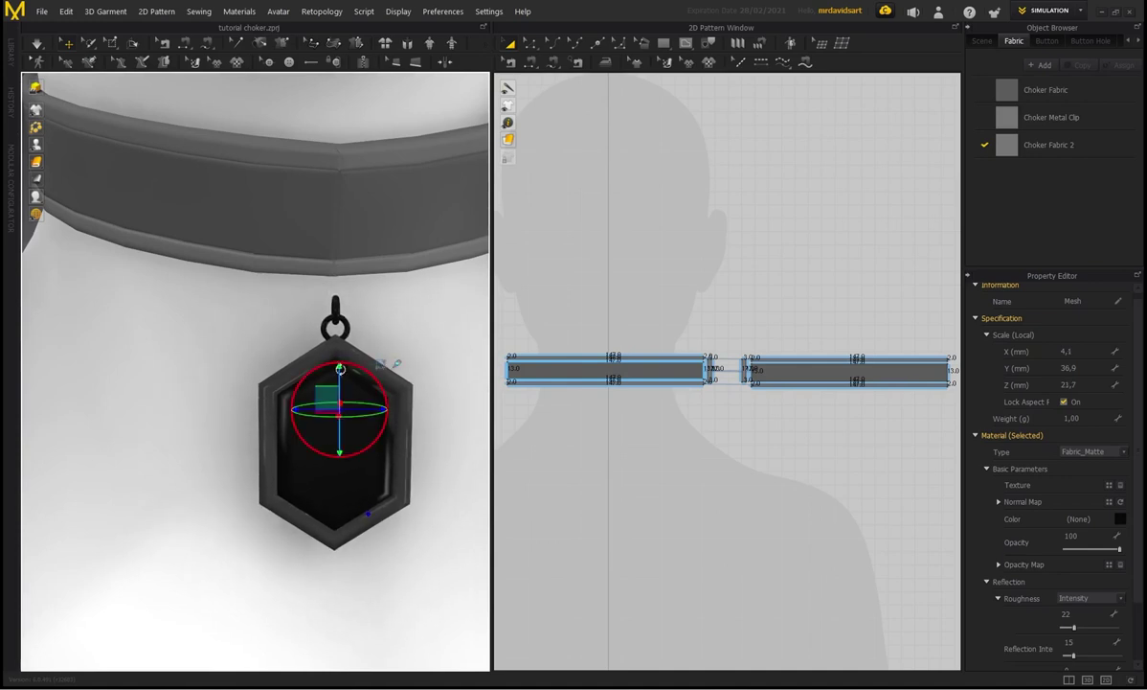
pyautogui.moveTo(321, 330); pyautogui.dragTo(278, 331, button='right')
pyautogui.moveTo(340, 372); pyautogui.dragTo(340, 322)
pyautogui.moveTo(299, 293); pyautogui.dragTo(328, 290, button='right')
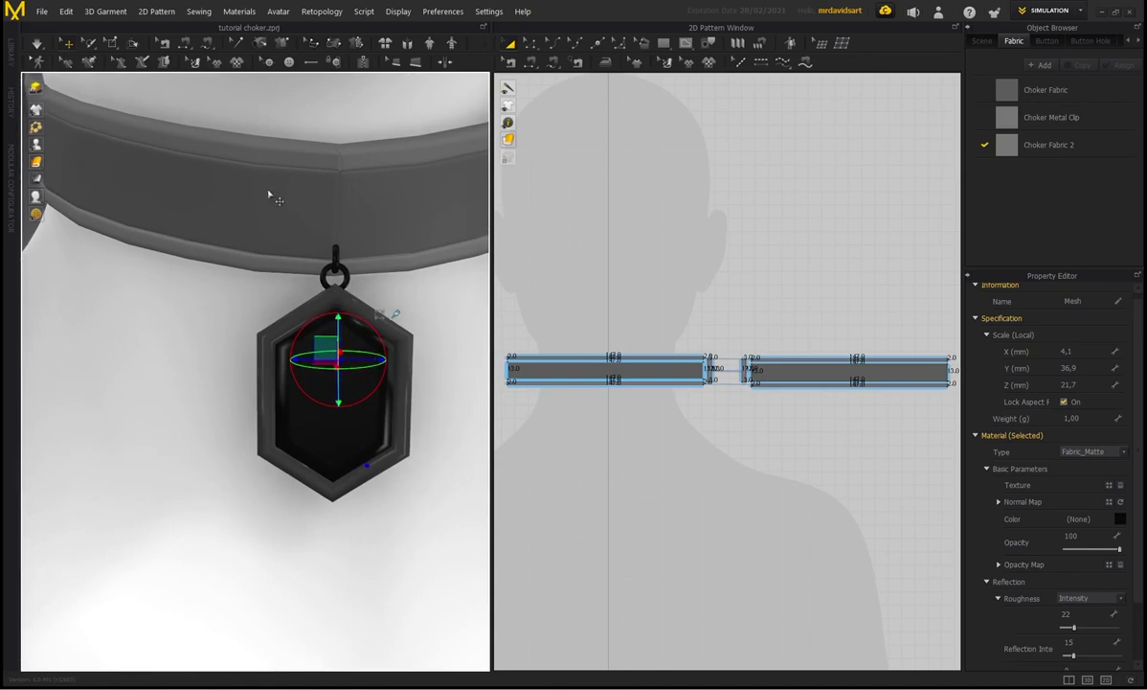
pyautogui.scroll(-2, 268, 195)
pyautogui.moveTo(335, 262); pyautogui.dragTo(276, 272, button='right')
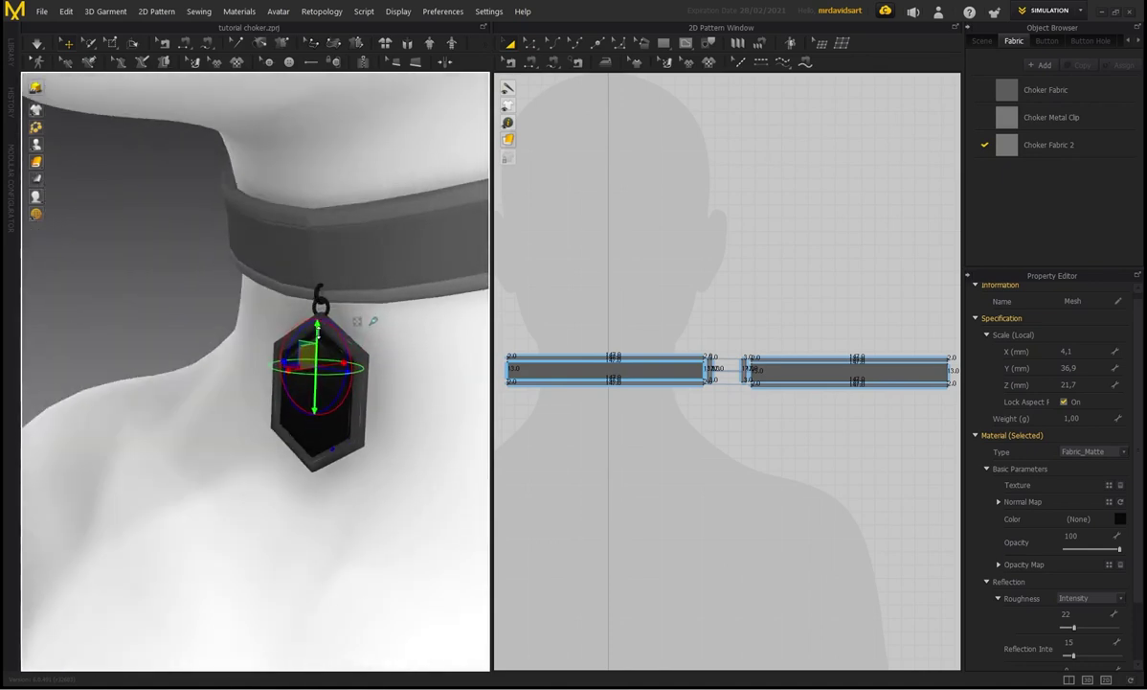
pyautogui.moveTo(318, 331); pyautogui.dragTo(318, 336)
pyautogui.moveTo(286, 268); pyautogui.dragTo(351, 254, button='right')
pyautogui.scroll(-2, 348, 253)
pyautogui.moveTo(331, 311); pyautogui.dragTo(276, 288, button='middle')
pyautogui.click(411, 231)
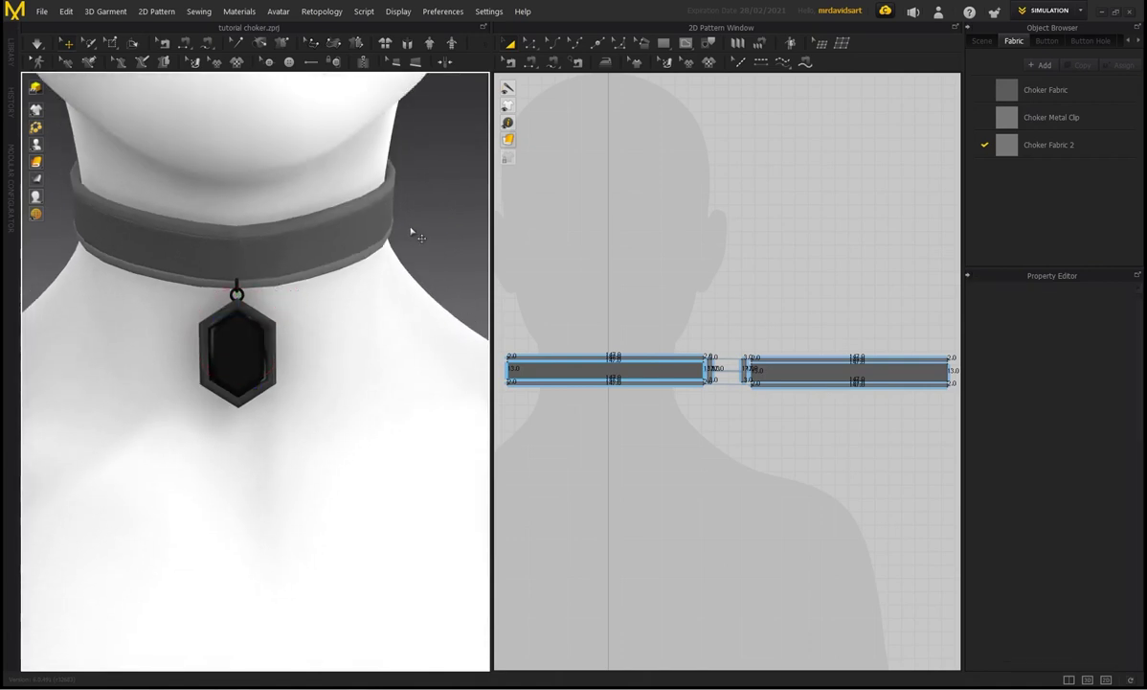
# - Simulate again and pull the choker's fabric to settle the resized pendant
pyautogui.scroll(3, 233, 272)
pyautogui.press('space')
pyautogui.moveTo(232, 272); pyautogui.dragTo(299, 227, button='right')
pyautogui.moveTo(265, 220); pyautogui.dragTo(300, 225)
pyautogui.scroll(-2, 364, 268)
# - Check the proportions of the choker and pendant on the avatar's upper body from the front and at an angle
pyautogui.click(373, 277)
pyautogui.moveTo(372, 278); pyautogui.dragTo(366, 303, button='right')
pyautogui.scroll(-2, 261, 286)
pyautogui.scroll(-4, 364, 304)
pyautogui.moveTo(323, 351); pyautogui.dragTo(312, 305, button='middle')
pyautogui.moveTo(240, 302)
pyautogui.mouseDown(button='right')
pyautogui.moveTo(322, 302)
pyautogui.moveTo(247, 295)
pyautogui.mouseUp(button='right')
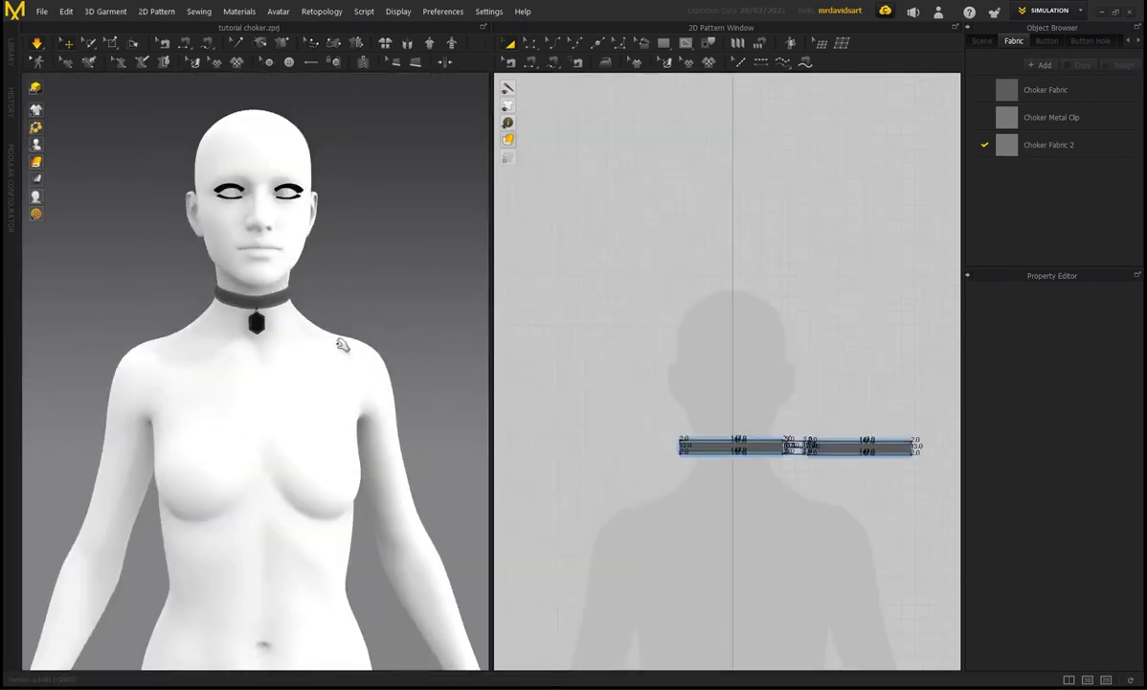
pyautogui.moveTo(309, 338); pyautogui.dragTo(335, 305, button='right')
pyautogui.moveTo(354, 316); pyautogui.dragTo(356, 288, button='middle')
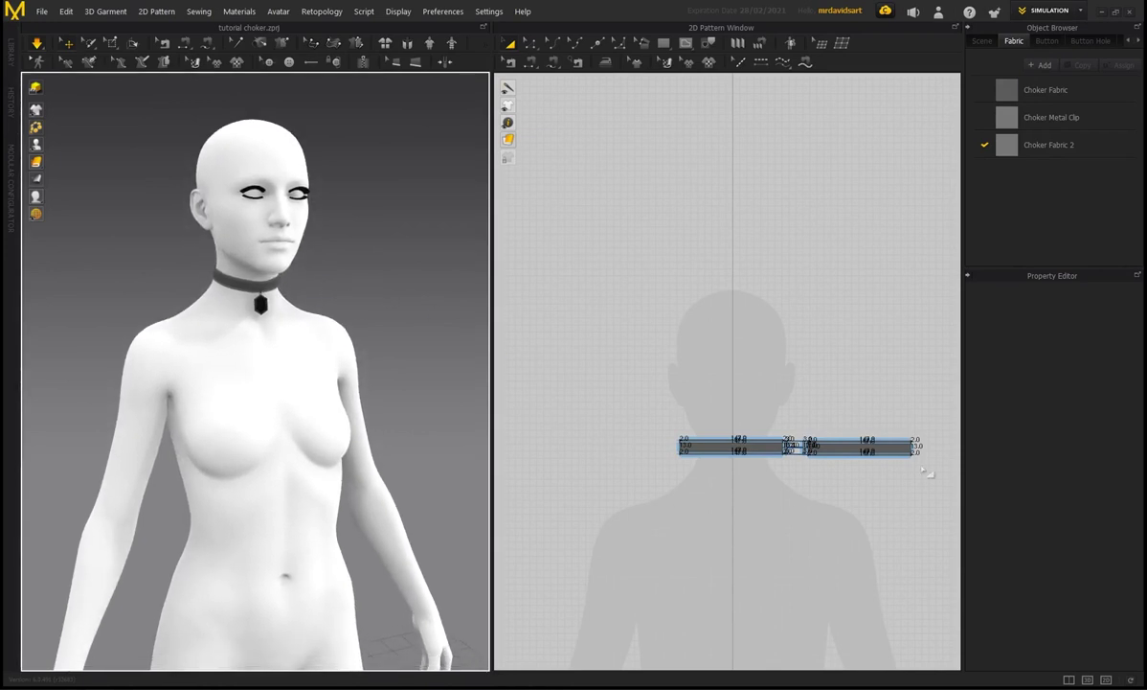
# - Select all the choker's pattern pieces in the 2D pattern window and start an OBJ export
pyautogui.moveTo(747, 345); pyautogui.dragTo(687, 308, button='middle')
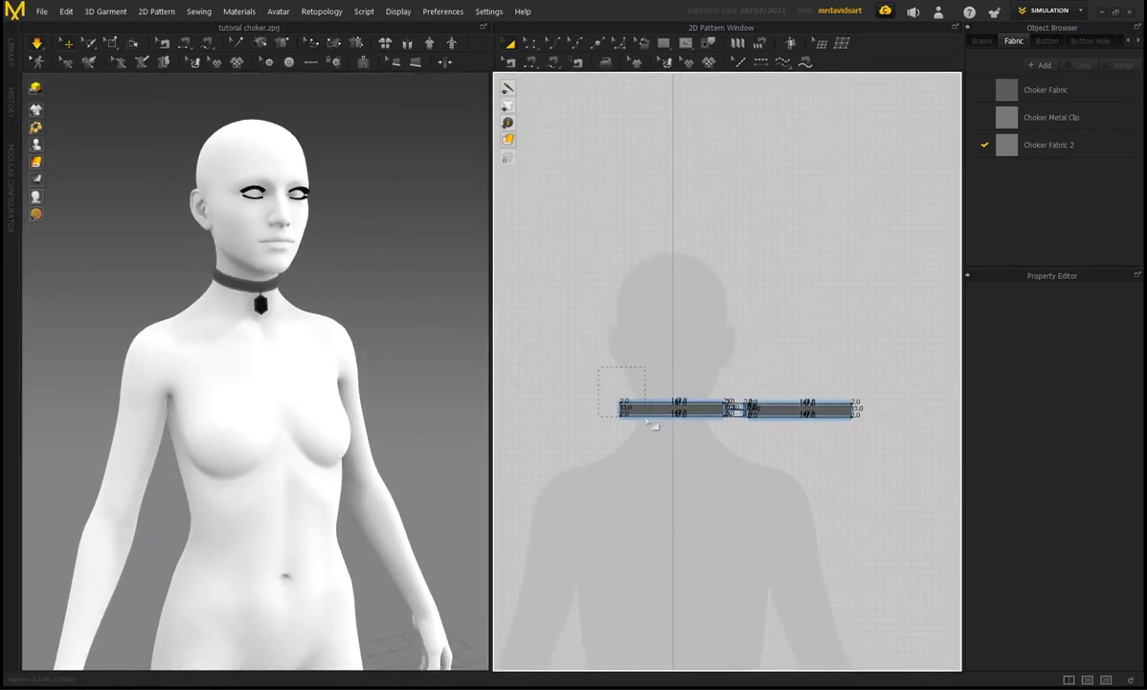
pyautogui.moveTo(881, 450); pyautogui.dragTo(881, 449)
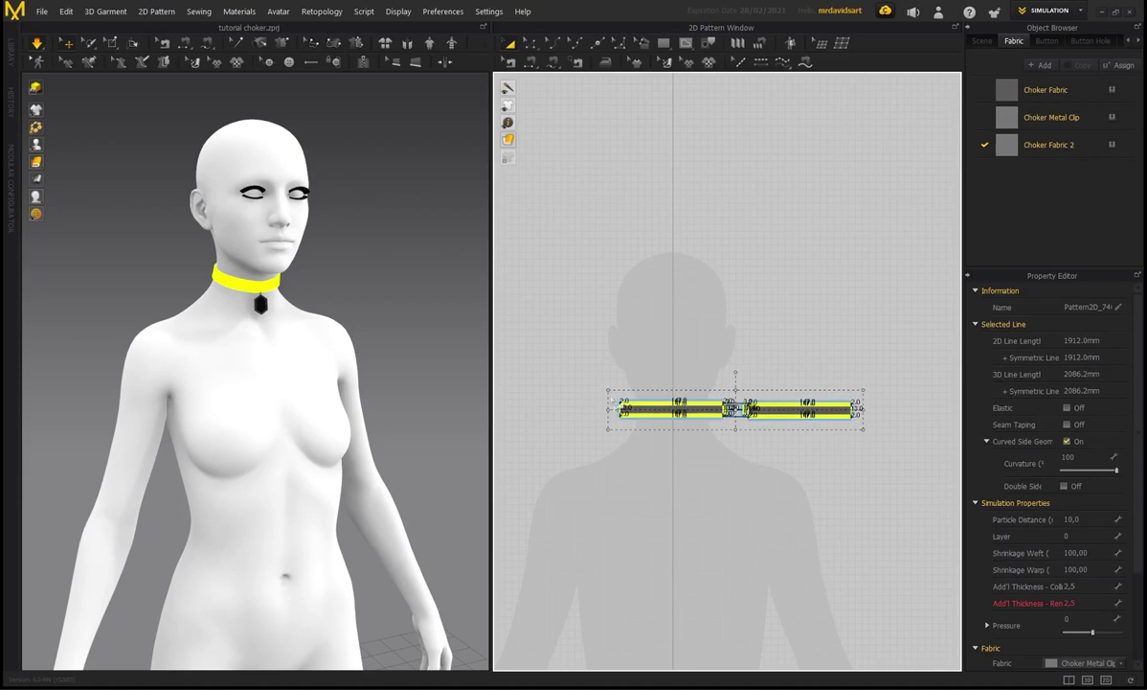
pyautogui.click(41, 12)
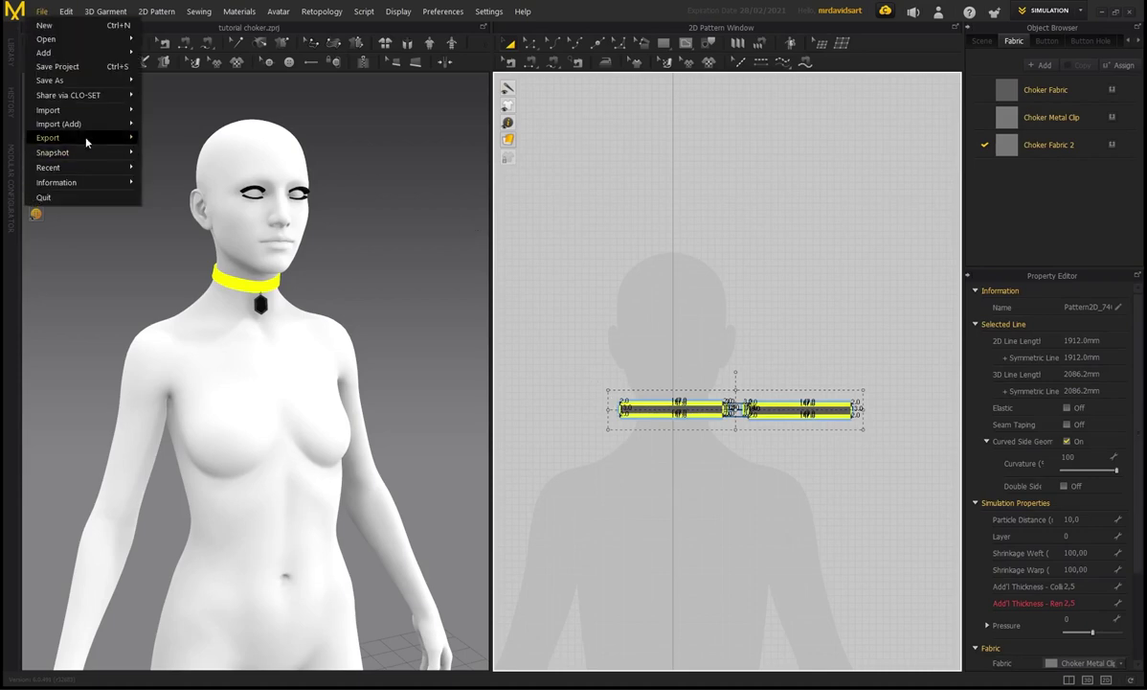
pyautogui.moveTo(115, 138)
pyautogui.click(176, 154)
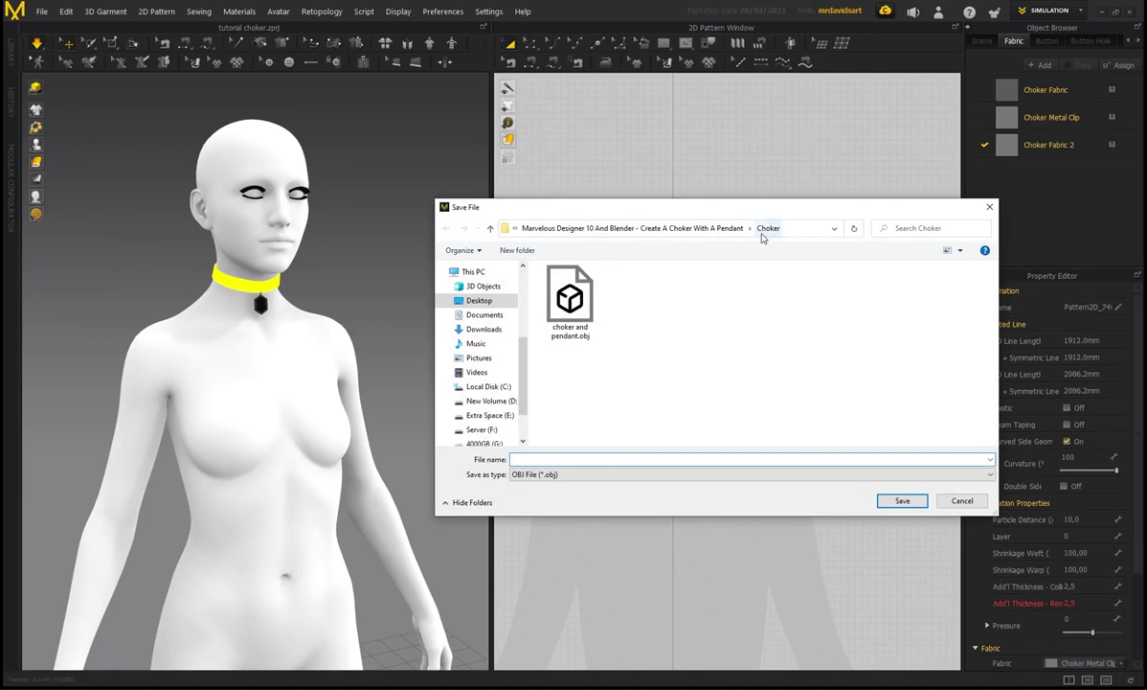
# - Save the OBJ export as choker and pendant.obj in the Choker folder, replacing the existing file
pyautogui.click(569, 299)
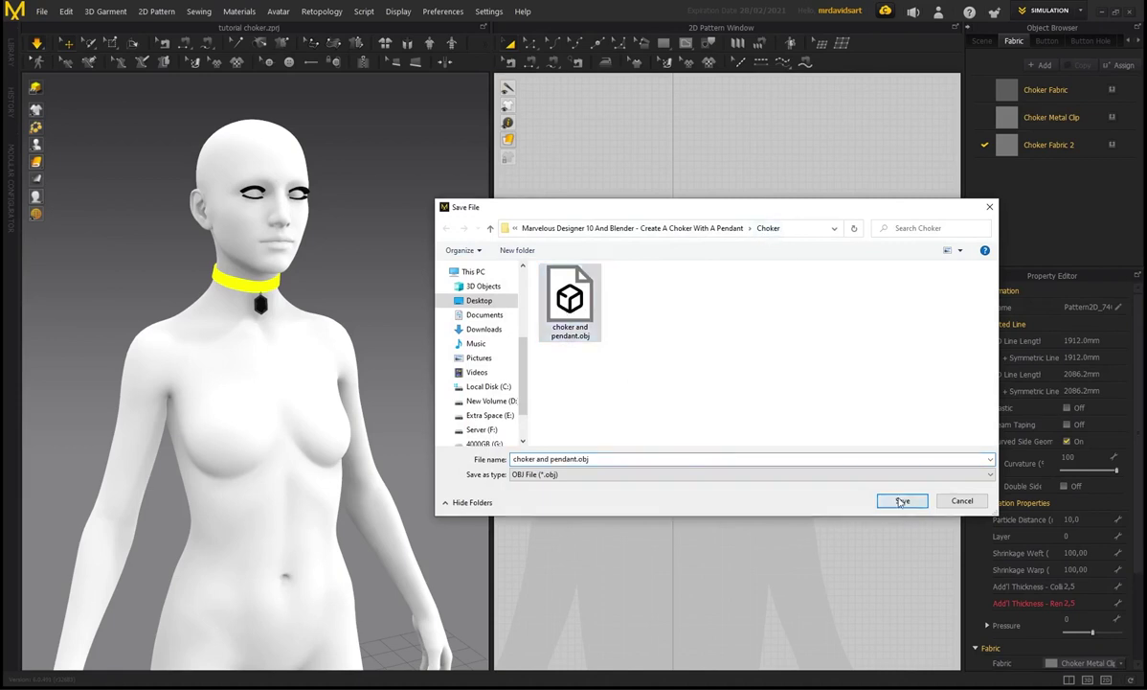
pyautogui.click(902, 500)
pyautogui.click(604, 350)
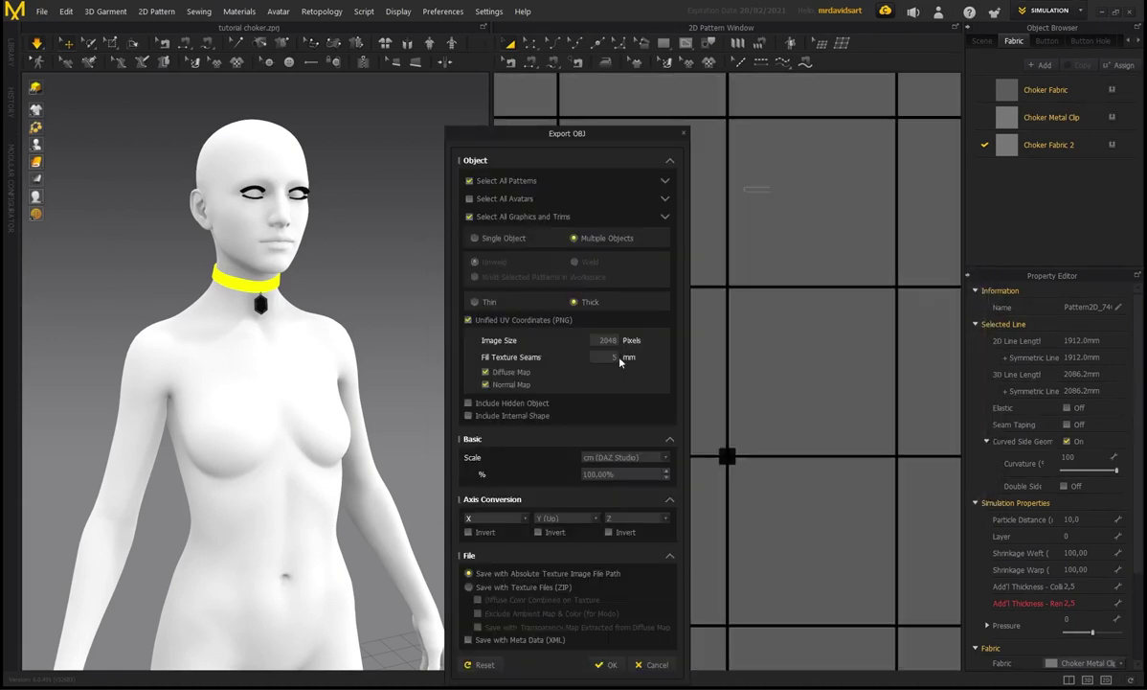
pyautogui.moveTo(545, 145); pyautogui.dragTo(454, 104)
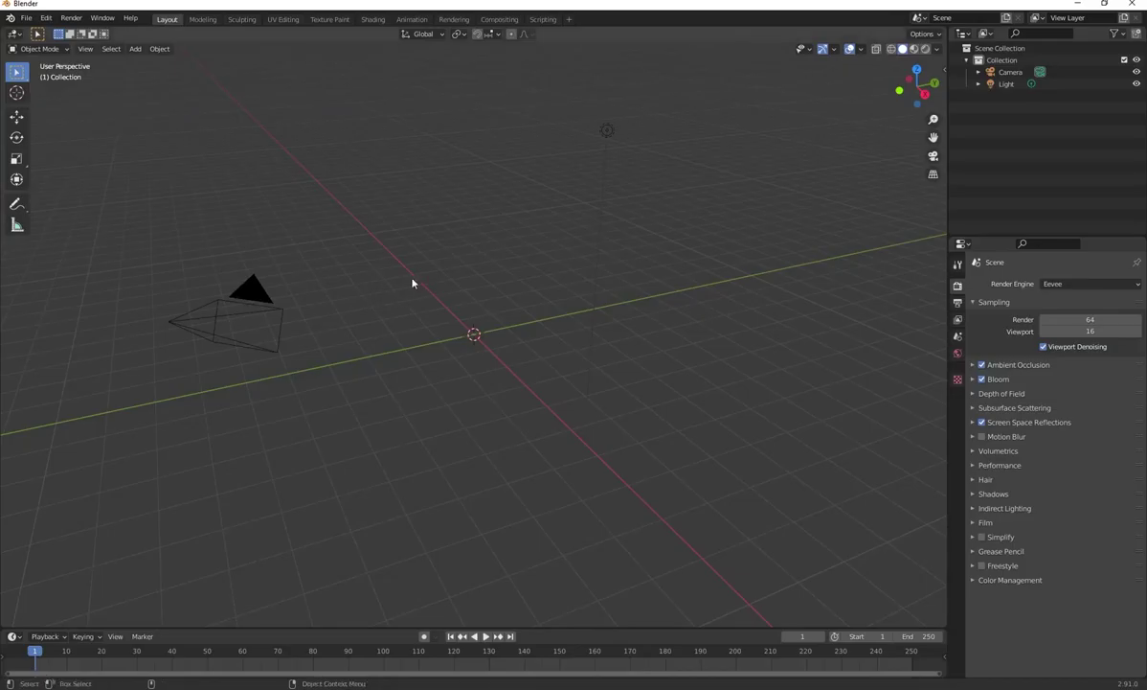
# - In Blender, import the Wavefront file choker and pendant.obj from the Choker folder inside the Marvelous Designer pendant project folder
pyautogui.click(26, 18)
pyautogui.moveTo(84, 179)
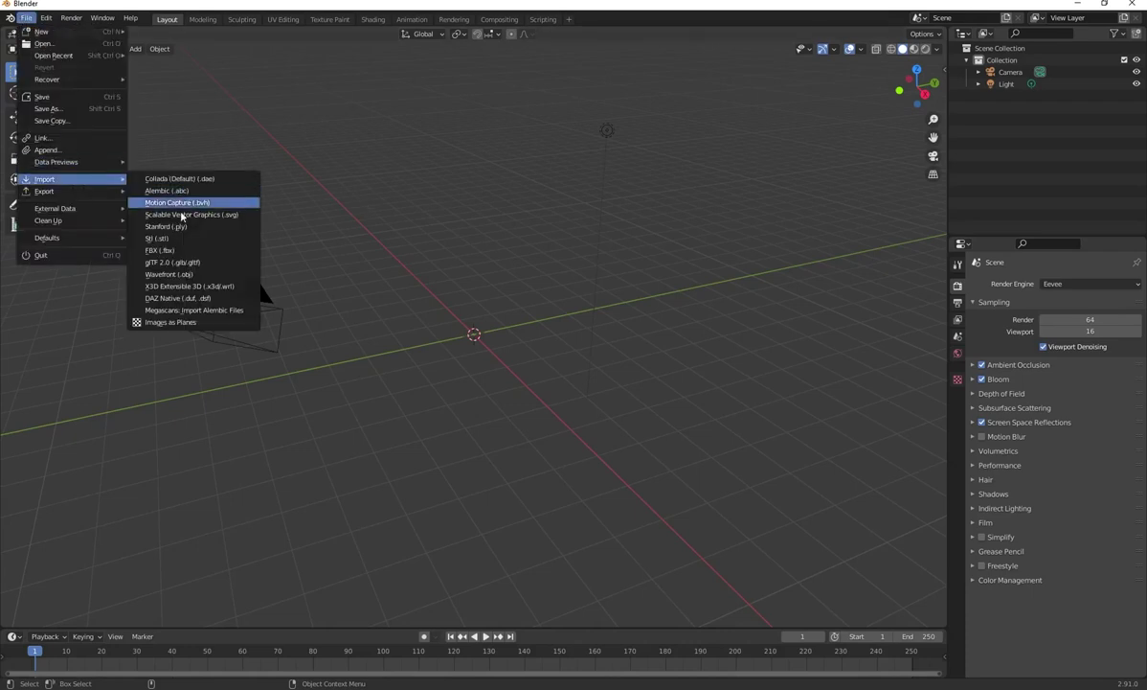
pyautogui.click(179, 275)
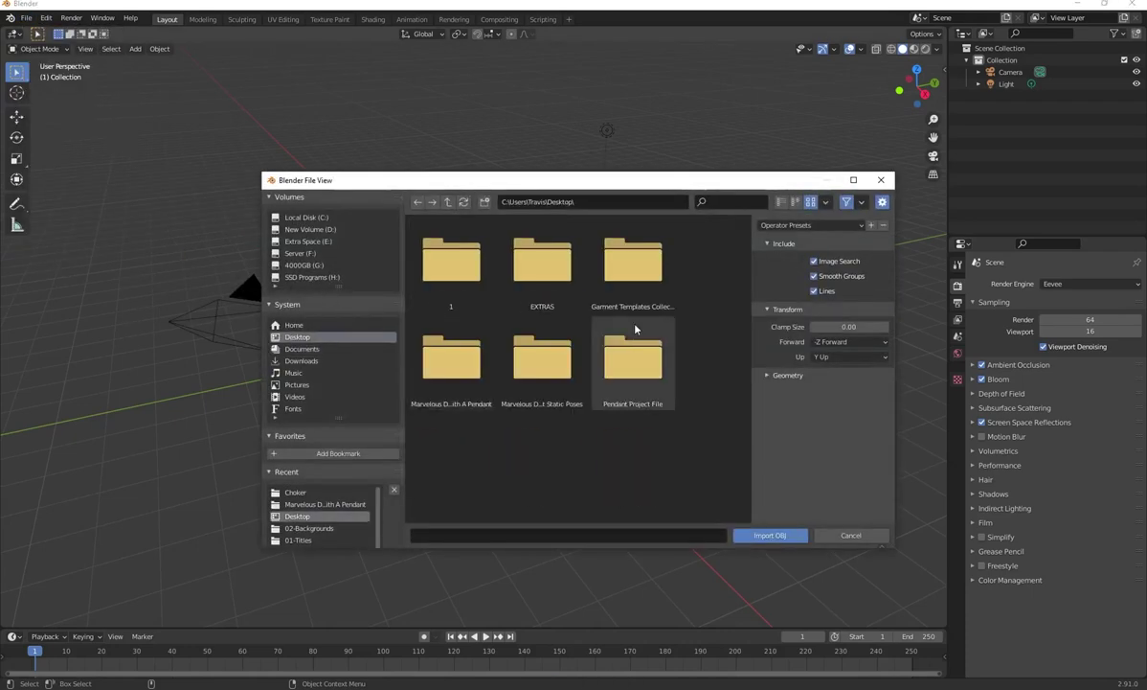
pyautogui.doubleClick(450, 362)
pyautogui.doubleClick(542, 261)
pyautogui.click(542, 260)
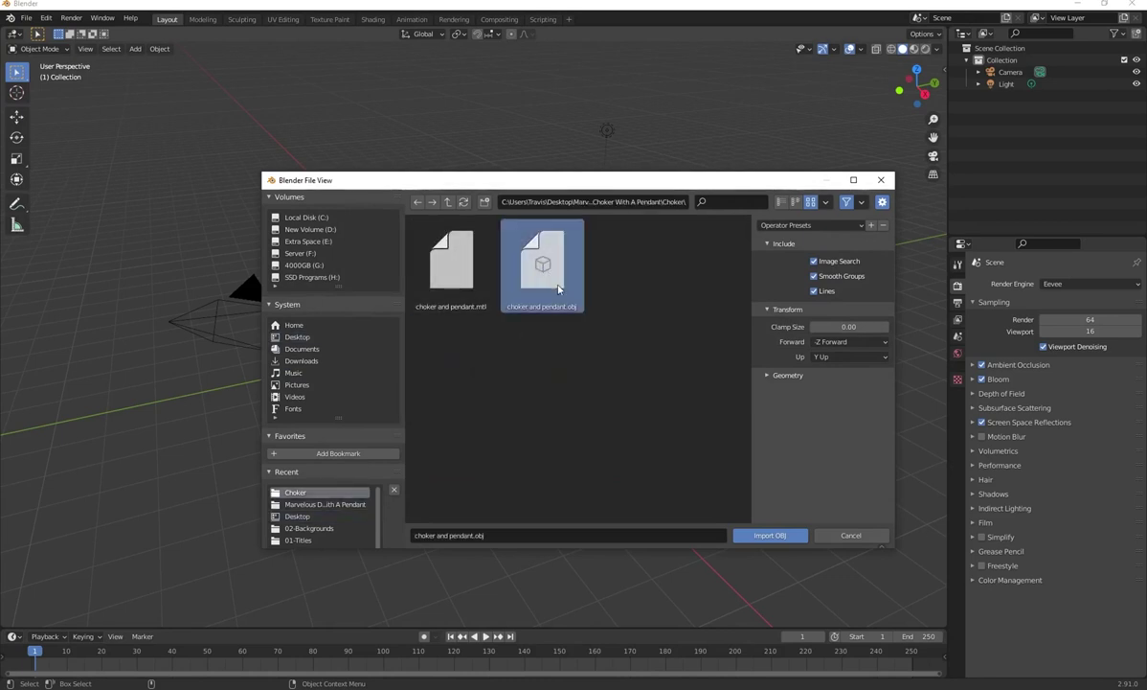
pyautogui.click(769, 535)
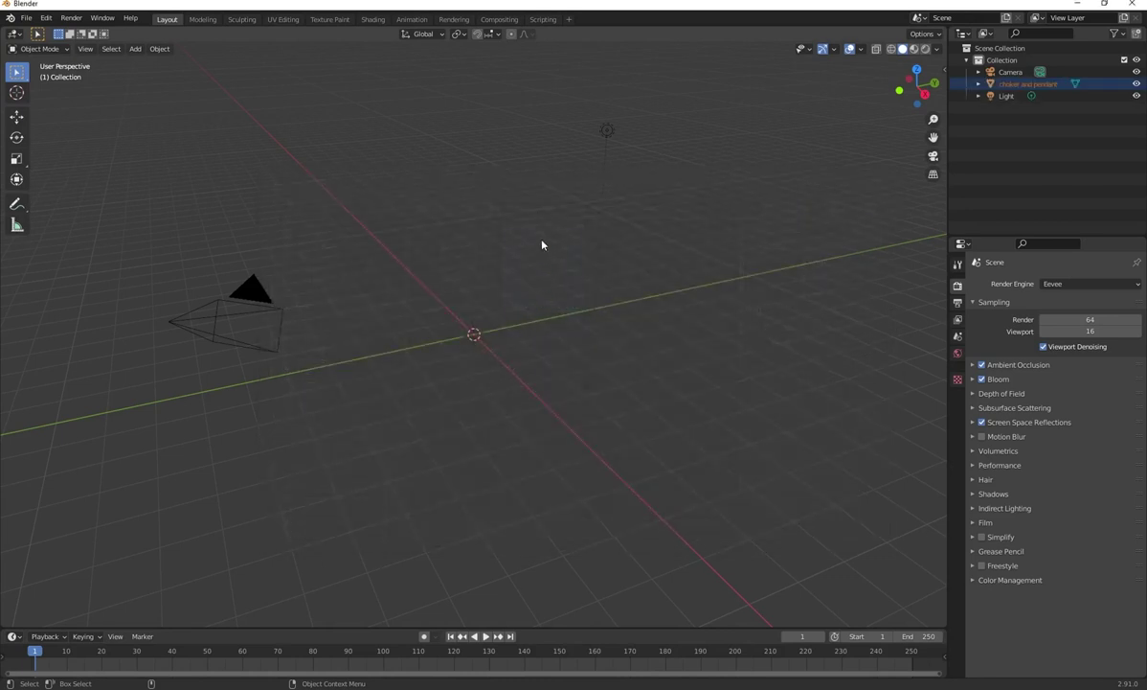
# - Select the imported choker and pendant object and examine it up close in the 3D view
pyautogui.moveTo(534, 194); pyautogui.dragTo(507, 373, button='middle')
pyautogui.moveTo(504, 202); pyautogui.dragTo(515, 296, button='middle')
pyautogui.scroll(5, 443, 263)
pyautogui.keyDown('shift'); pyautogui.moveTo(900, 364); pyautogui.dragTo(751, 382, button='middle'); pyautogui.keyUp('shift')
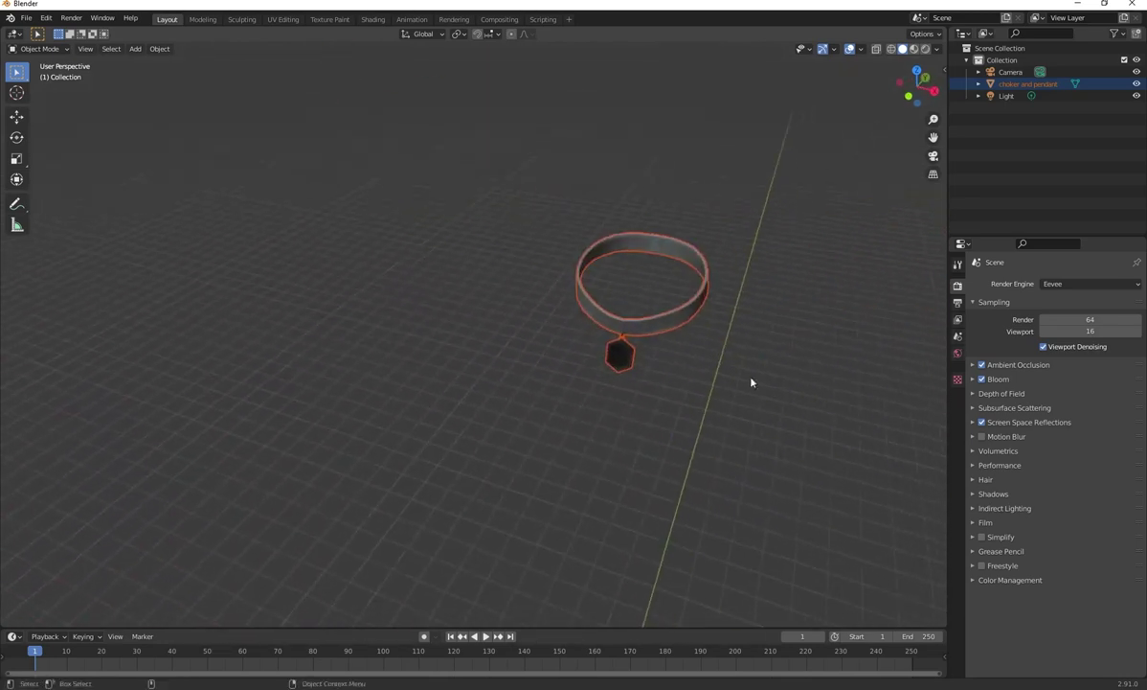
pyautogui.click(751, 382)
pyautogui.scroll(5, 669, 318)
pyautogui.keyDown('alt'); pyautogui.moveTo(850, 304); pyautogui.dragTo(609, 338, button='middle'); pyautogui.keyUp('alt')
pyautogui.click(987, 85)
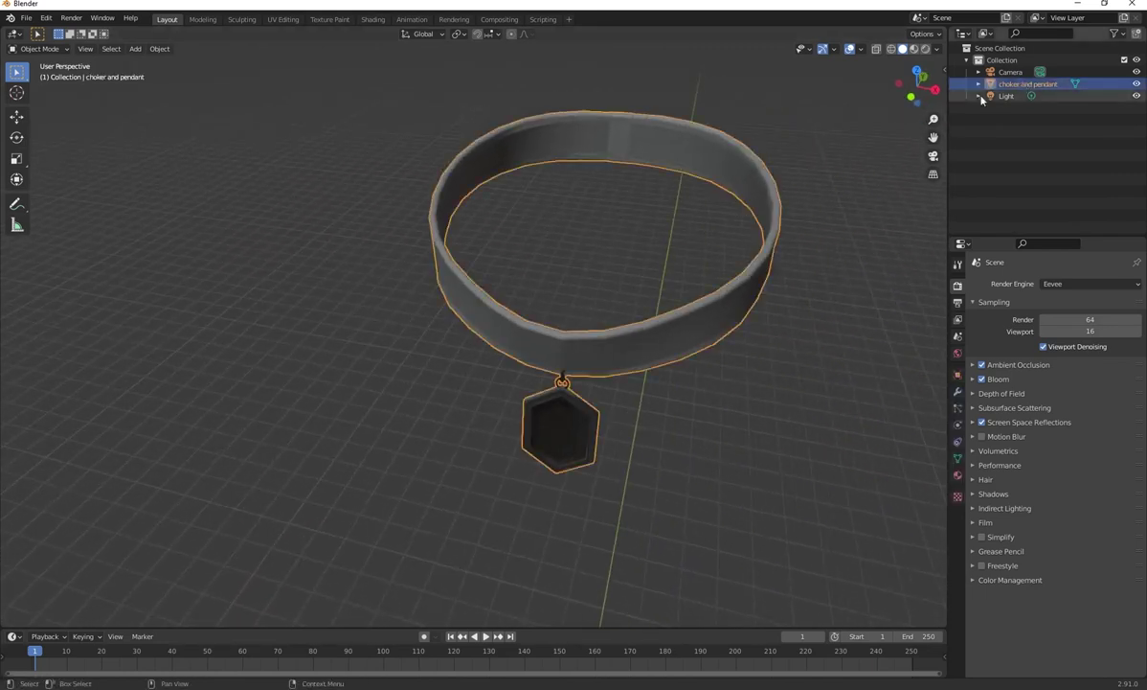
pyautogui.click(979, 84)
pyautogui.click(980, 85)
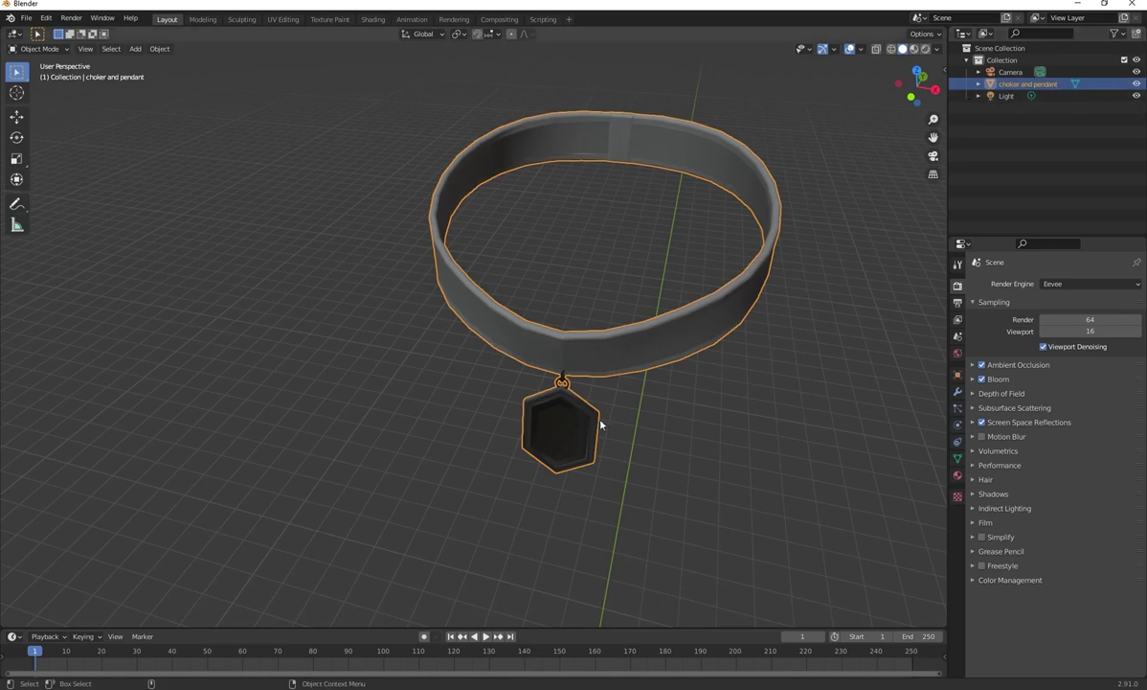
# - Examine the imported choker's band and pendant from the side and from farther away
pyautogui.click(616, 404)
pyautogui.click(590, 370)
pyautogui.moveTo(571, 368); pyautogui.dragTo(502, 340, button='middle')
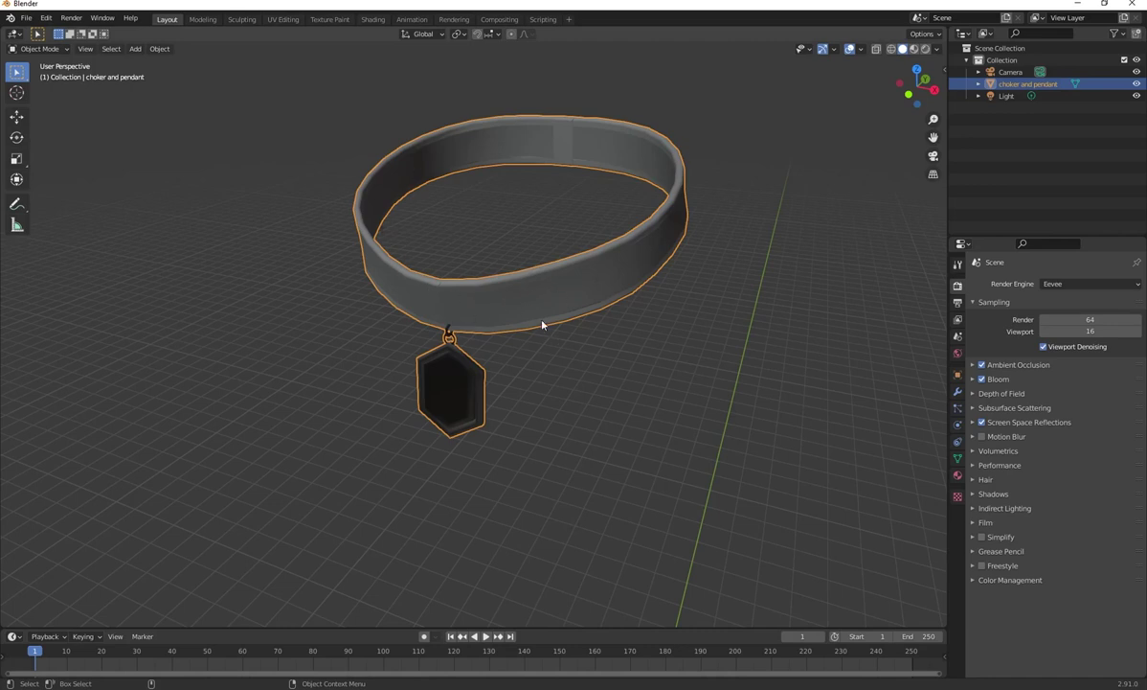
pyautogui.hotkey('alt', 'a')
pyautogui.click(499, 307)
pyautogui.scroll(-7, 502, 314)
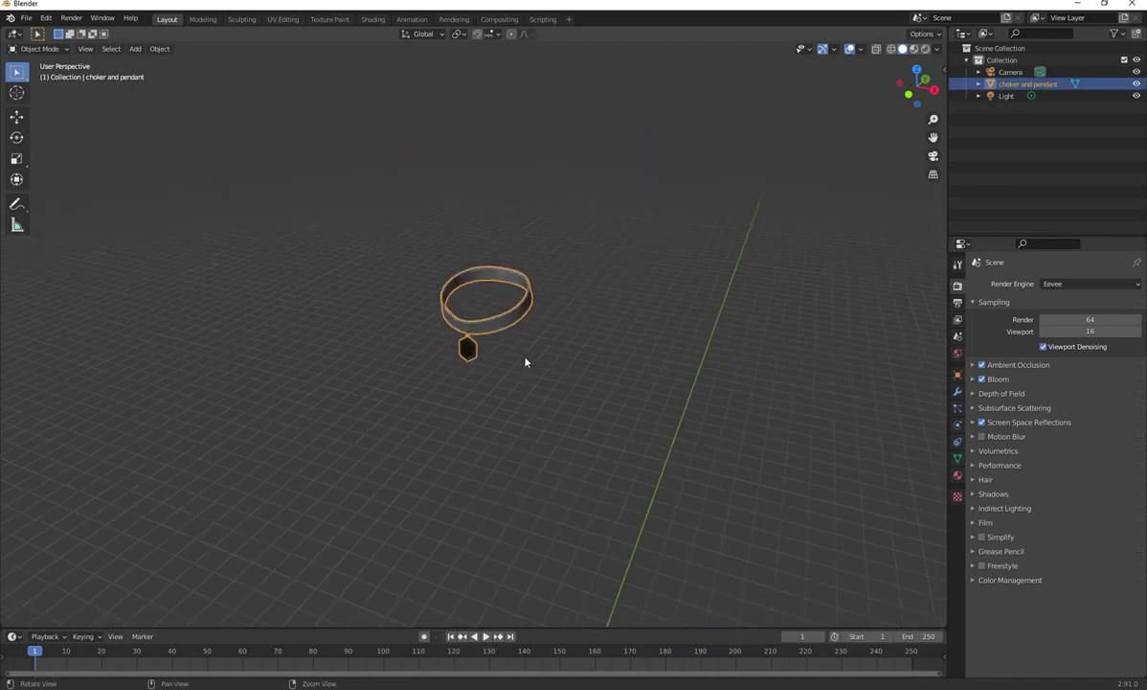
pyautogui.keyDown('shift'); pyautogui.moveTo(525, 361); pyautogui.dragTo(506, 328, button='middle'); pyautogui.keyUp('shift')
pyautogui.moveTo(479, 271); pyautogui.dragTo(517, 280, button='middle')
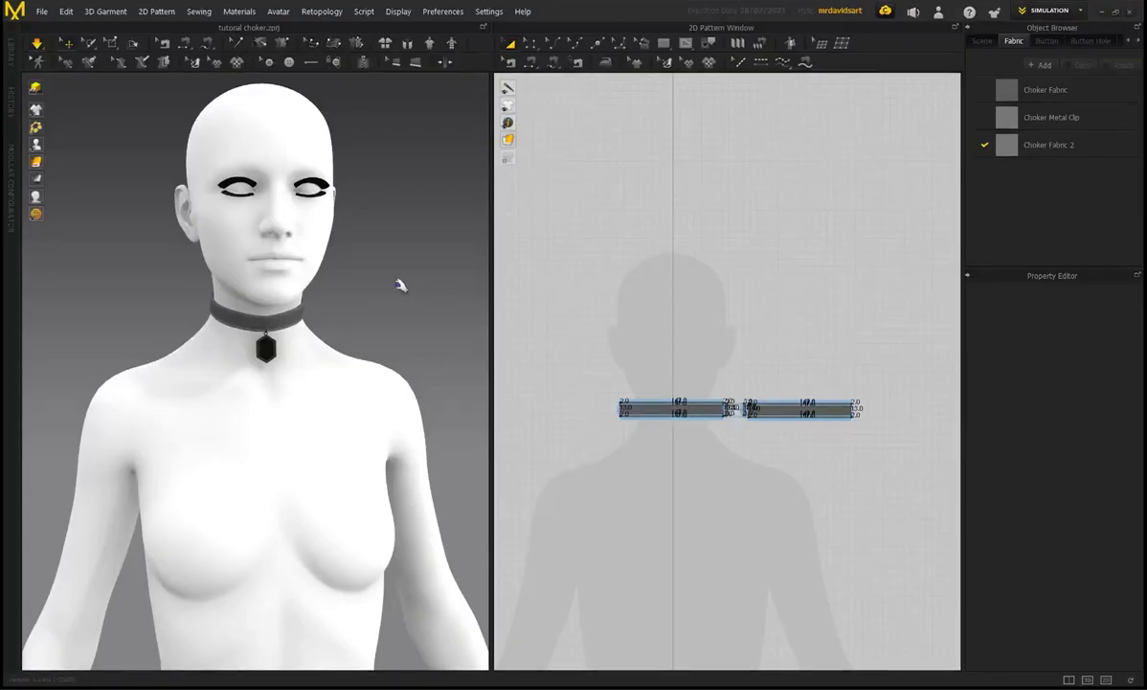
# - Switch to Marvelous Designer and review the finished choker and pendant on the avatar from an angle and from the front
pyautogui.scroll(3, 400, 282)
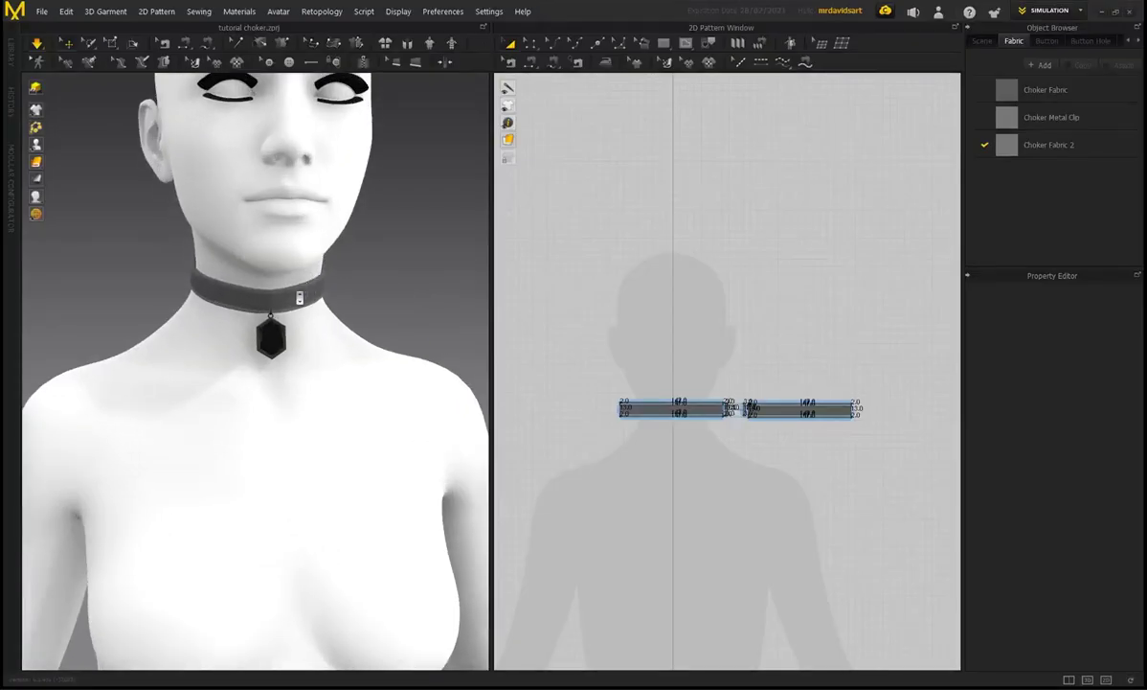
pyautogui.scroll(-2, 368, 293)
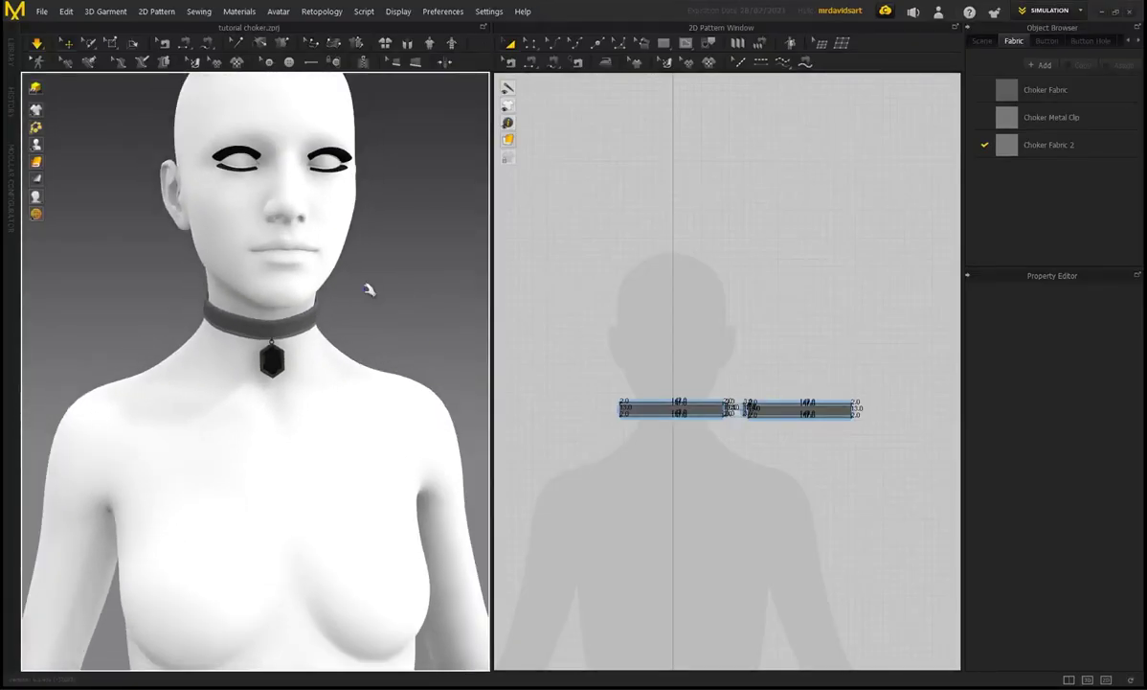
pyautogui.scroll(-1, 368, 290)
pyautogui.scroll(4, 297, 331)
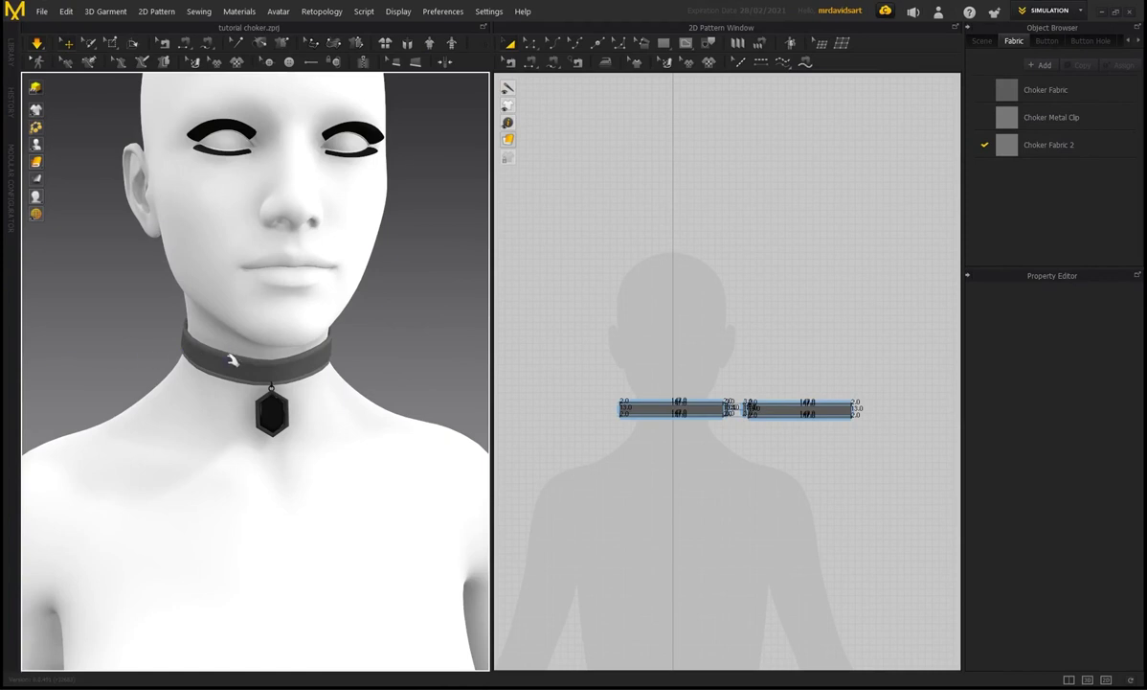
pyautogui.moveTo(317, 324); pyautogui.dragTo(363, 342, button='right')
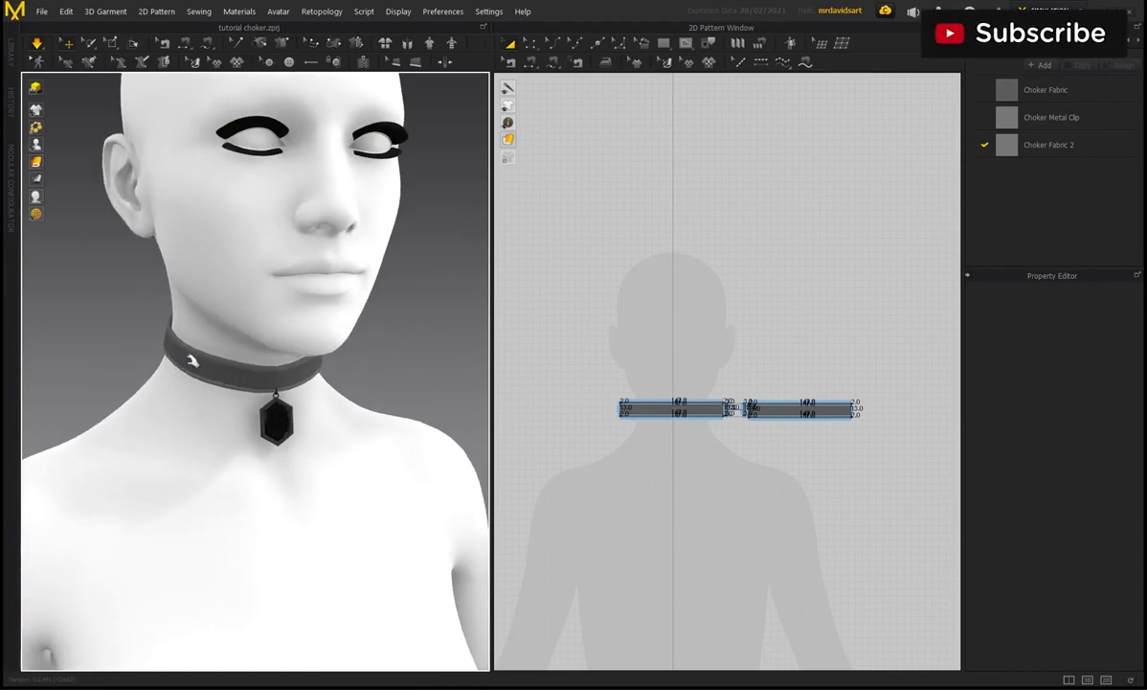
pyautogui.scroll(-5, 239, 351)
pyautogui.moveTo(248, 351); pyautogui.dragTo(434, 306, button='right')
pyautogui.press('2')
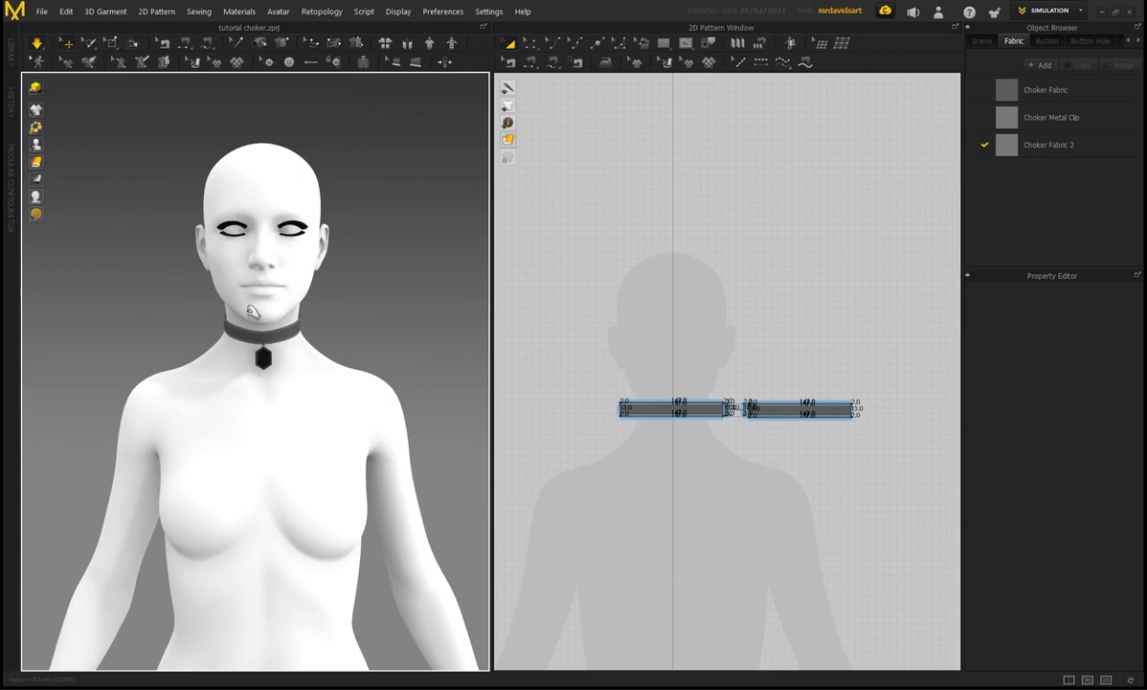
pyautogui.scroll(3, 263, 230)
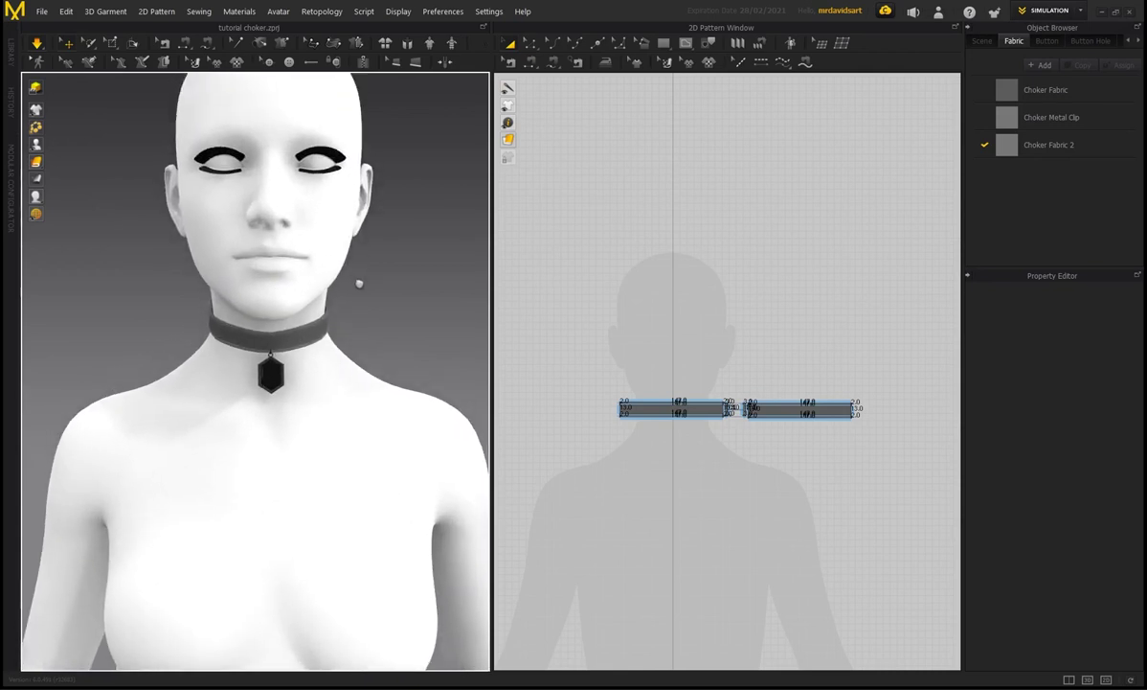
pyautogui.moveTo(360, 284); pyautogui.dragTo(352, 278, button='middle')
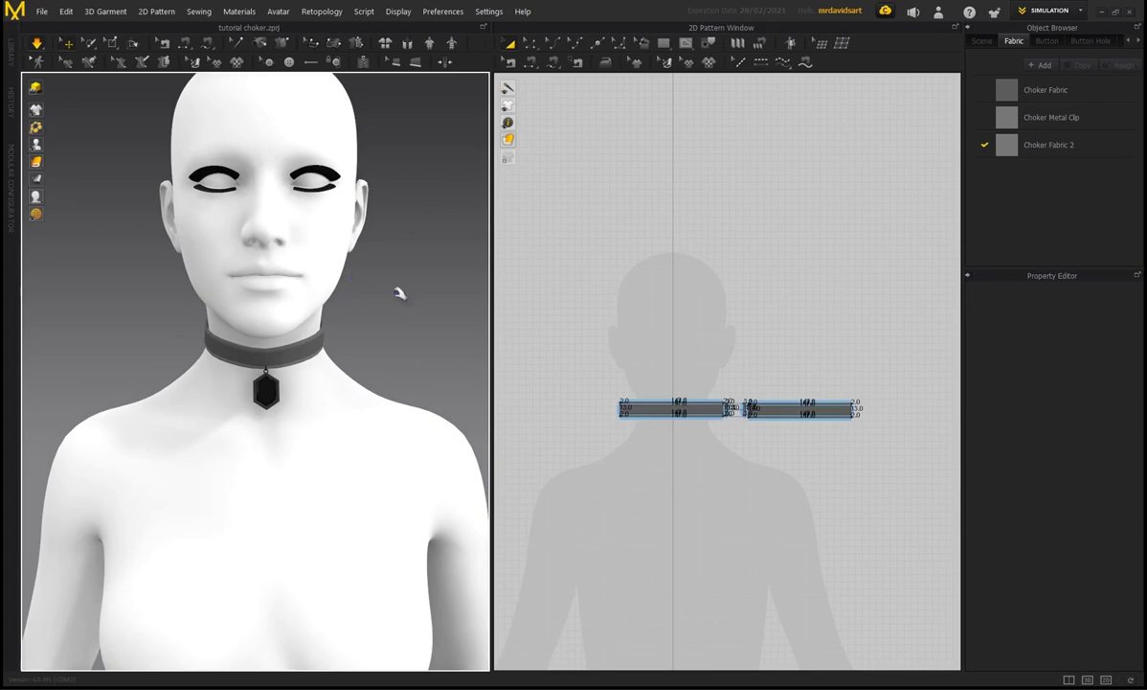